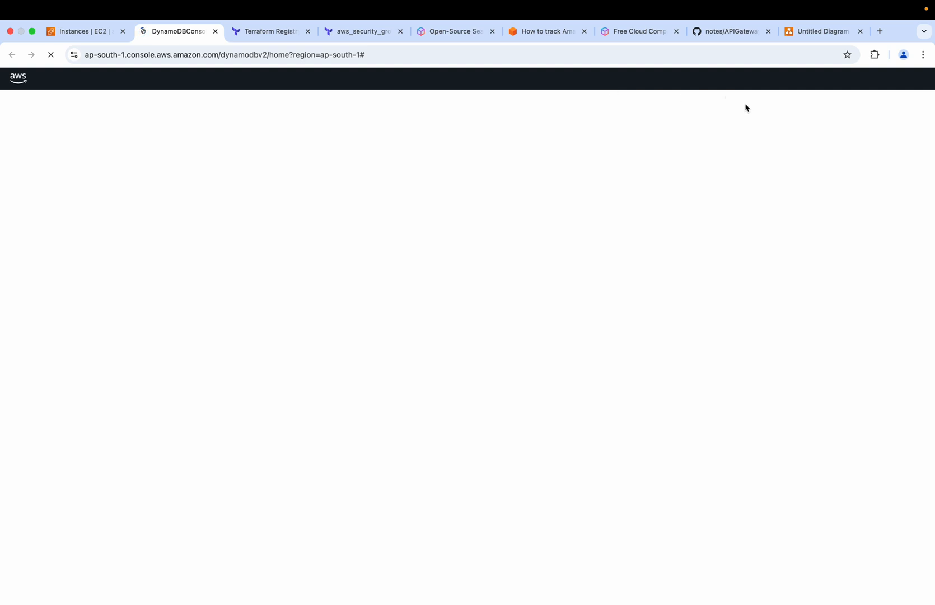
# Switch to GitHub, copy the table name studentData from getStudents.py and return to the DynamoDB console
pyautogui.click(717, 33)
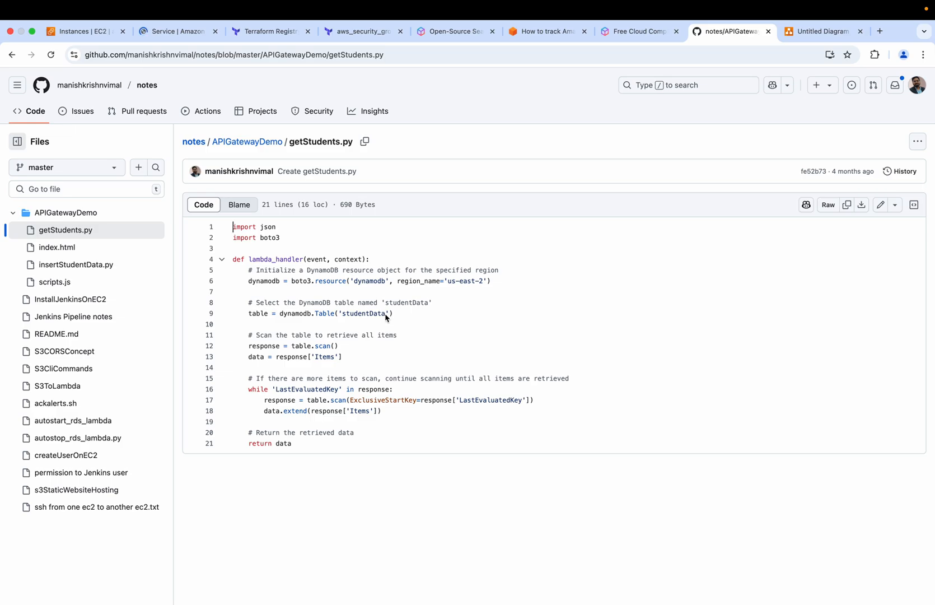
pyautogui.moveTo(386, 316); pyautogui.dragTo(343, 320)
pyautogui.press('super+c')
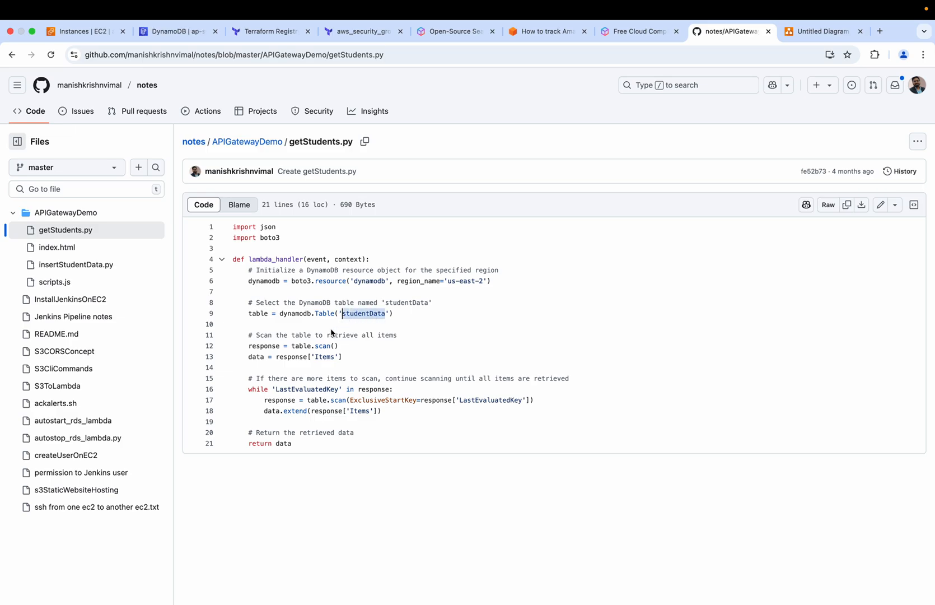
pyautogui.click(171, 32)
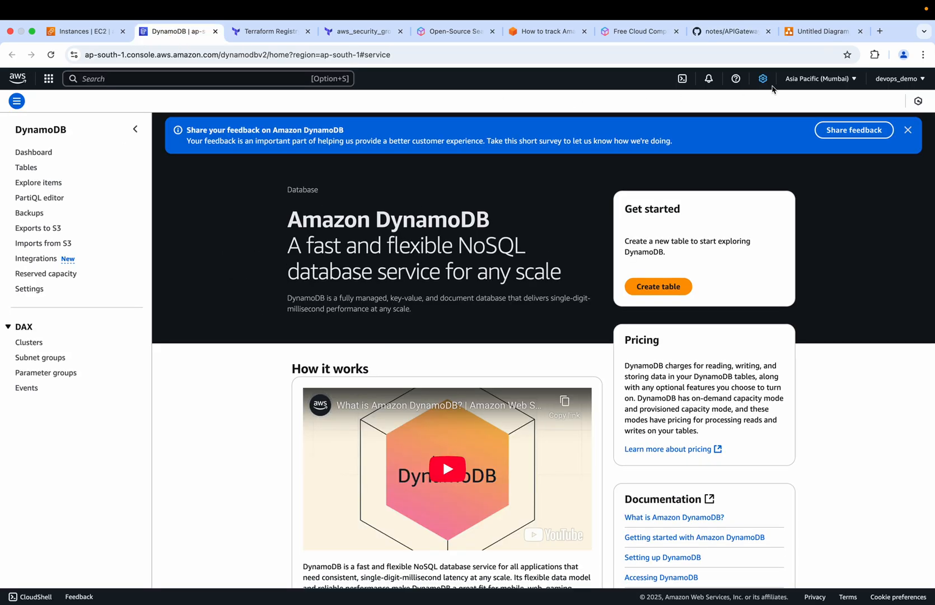
pyautogui.click(719, 35)
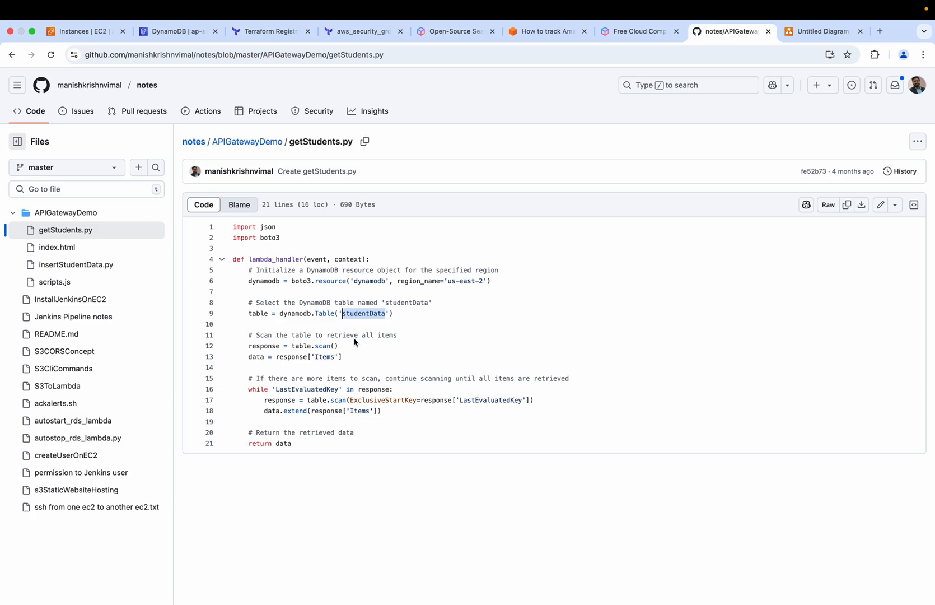
pyautogui.click(171, 33)
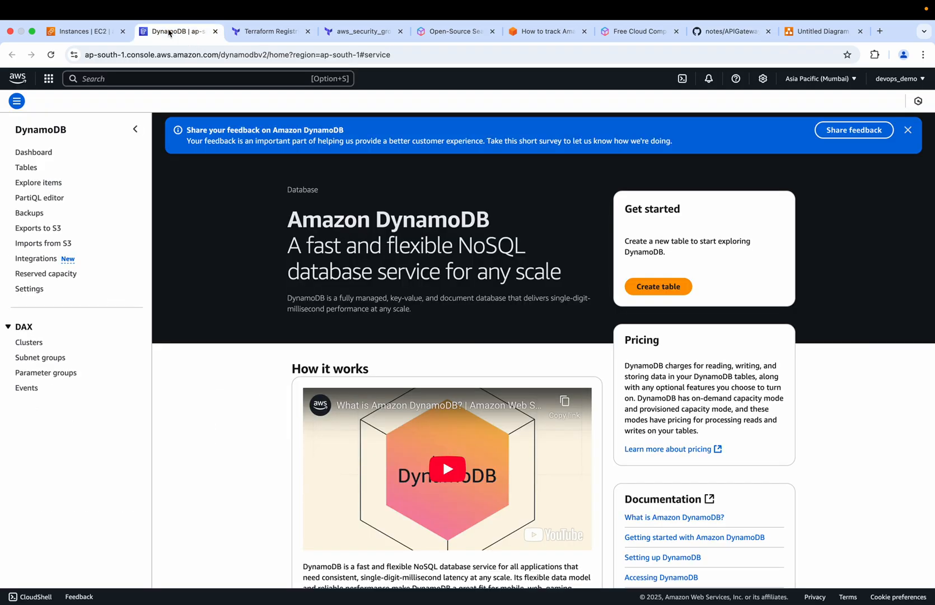
# Start creating a new DynamoDB table and set its name to studentData
pyautogui.click(26, 167)
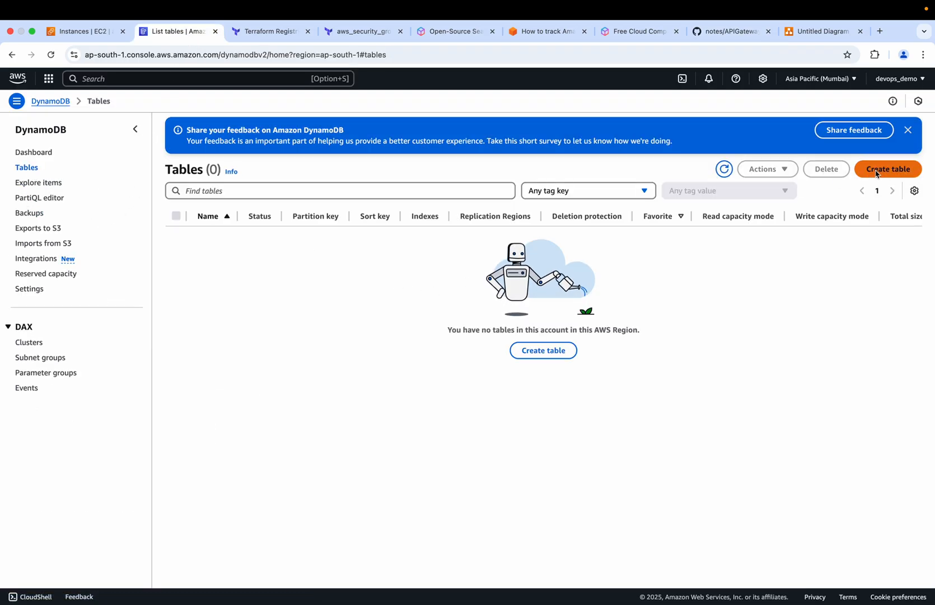
pyautogui.click(887, 169)
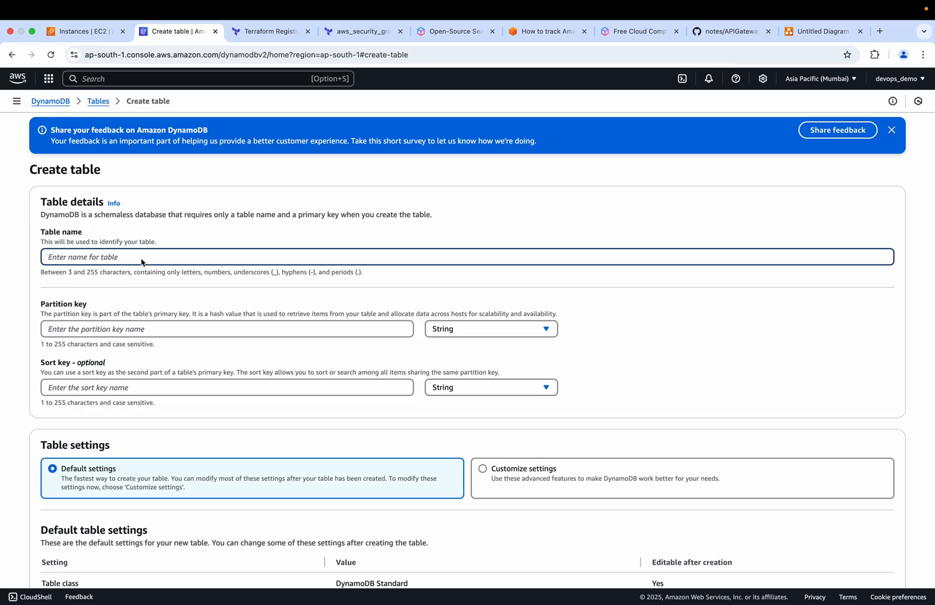
pyautogui.press('super+v')
# Copy the studentid key from insertStudentData.py on GitHub and enter it as the new table's partition key
pyautogui.click(80, 332)
pyautogui.click(716, 34)
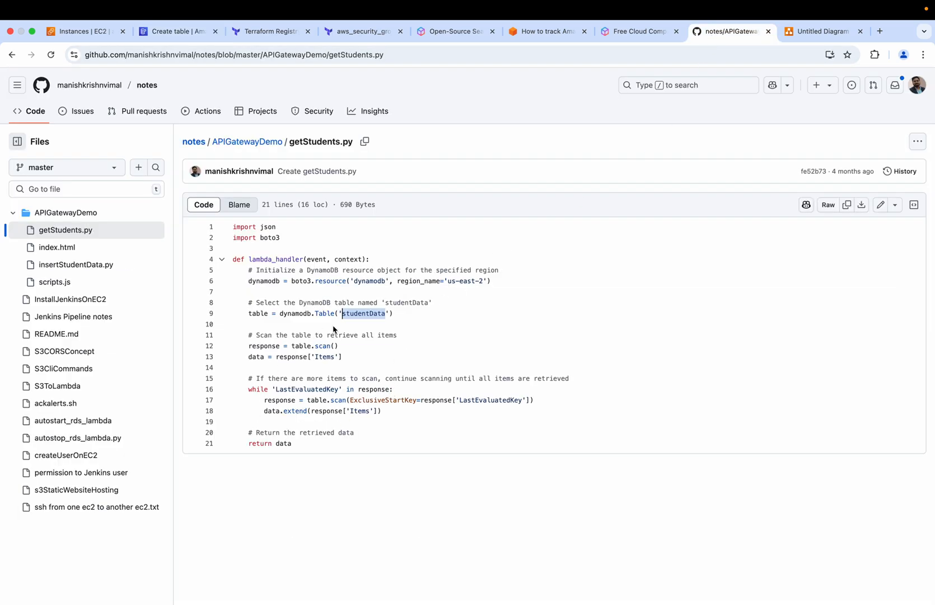
pyautogui.click(65, 268)
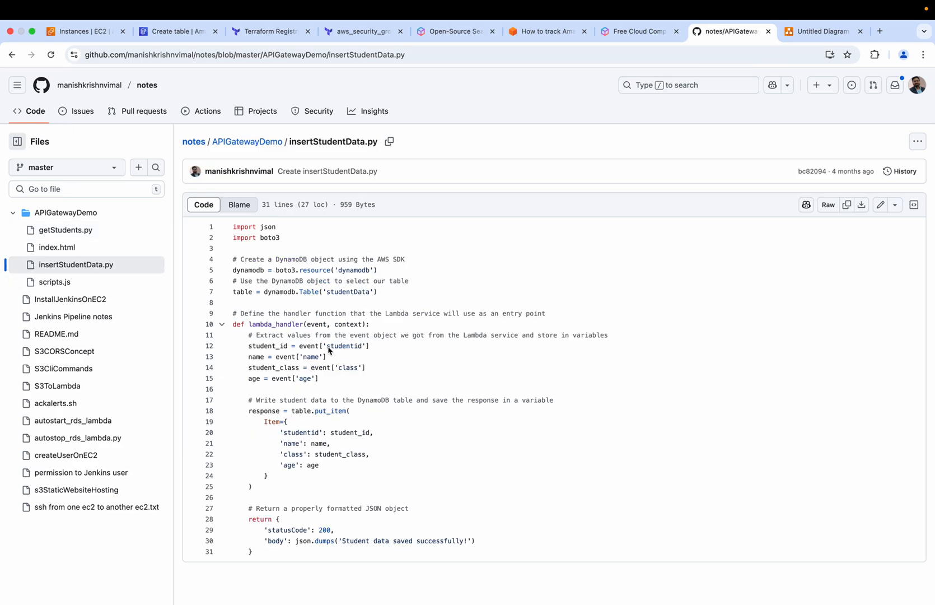
pyautogui.moveTo(327, 348); pyautogui.dragTo(361, 351)
pyautogui.press('super+c')
pyautogui.click(160, 35)
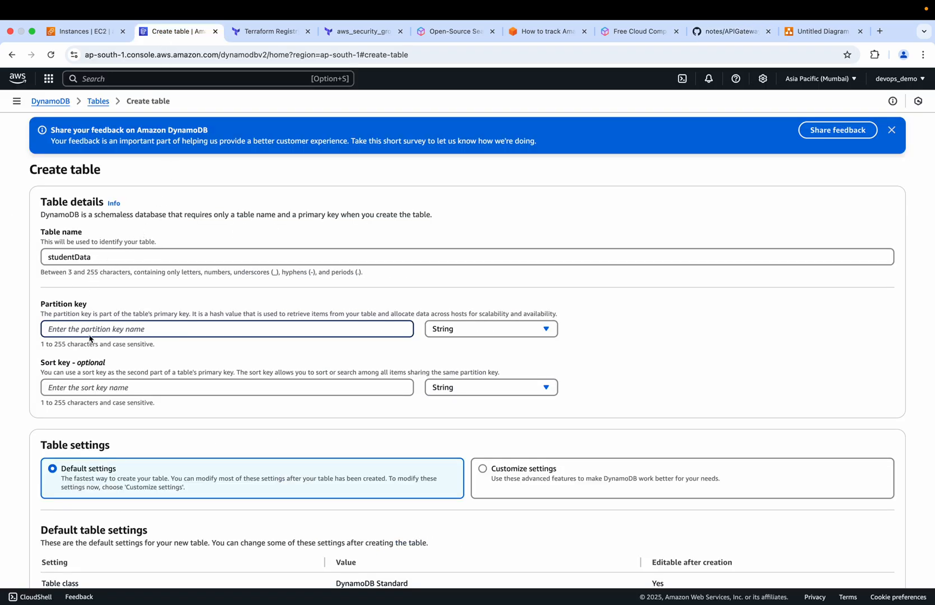
pyautogui.press('super+v')
# Review the default table settings and create the studentData table with them
pyautogui.scroll(-5, 186, 398)
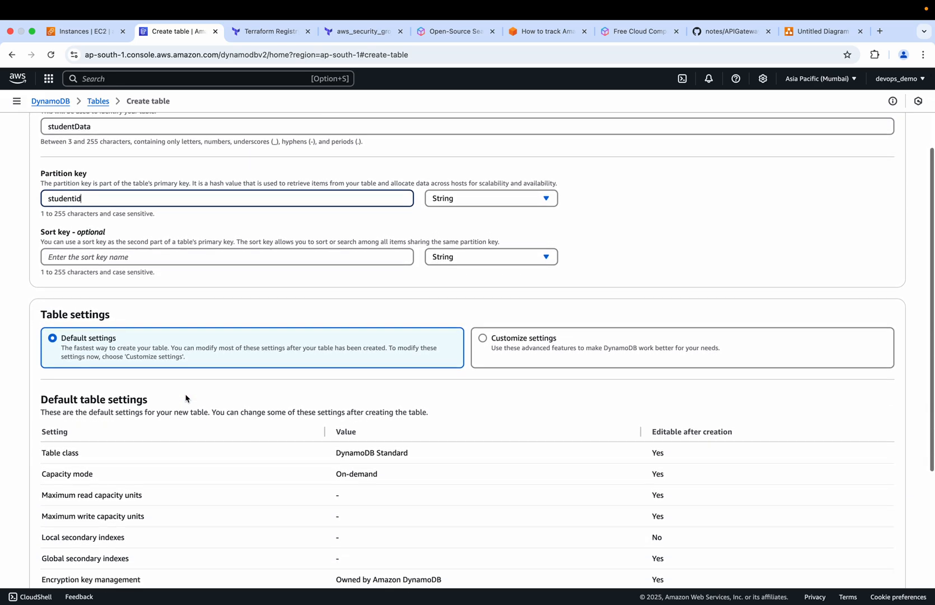
pyautogui.scroll(-1, 107, 409)
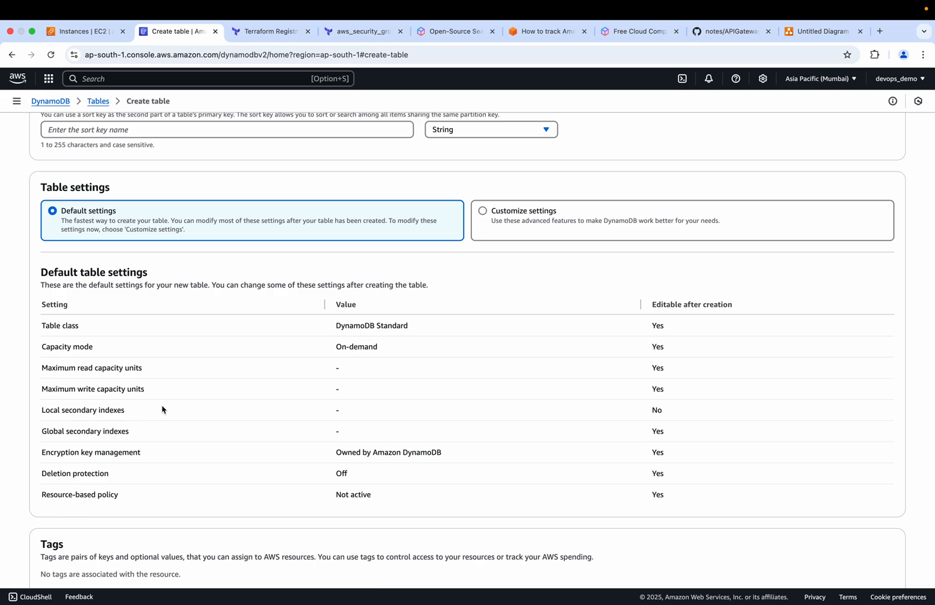
pyautogui.scroll(-2, 162, 410)
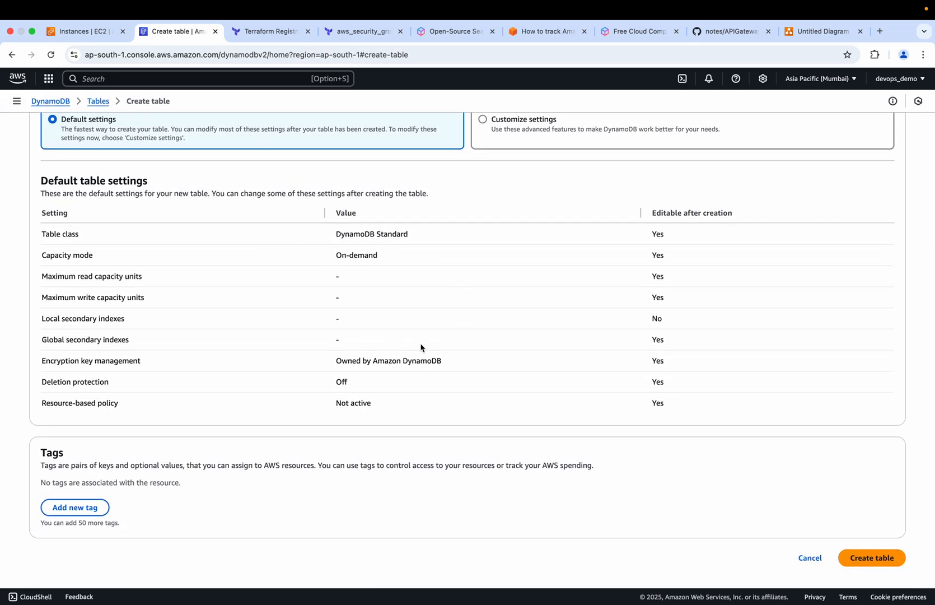
pyautogui.click(870, 558)
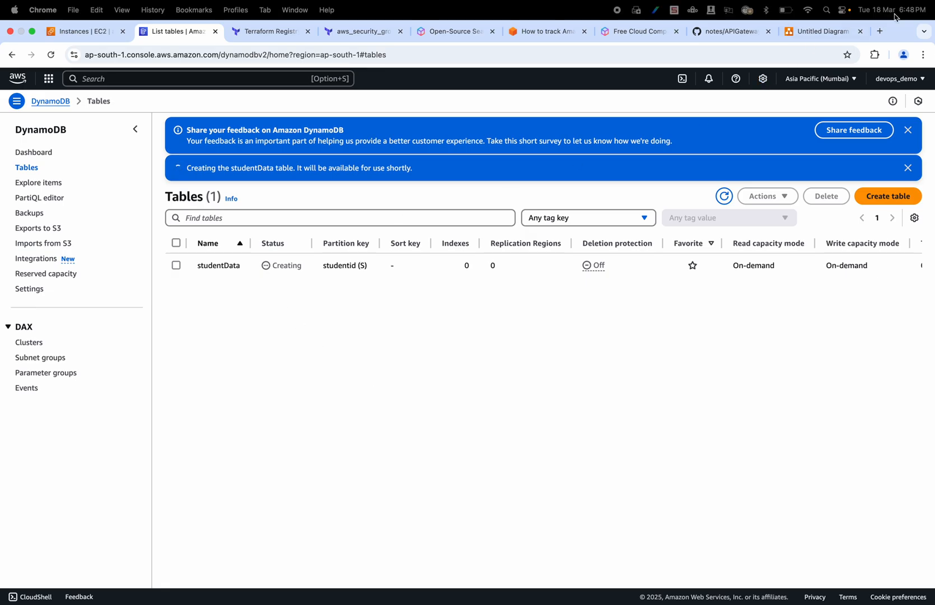
# Review the APIGatewayDemo architecture diagram in draw.io and return to the DynamoDB console
pyautogui.click(813, 35)
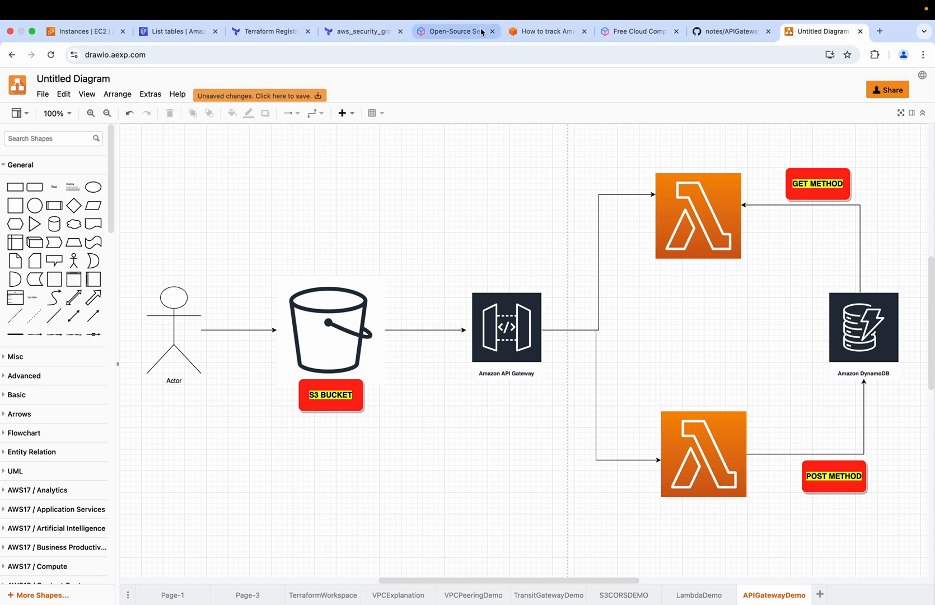
pyautogui.click(174, 32)
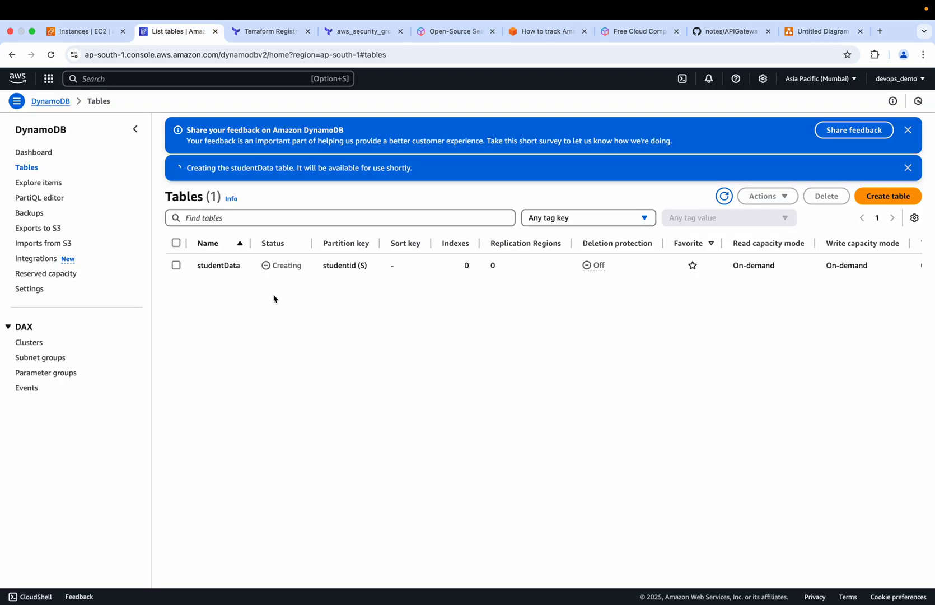
# Open DynamoDB's item explorer, dismiss the feedback banner and filter the tables by "student"
pyautogui.click(48, 187)
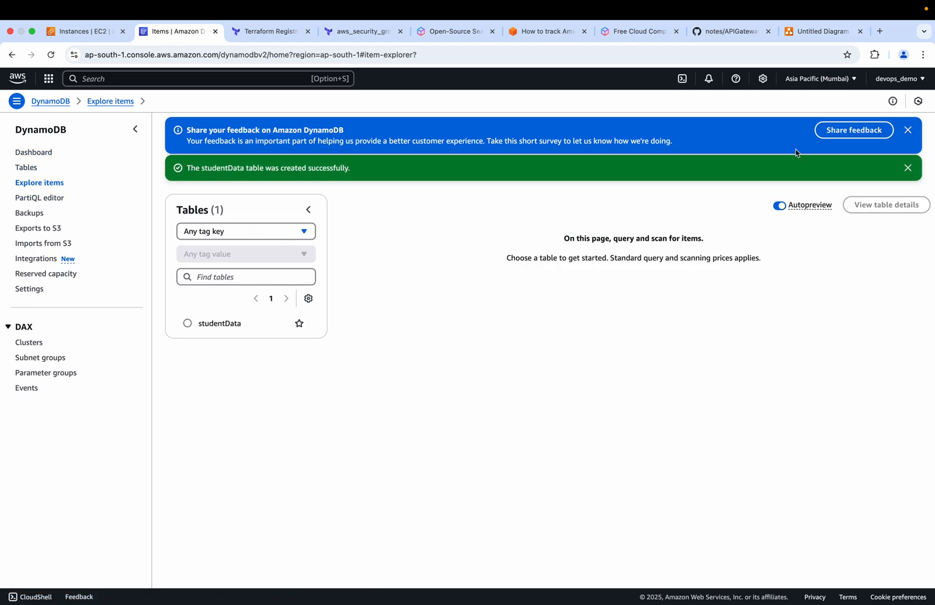
pyautogui.click(908, 130)
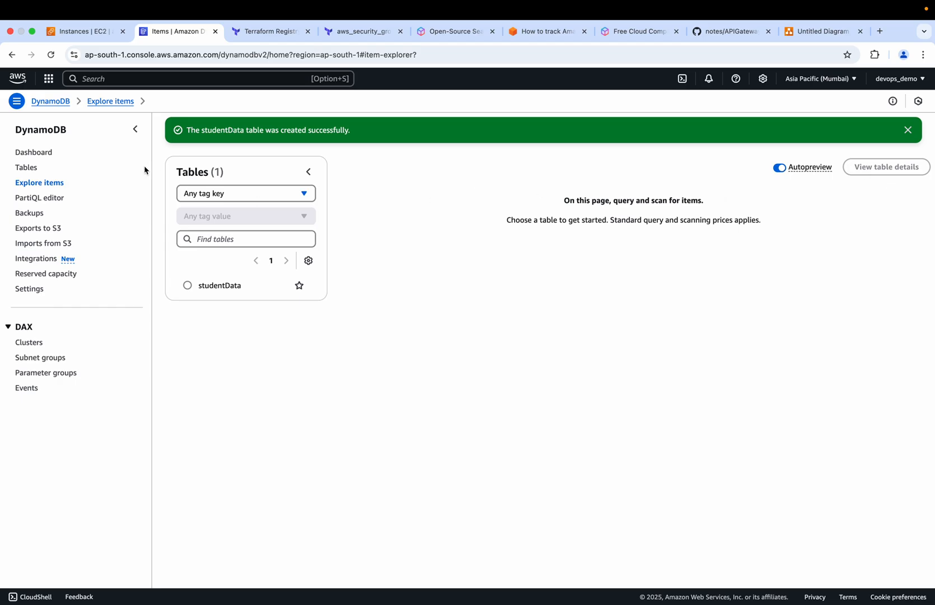
pyautogui.click(51, 54)
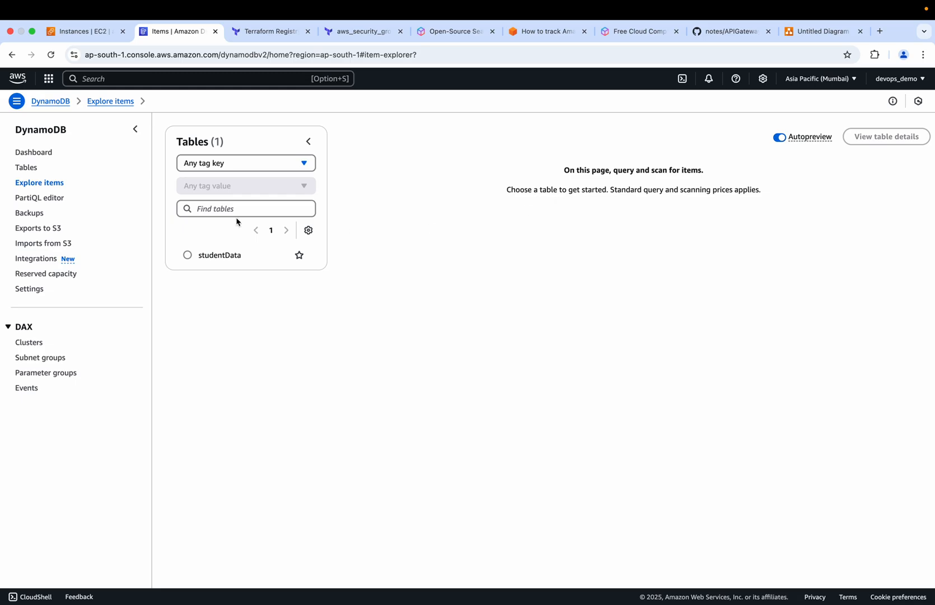
pyautogui.click(221, 211)
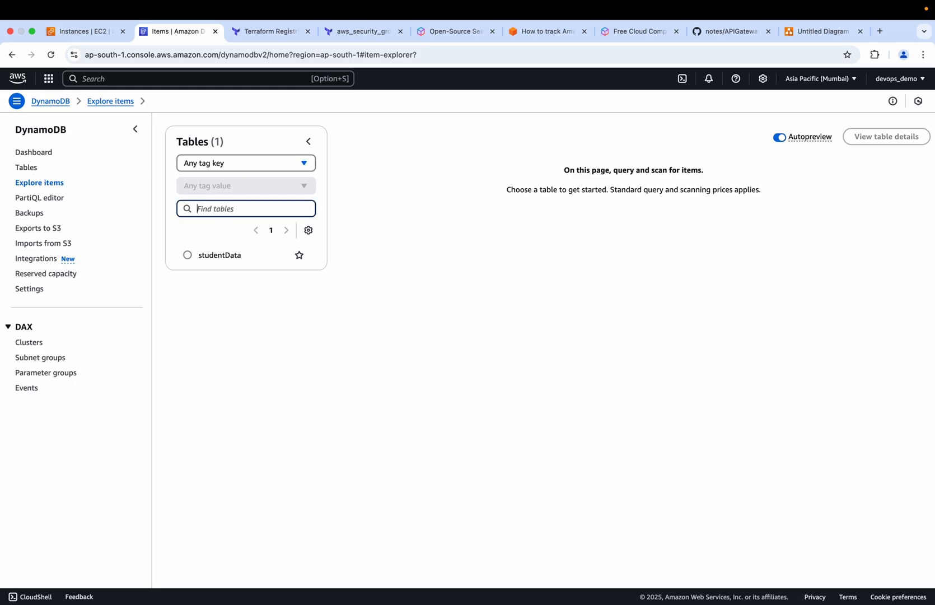
pyautogui.write('student')
# Open the studentData table's details from the tables list and examine its partition key
pyautogui.click(23, 169)
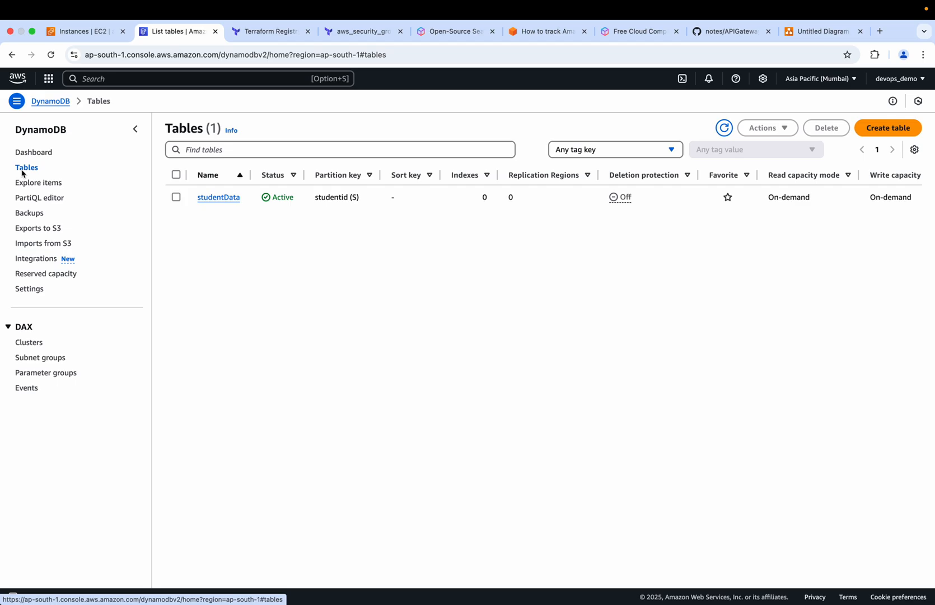
pyautogui.click(218, 197)
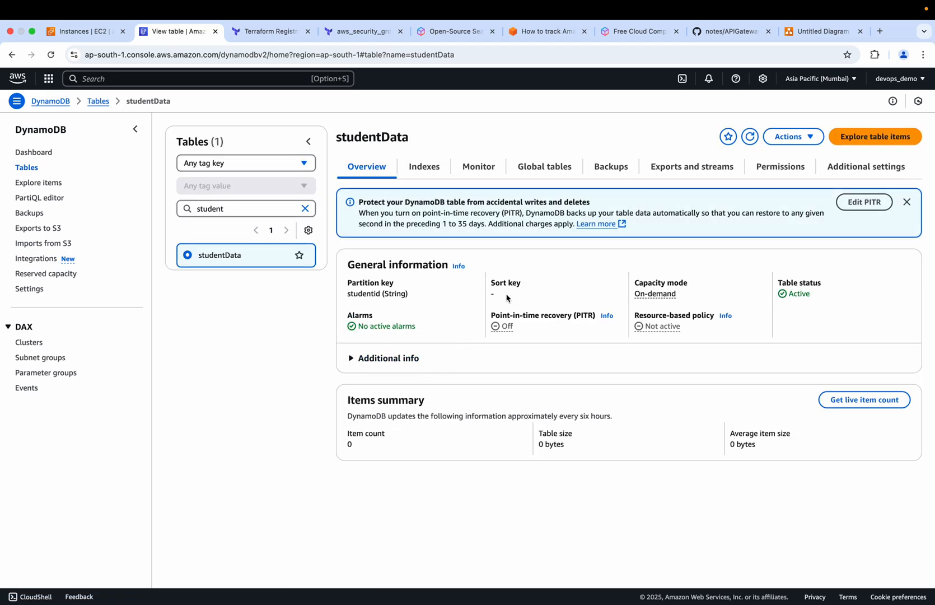
pyautogui.moveTo(346, 295); pyautogui.dragTo(384, 294)
# Search the AWS services for lambda from the EC2 console and open Lambda in a new browser tab
pyautogui.click(102, 35)
pyautogui.press('Escape')
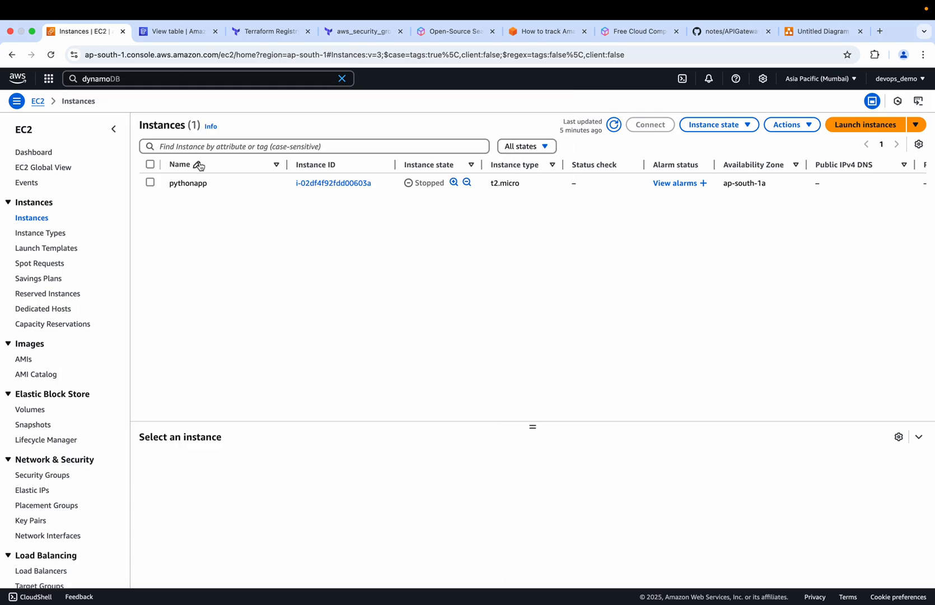
pyautogui.click(151, 82)
pyautogui.press('BackSpace')
pyautogui.press('BackSpace')
pyautogui.press('BackSpace')
pyautogui.press('BackSpace')
pyautogui.press('BackSpace')
pyautogui.press('BackSpace')
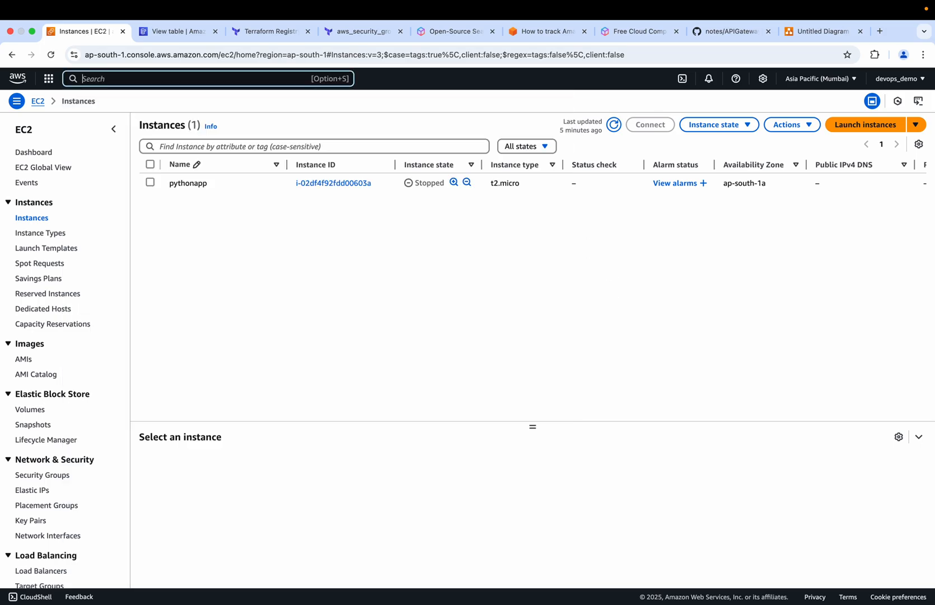
pyautogui.write('lambda')
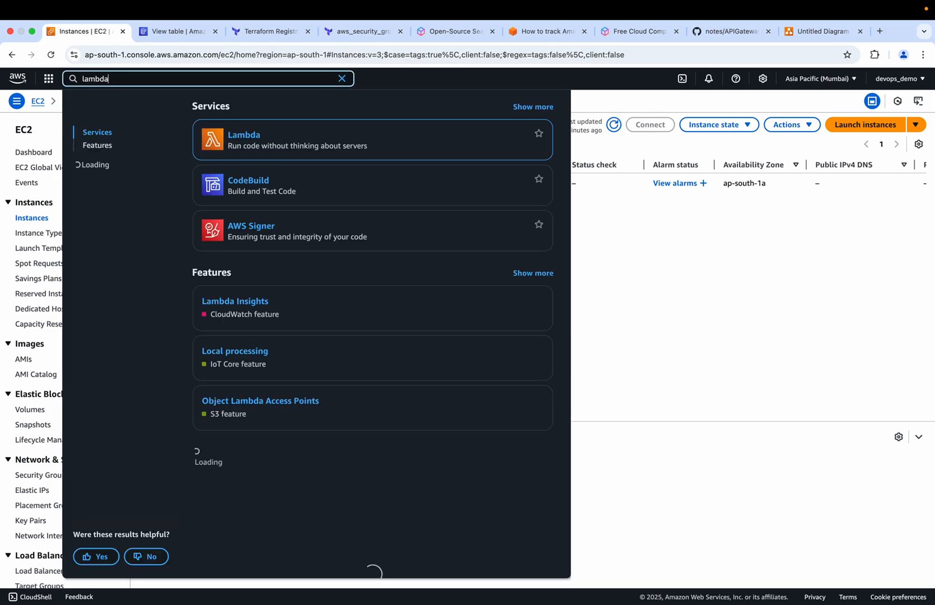
pyautogui.click(244, 135)
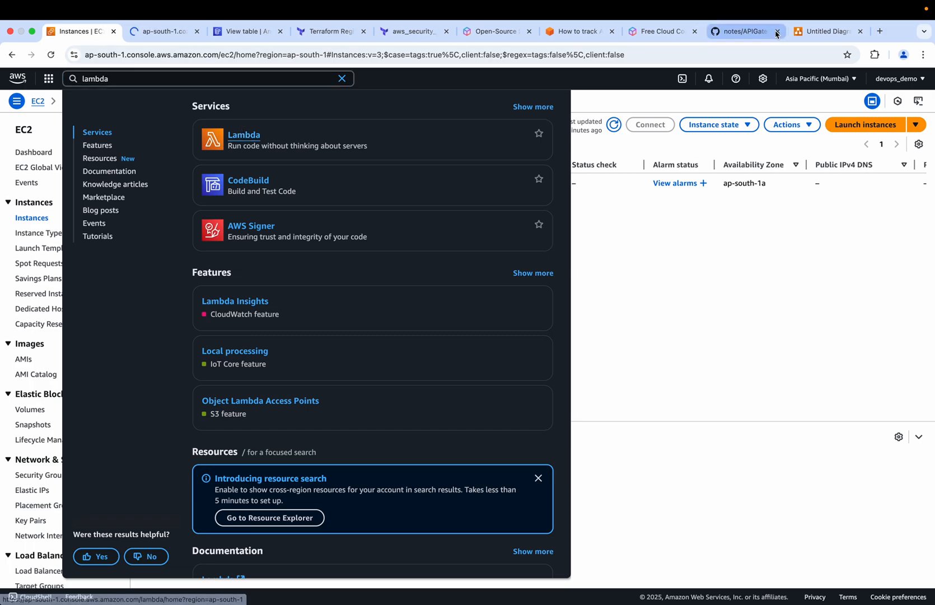
# Check the Lambda functions in the draw.io diagram and start a new Lambda function from scratch named getStudentData
pyautogui.click(825, 32)
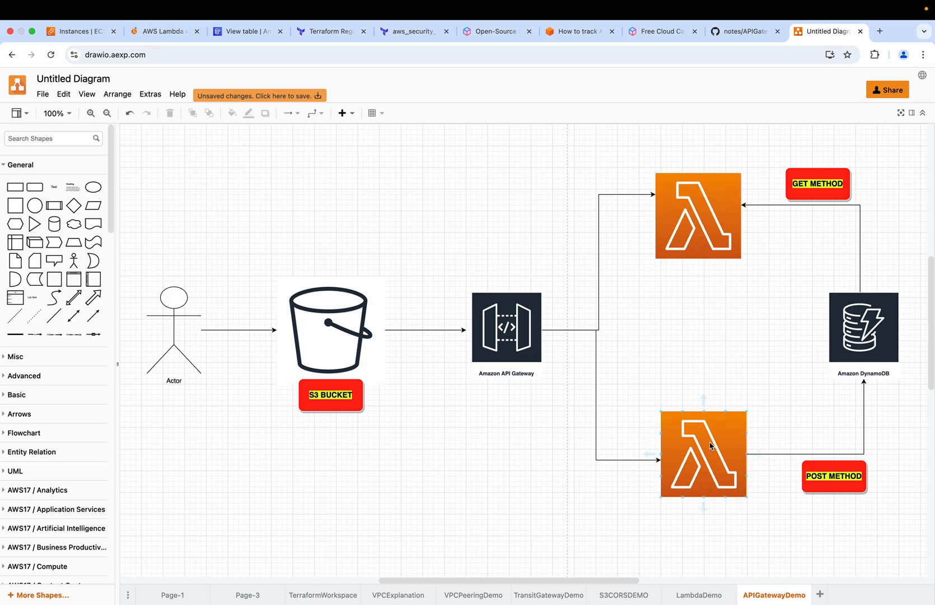
pyautogui.click(164, 32)
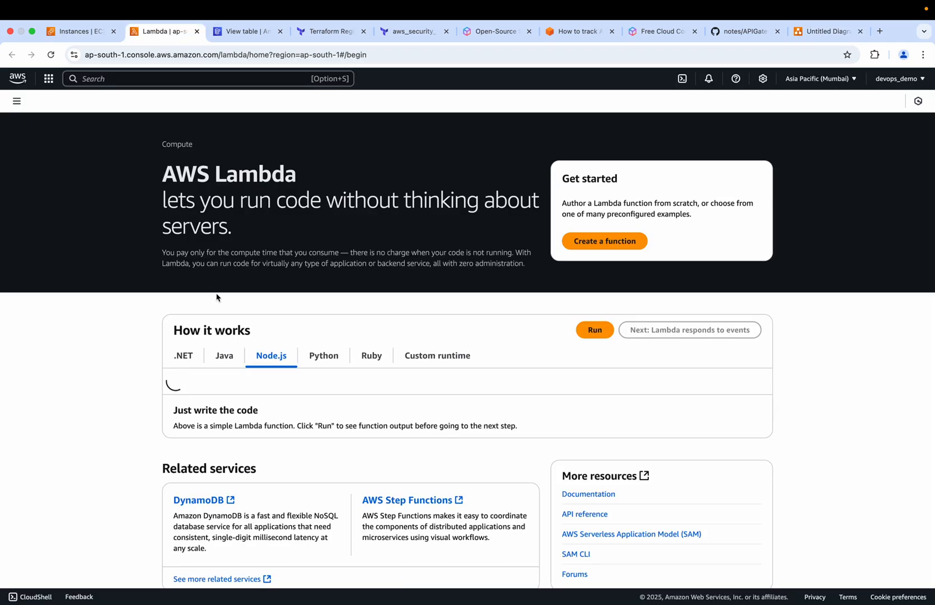
pyautogui.click(617, 246)
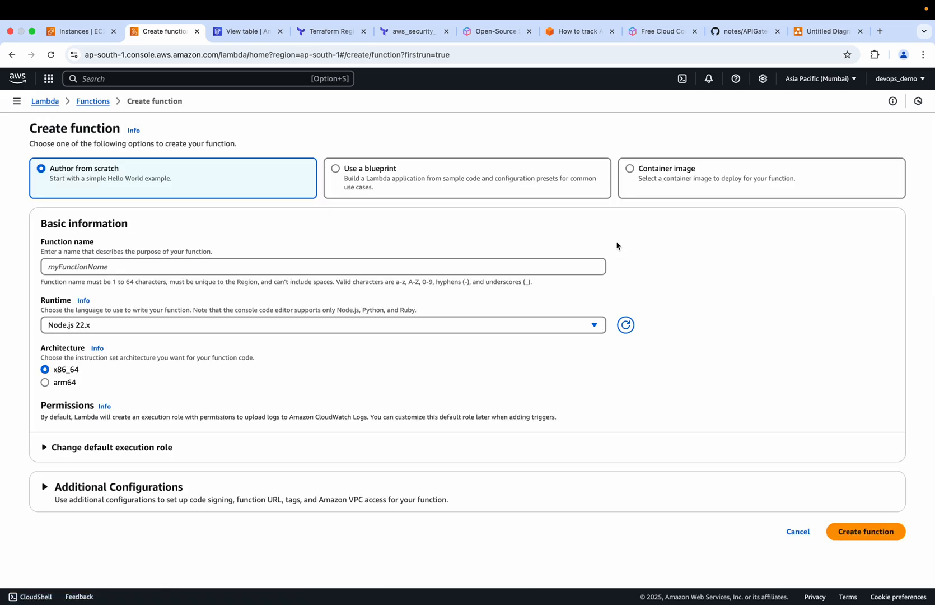
pyautogui.click(180, 269)
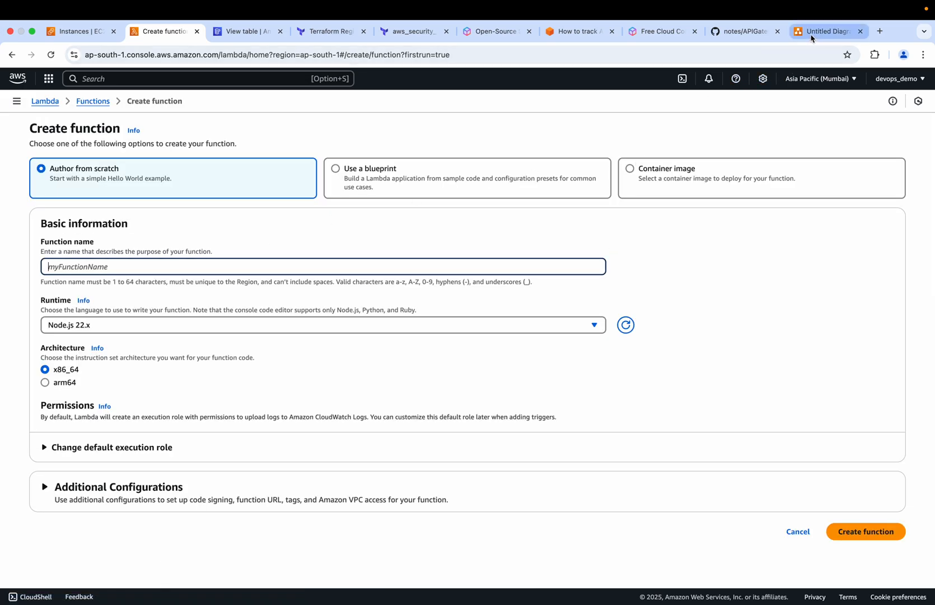
pyautogui.write('getStudentData')
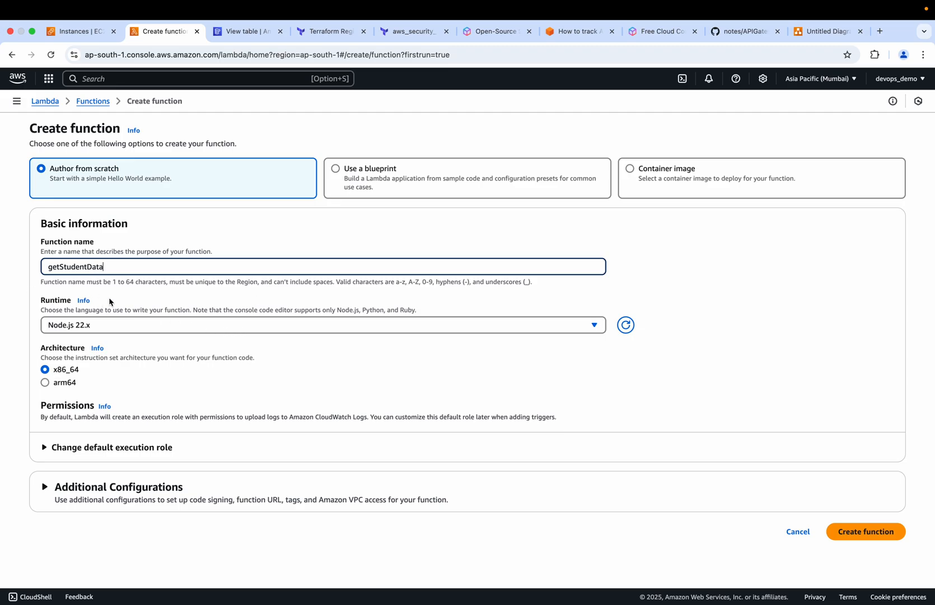
# Set the getStudentData function's runtime to Python 3.9
pyautogui.click(137, 328)
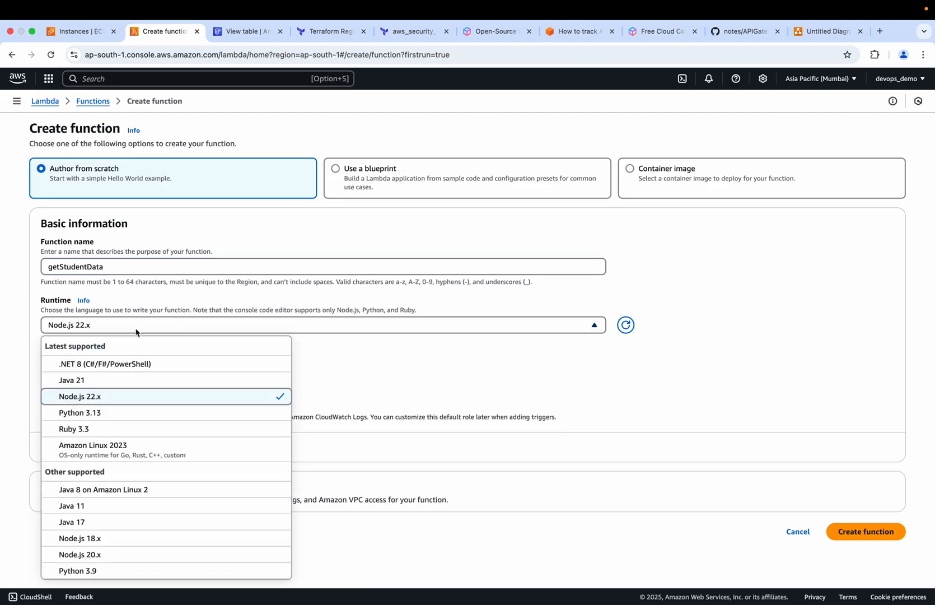
pyautogui.scroll(-5, 82, 479)
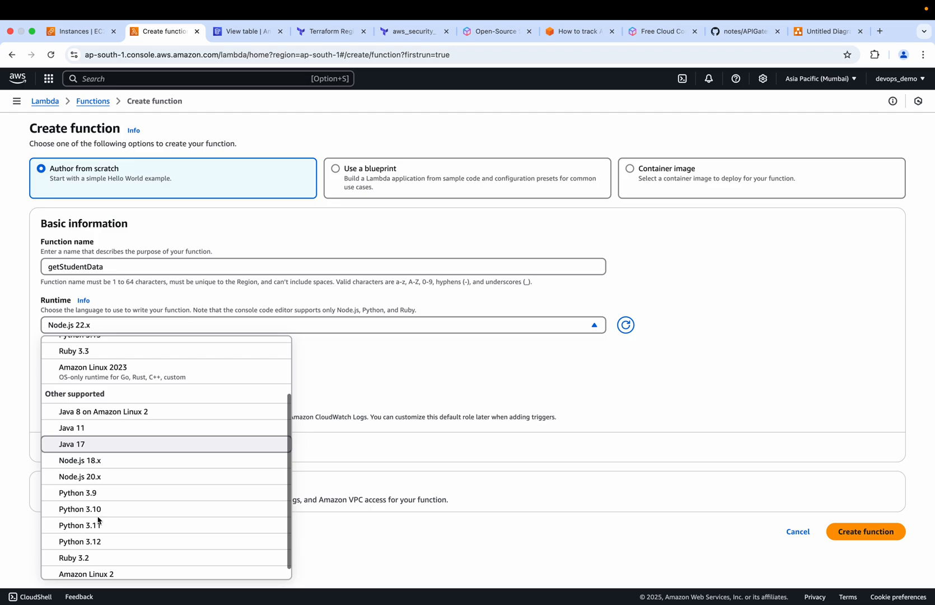
pyautogui.click(94, 481)
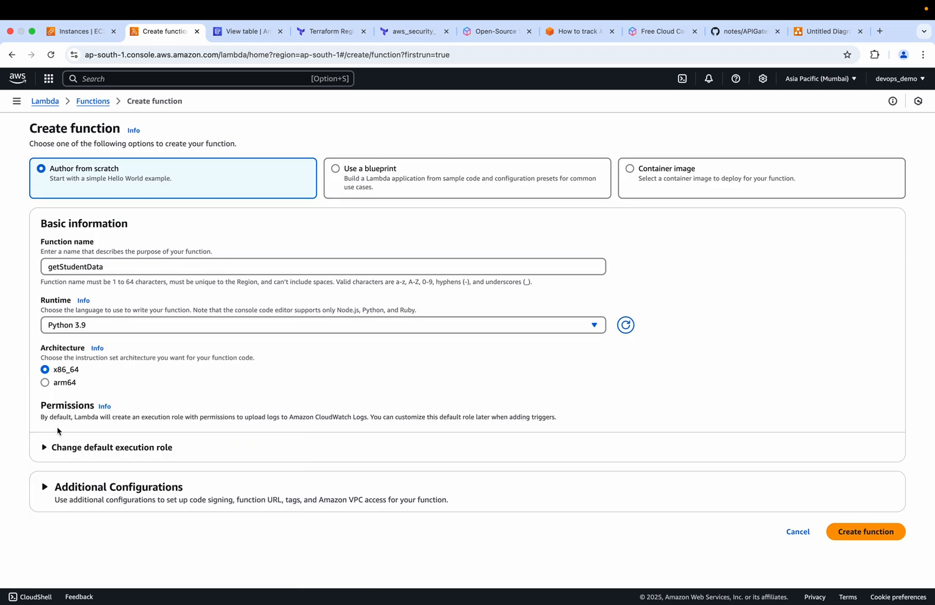
# Create the getStudentData function with a new execution role that has basic Lambda permissions
pyautogui.click(52, 447)
pyautogui.scroll(-3, 33, 431)
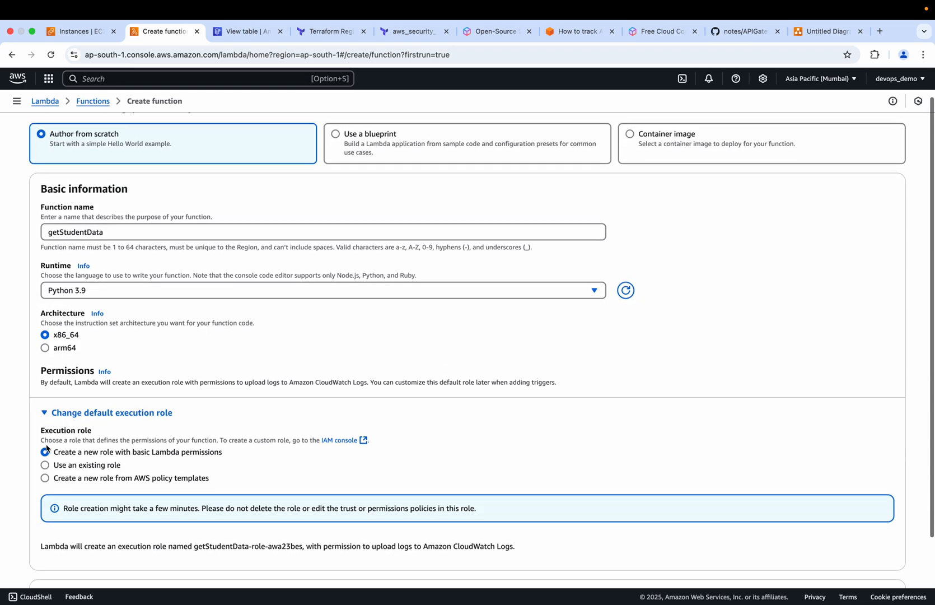
pyautogui.scroll(-1, 40, 403)
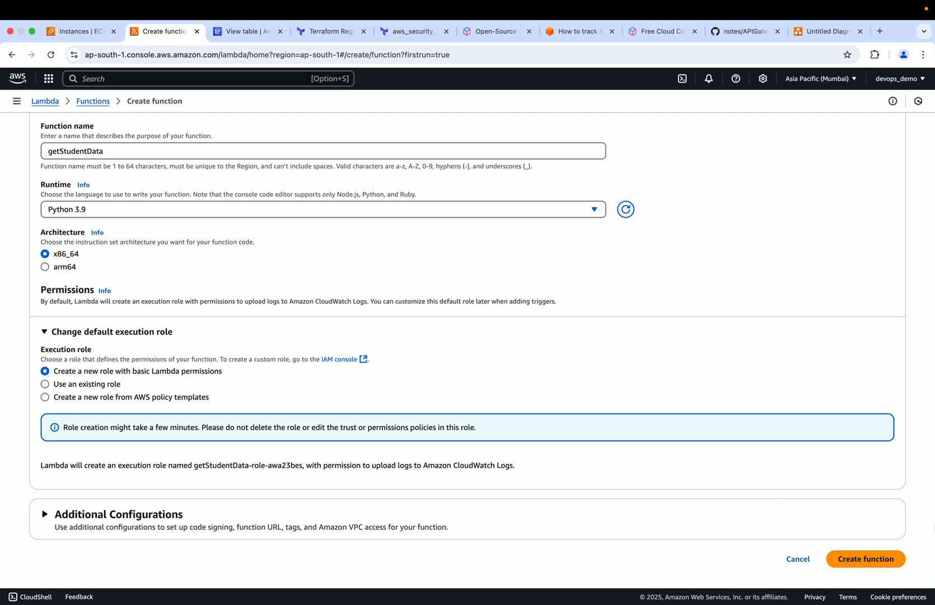
pyautogui.click(860, 562)
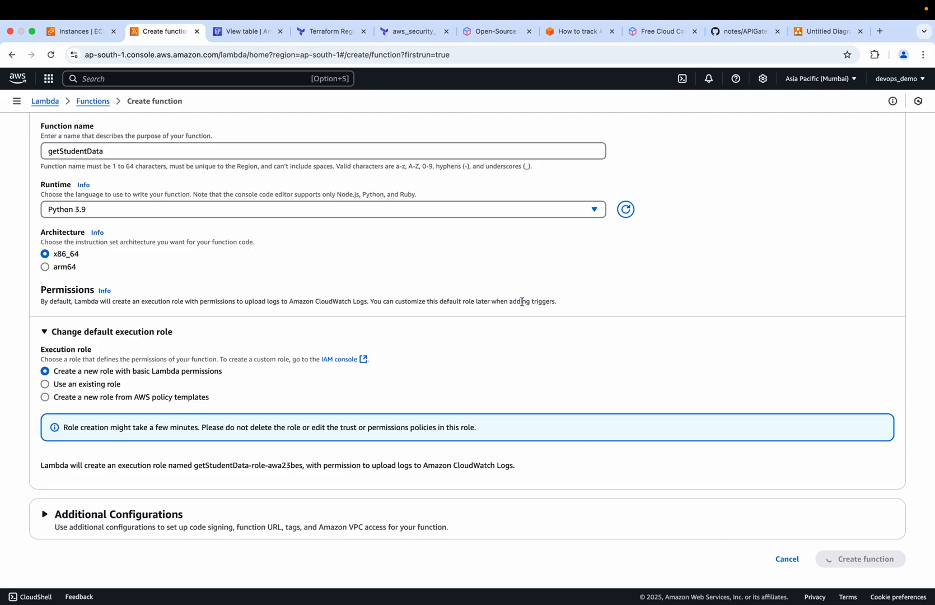
# View getStudents.py in the APIGatewayDemo folder on GitHub and return to the getStudentData function page
pyautogui.click(727, 32)
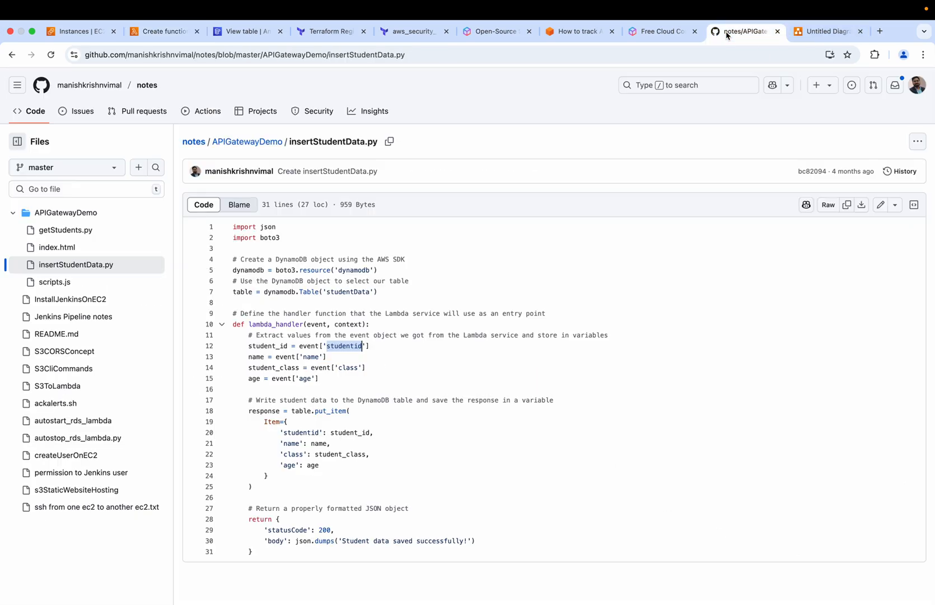
pyautogui.click(60, 231)
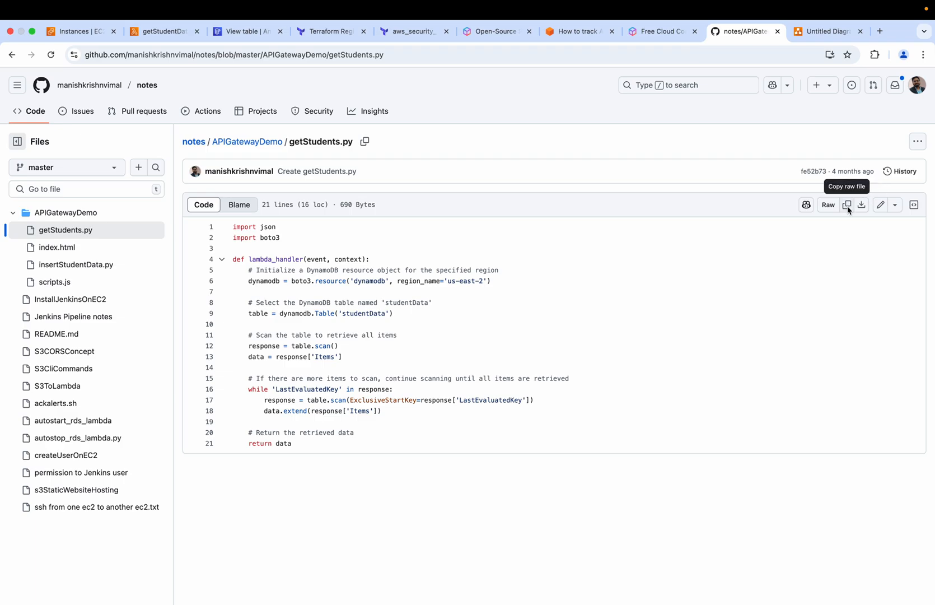
pyautogui.click(165, 32)
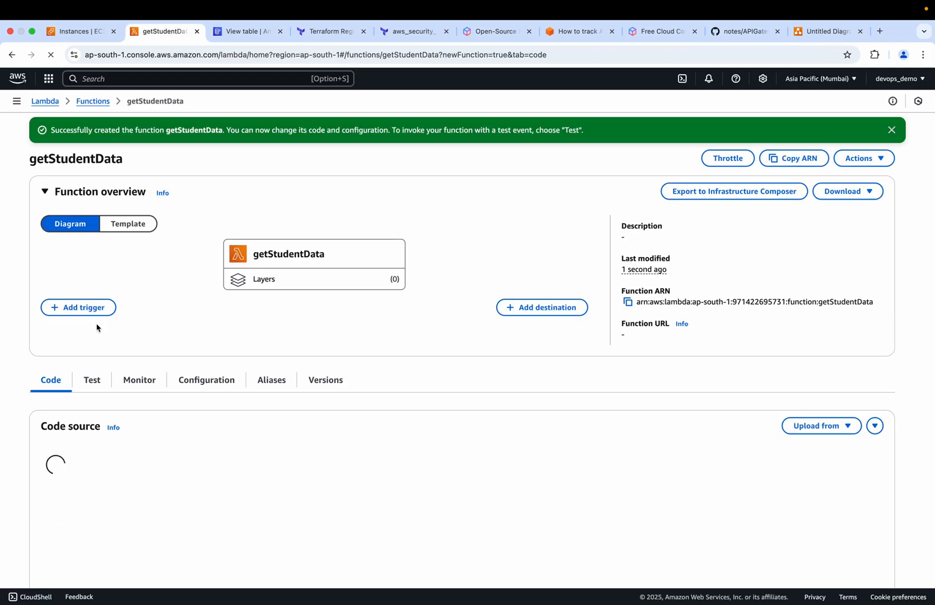
pyautogui.scroll(-3, 195, 407)
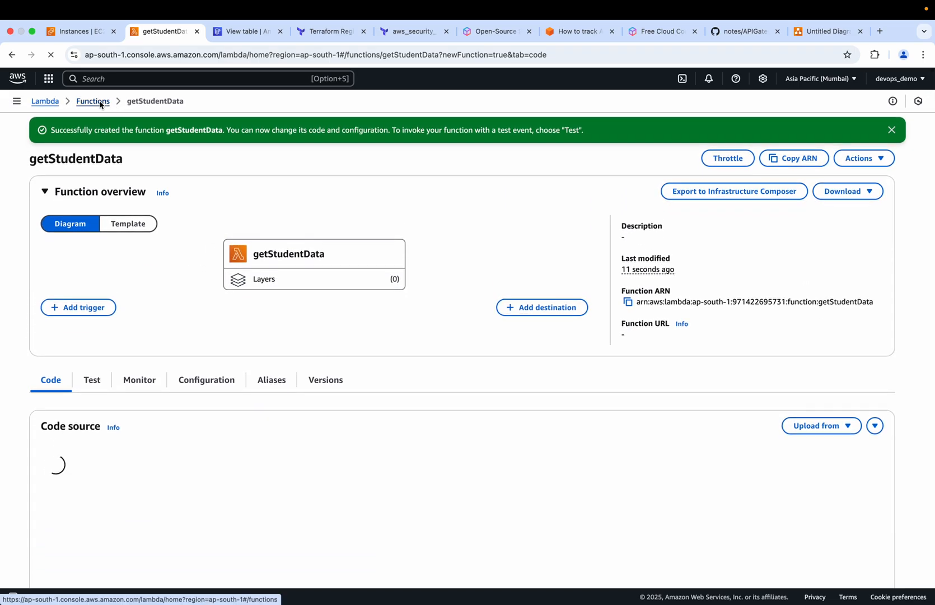
# Open the Lambda functions list in a new browser tab and start a new function from scratch named insertStudentData
pyautogui.keyDown('super'); pyautogui.click(96, 104); pyautogui.keyUp('super')
pyautogui.click(231, 31)
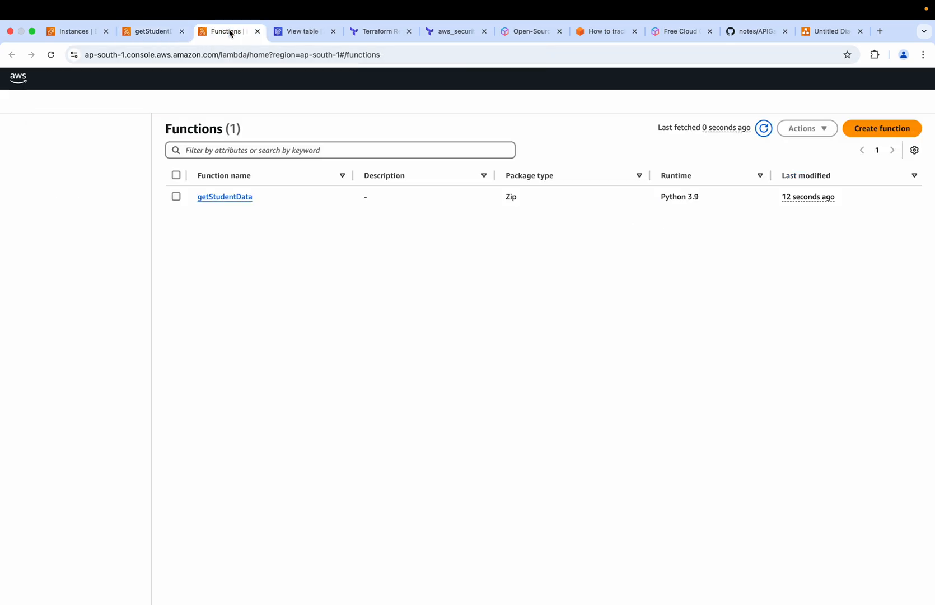
pyautogui.click(866, 130)
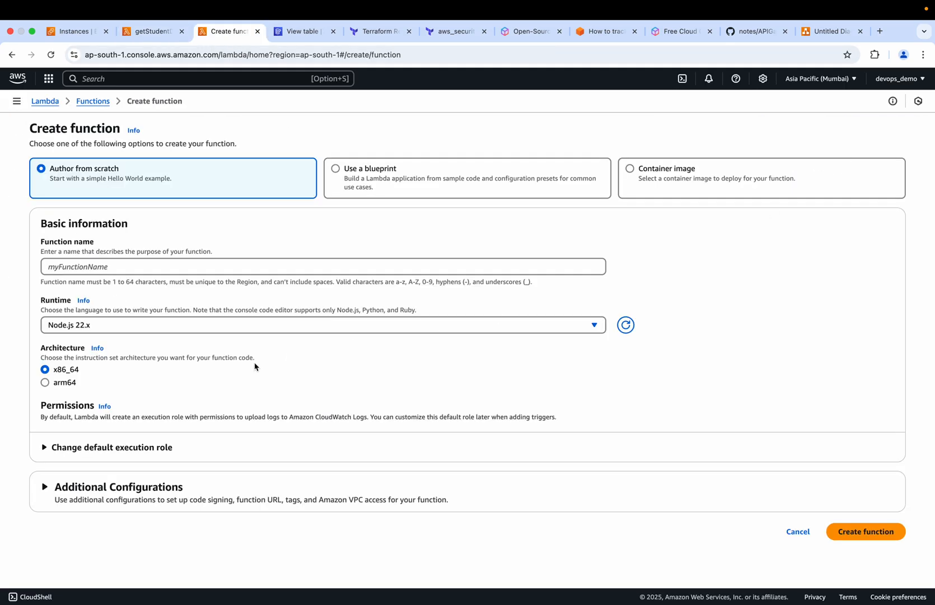
pyautogui.click(124, 268)
pyautogui.write('insertStudent')
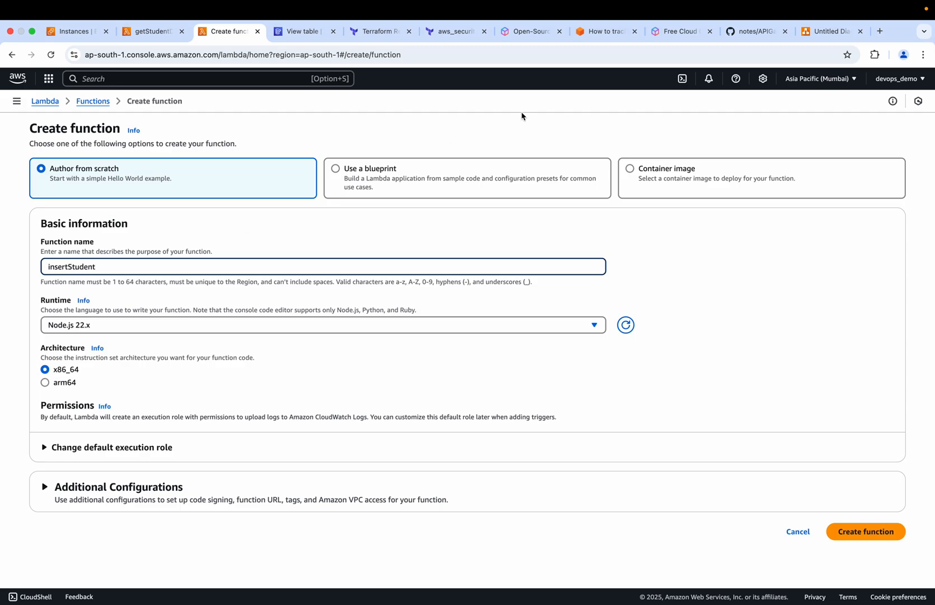
pyautogui.click(750, 31)
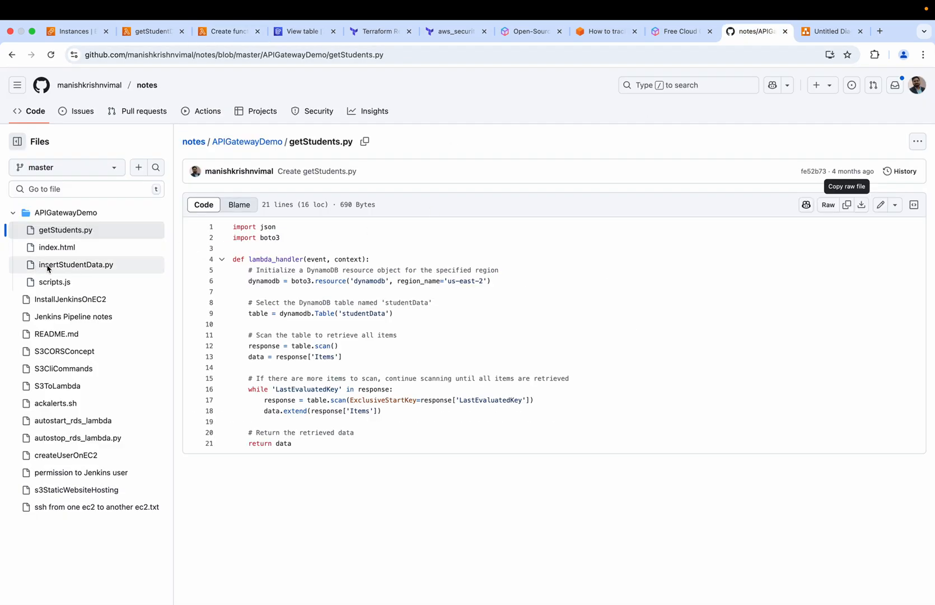
pyautogui.click(228, 31)
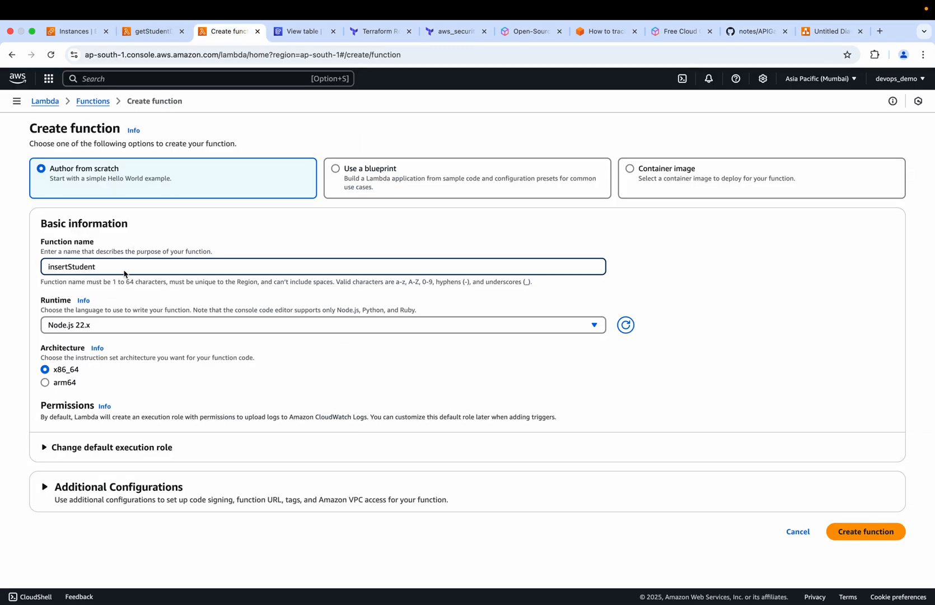
pyautogui.write('Data')
# Set the insertStudentData function's runtime to Python 3.9
pyautogui.click(119, 325)
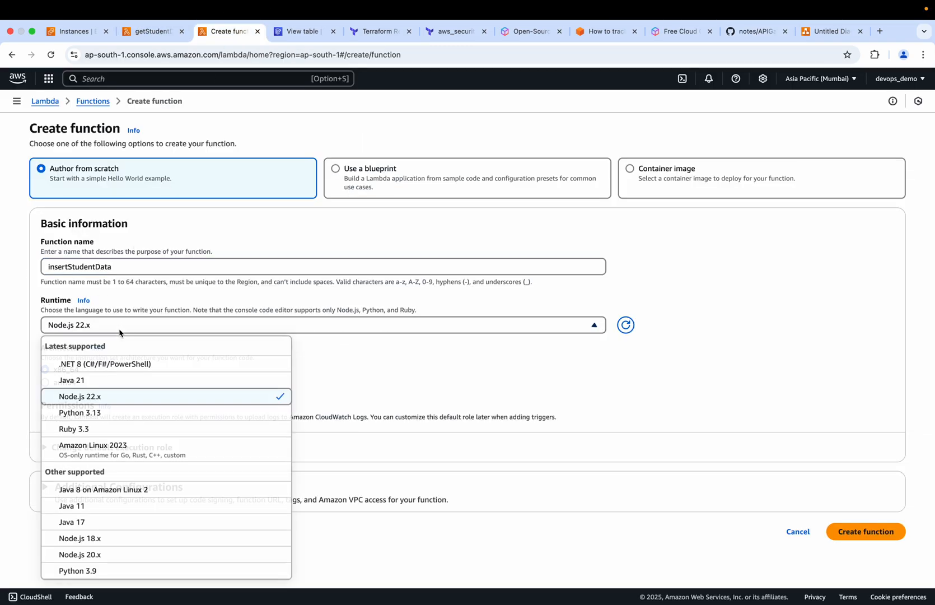
pyautogui.scroll(-3, 126, 415)
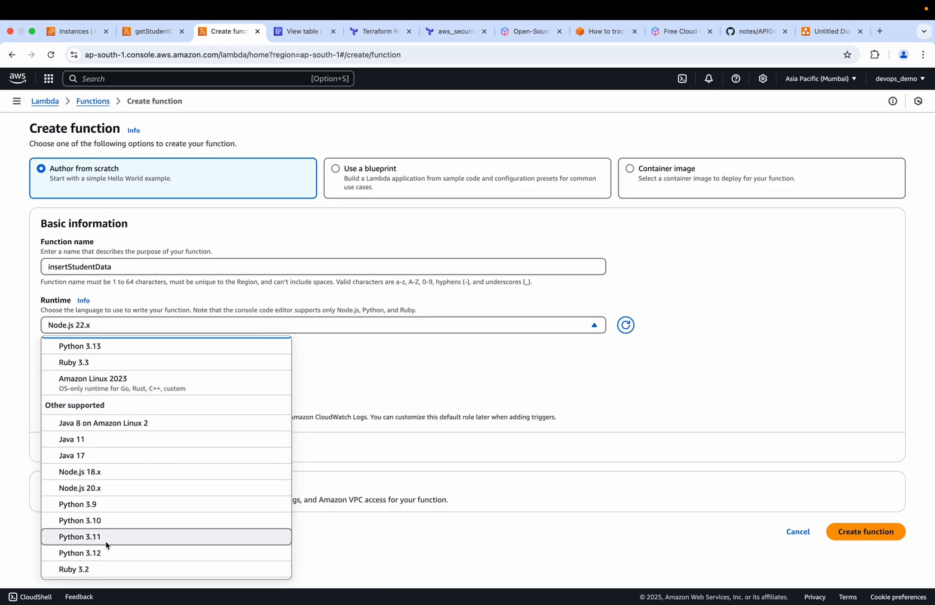
pyautogui.scroll(-1, 129, 543)
pyautogui.click(92, 481)
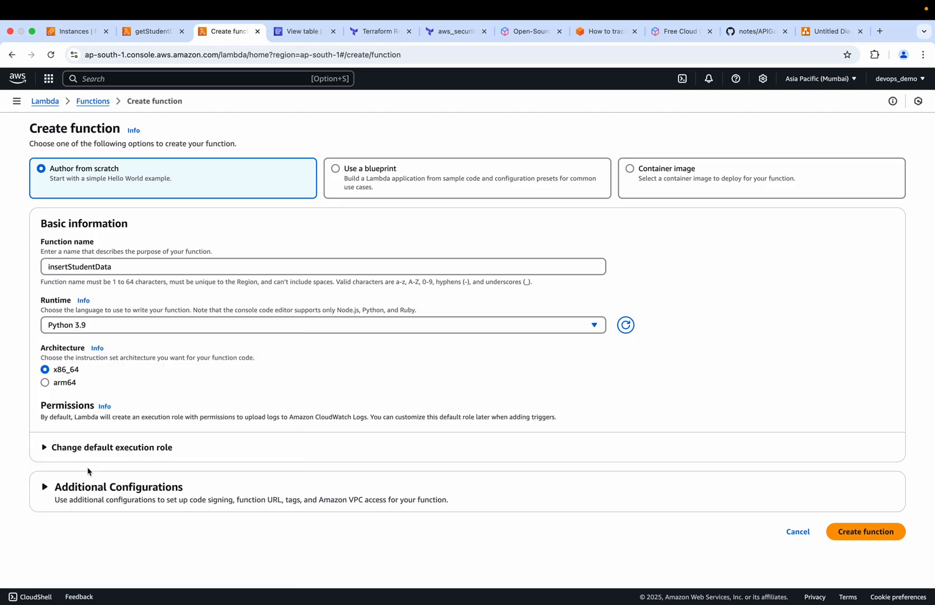
# Assign the existing role service-role/getStudentData-role-awa23bes as the execution role and create the insertStudentData function
pyautogui.click(51, 447)
pyautogui.scroll(-2, 50, 452)
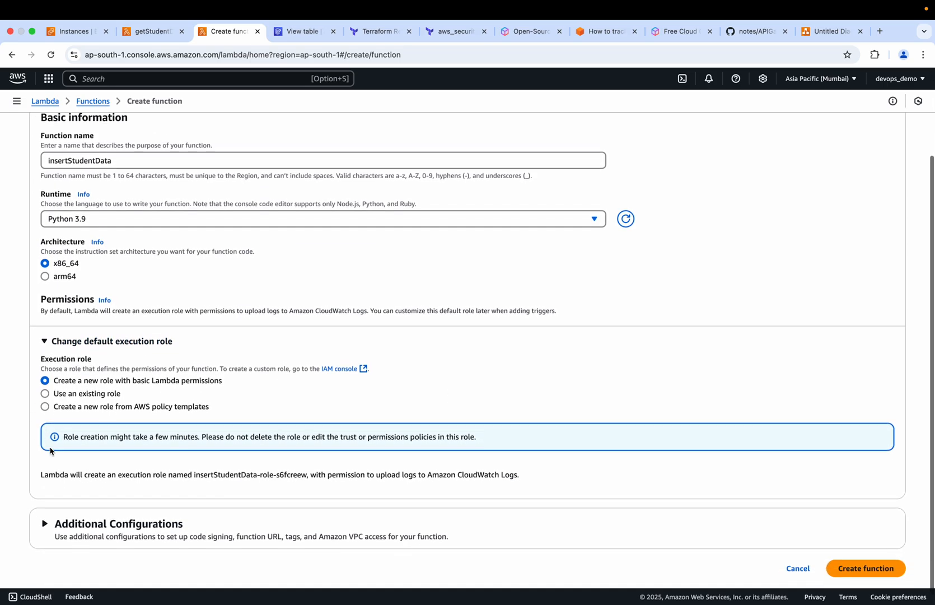
pyautogui.scroll(-1, 50, 451)
pyautogui.click(44, 384)
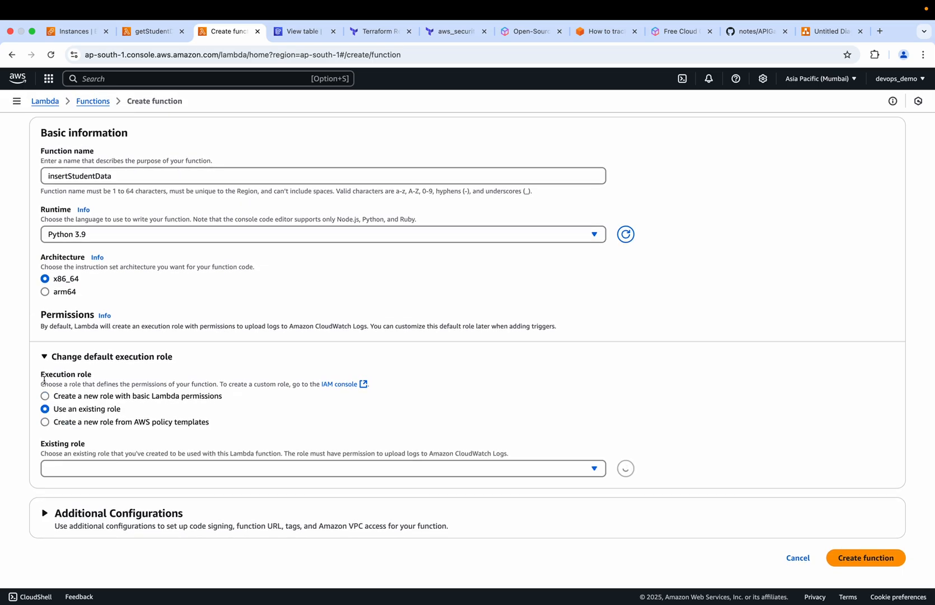
pyautogui.click(562, 466)
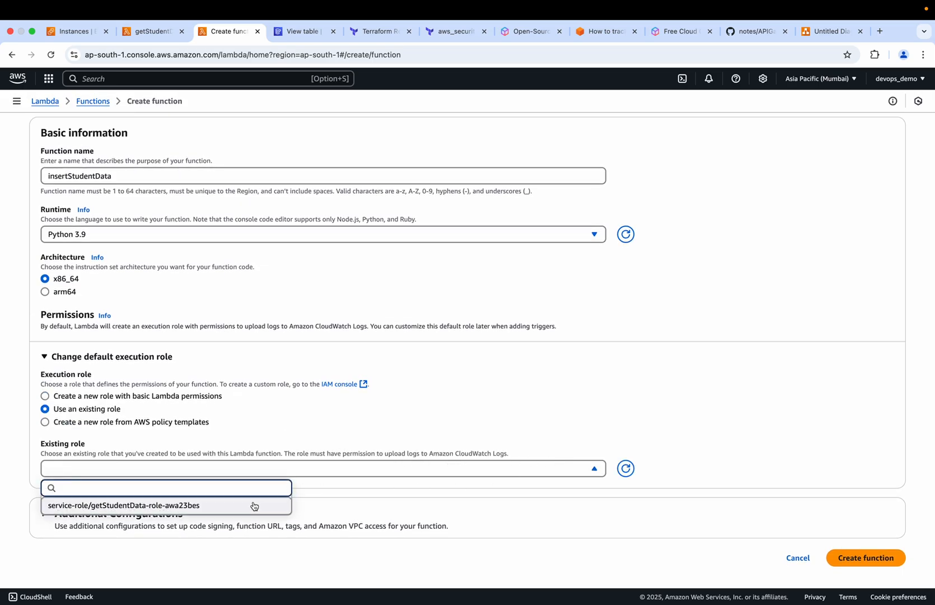
pyautogui.click(107, 508)
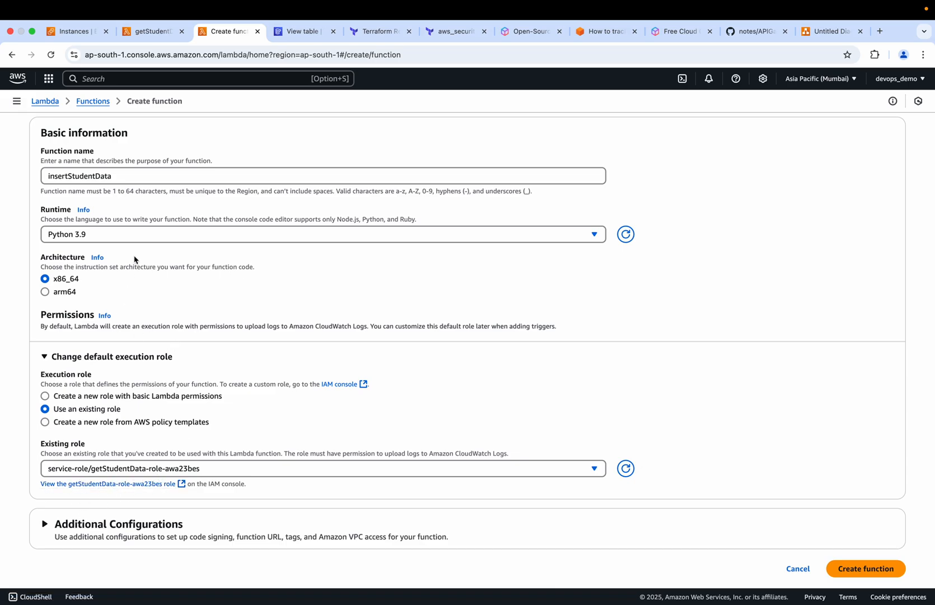
pyautogui.scroll(-1, 202, 419)
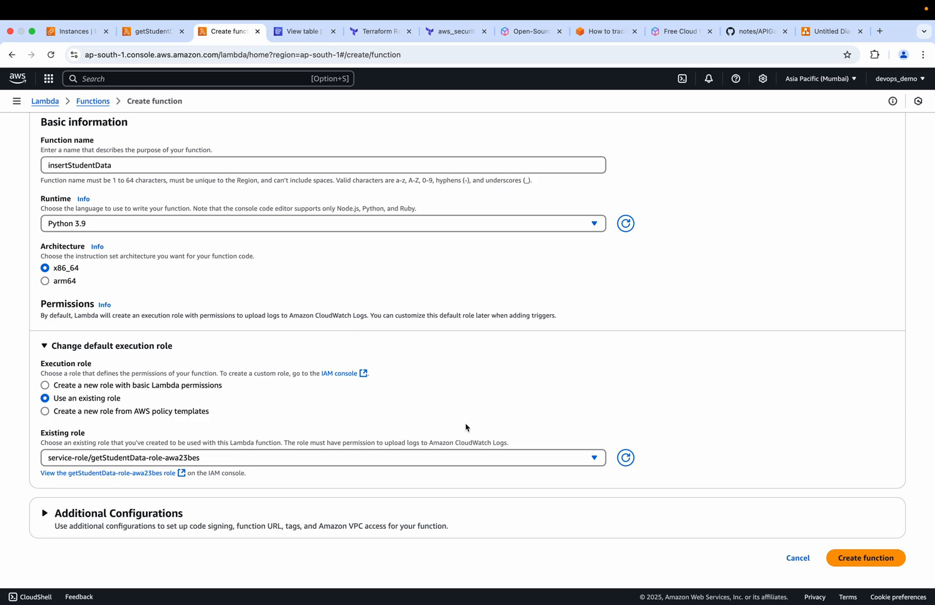
pyautogui.click(857, 558)
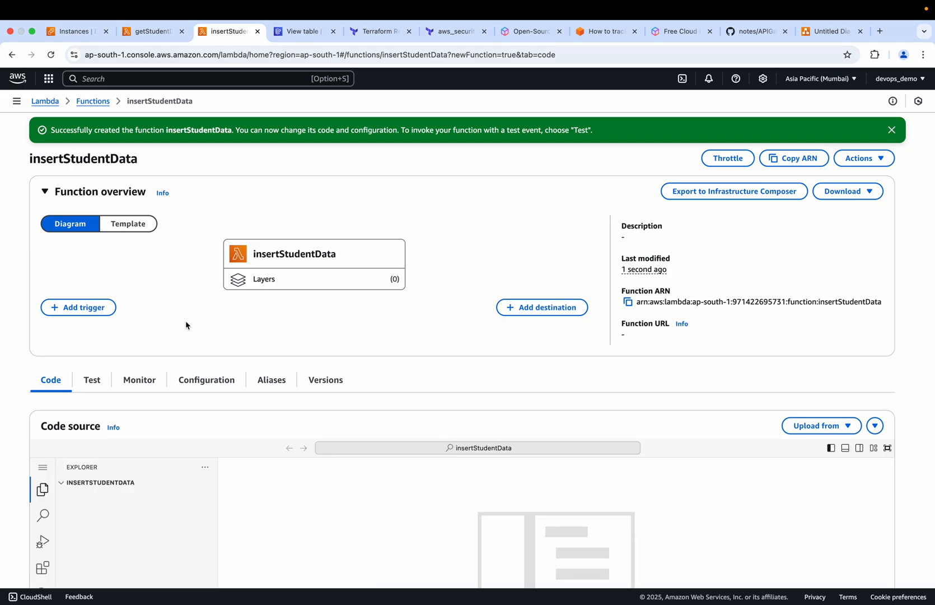
# Replace the code in getStudentData's lambda_function.py with the raw contents of getStudents.py copied from GitHub
pyautogui.click(152, 31)
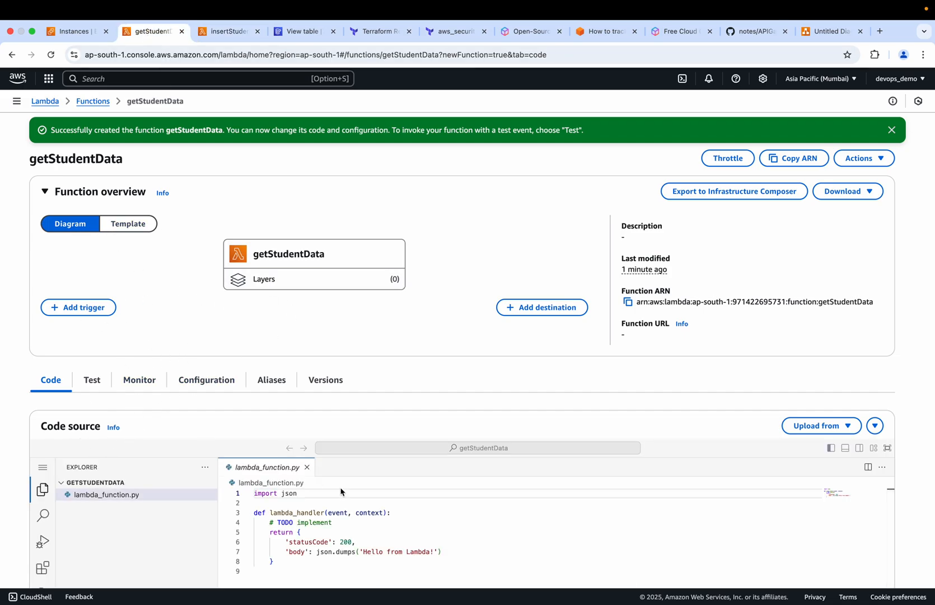
pyautogui.scroll(-3, 342, 493)
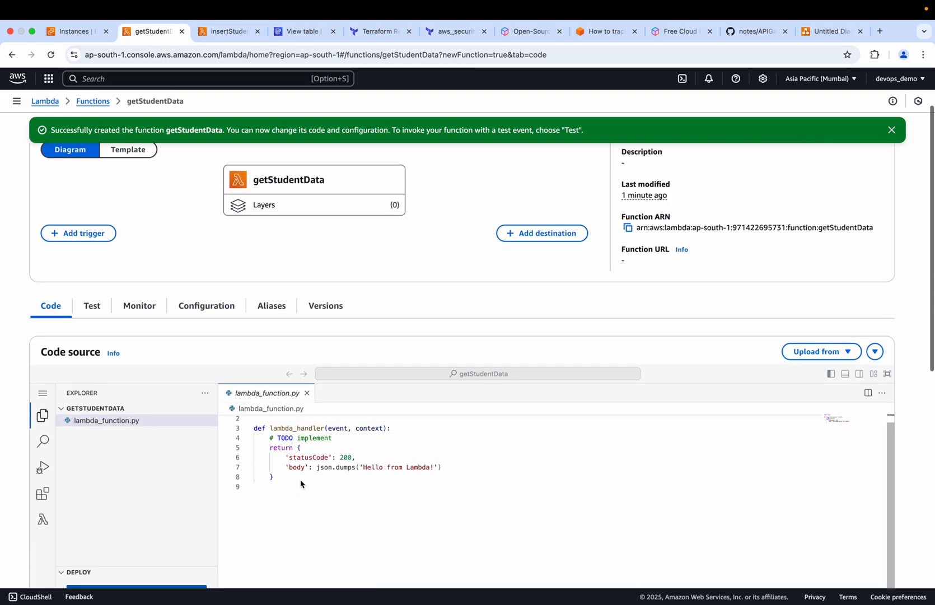
pyautogui.click(745, 32)
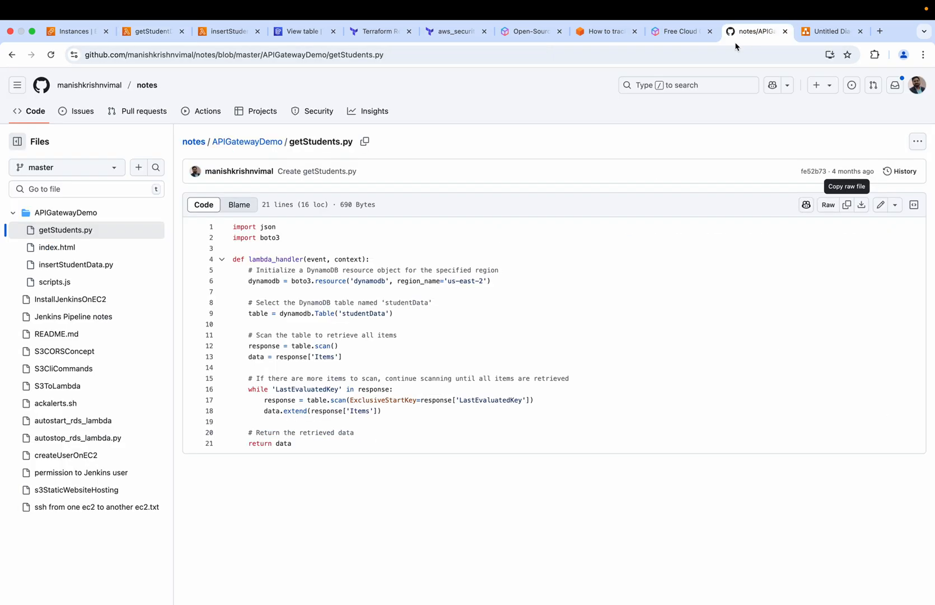
pyautogui.click(846, 204)
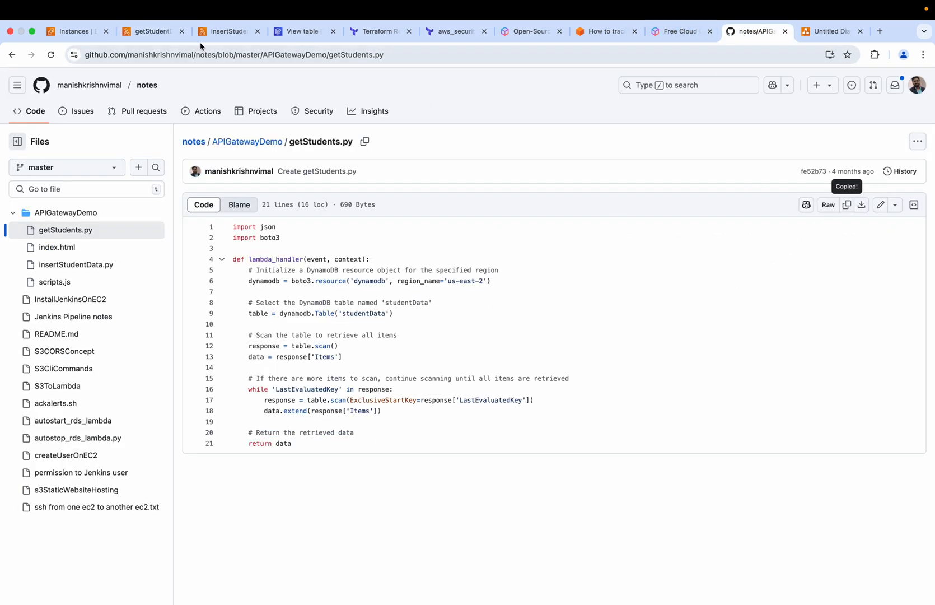
pyautogui.click(151, 32)
pyautogui.click(310, 484)
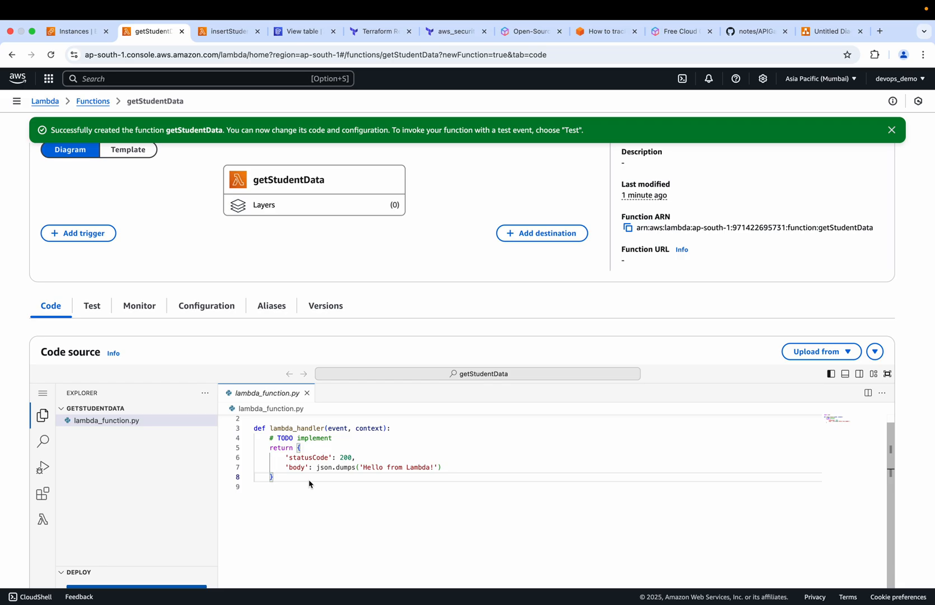
pyautogui.press('super+a')
pyautogui.press('BackSpace')
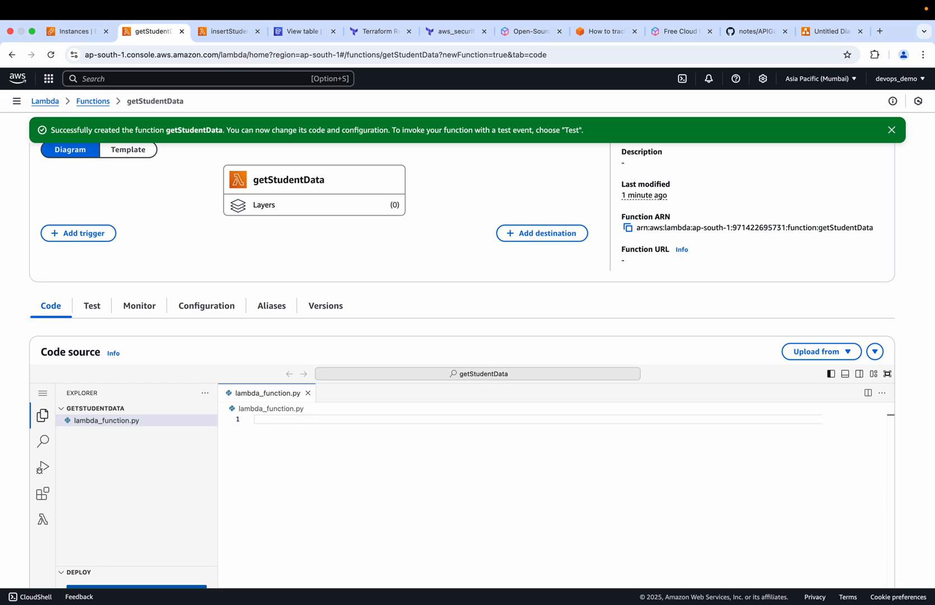
pyautogui.press('super+v')
# Change the DynamoDB resource's region_name in the getStudentData code to ap-south-1
pyautogui.scroll(-5, 422, 340)
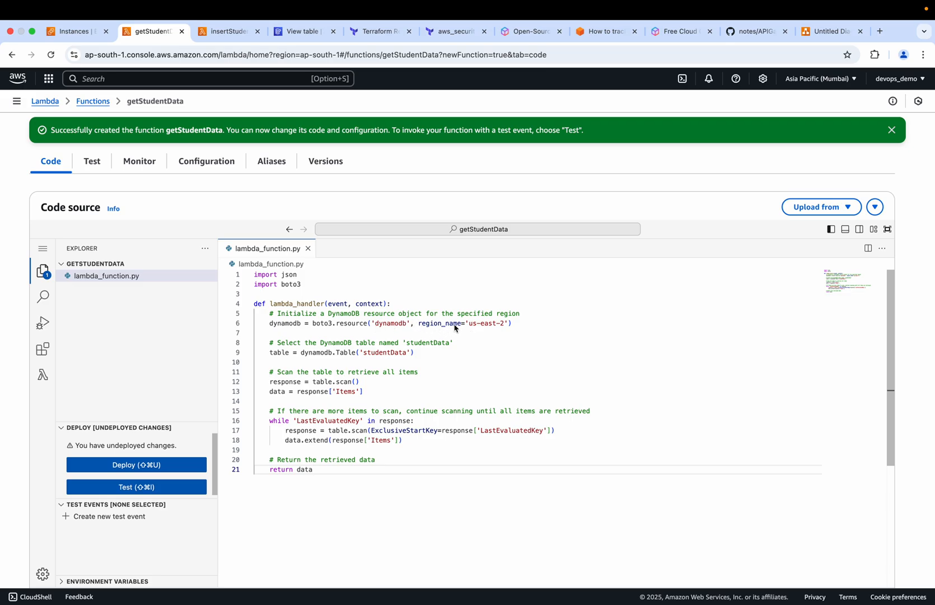
pyautogui.click(504, 325)
pyautogui.press('BackSpace')
pyautogui.press('BackSpace')
pyautogui.press('BackSpace')
pyautogui.press('BackSpace')
pyautogui.press('BackSpace')
pyautogui.press('BackSpace')
pyautogui.press('BackSpace')
pyautogui.press('BackSpace')
pyautogui.press('BackSpace')
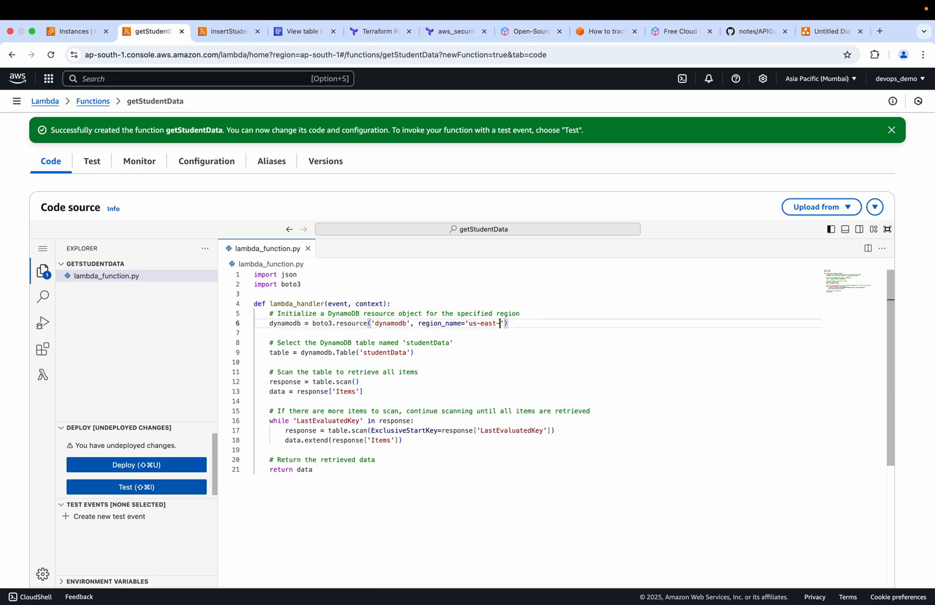
pyautogui.write('ap')
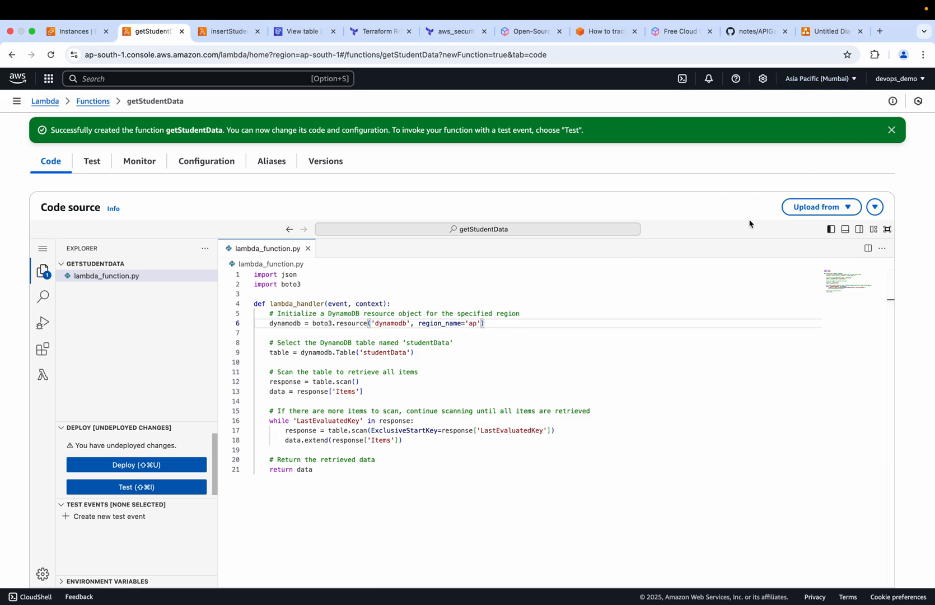
pyautogui.write('-south-1')
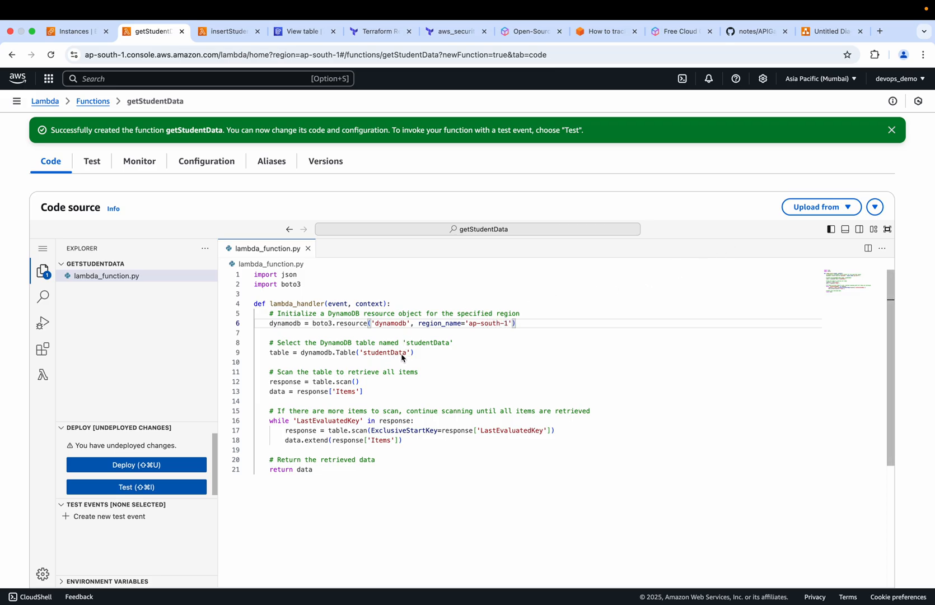
# Check the table name in DynamoDB against the code and deploy the getStudentData function
pyautogui.click(302, 31)
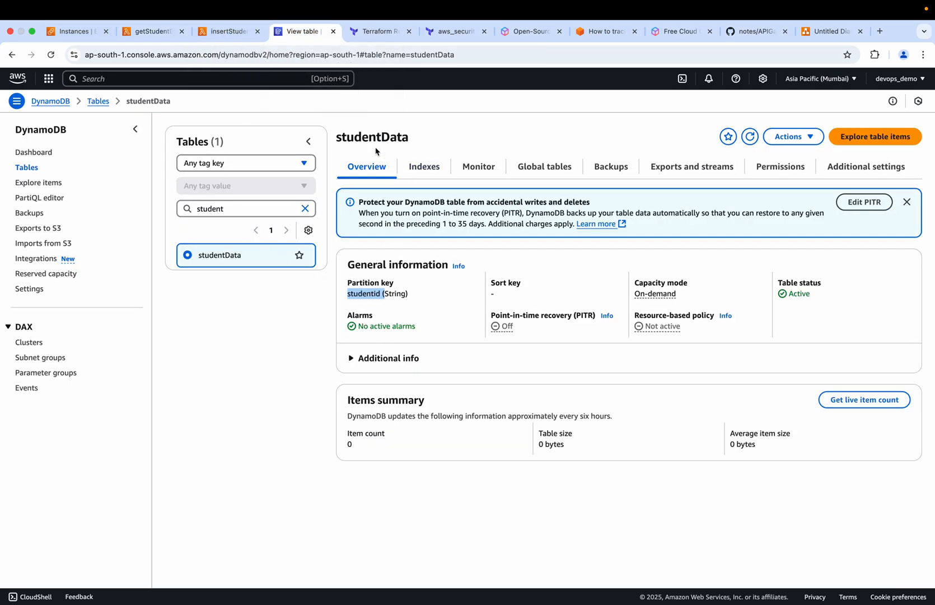
pyautogui.click(150, 32)
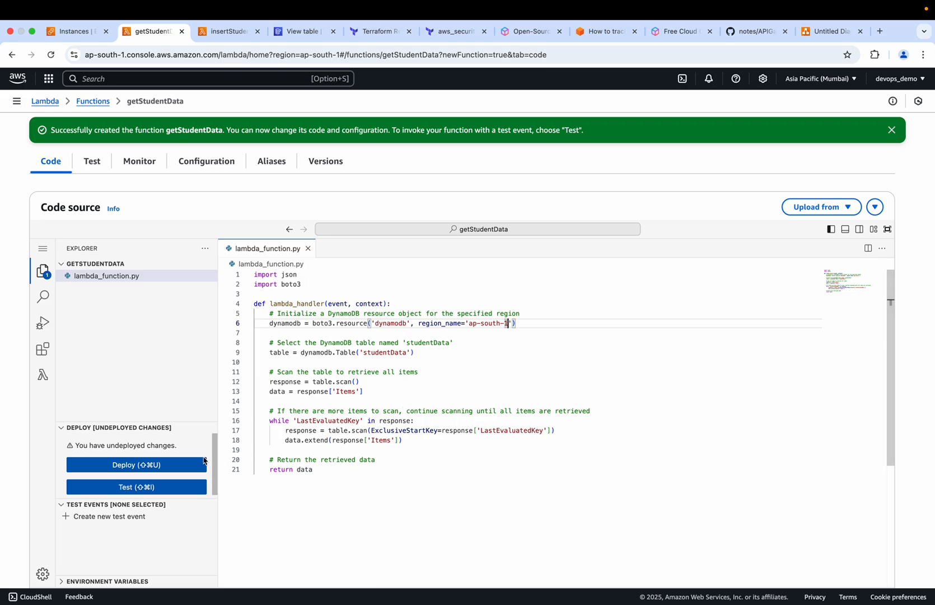
pyautogui.click(159, 466)
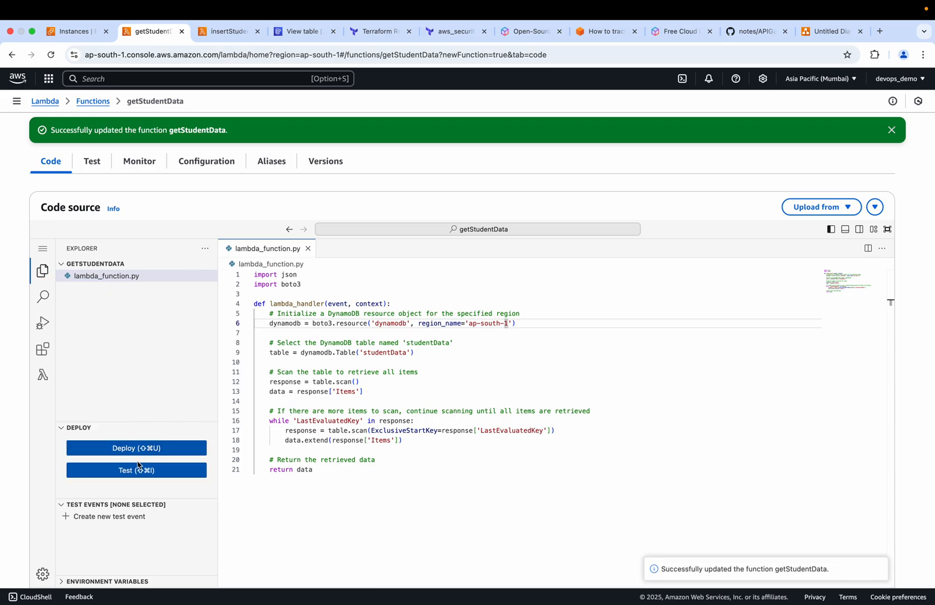
# Create and save a private test event named test for getStudentData, and invoke the function with it
pyautogui.click(129, 472)
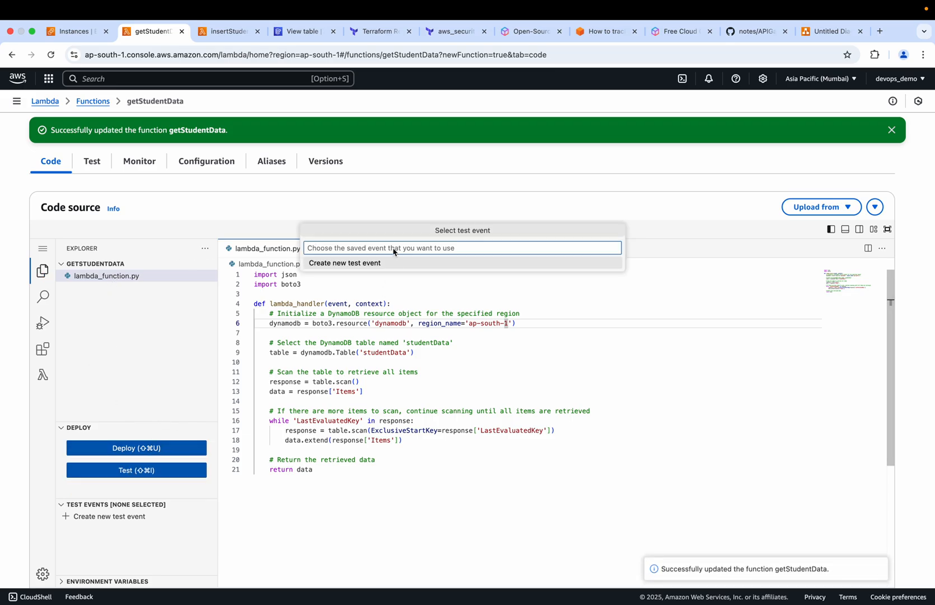
pyautogui.click(364, 263)
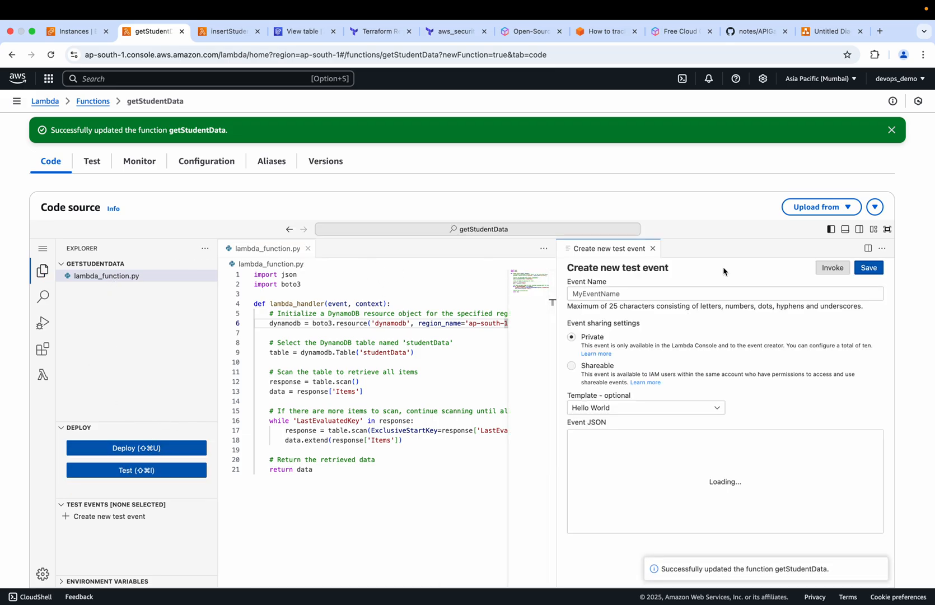
pyautogui.click(597, 294)
pyautogui.write('test')
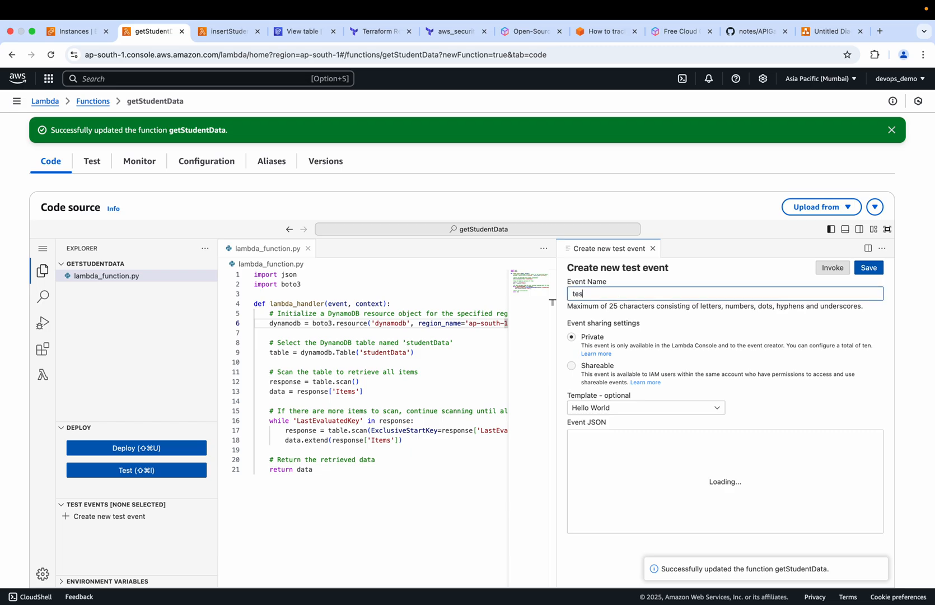
pyautogui.click(869, 268)
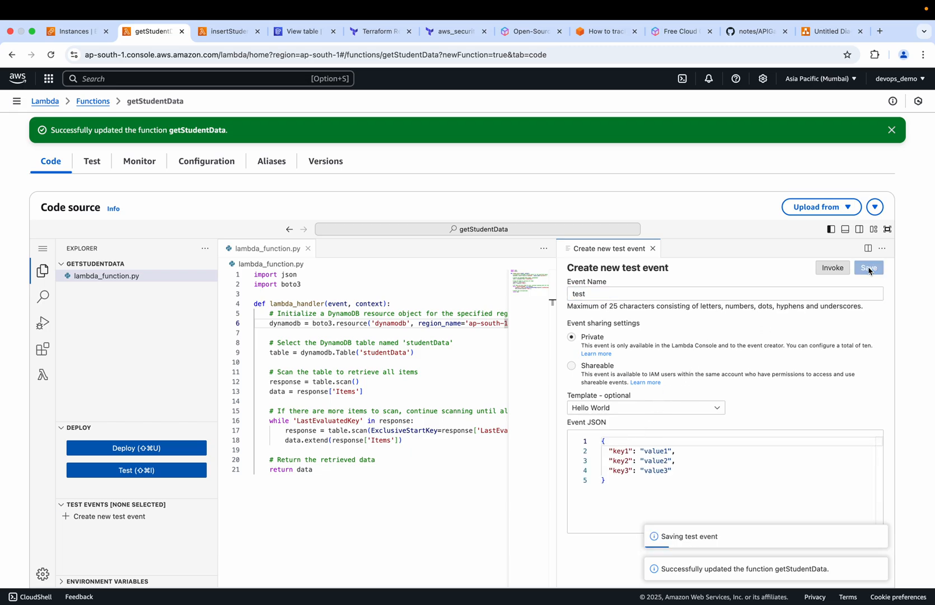
pyautogui.click(833, 269)
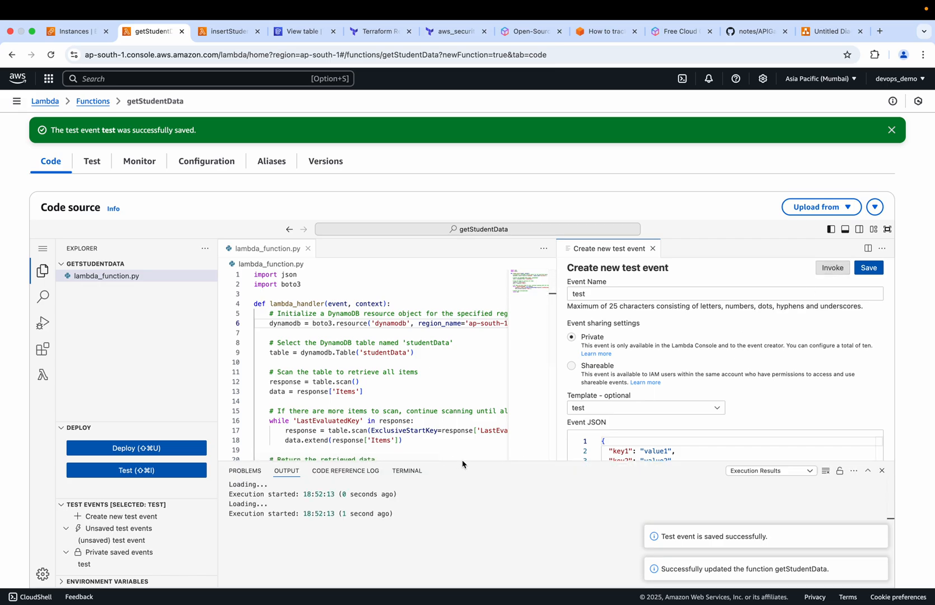
pyautogui.moveTo(463, 464); pyautogui.dragTo(392, 320)
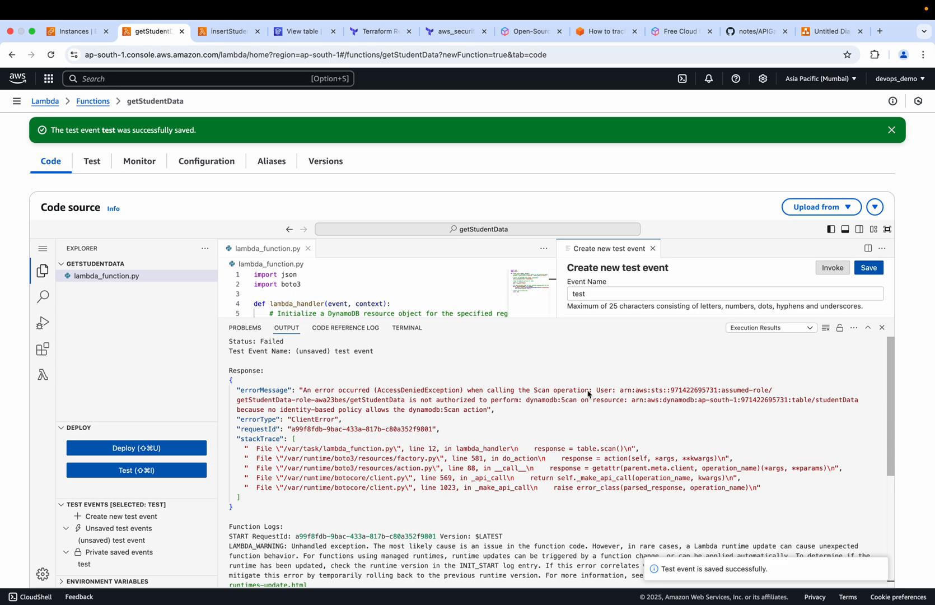
# Open getStudentData's execution role in IAM from the function's permissions configuration
pyautogui.scroll(3, 396, 374)
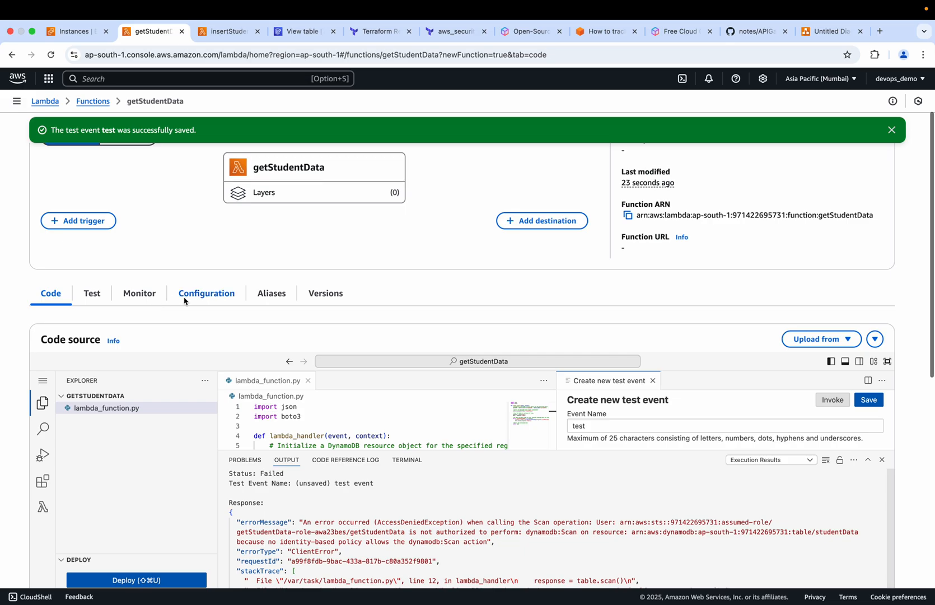
pyautogui.click(217, 295)
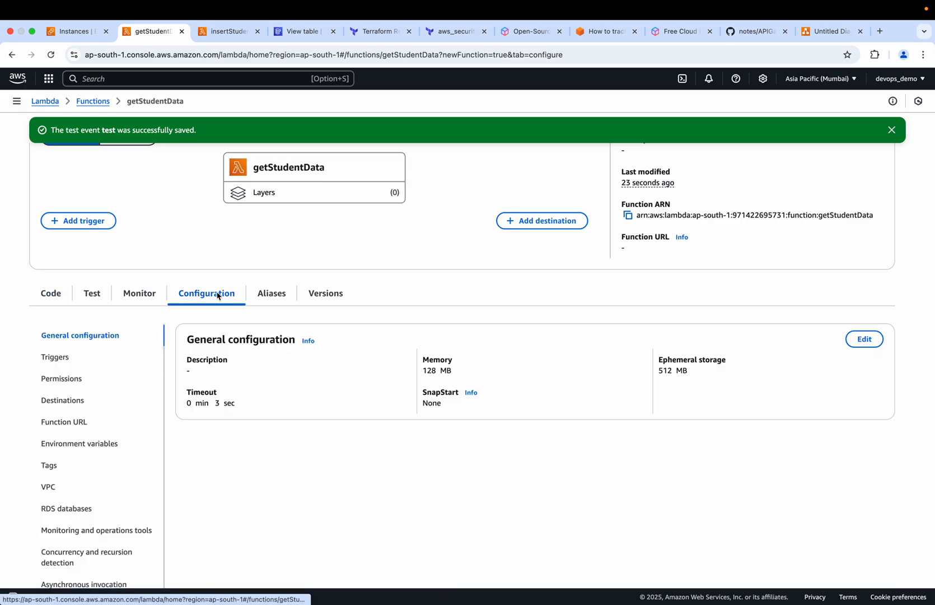
pyautogui.click(64, 380)
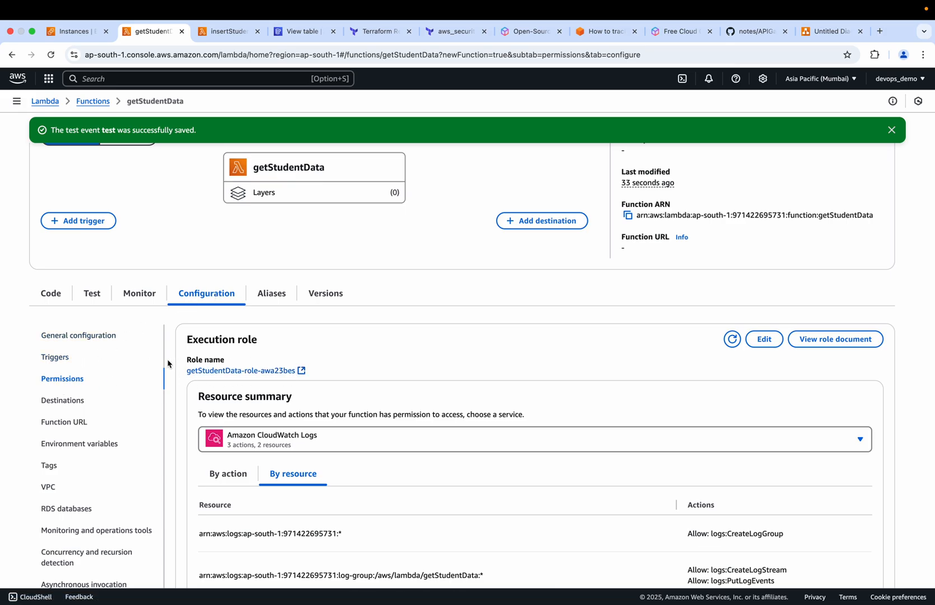
pyautogui.click(302, 372)
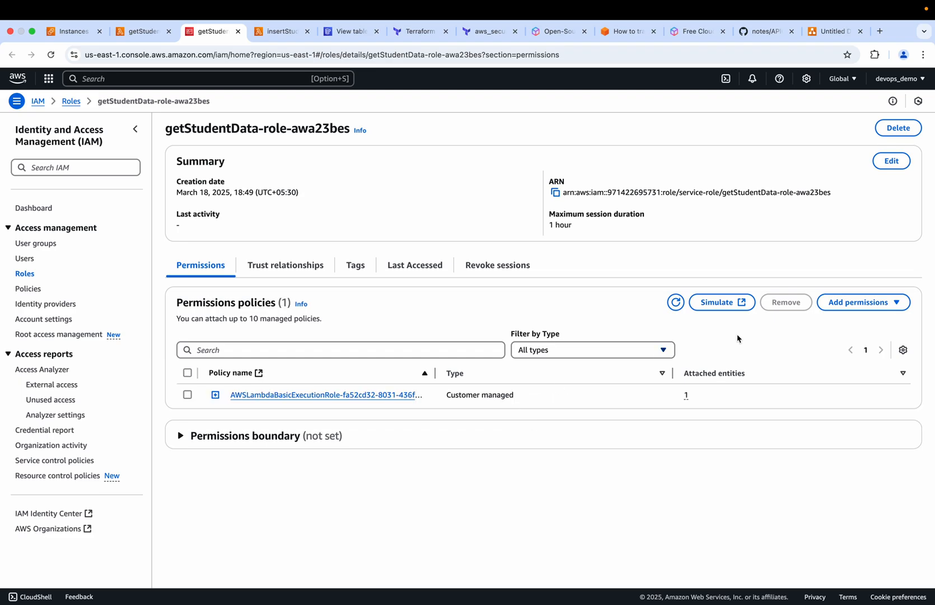
# Attach the AmazonDynamoDBFullAccess policy to the getStudentData-role-awa23bes role
pyautogui.click(866, 302)
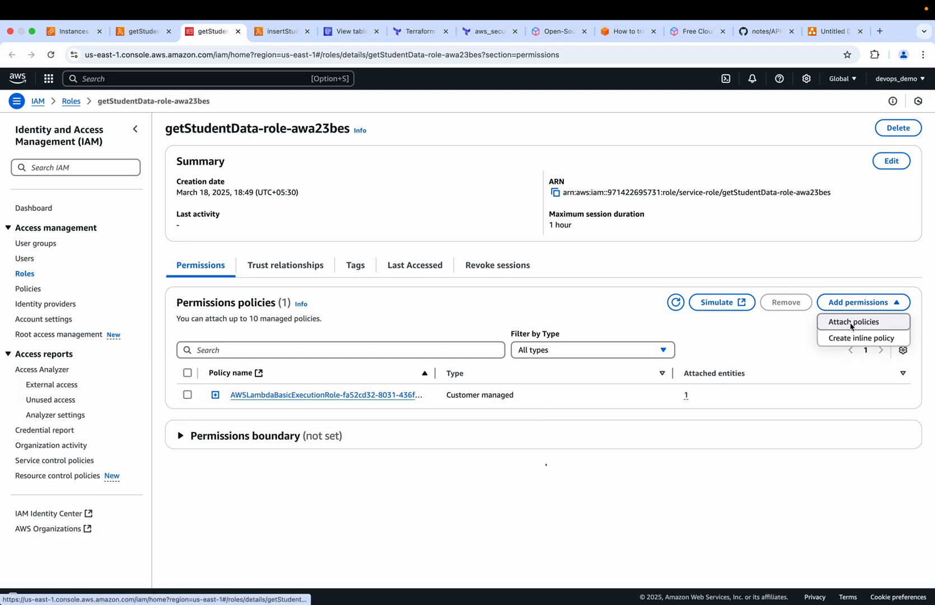
pyautogui.click(851, 323)
pyautogui.click(101, 234)
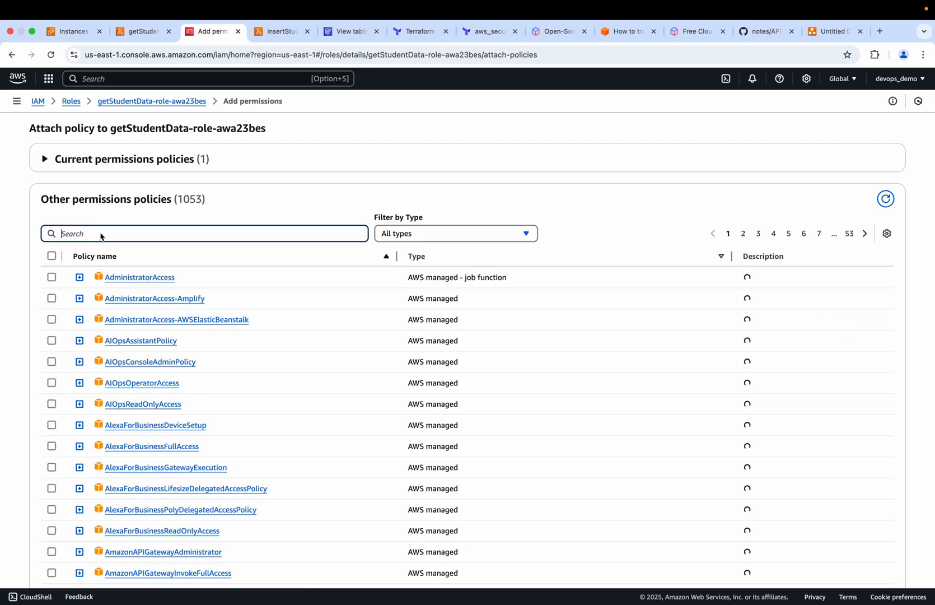
pyautogui.write('dynam')
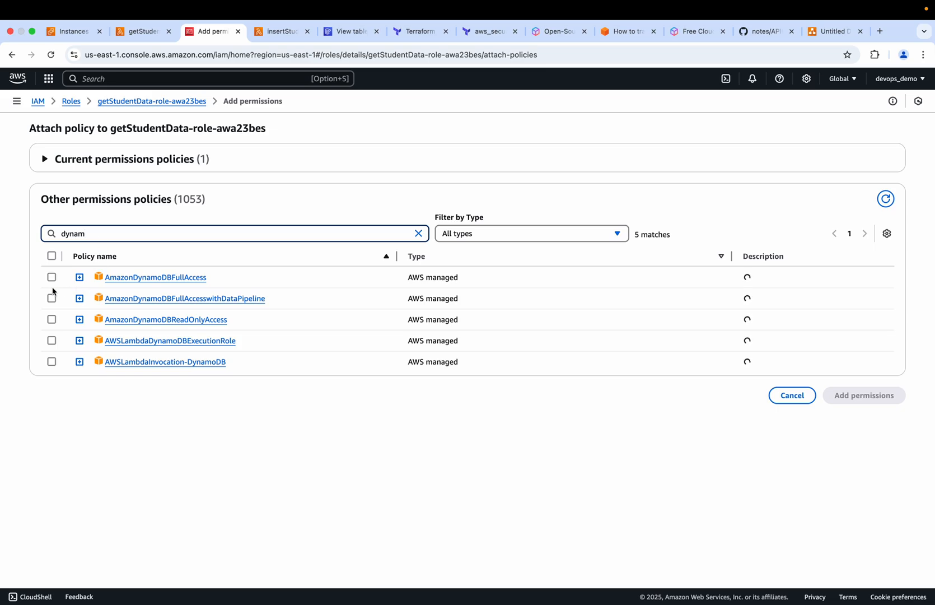
pyautogui.click(51, 278)
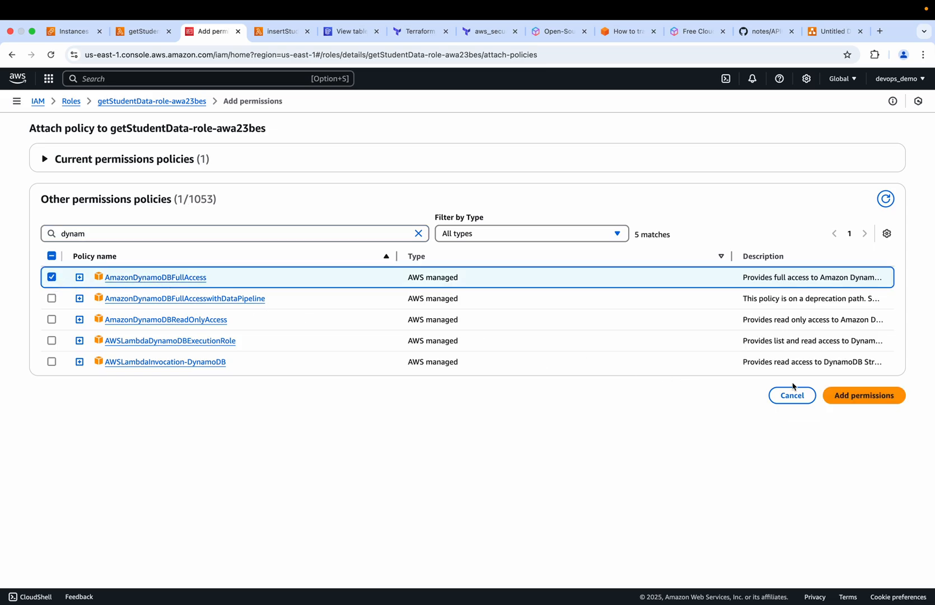
pyautogui.click(847, 395)
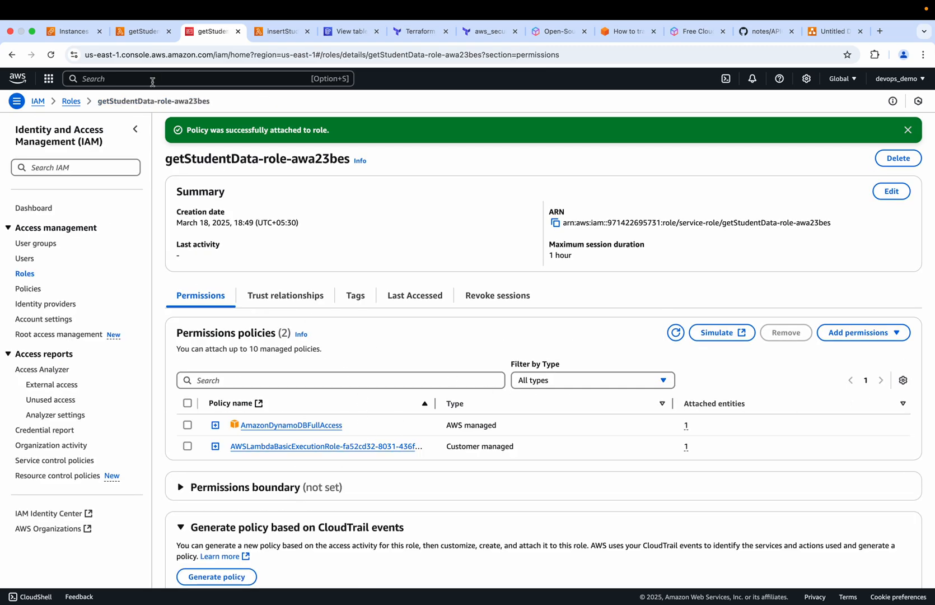
# Invoke getStudentData again from its test event and check the response against the studentData table and the architecture diagram
pyautogui.click(144, 32)
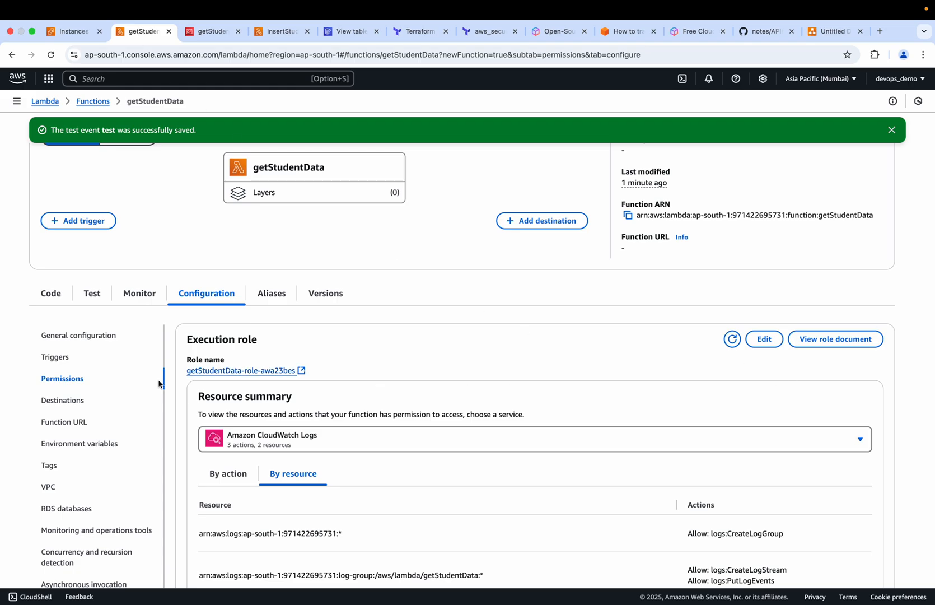
pyautogui.click(50, 295)
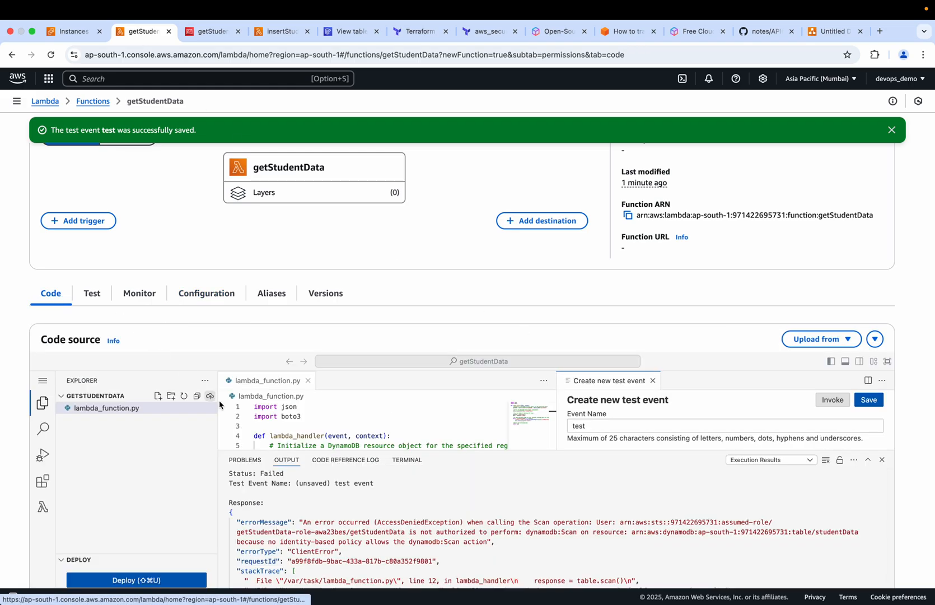
pyautogui.click(833, 400)
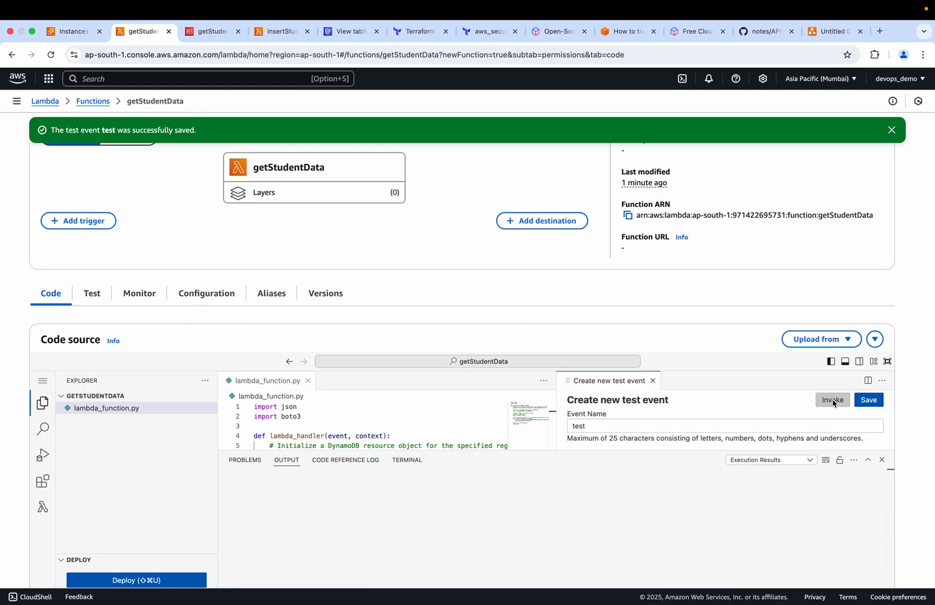
pyautogui.scroll(-3, 457, 488)
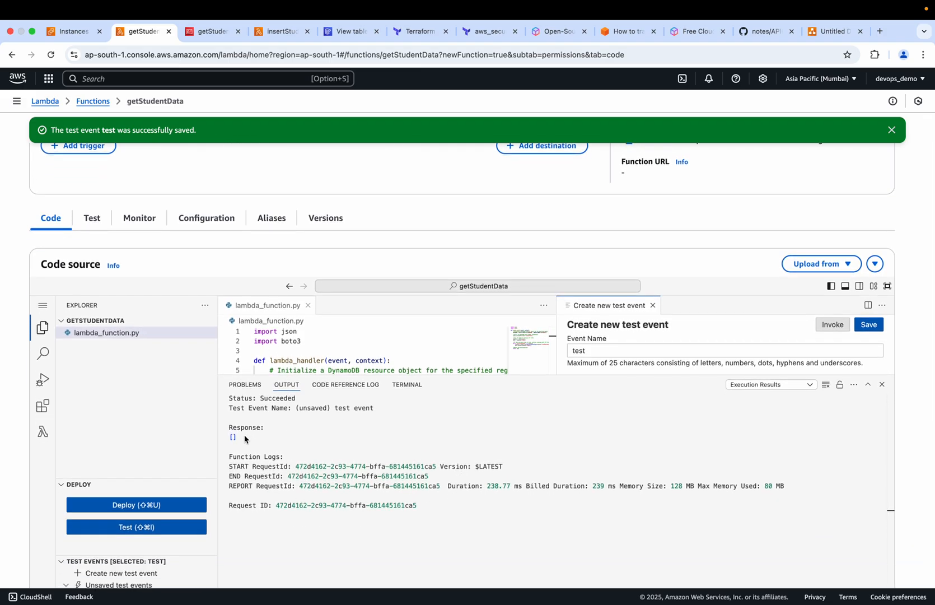
pyautogui.click(342, 33)
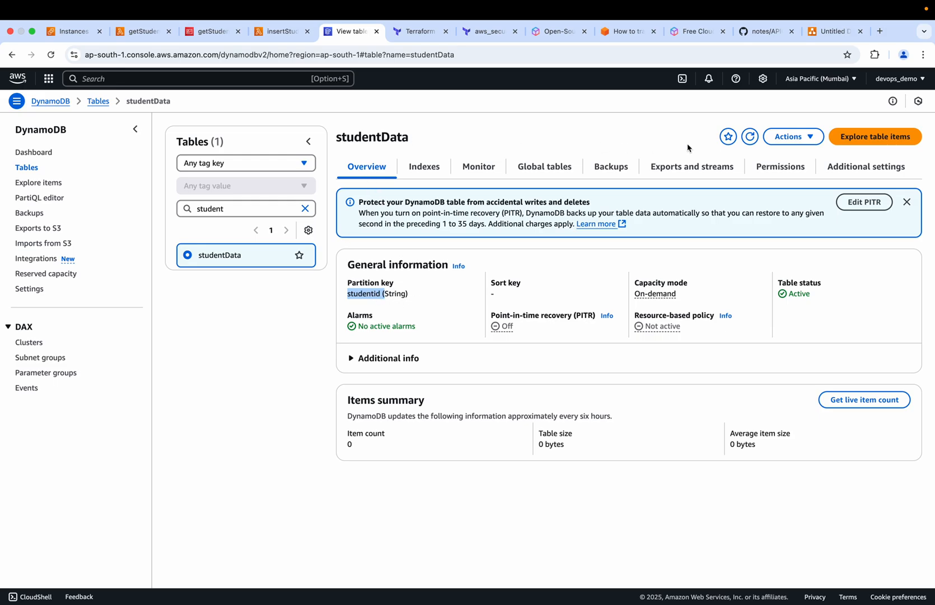
pyautogui.click(822, 34)
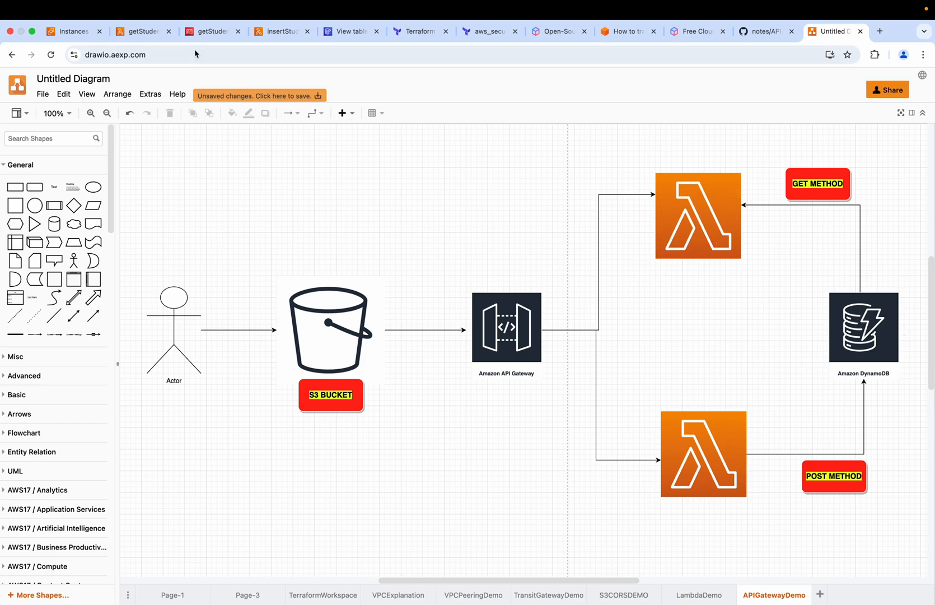
pyautogui.click(147, 33)
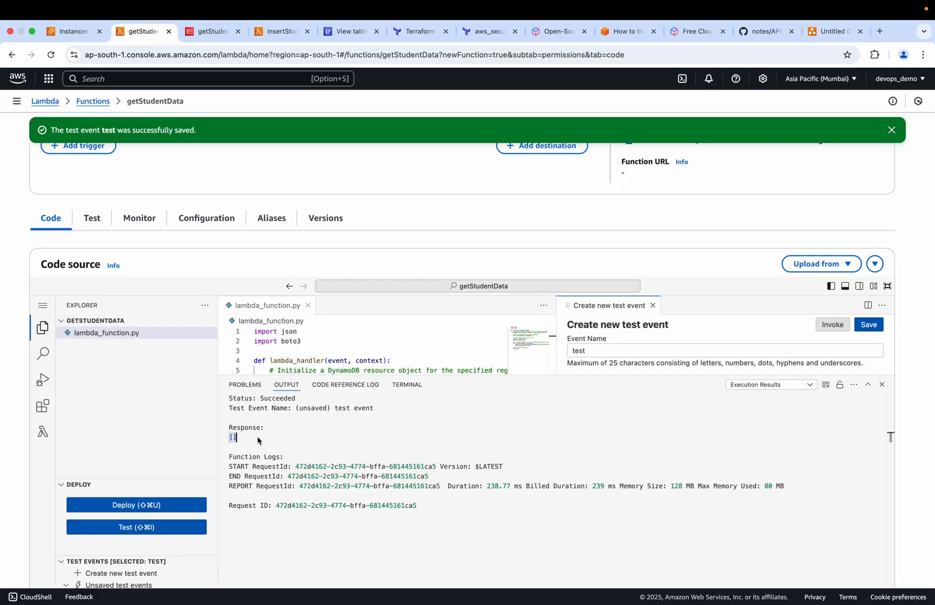
pyautogui.moveTo(260, 440); pyautogui.dragTo(226, 432)
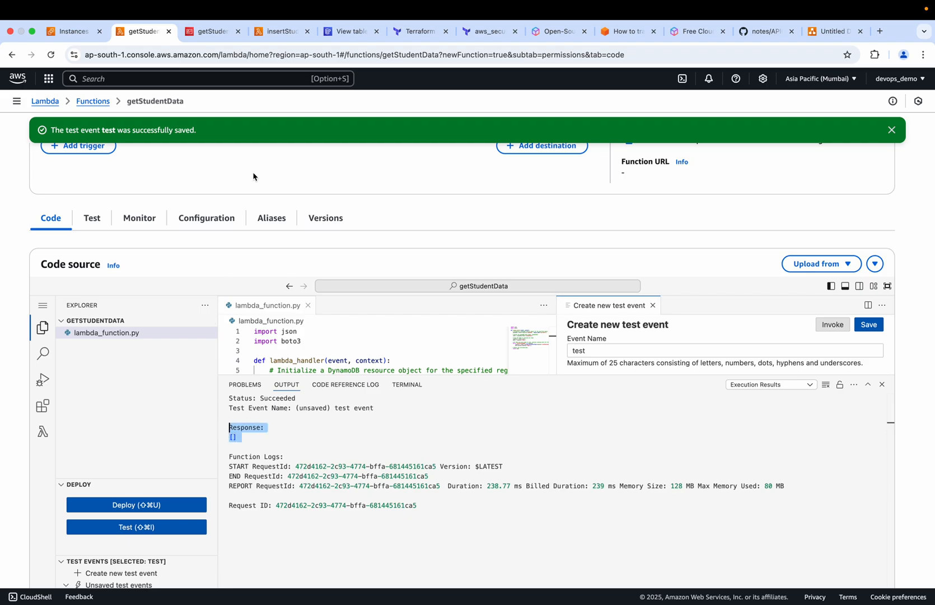
# Replace the code in insertStudentData's lambda_function.py with the raw contents of insertStudentData.py copied from GitHub
pyautogui.click(283, 32)
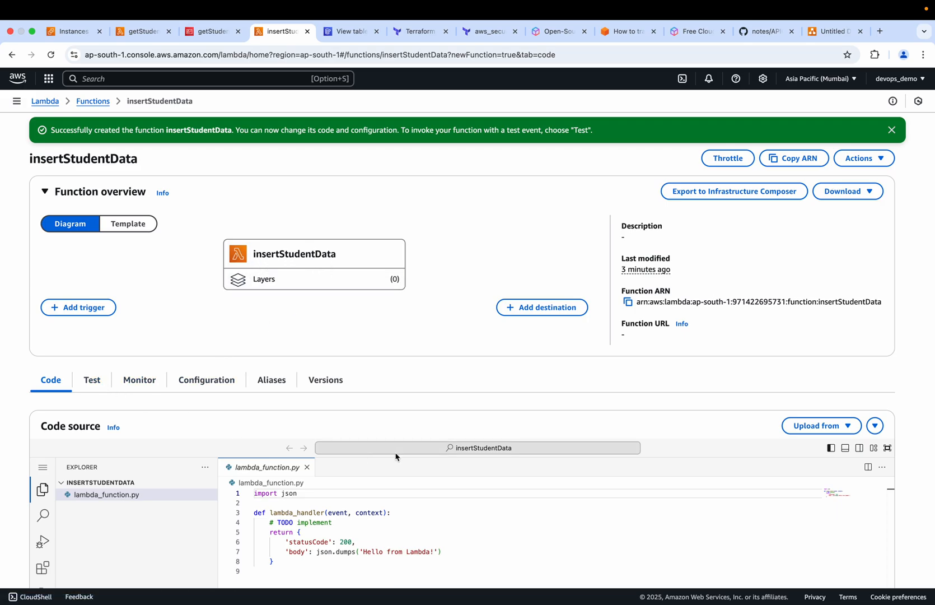
pyautogui.scroll(-3, 396, 458)
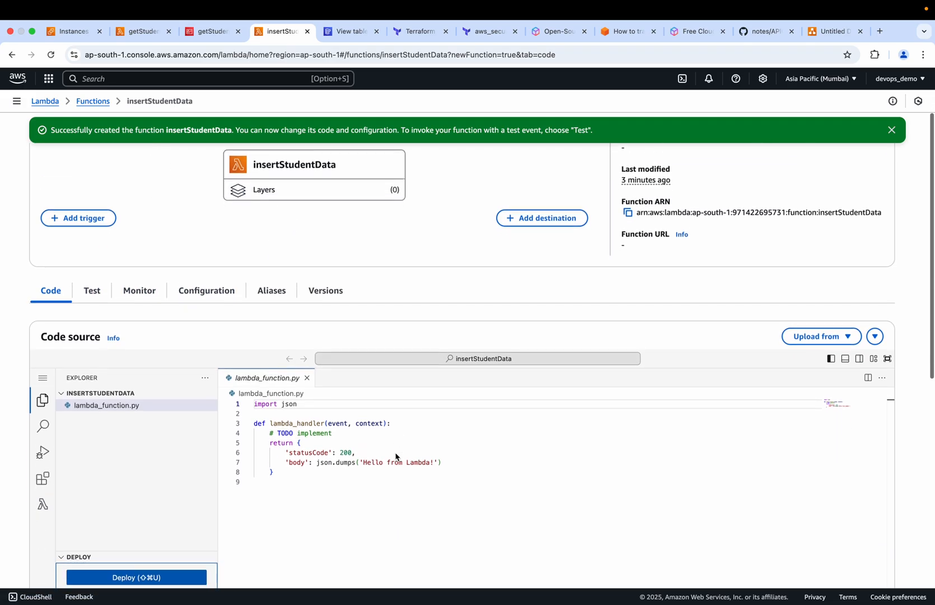
pyautogui.click(762, 32)
pyautogui.click(81, 265)
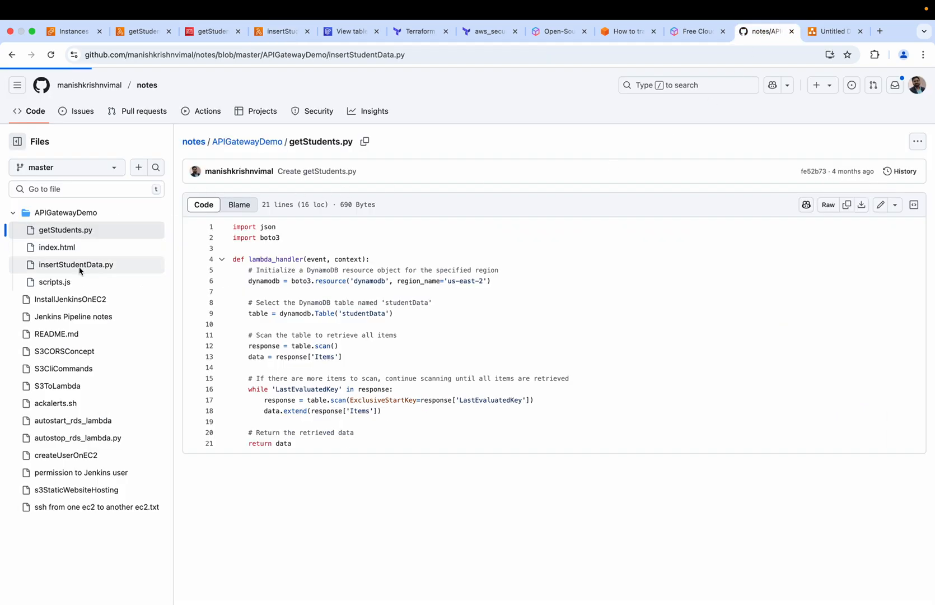
pyautogui.click(847, 205)
pyautogui.click(282, 30)
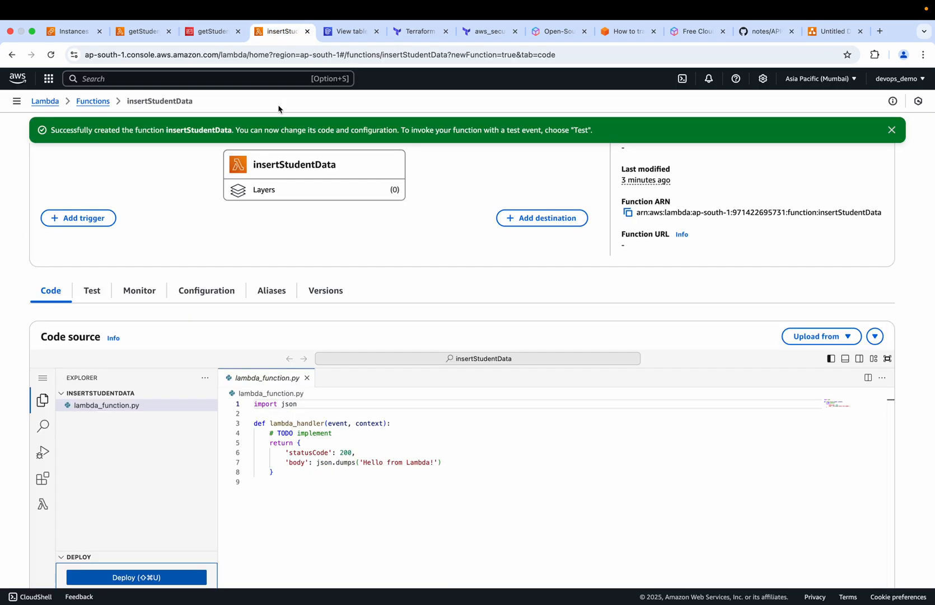
pyautogui.click(317, 463)
pyautogui.press('cmd+a')
pyautogui.press('BackSpace')
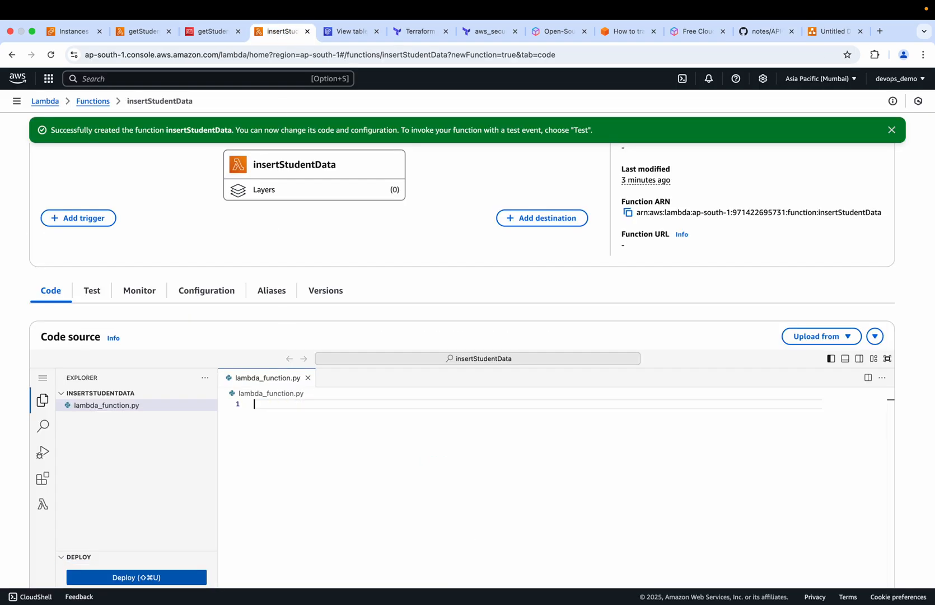
pyautogui.press('super+v')
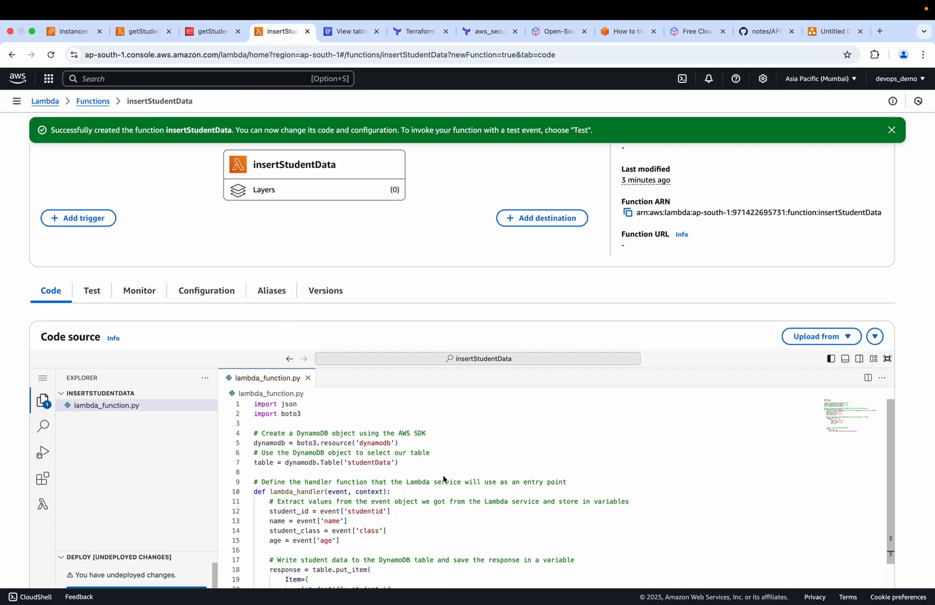
# Review the insertStudentData code, examining the table name, the values read from the event, the put_item fields and the returned response
pyautogui.scroll(-5, 444, 480)
pyautogui.scroll(-3, 445, 331)
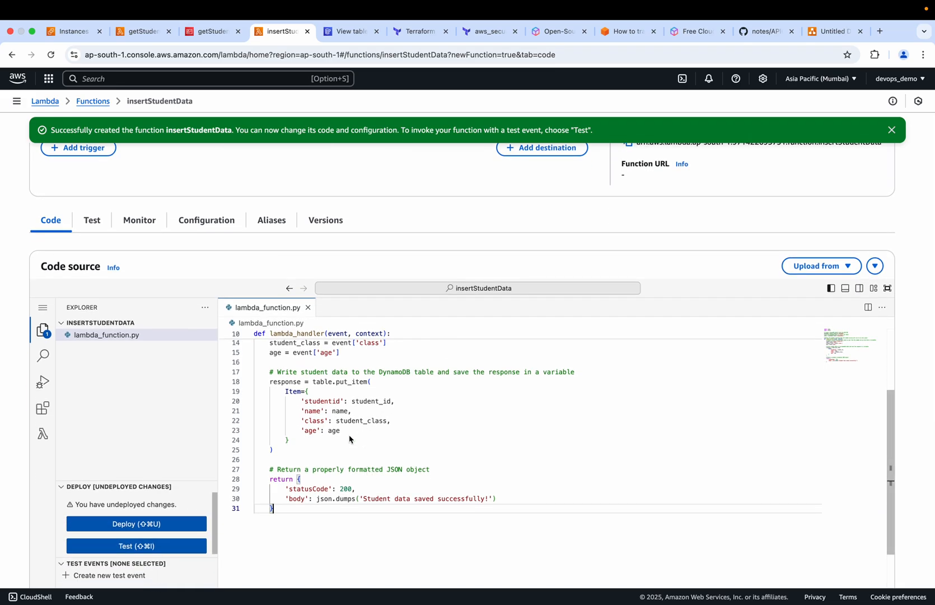
pyautogui.scroll(5, 352, 440)
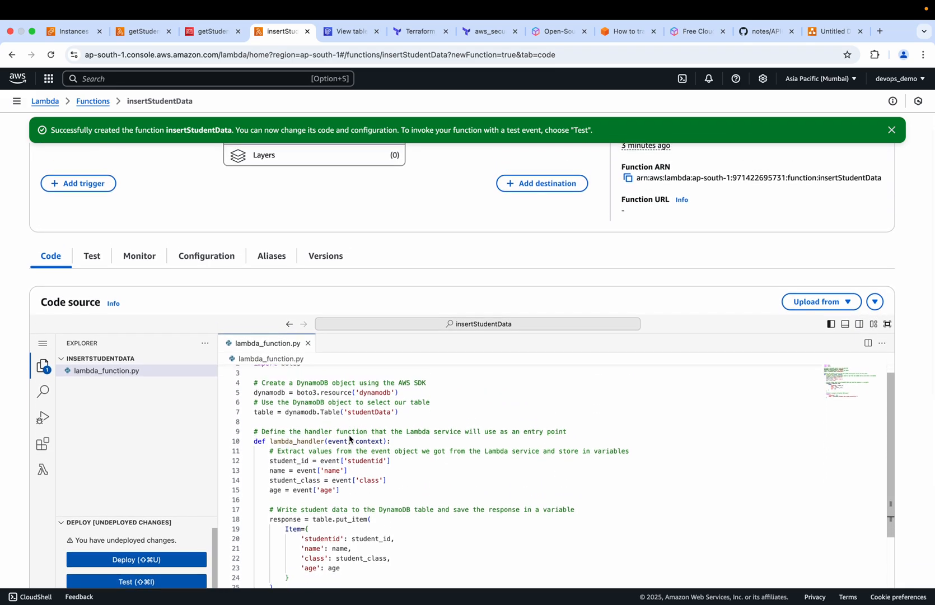
pyautogui.scroll(2, 343, 436)
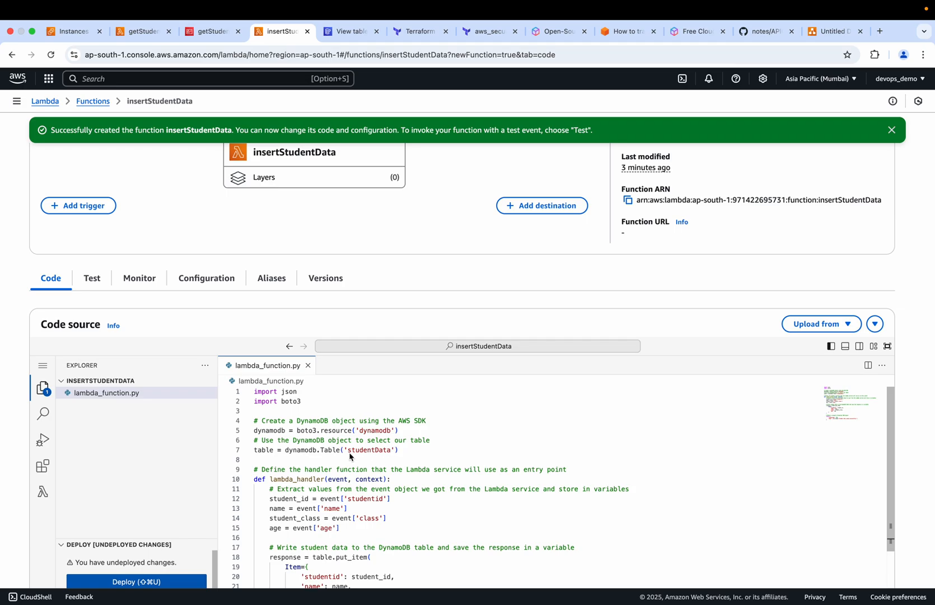
pyautogui.scroll(-3, 350, 457)
pyautogui.scroll(2, 350, 457)
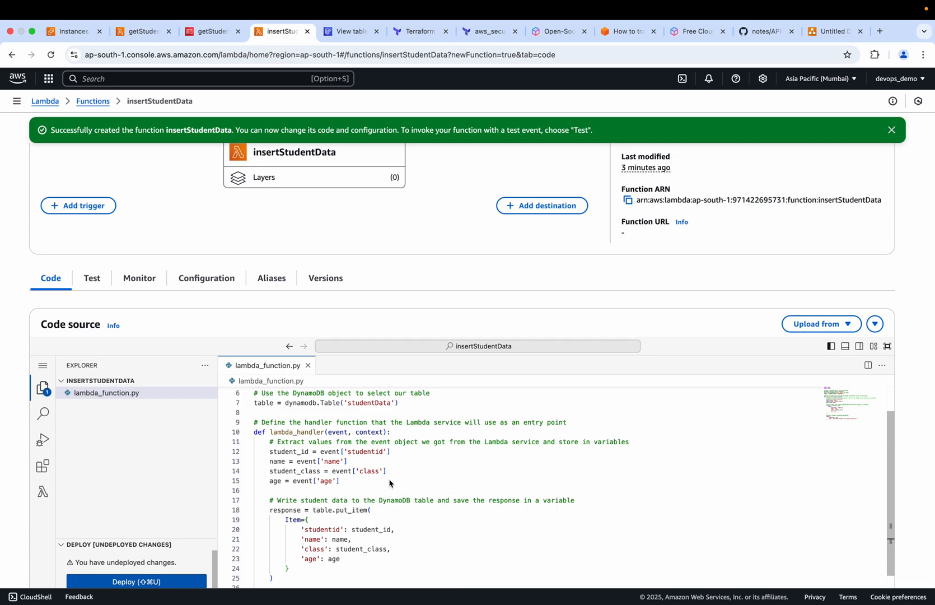
pyautogui.scroll(-5, 390, 483)
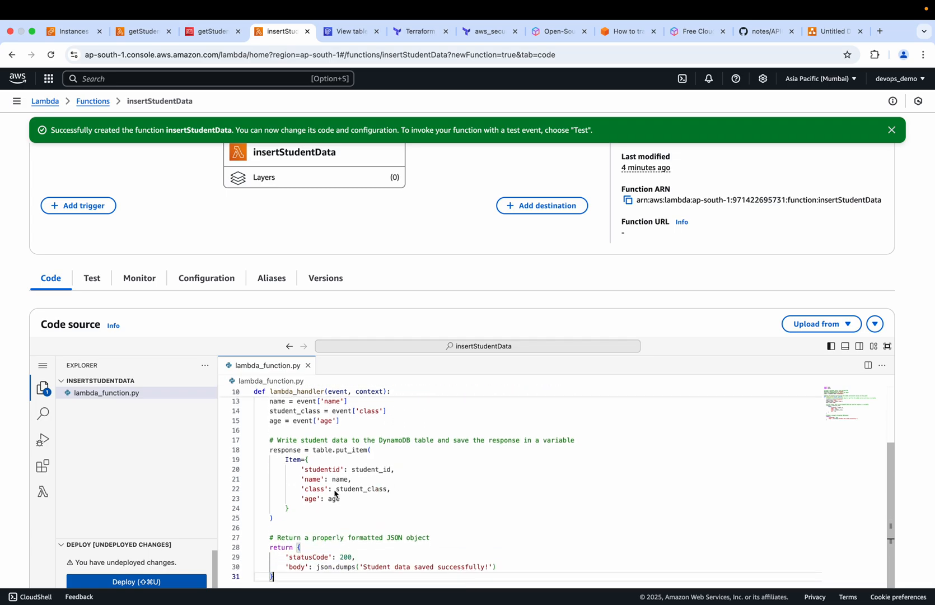
pyautogui.scroll(-3, 338, 490)
pyautogui.scroll(2, 341, 491)
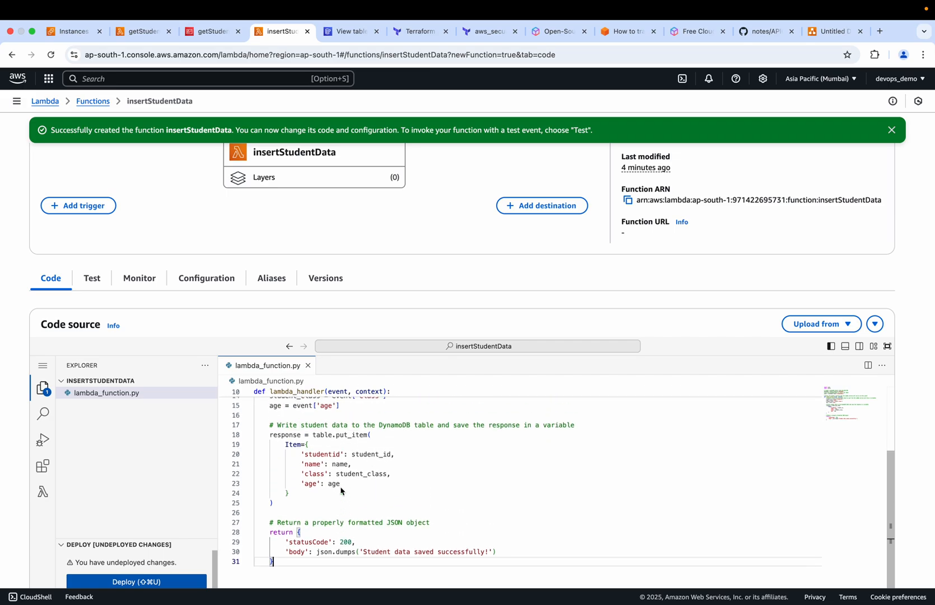
# Copy the braced studentid, name, class and age block from put_item in lambda_function.py and deploy the insertStudentData function
pyautogui.scroll(4, 341, 491)
pyautogui.scroll(-2, 333, 485)
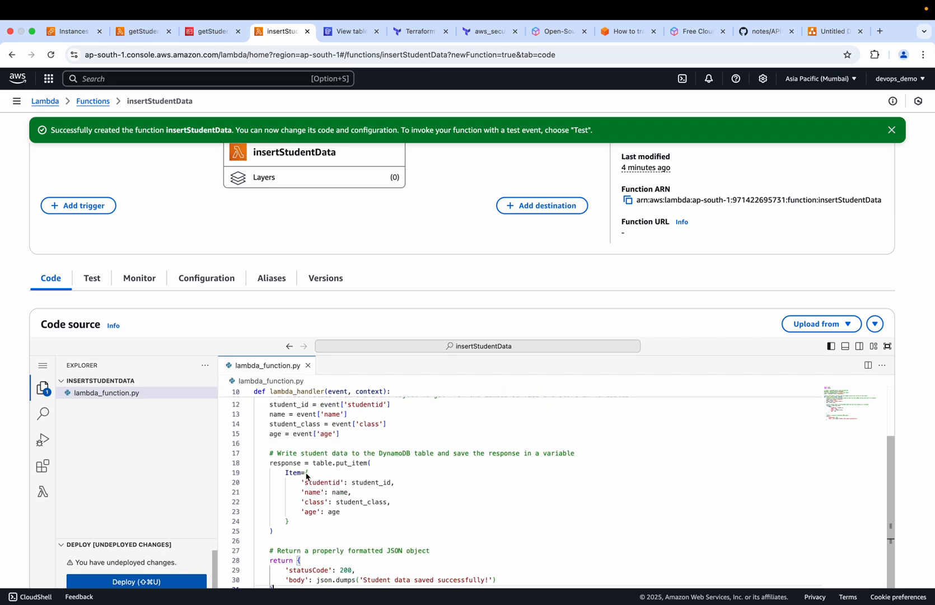
pyautogui.moveTo(307, 474); pyautogui.dragTo(298, 524)
pyautogui.press('super+c')
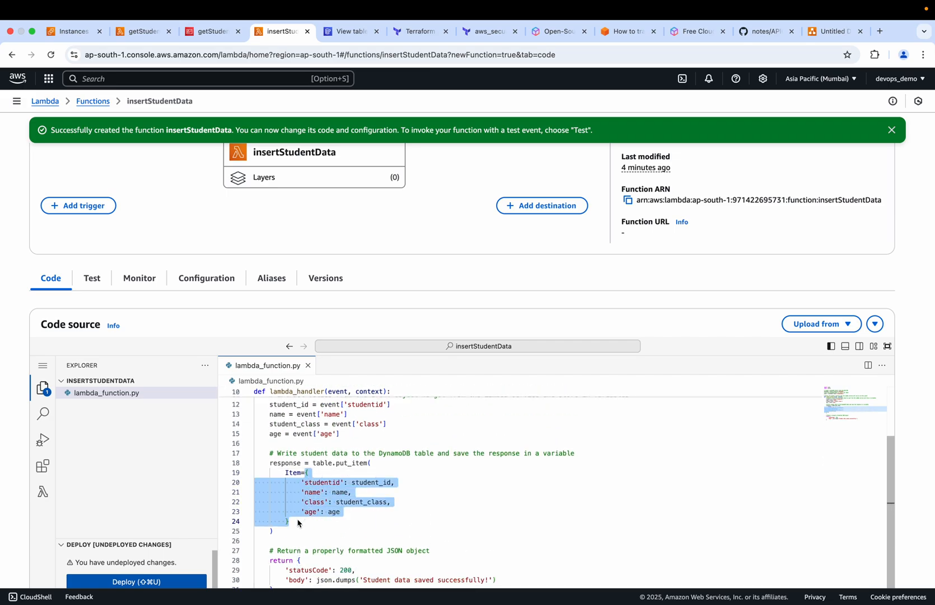
pyautogui.scroll(-2, 152, 558)
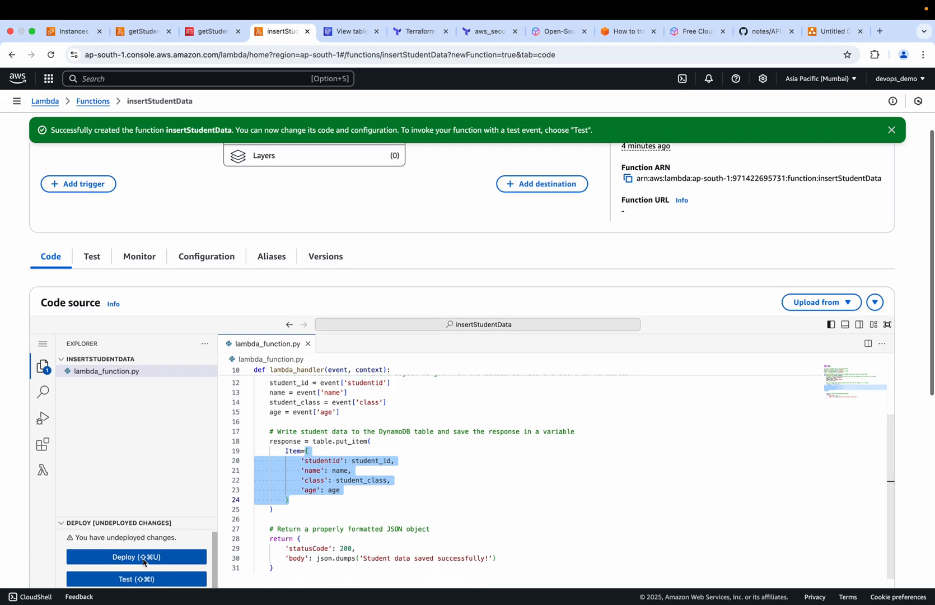
pyautogui.click(126, 535)
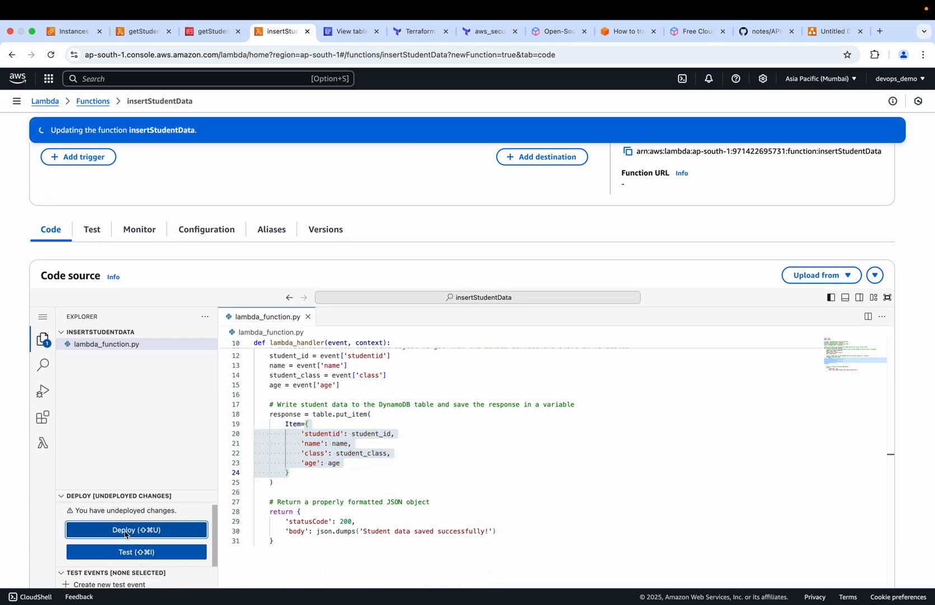
# Start a new private test event for insertStudentData and name it test
pyautogui.click(152, 542)
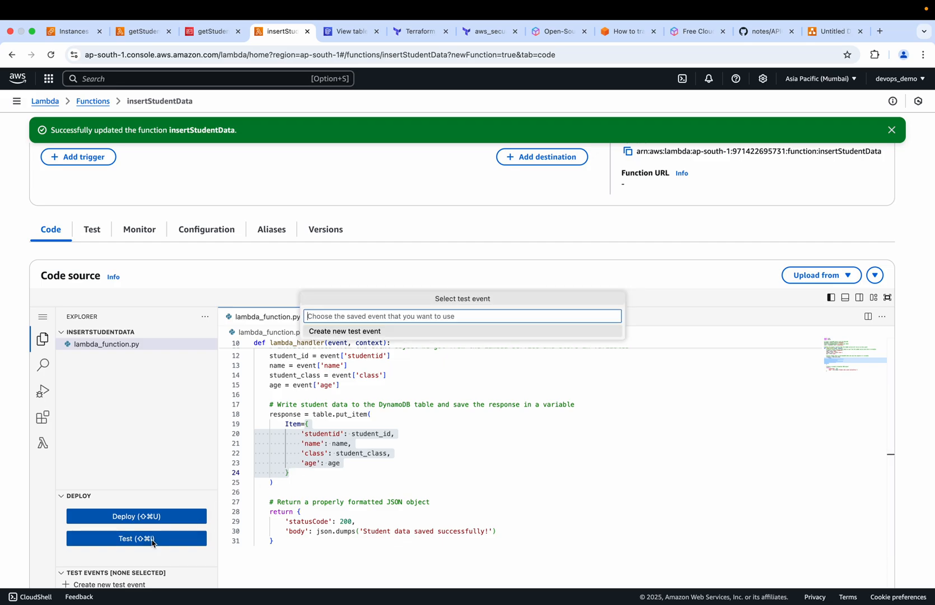
pyautogui.click(354, 331)
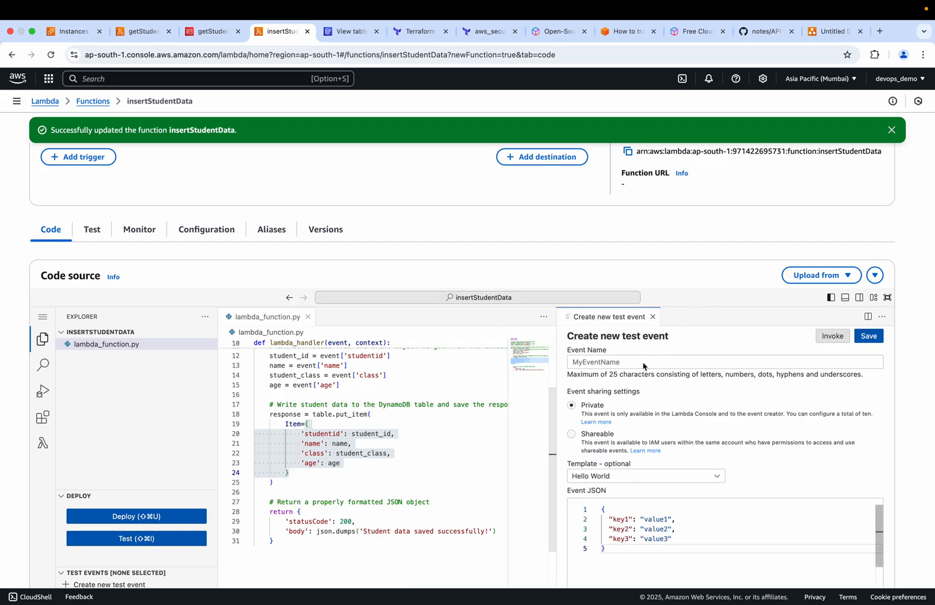
pyautogui.click(588, 361)
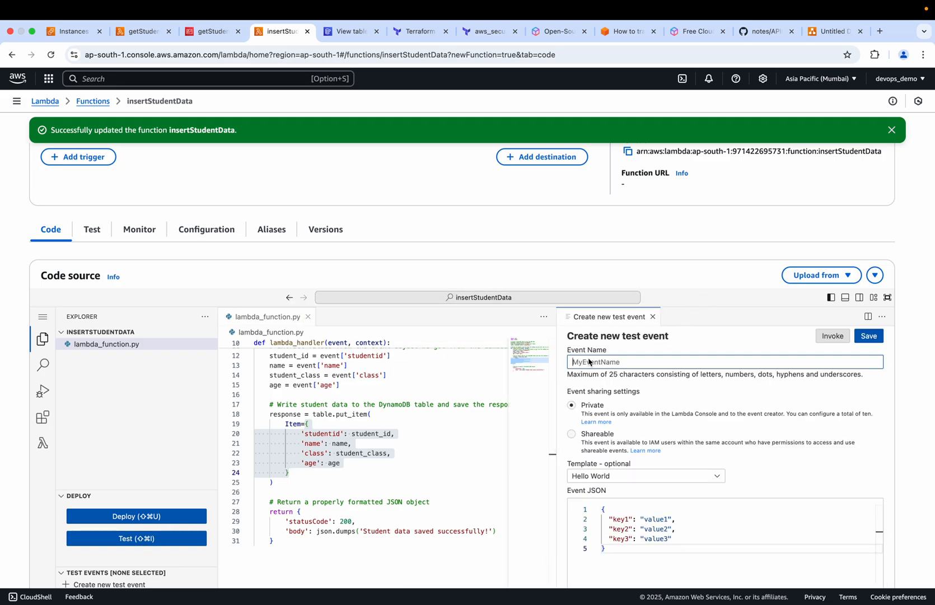
pyautogui.write('test')
pyautogui.scroll(-2, 608, 535)
pyautogui.scroll(3, 609, 532)
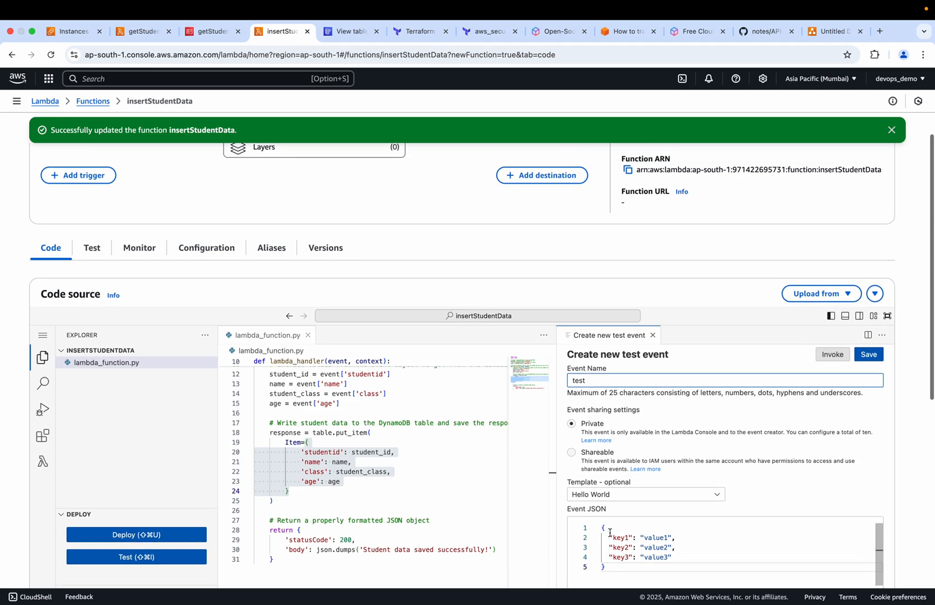
# Replace the default Hello World event JSON with the copied item block from put_item
pyautogui.moveTo(606, 567); pyautogui.dragTo(600, 531)
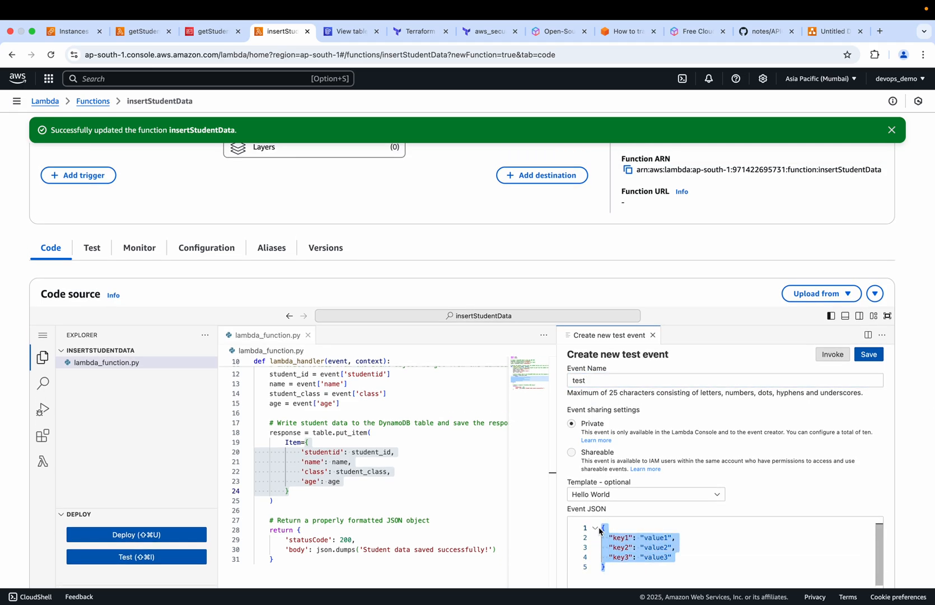
pyautogui.press('BackSpace')
pyautogui.press('super+v')
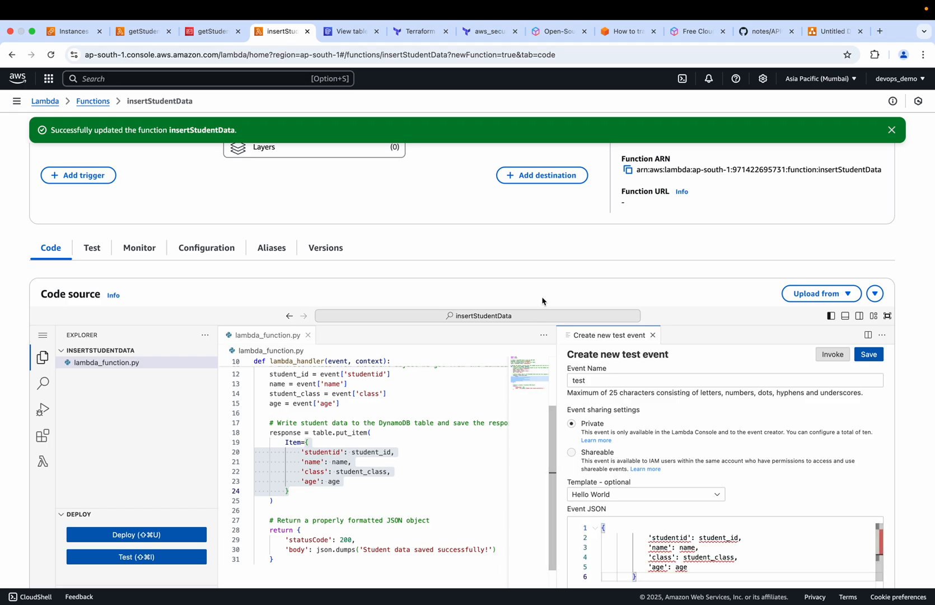
pyautogui.scroll(-3, 542, 301)
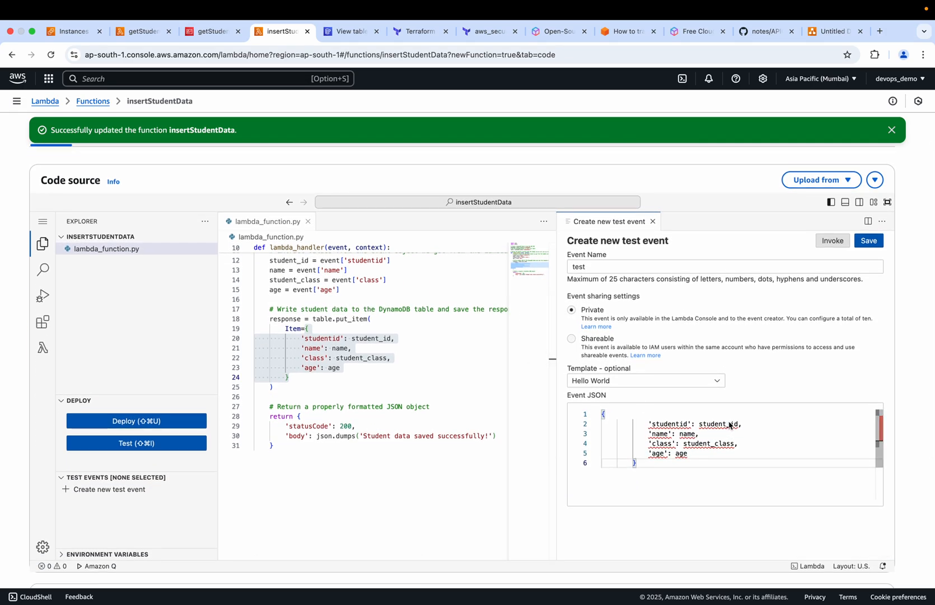
# Change the single quotes around the studentid key in the event JSON to double quotes
pyautogui.click(651, 424)
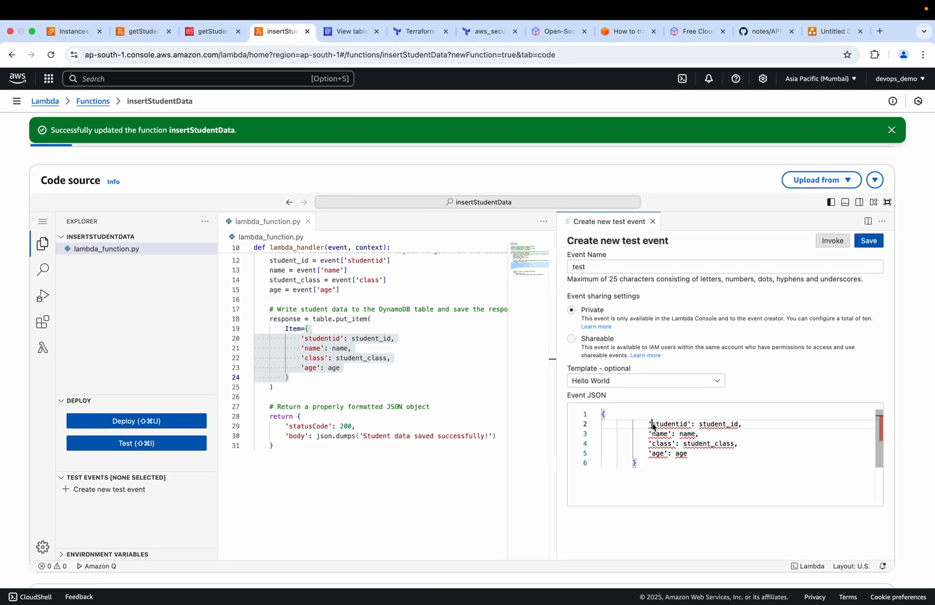
pyautogui.press('BackSpace')
pyautogui.write('"')
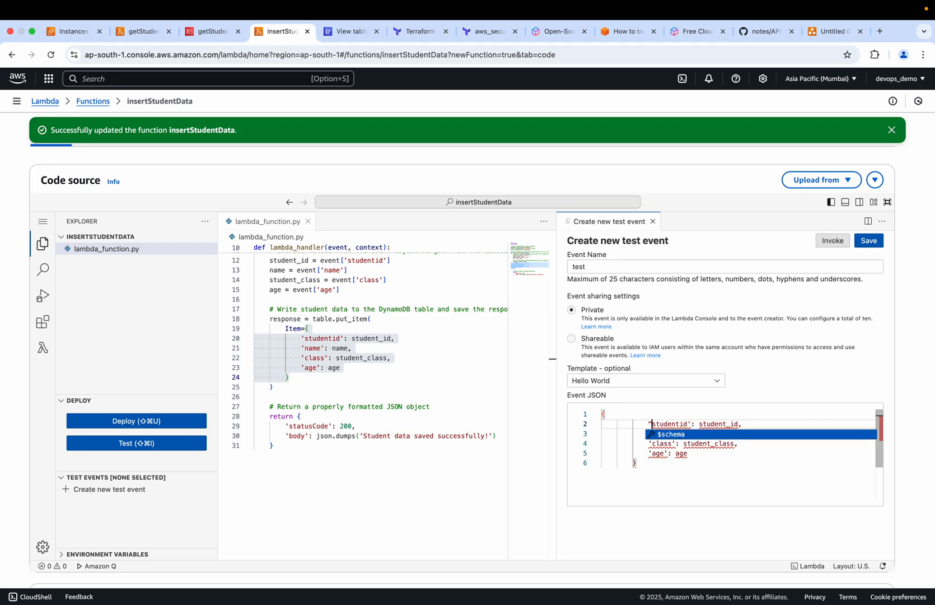
pyautogui.press('Escape')
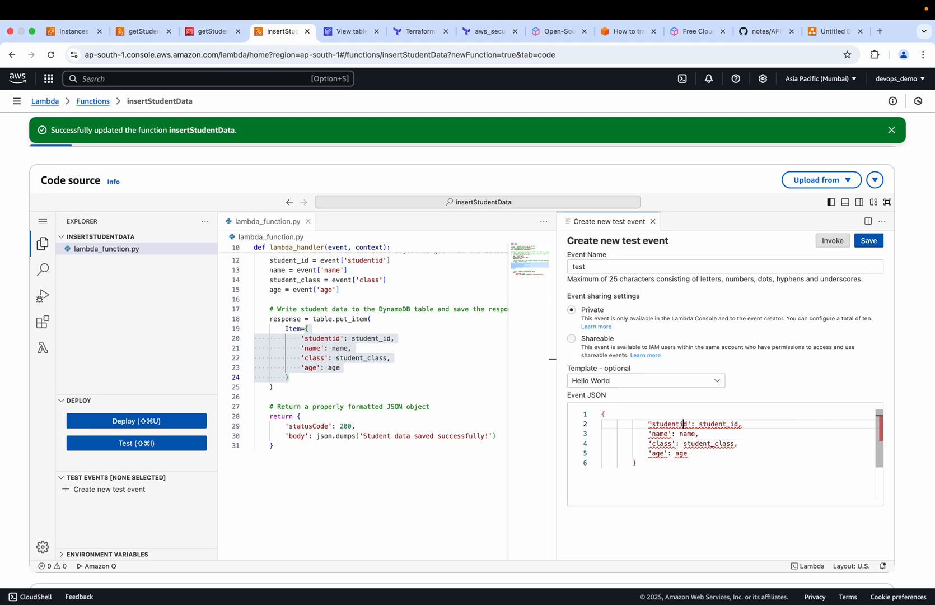
pyautogui.doubleClick(683, 424)
pyautogui.press('BackSpace')
pyautogui.write('"')
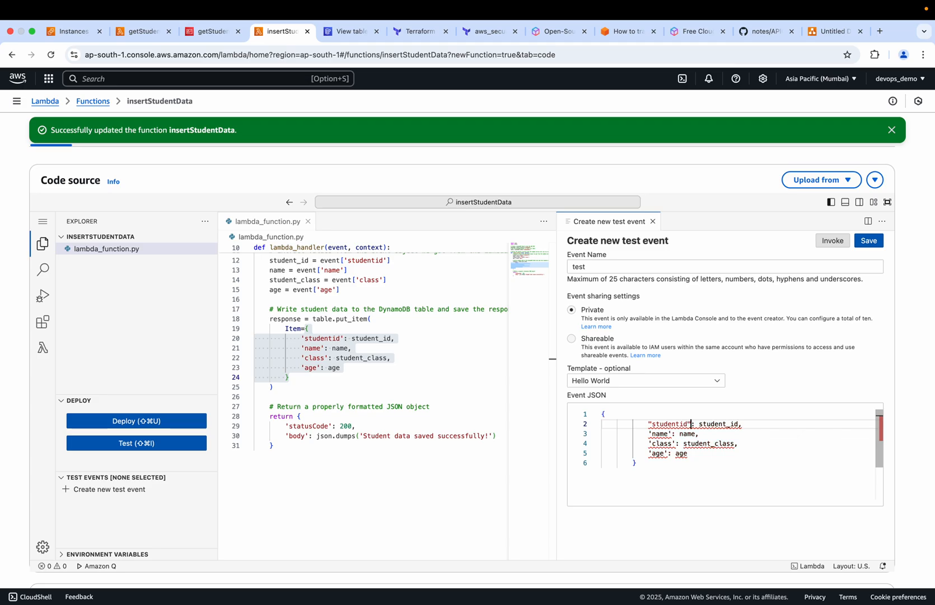
# Replace the studentid value in the event JSON with "1"
pyautogui.click(738, 425)
pyautogui.press('BackSpace')
pyautogui.press('BackSpace')
pyautogui.press('BackSpace')
pyautogui.press('BackSpace')
pyautogui.press('BackSpace')
pyautogui.press('BackSpace')
pyautogui.press('BackSpace')
pyautogui.press('BackSpace')
pyautogui.press('BackSpace')
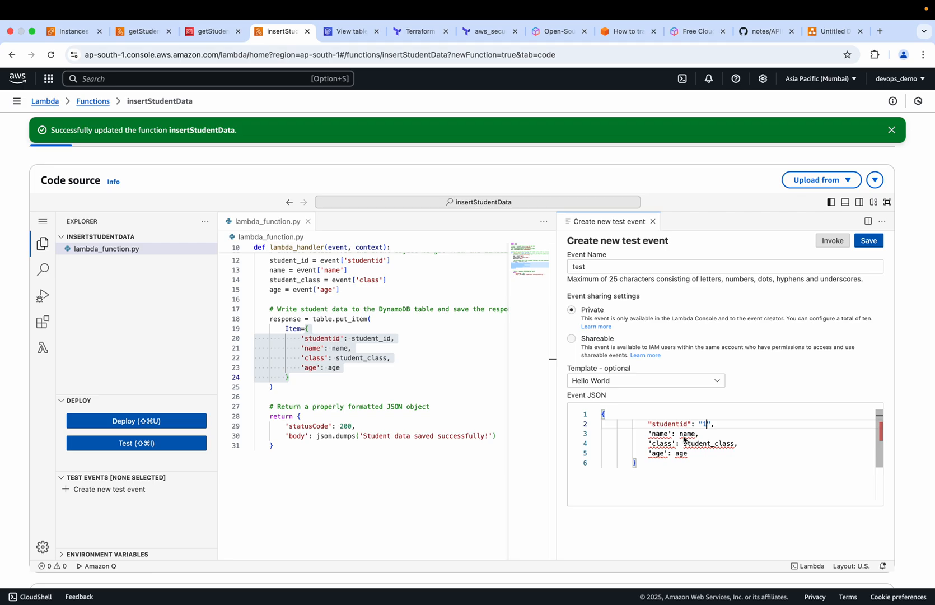
# Put the name key in double quotes and set its value to the student's first name as a quoted string
pyautogui.click(662, 435)
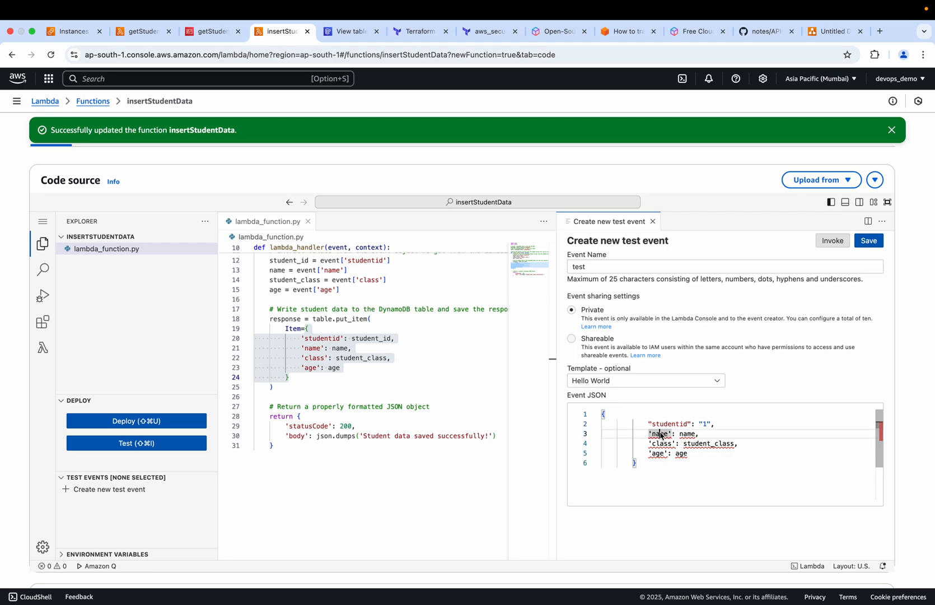
pyautogui.press('BackSpace')
pyautogui.write('"')
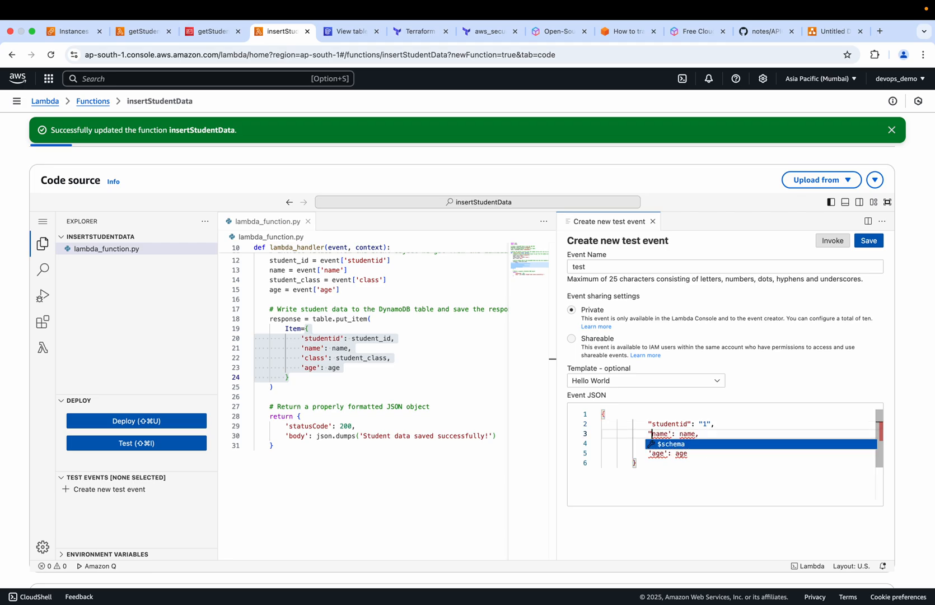
pyautogui.press('Right')
pyautogui.press('Right')
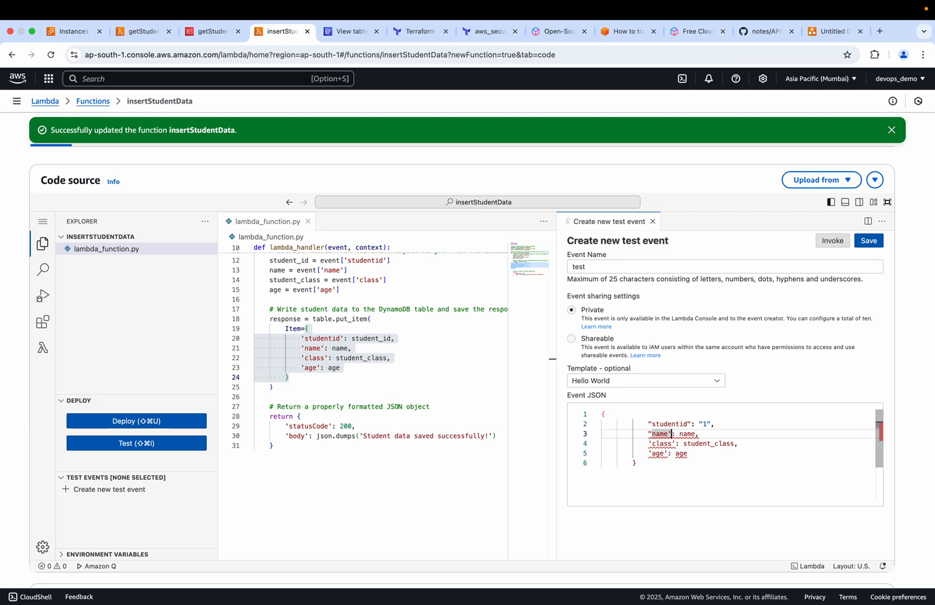
pyautogui.press('BackSpace')
pyautogui.write('"')
pyautogui.press('Right')
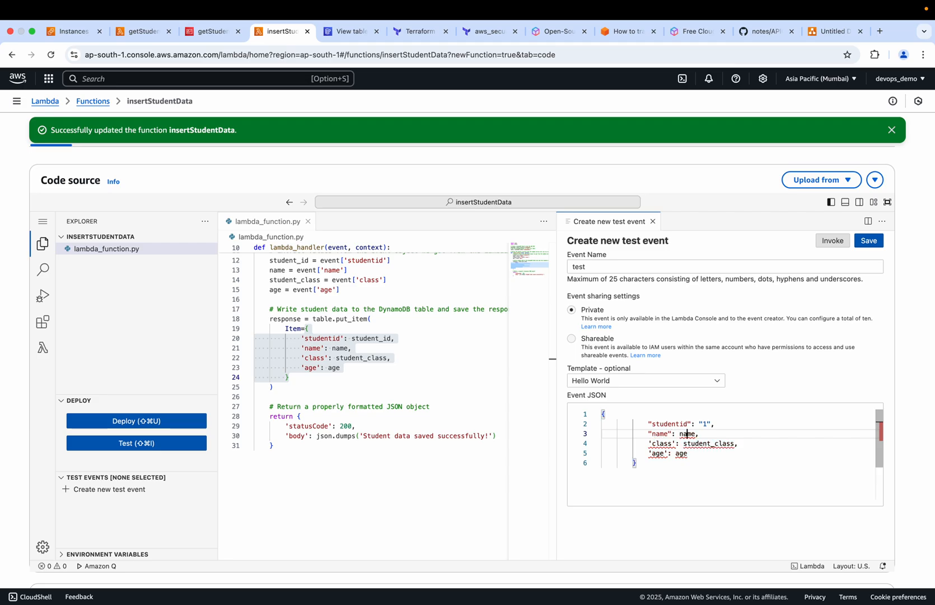
pyautogui.doubleClick(687, 435)
pyautogui.press('BackSpace')
pyautogui.write('"Manish')
# Change the single quotes around the class key in the event JSON to double quotes
pyautogui.click(652, 443)
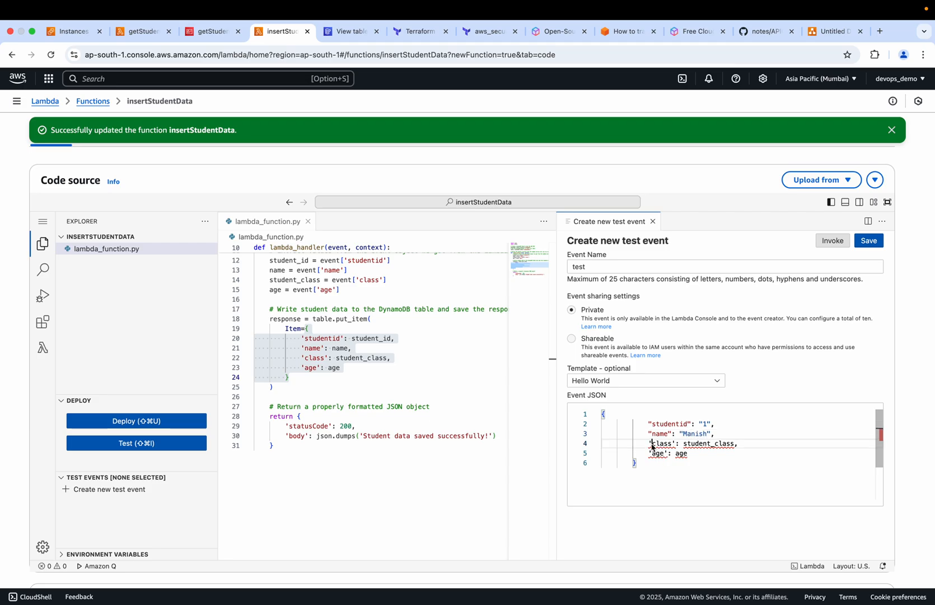
pyautogui.press('BackSpace')
pyautogui.write('"')
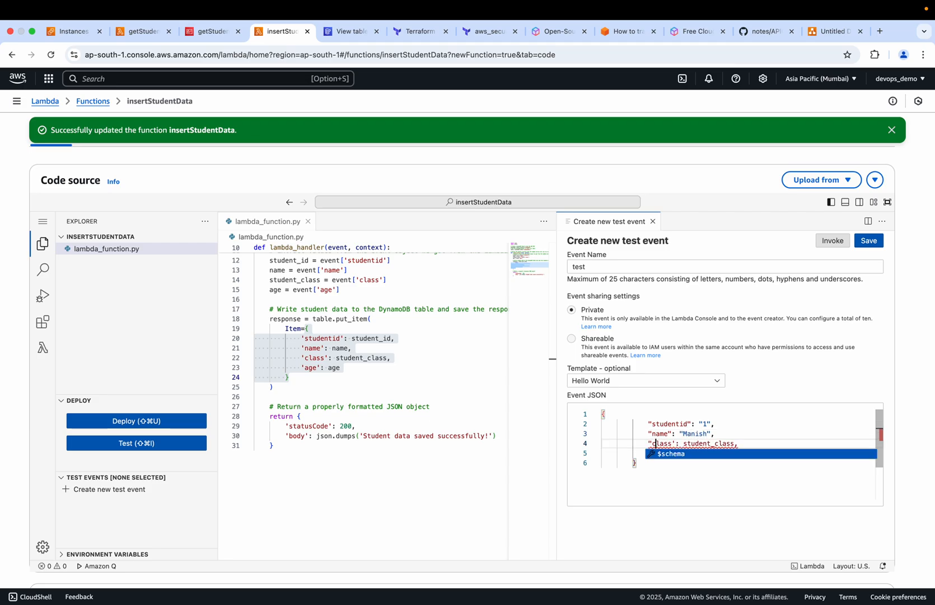
pyautogui.press('Escape')
pyautogui.click(672, 443)
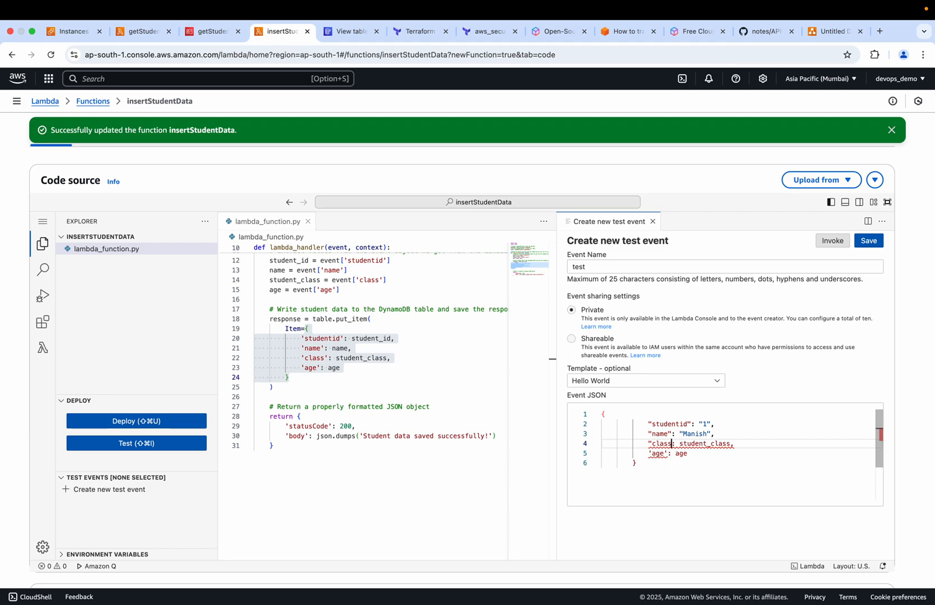
pyautogui.press('BackSpace')
pyautogui.write('"')
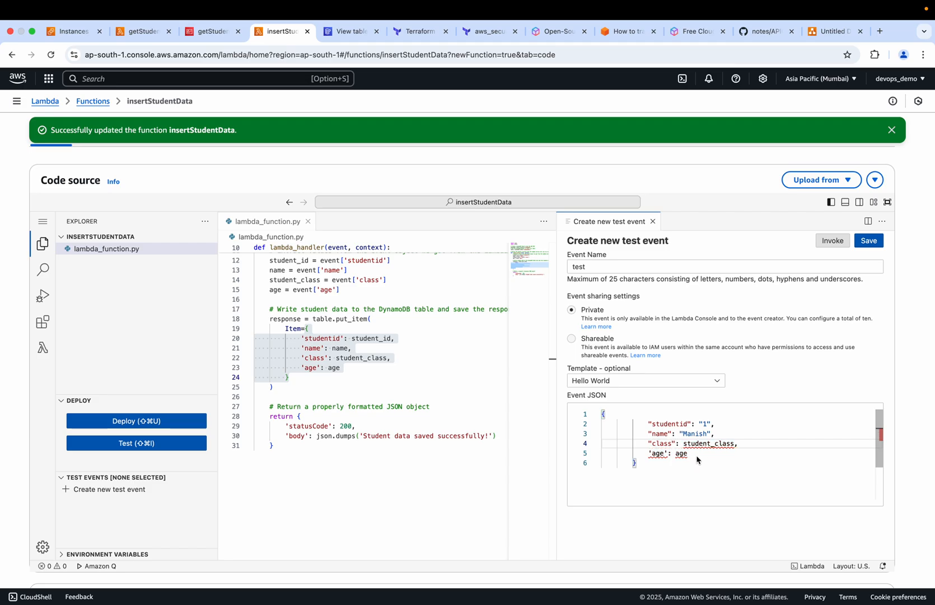
# Replace the student_class value of the class key in the event JSON with "11"
pyautogui.doubleClick(732, 445)
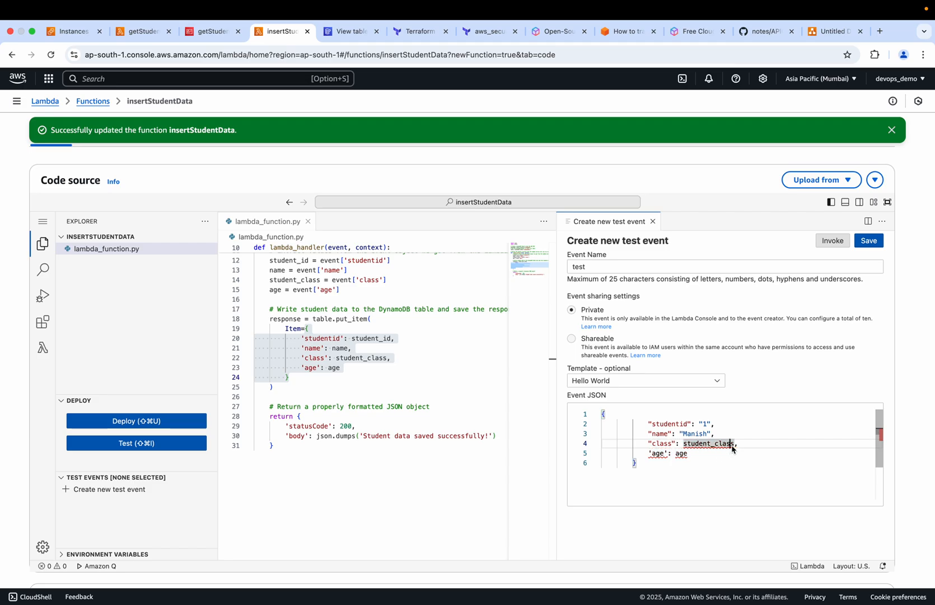
pyautogui.press('BackSpace')
pyautogui.press('Right')
pyautogui.press('BackSpace')
pyautogui.press('BackSpace')
pyautogui.press('BackSpace')
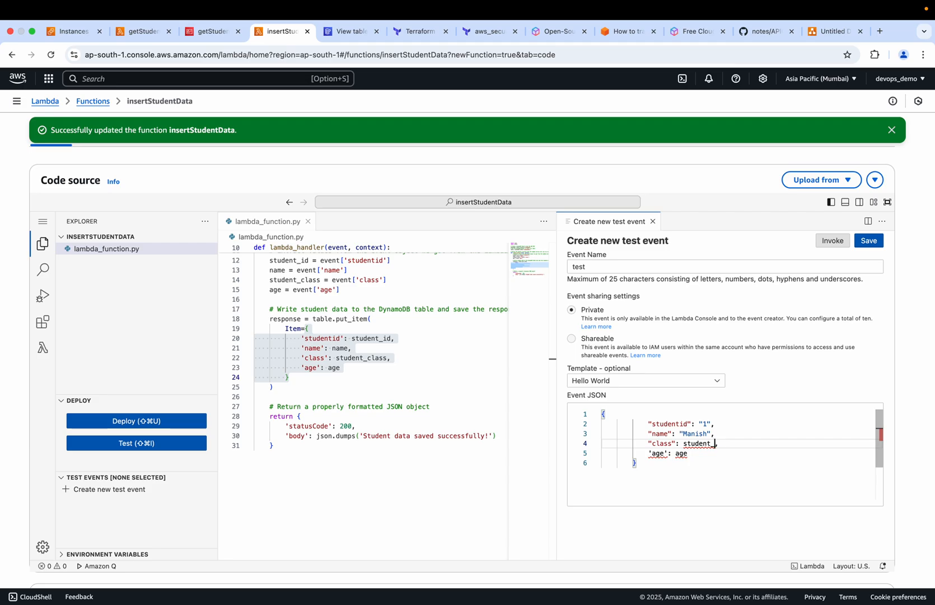
pyautogui.press('BackSpace')
pyautogui.press('BackSpace')
pyautogui.press('BackSpace')
pyautogui.press('BackSpace')
pyautogui.press('BackSpace')
pyautogui.press('BackSpace')
pyautogui.press('BackSpace')
# Rewrite the age key in double quotes and set its value to "16" in the event JSON
pyautogui.click(670, 454)
pyautogui.press('BackSpace')
pyautogui.press('BackSpace')
pyautogui.press('BackSpace')
pyautogui.press('BackSpace')
pyautogui.press('BackSpace')
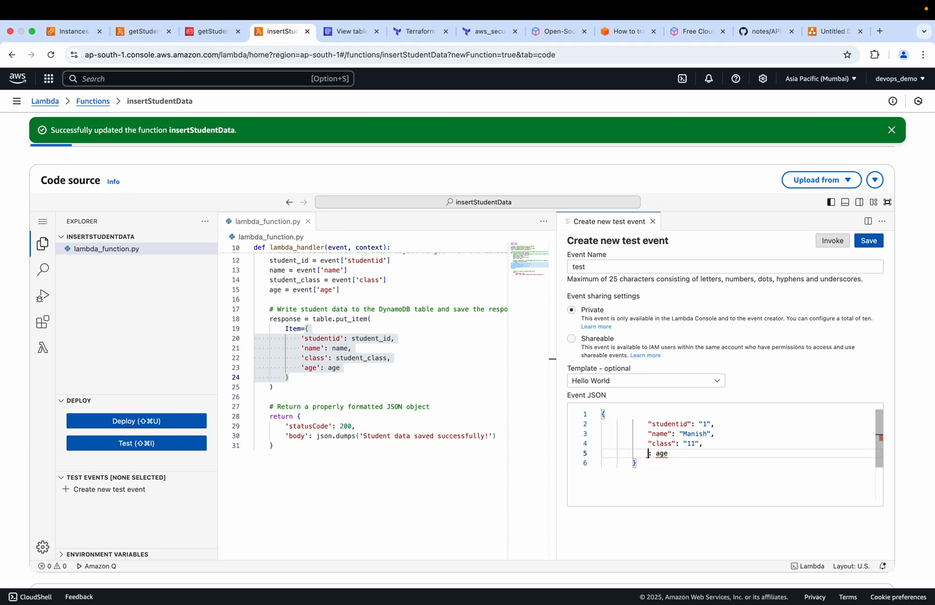
pyautogui.write('"age')
pyautogui.press('BackSpace')
pyautogui.press('BackSpace')
pyautogui.press('BackSpace')
pyautogui.write('"1')
# Save the test event and invoke insertStudentData with it
pyautogui.scroll(1, 686, 448)
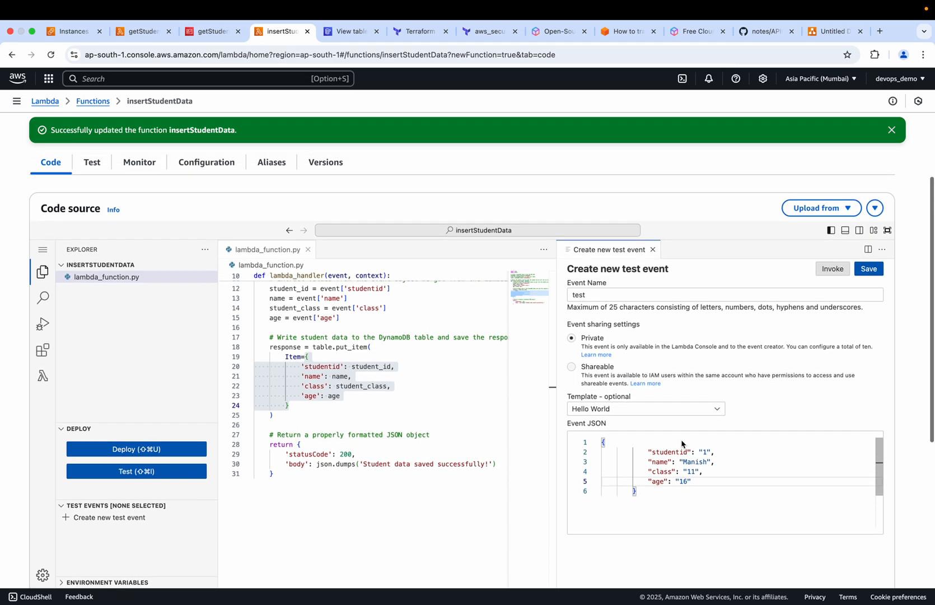
pyautogui.scroll(1, 682, 444)
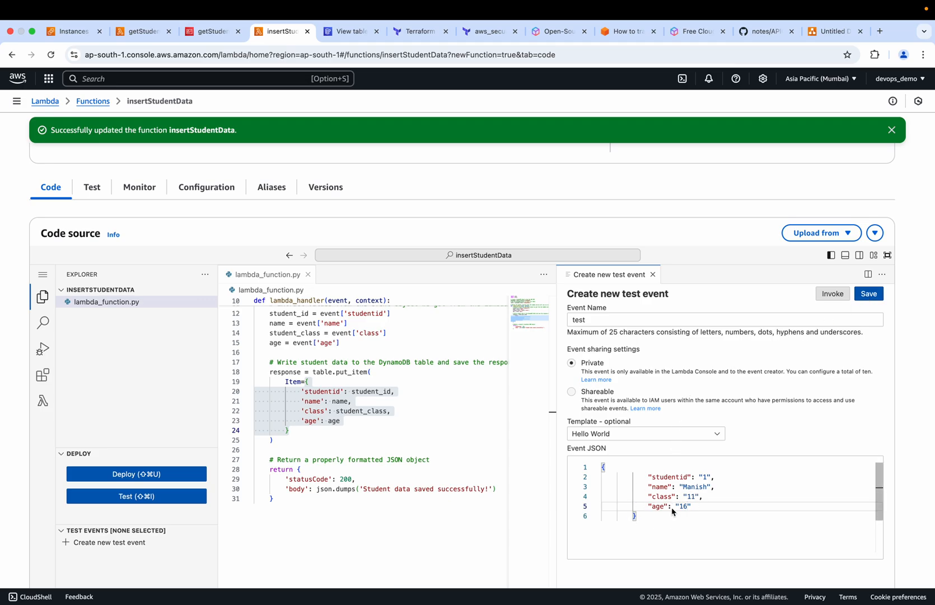
pyautogui.click(869, 295)
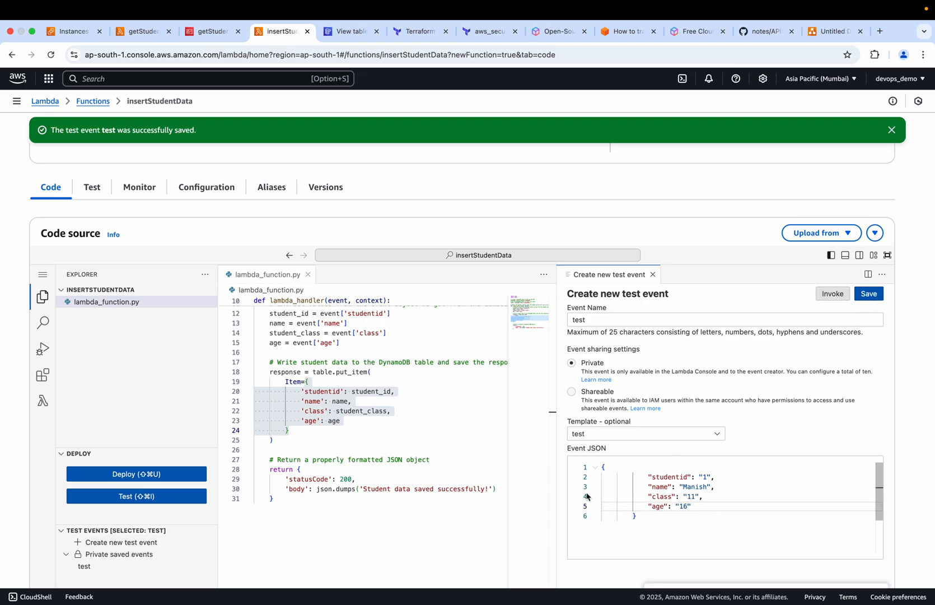
pyautogui.click(838, 295)
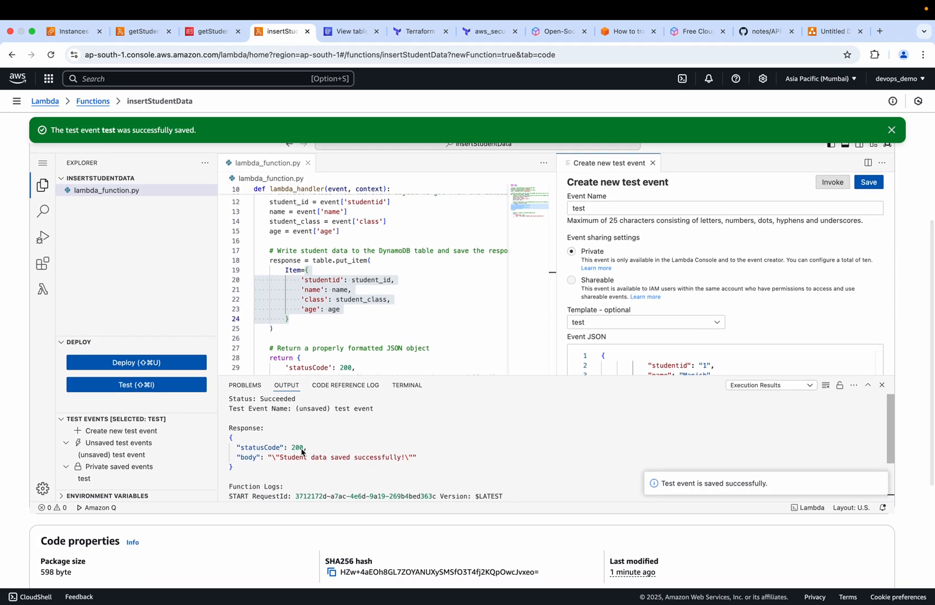
# Compare the invocation response with the return statement in the code, and view the APIGatewayDemo architecture diagram in draw.io
pyautogui.moveTo(281, 462); pyautogui.dragTo(407, 460)
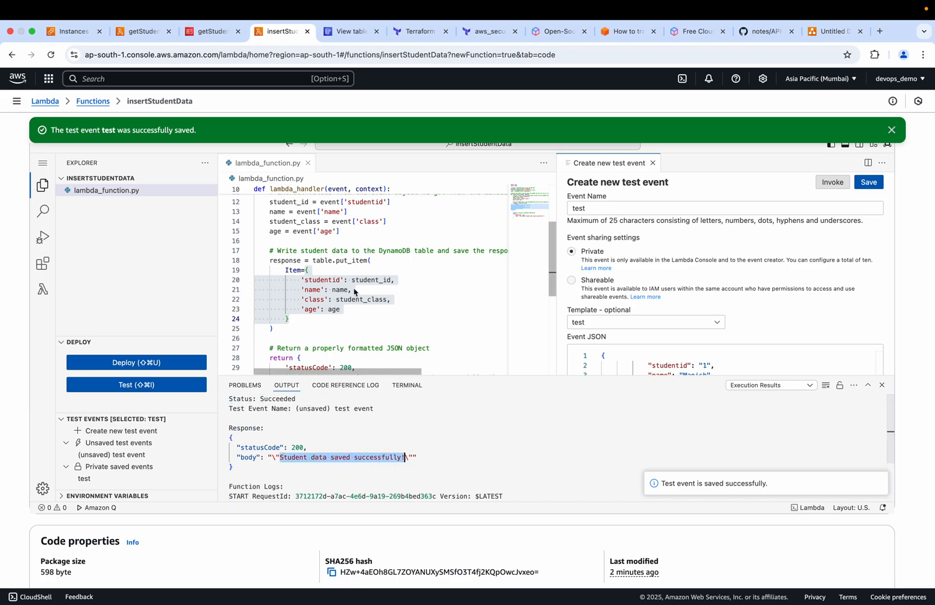
pyautogui.scroll(-3, 355, 292)
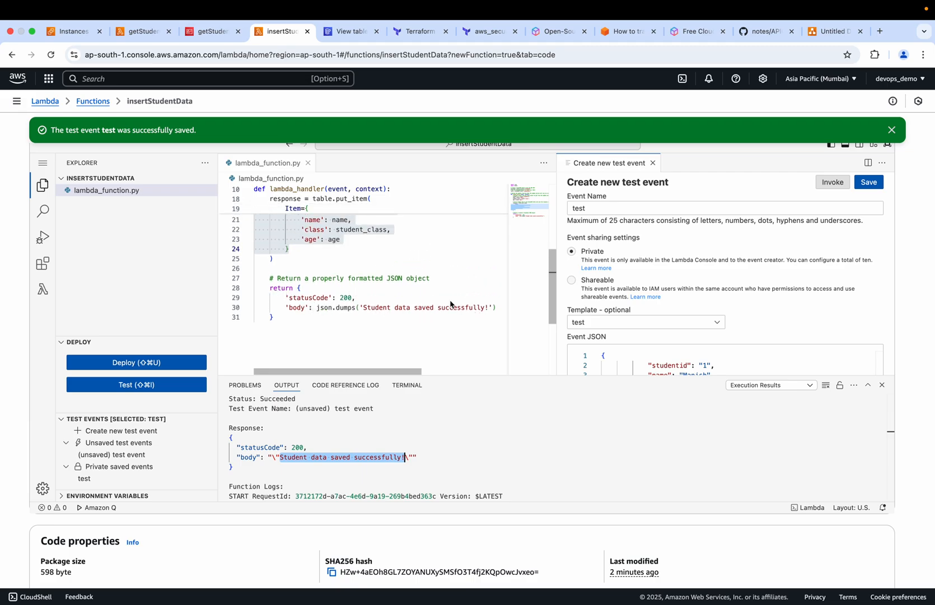
pyautogui.scroll(1, 398, 281)
pyautogui.scroll(3, 397, 282)
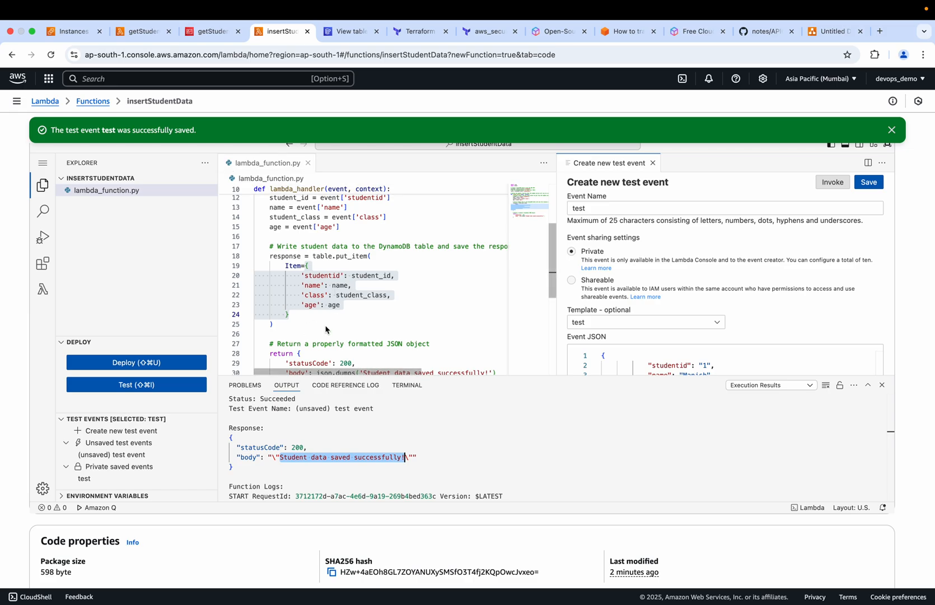
pyautogui.click(834, 31)
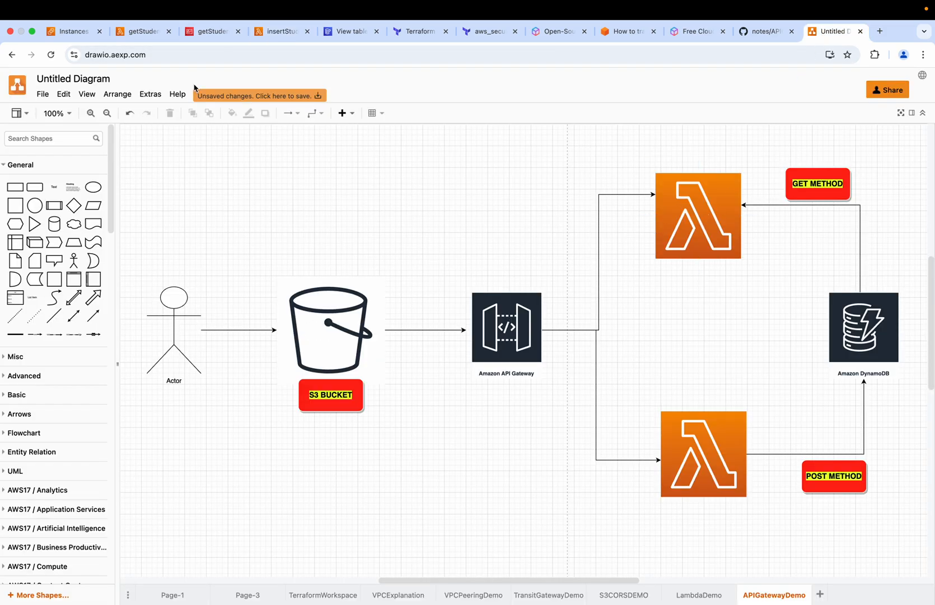
# Review the getStudentData response and the insertStudentData event JSON against the GET and POST paths in the architecture diagram
pyautogui.click(132, 35)
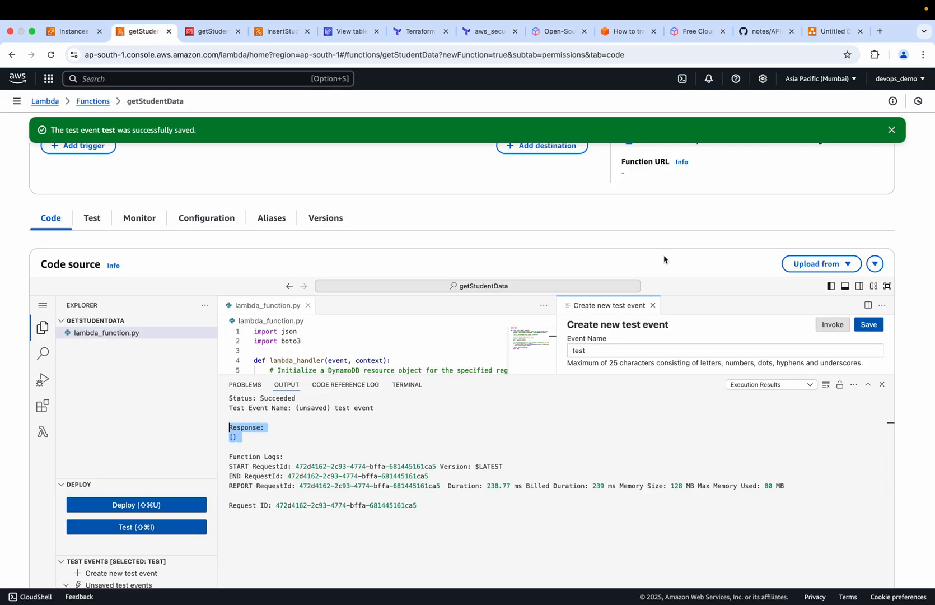
pyautogui.click(824, 33)
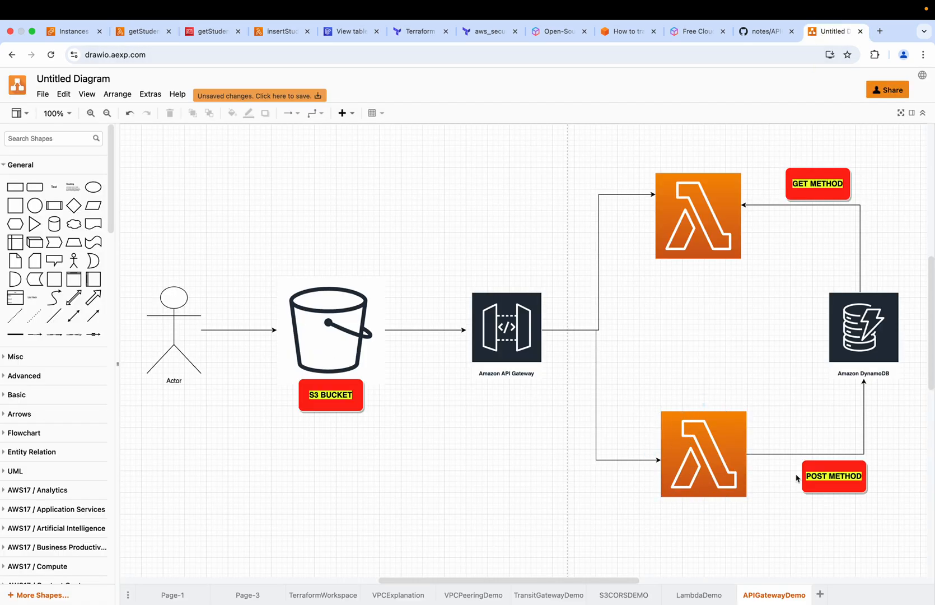
pyautogui.click(275, 31)
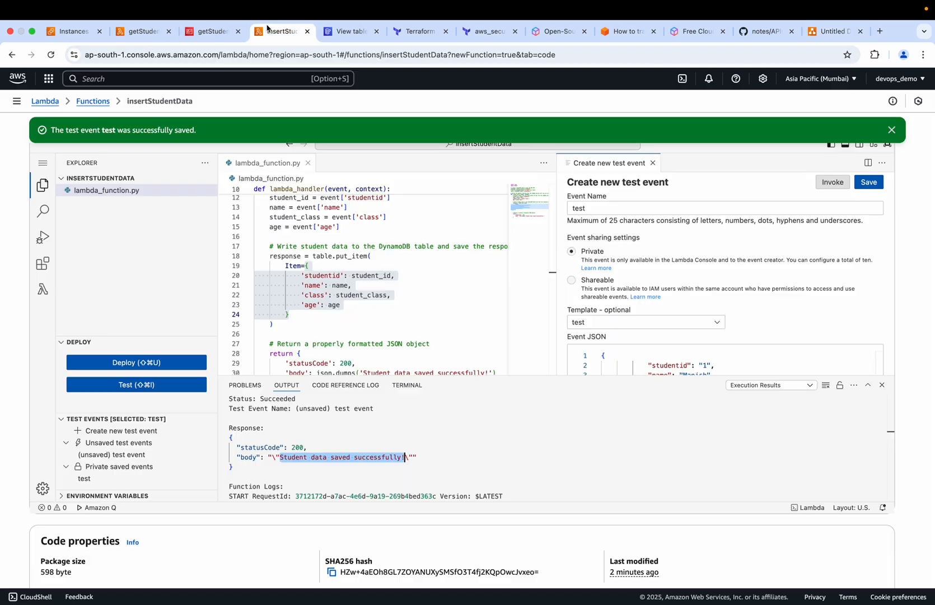
pyautogui.scroll(-2, 660, 338)
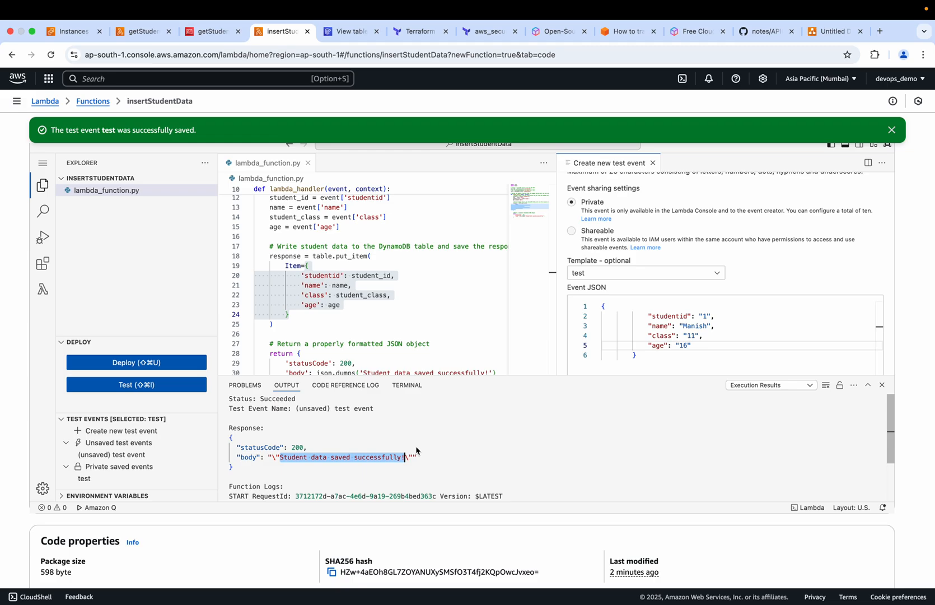
pyautogui.click(820, 33)
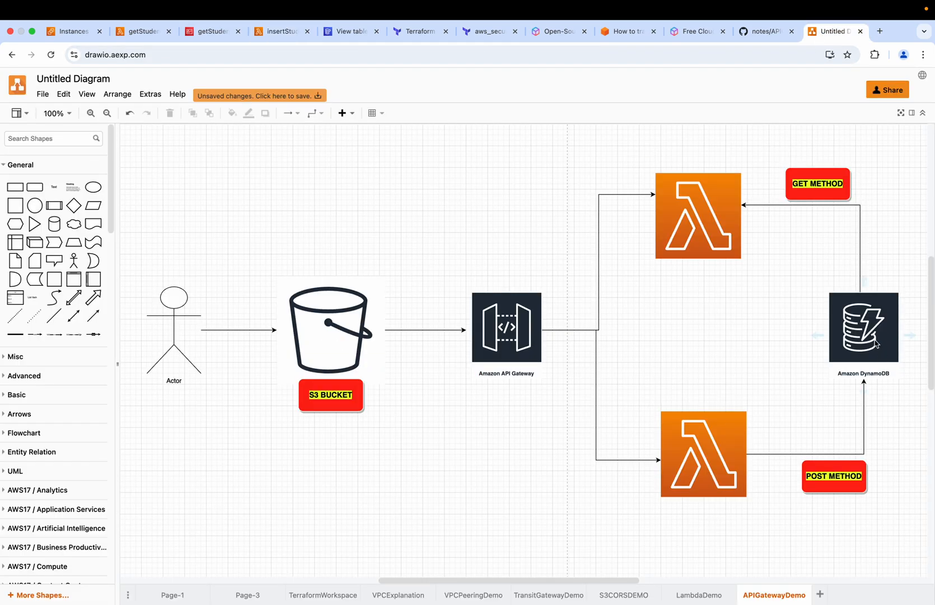
# Refresh the studentData table in DynamoDB, expand its additional info, and explore its items to check for the inserted record
pyautogui.click(343, 35)
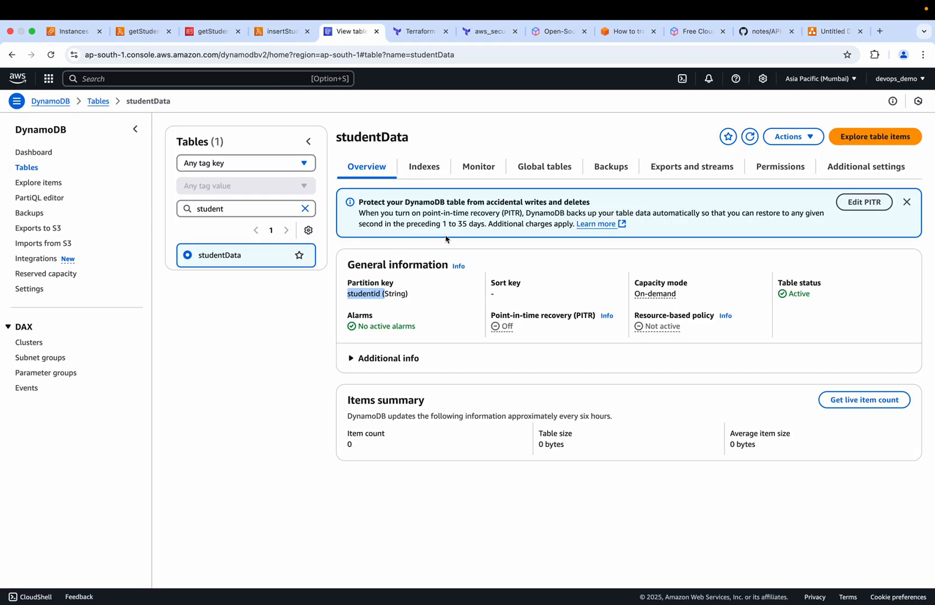
pyautogui.click(748, 142)
pyautogui.click(551, 175)
pyautogui.click(368, 168)
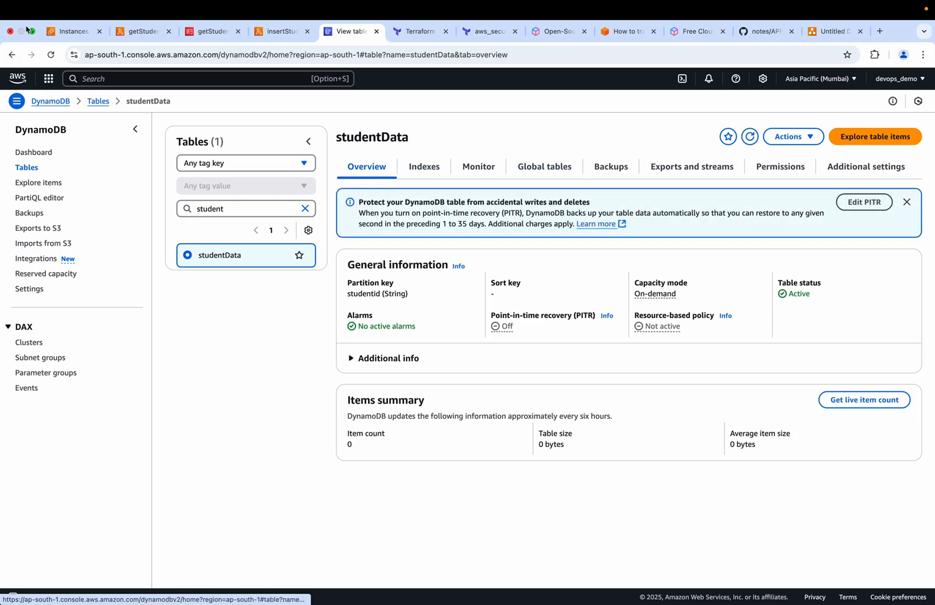
pyautogui.click(51, 55)
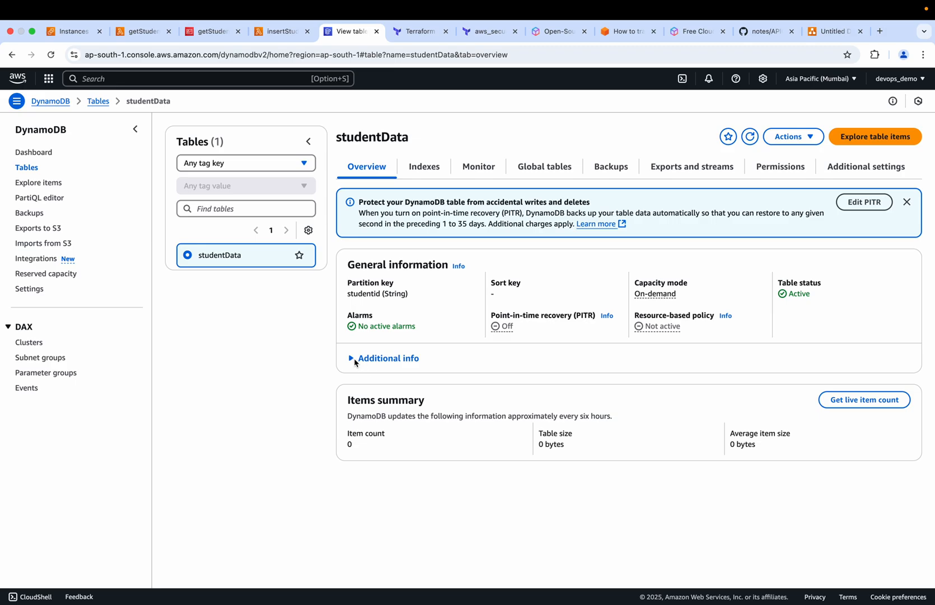
pyautogui.click(353, 358)
pyautogui.scroll(-2, 443, 445)
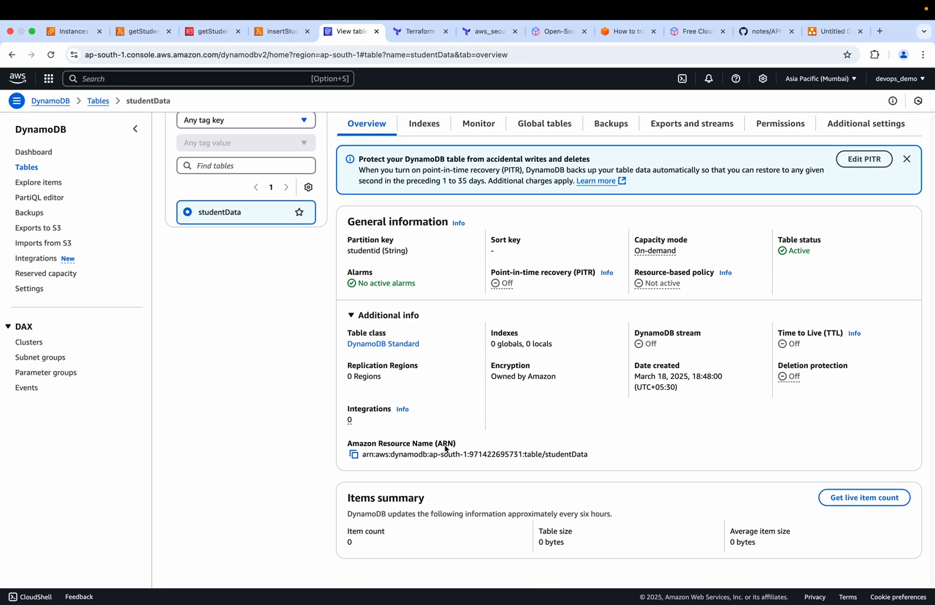
pyautogui.click(46, 184)
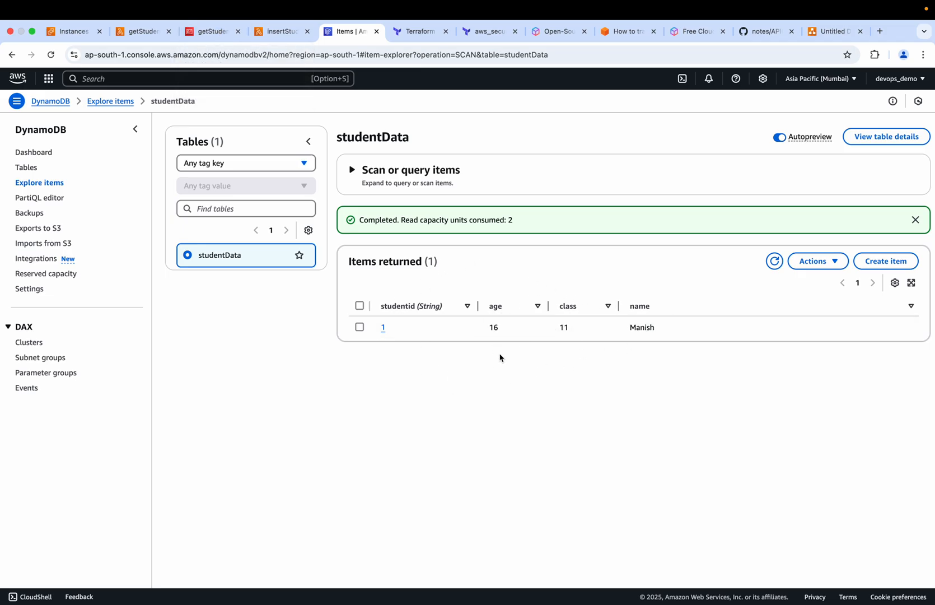
# Invoke getStudentData again with the test event and highlight the student record in the response
pyautogui.click(147, 31)
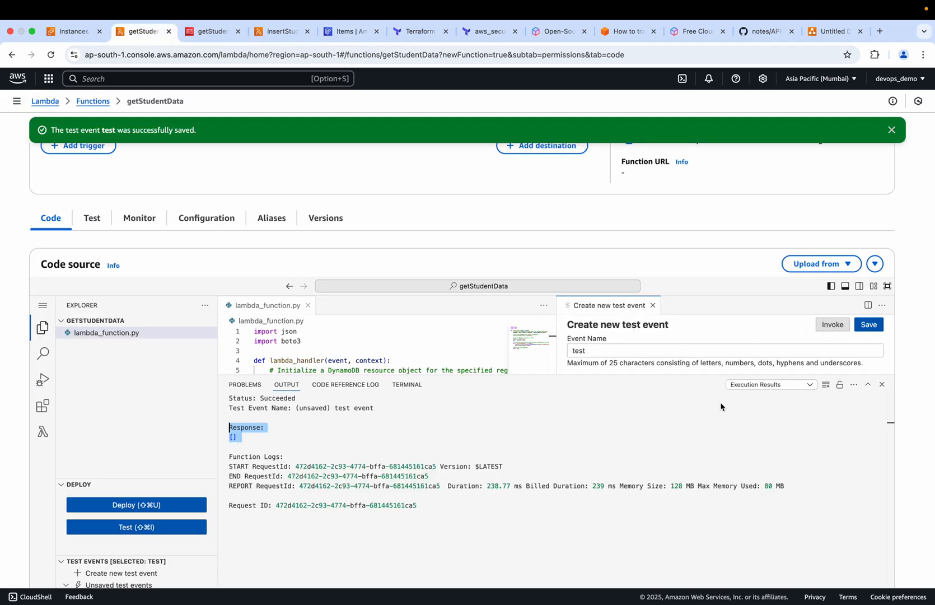
pyautogui.click(833, 324)
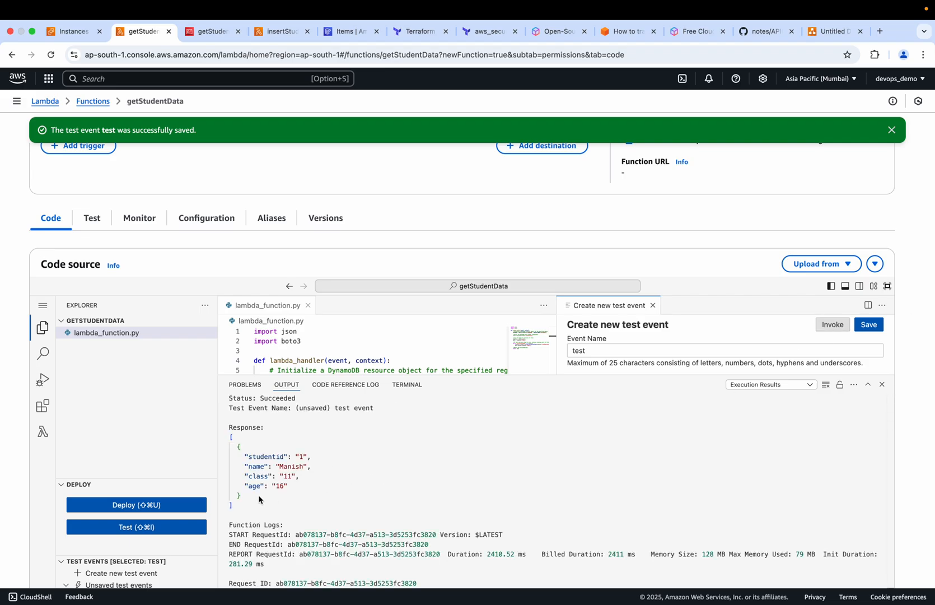
pyautogui.moveTo(242, 508); pyautogui.dragTo(230, 443)
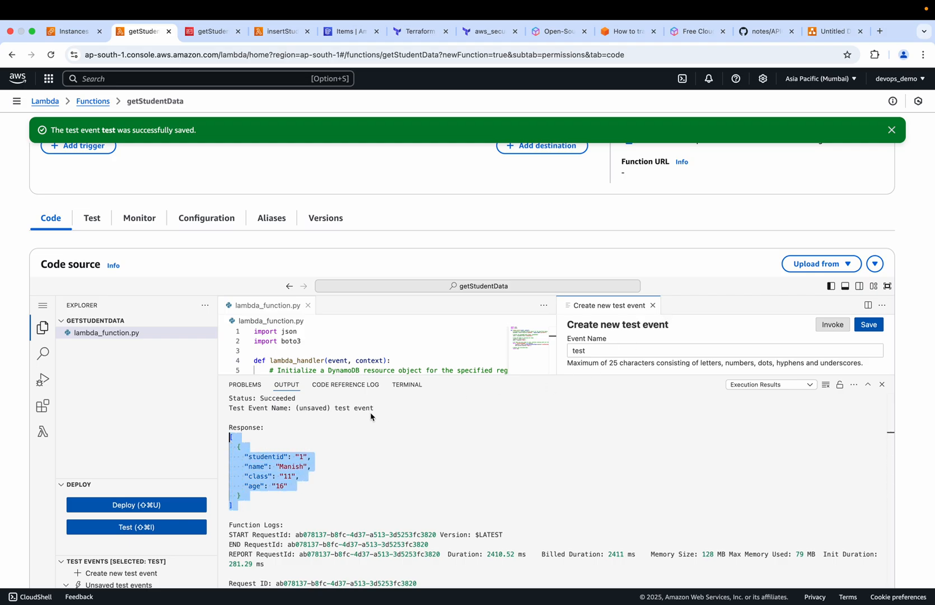
# Search AWS services for s3 and open the S3 console in a new tab, consulting the architecture diagram for the bucket's role
pyautogui.click(822, 31)
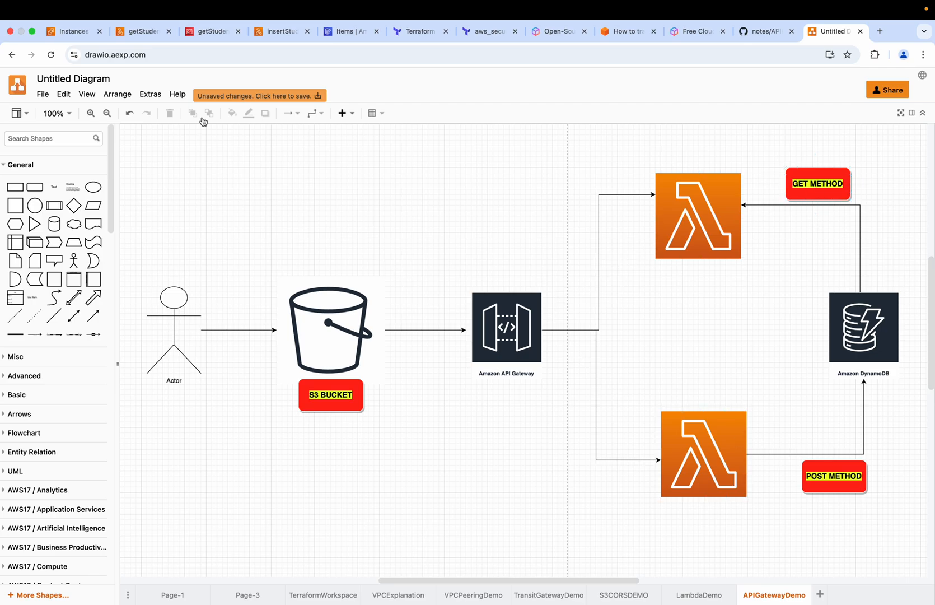
pyautogui.click(74, 32)
pyautogui.click(122, 83)
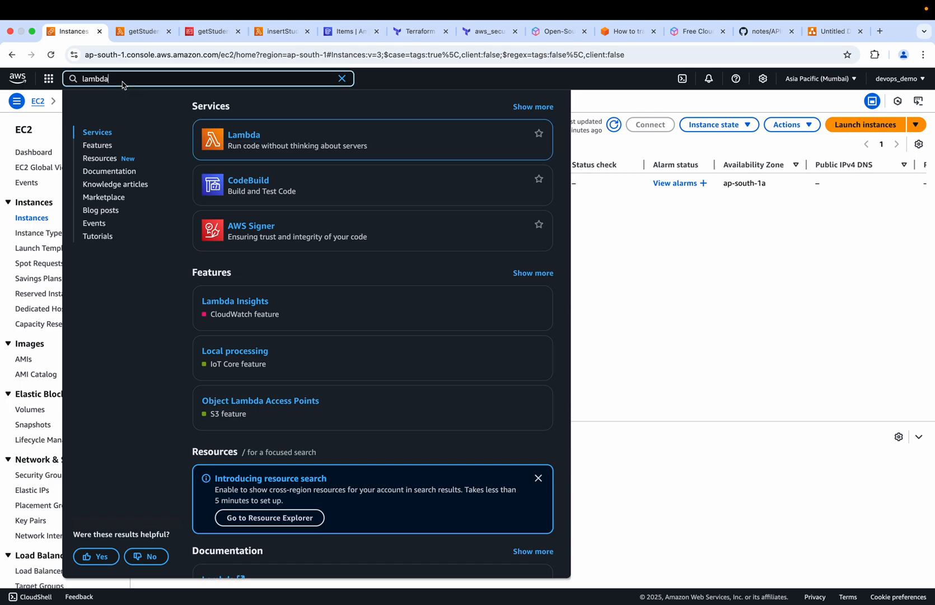
pyautogui.press('BackSpace')
pyautogui.press('BackSpace')
pyautogui.press('BackSpace')
pyautogui.press('BackSpace')
pyautogui.press('BackSpace')
pyautogui.press('BackSpace')
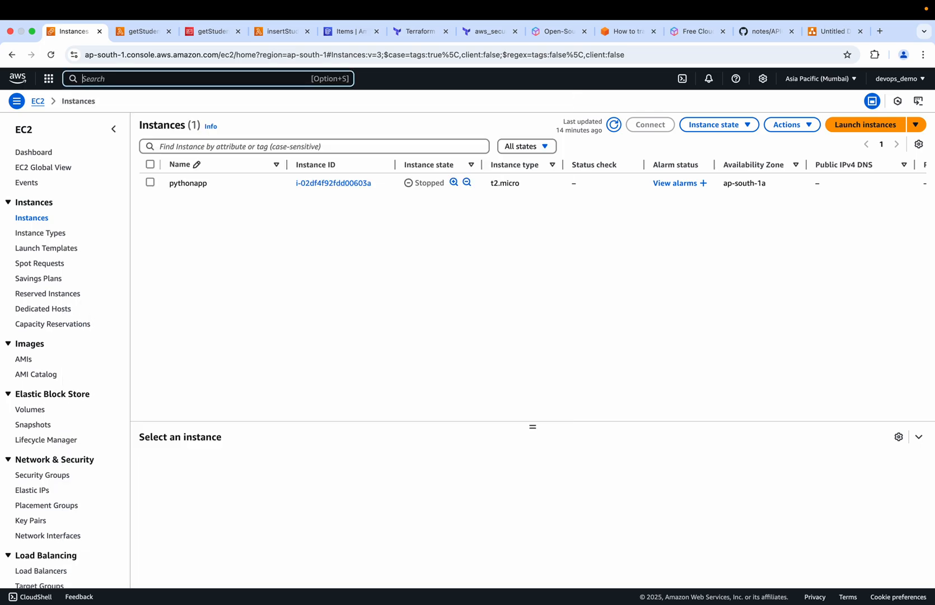
pyautogui.write('s3')
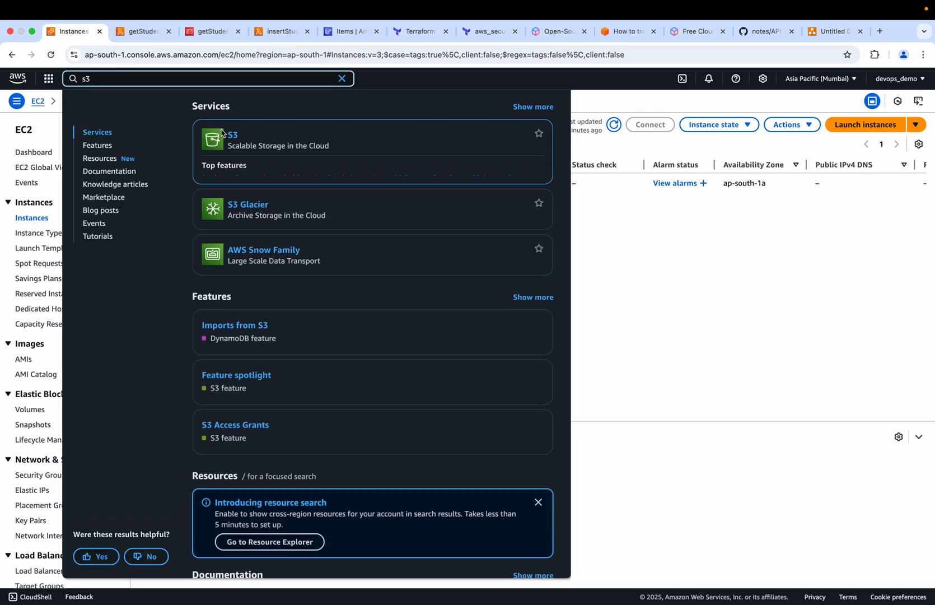
pyautogui.keyDown('super'); pyautogui.click(232, 136); pyautogui.keyUp('super')
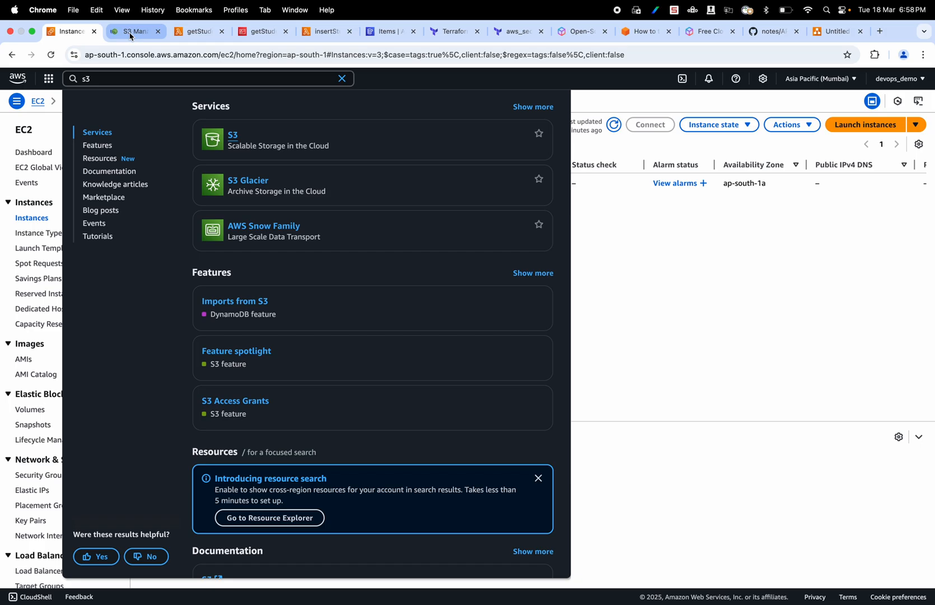
pyautogui.click(130, 36)
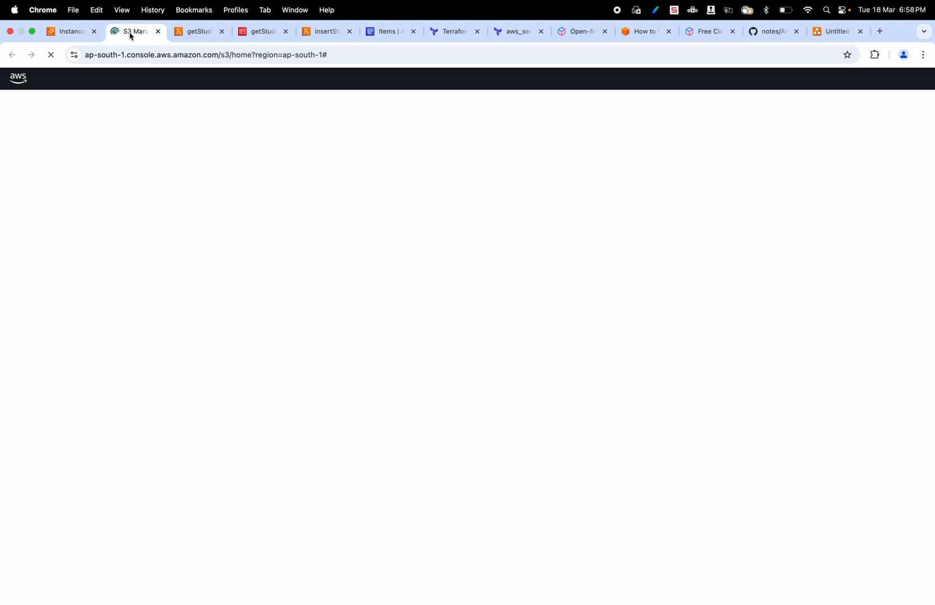
pyautogui.click(834, 32)
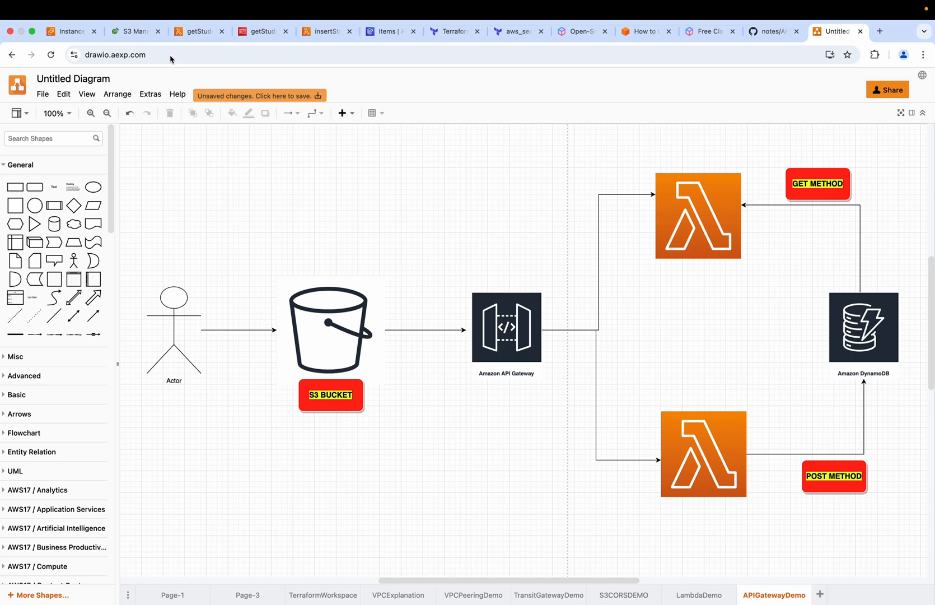
pyautogui.click(133, 32)
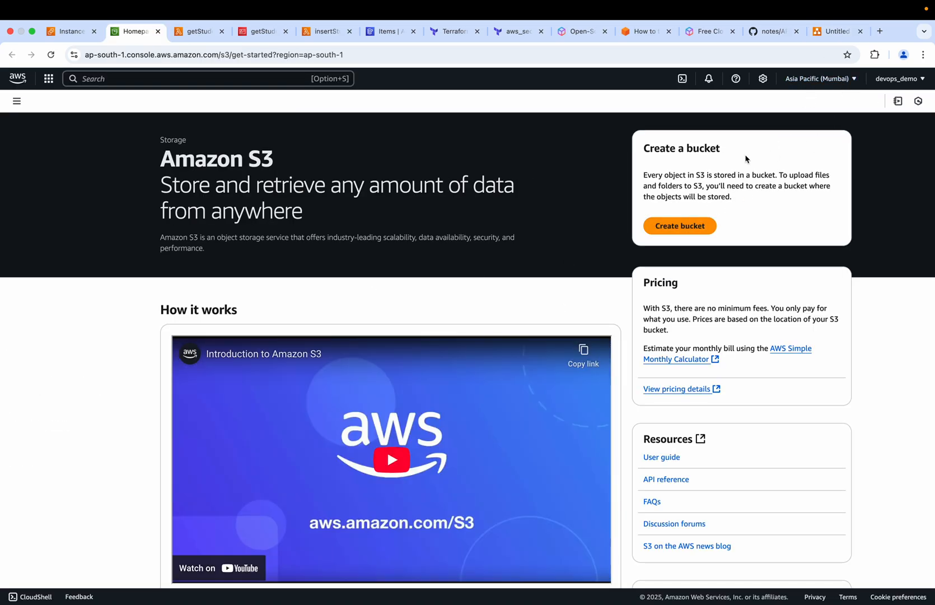
# Start creating a general purpose S3 bucket named mandemo-11
pyautogui.click(686, 226)
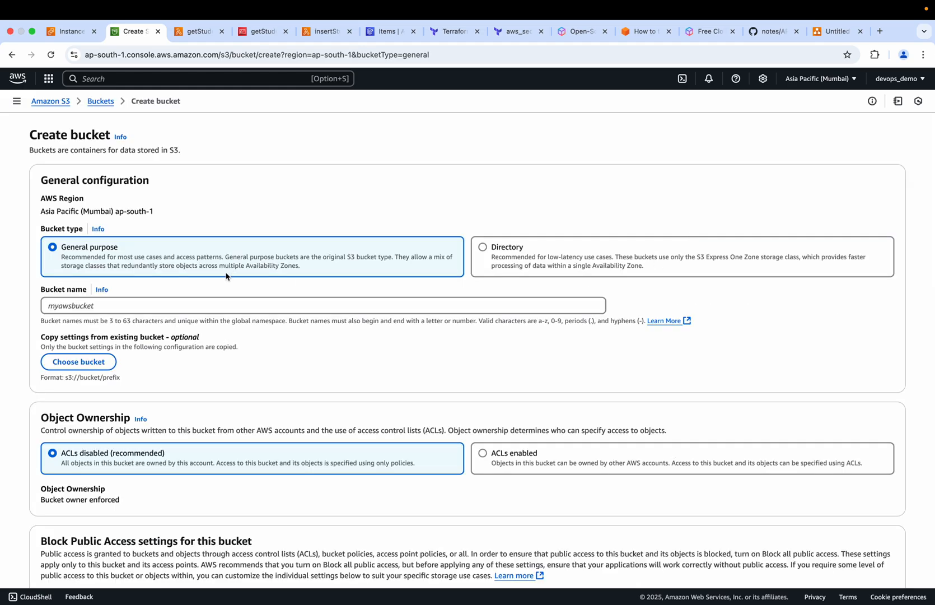
pyautogui.click(88, 304)
pyautogui.write('mandemo-11')
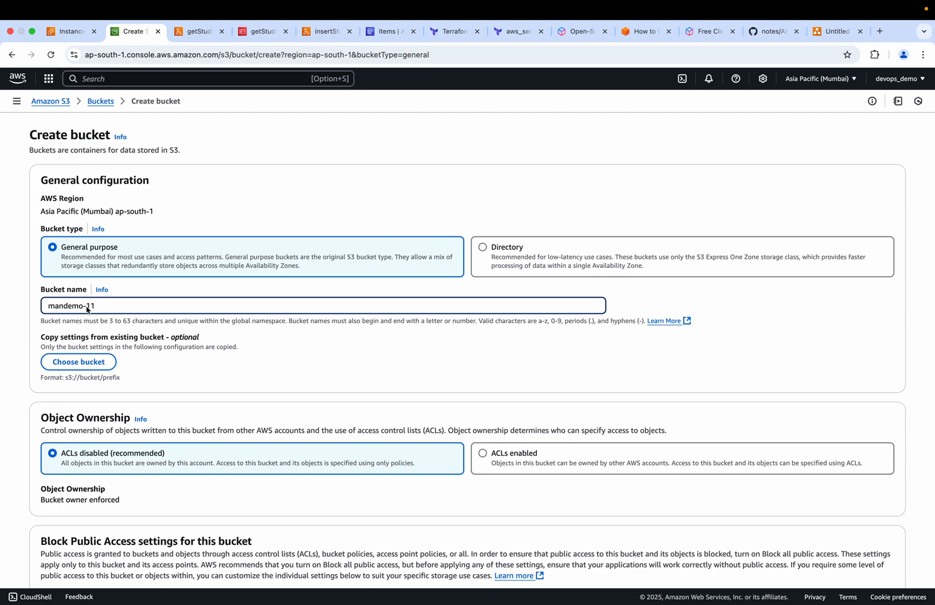
# Turn off Block all public access, acknowledge that the bucket's objects might become public, and create the bucket with the remaining defaults
pyautogui.scroll(-5, 104, 319)
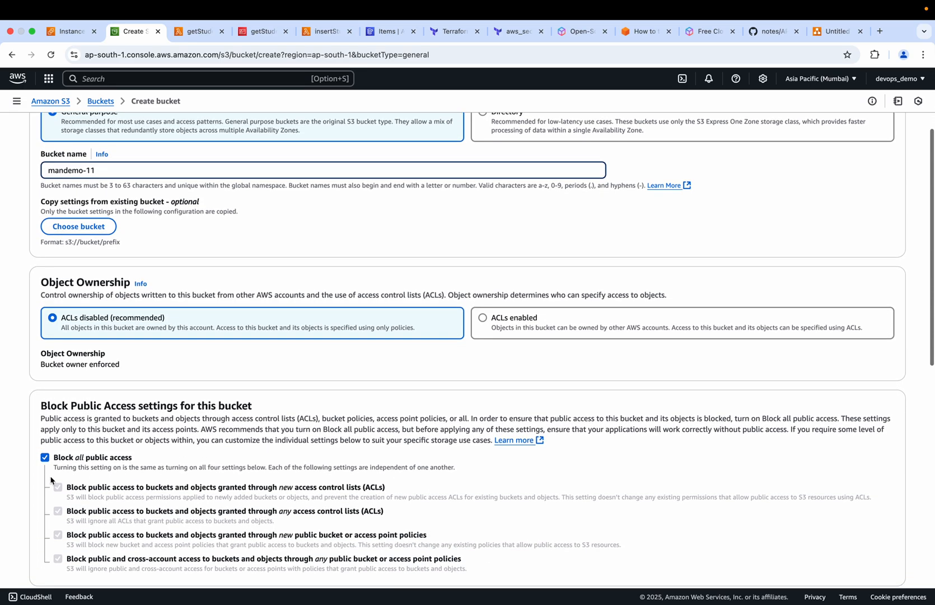
pyautogui.click(44, 457)
pyautogui.scroll(-5, 50, 471)
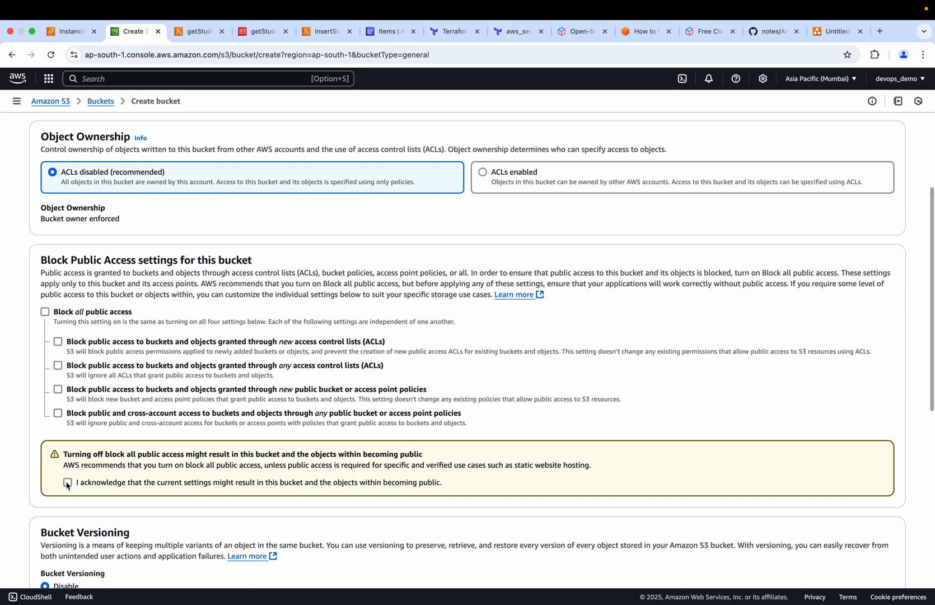
pyautogui.click(68, 482)
pyautogui.scroll(5, 147, 324)
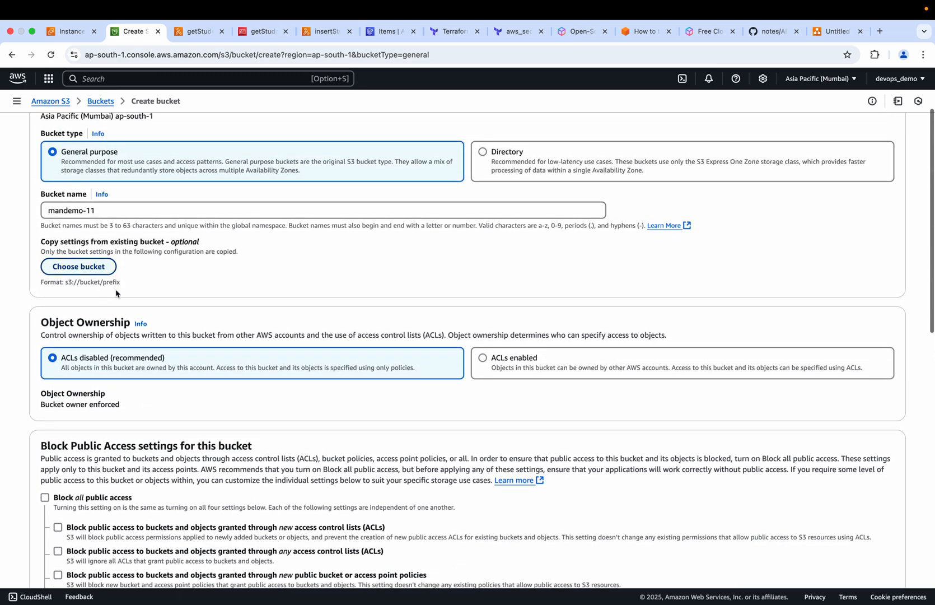
pyautogui.scroll(-6, 140, 322)
pyautogui.scroll(-10, 139, 321)
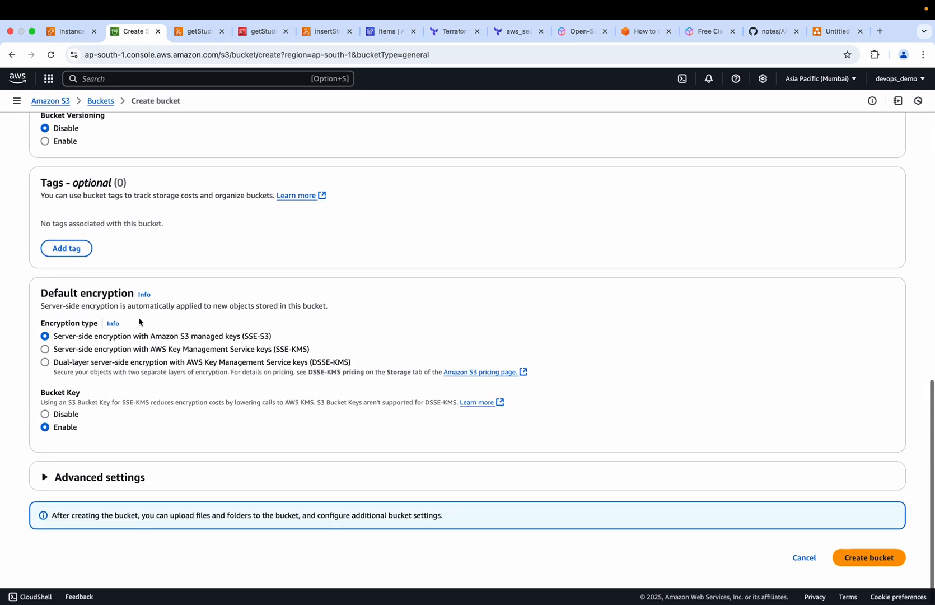
pyautogui.click(861, 562)
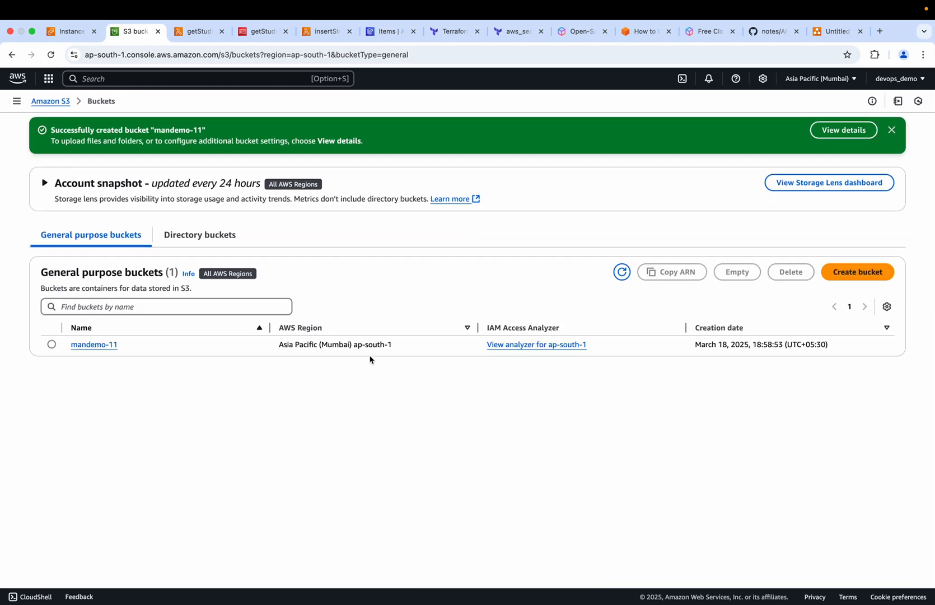
# Enable static website hosting on the mandemo-11 bucket with index.html as the index document, and save the changes
pyautogui.click(107, 344)
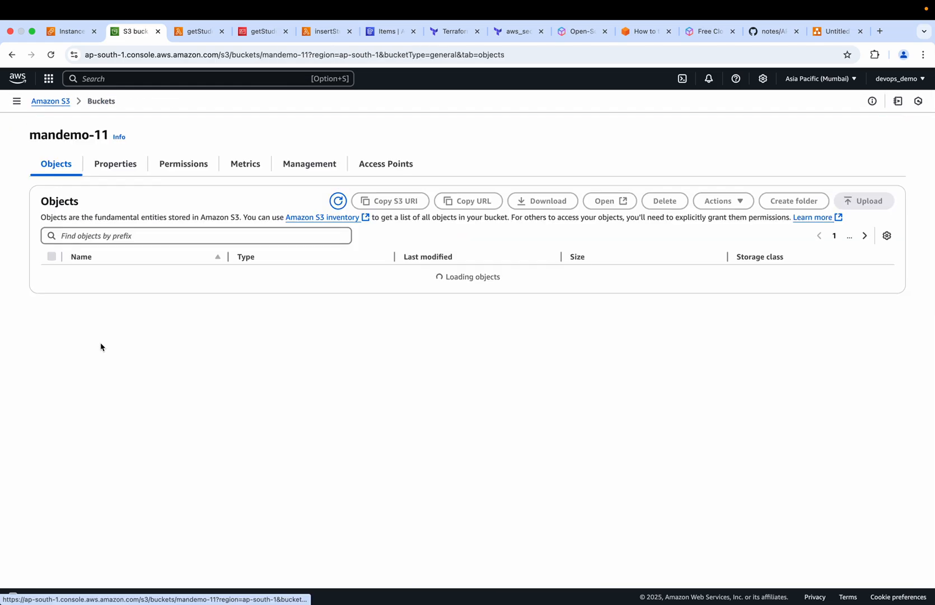
pyautogui.click(116, 165)
pyautogui.scroll(-10, 271, 427)
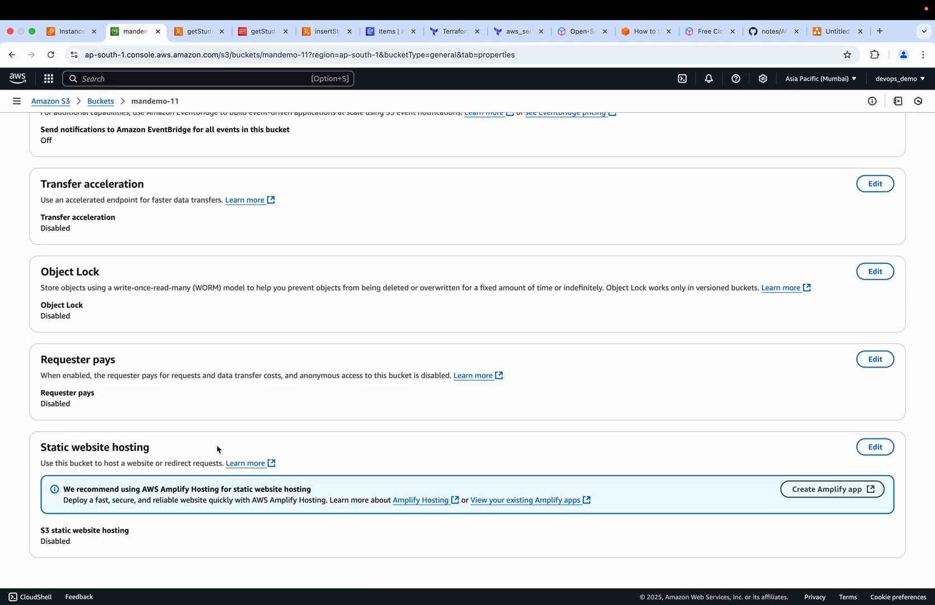
pyautogui.click(876, 447)
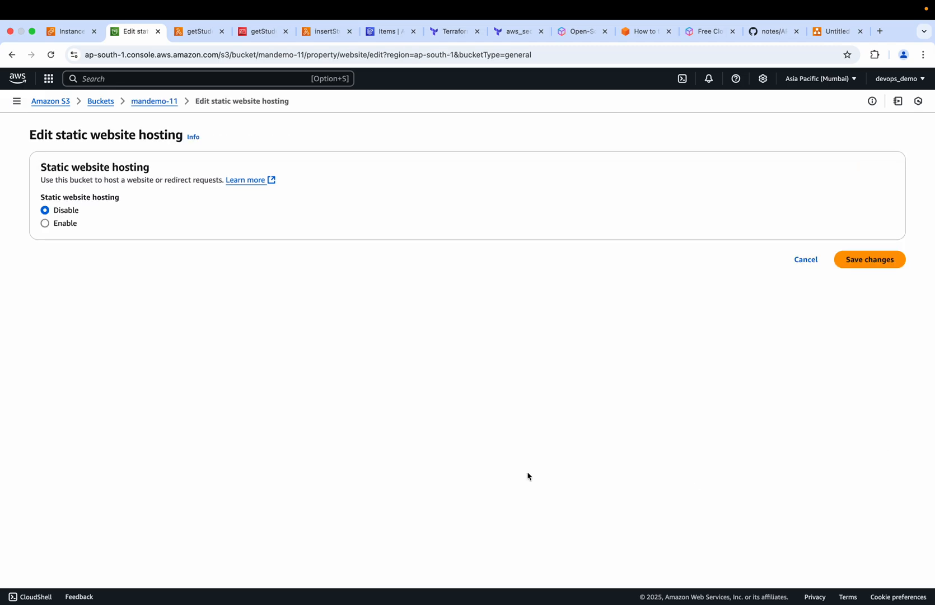
pyautogui.click(45, 224)
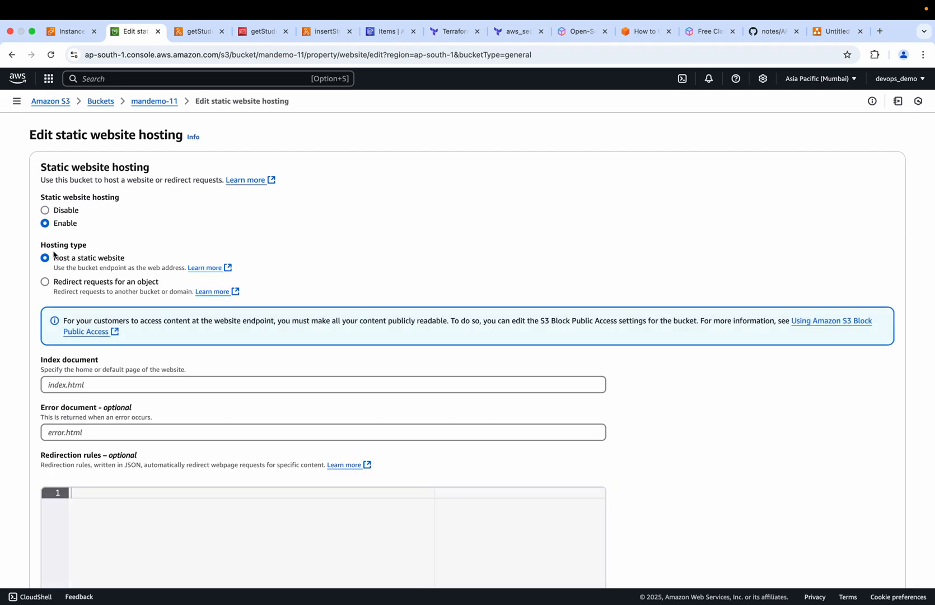
pyautogui.scroll(-2, 130, 402)
pyautogui.click(76, 294)
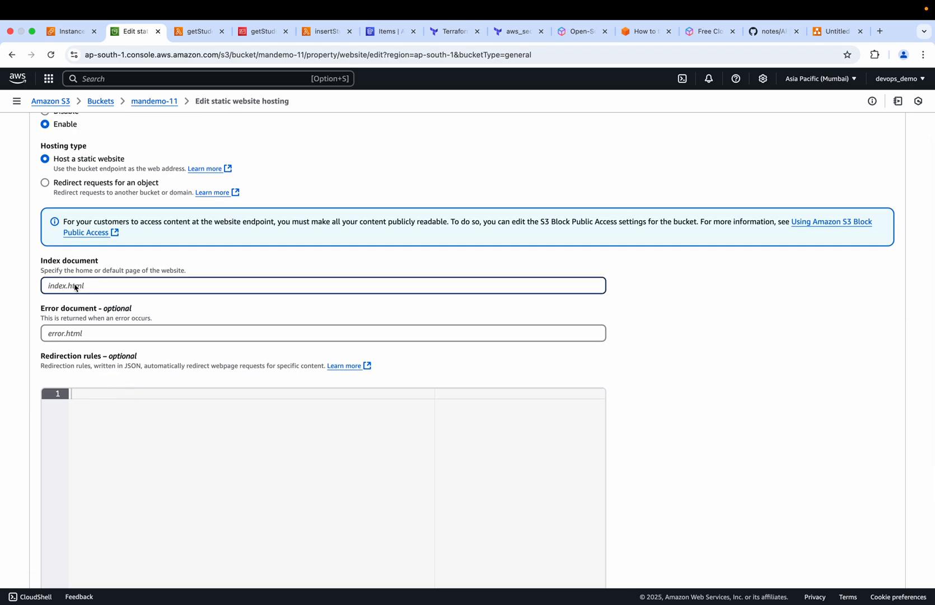
pyautogui.write('index.html')
pyautogui.scroll(-2, 113, 359)
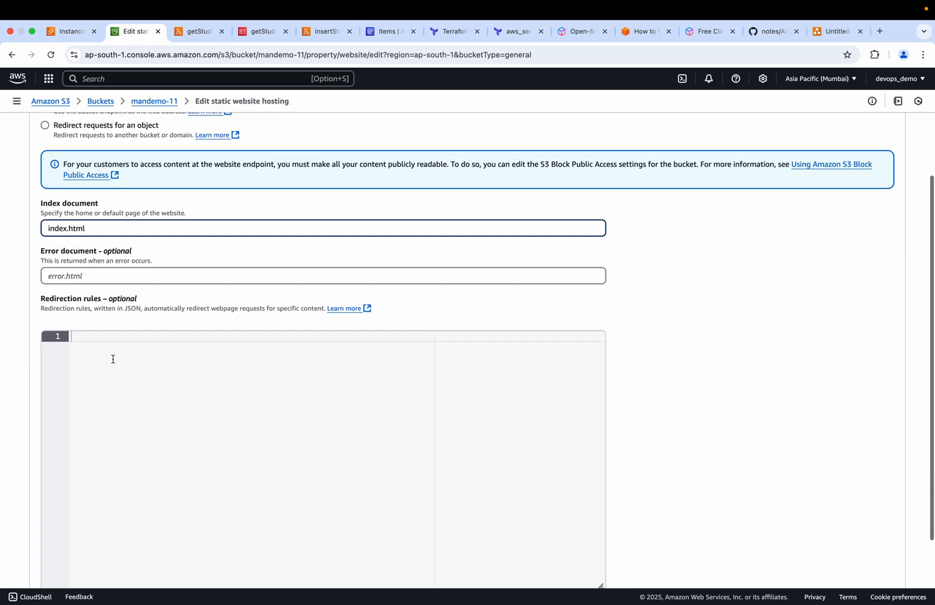
pyautogui.scroll(-3, 549, 401)
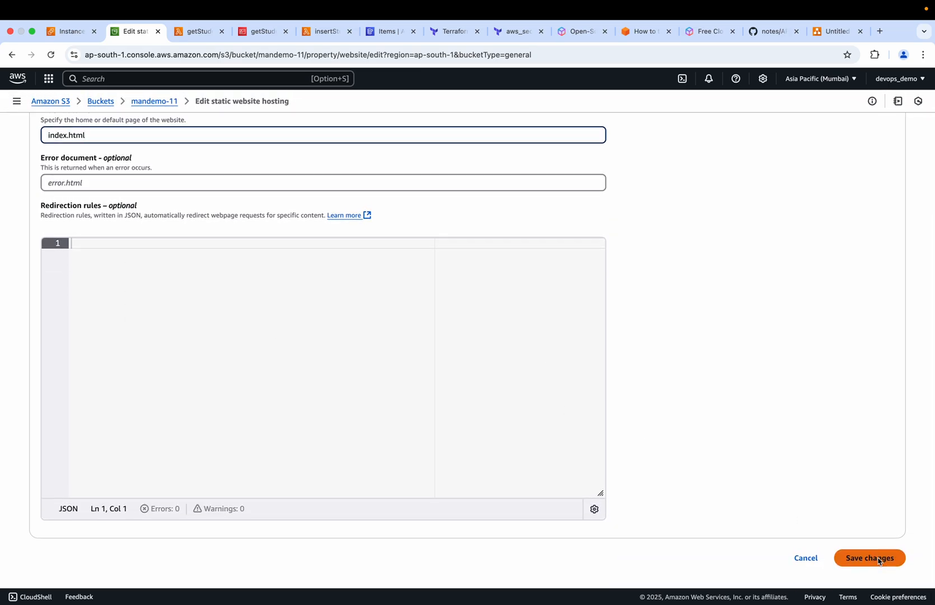
pyautogui.click(880, 559)
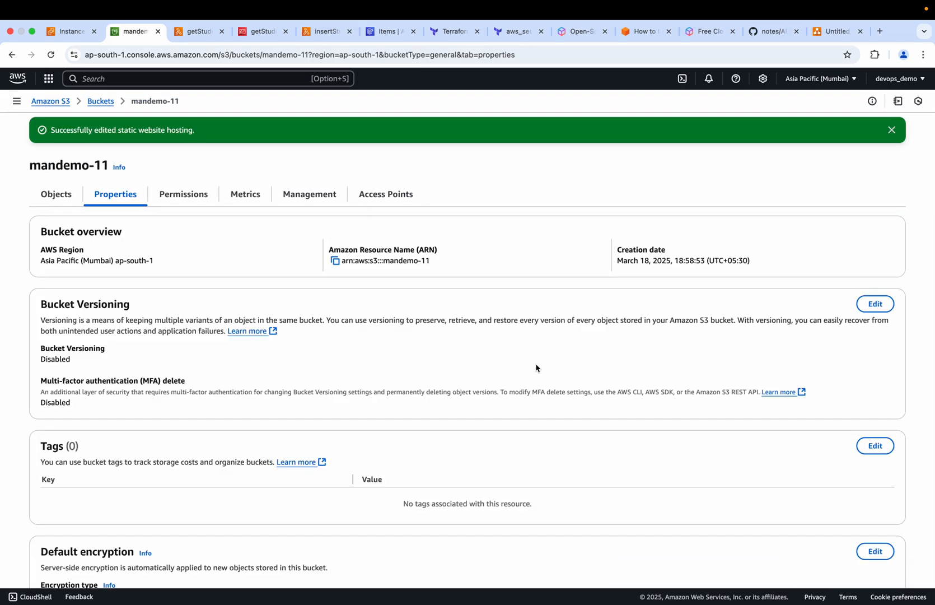
# Open the bucket website endpoint of mandemo-11 to check how the hosted site responds
pyautogui.scroll(-7, 336, 428)
pyautogui.scroll(-10, 337, 429)
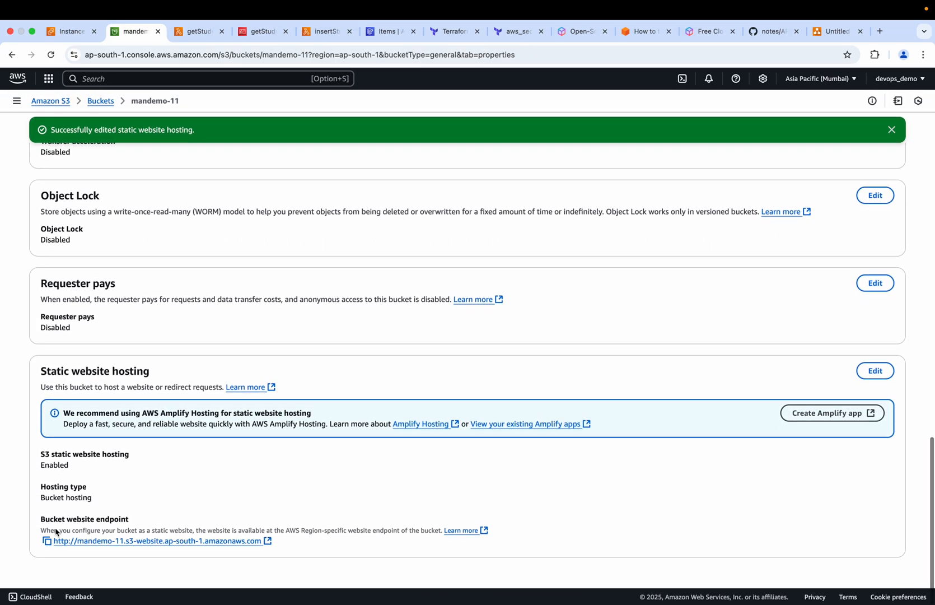
pyautogui.click(266, 541)
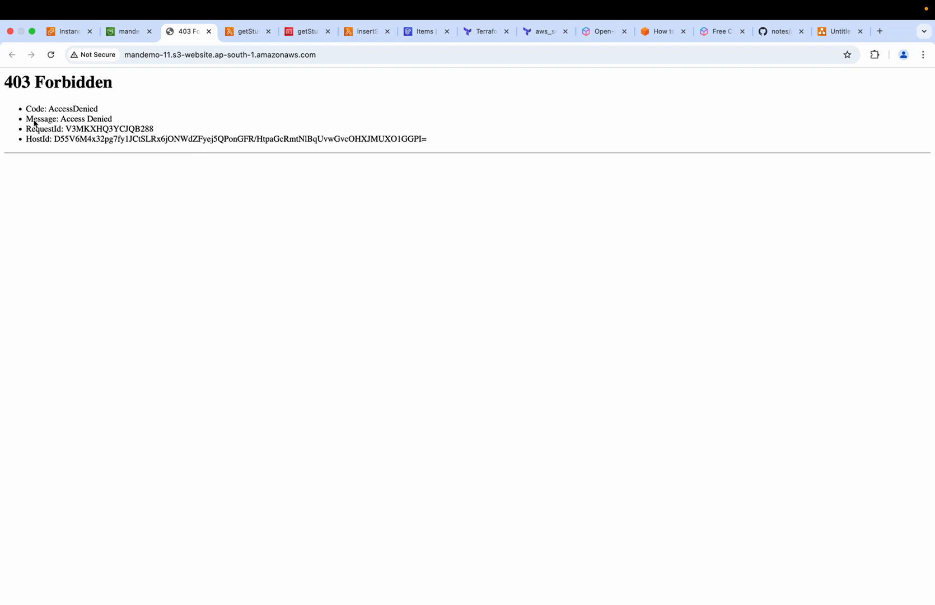
# Copy the PublicReadGetObject policy from the s3StaticWebsiteHosting notes on GitHub into the mandemo-11 bucket policy in the S3 console
pyautogui.click(125, 33)
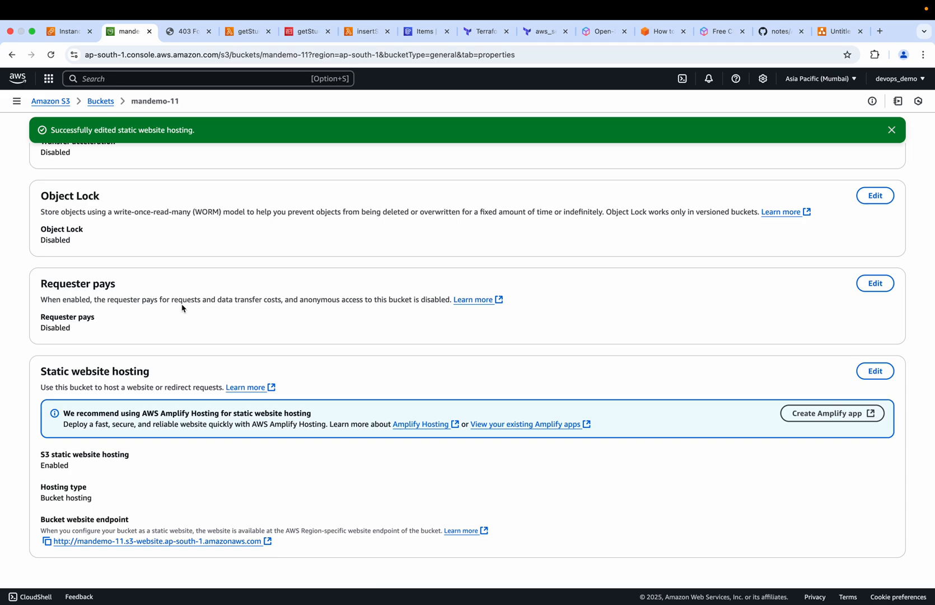
pyautogui.scroll(20, 215, 267)
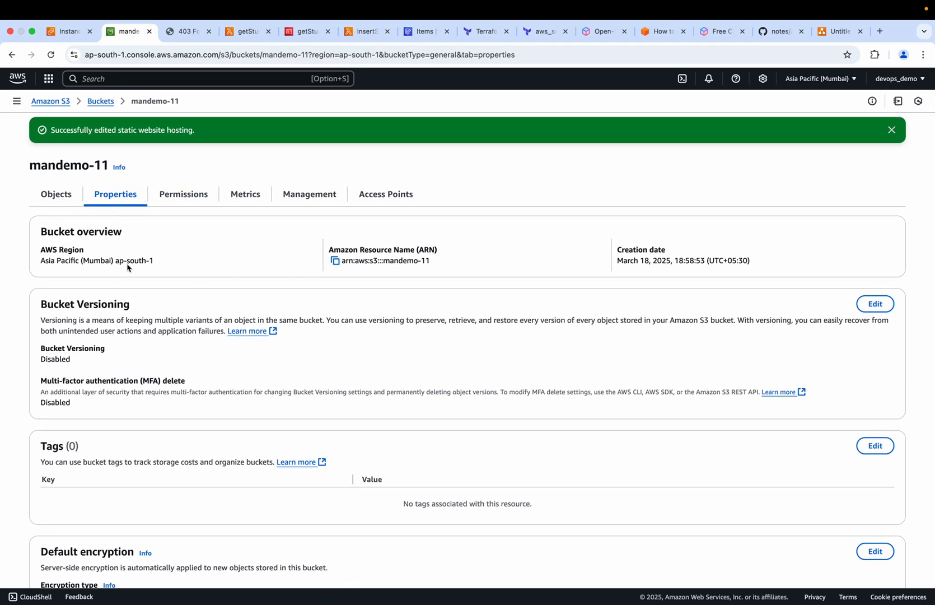
pyautogui.click(191, 194)
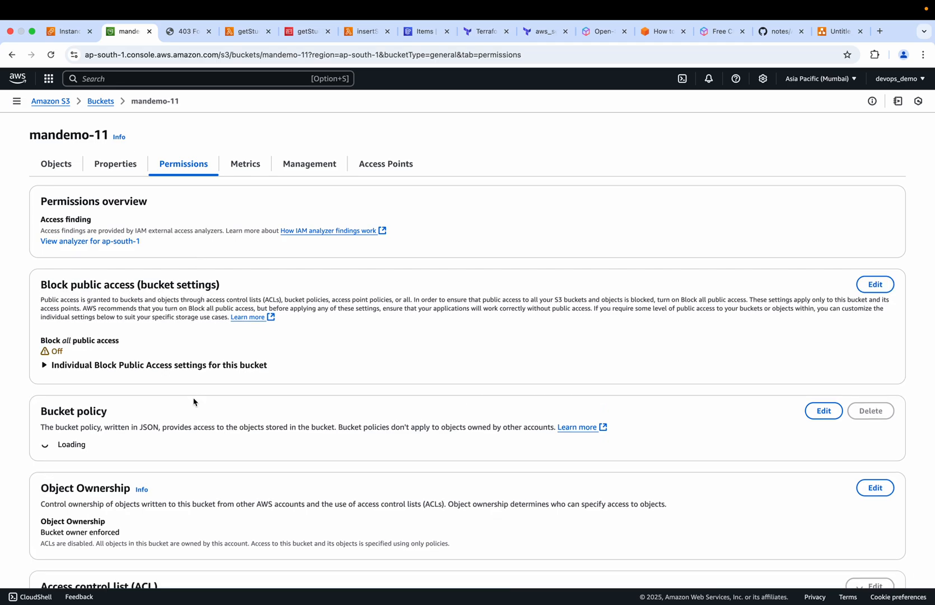
pyautogui.scroll(-5, 194, 401)
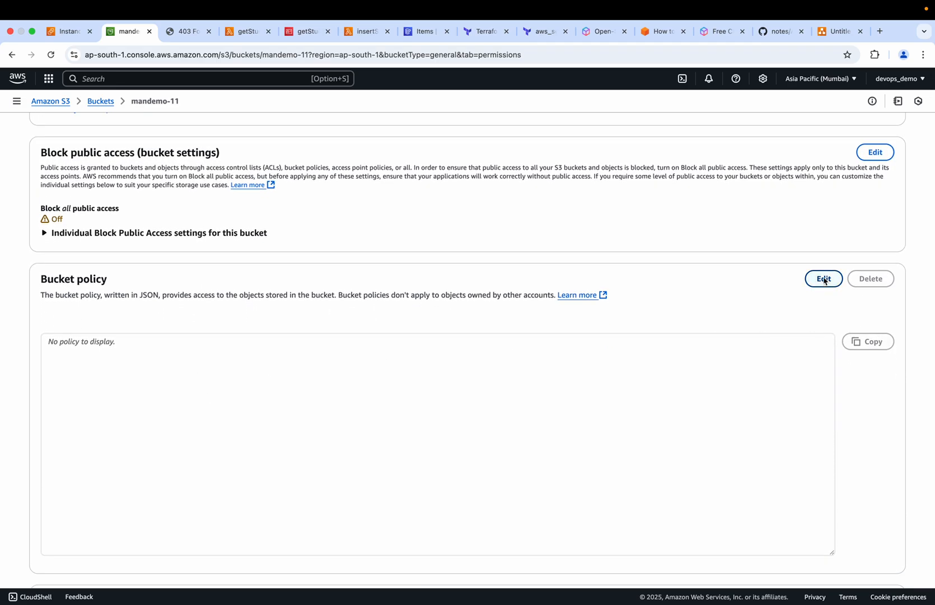
pyautogui.click(824, 278)
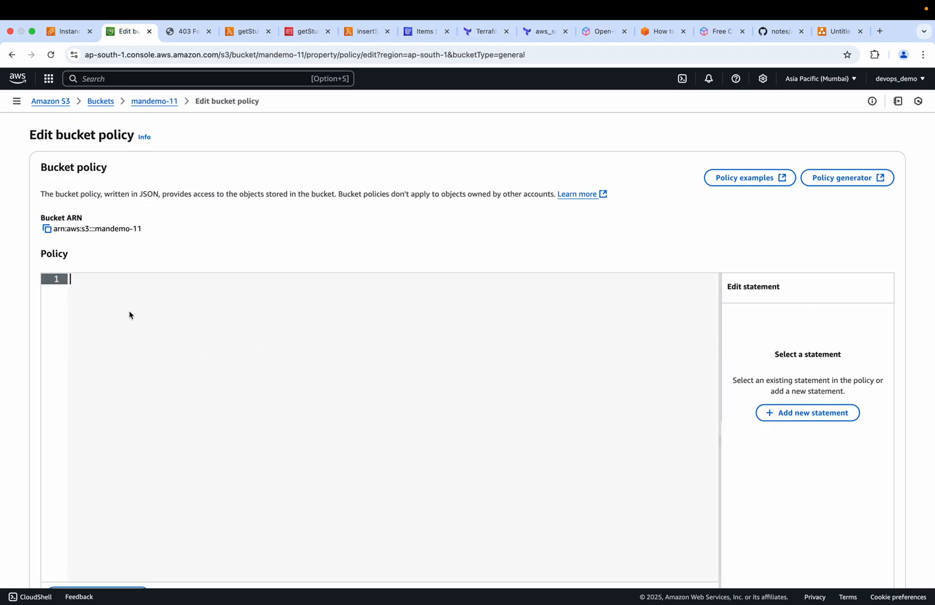
pyautogui.click(775, 32)
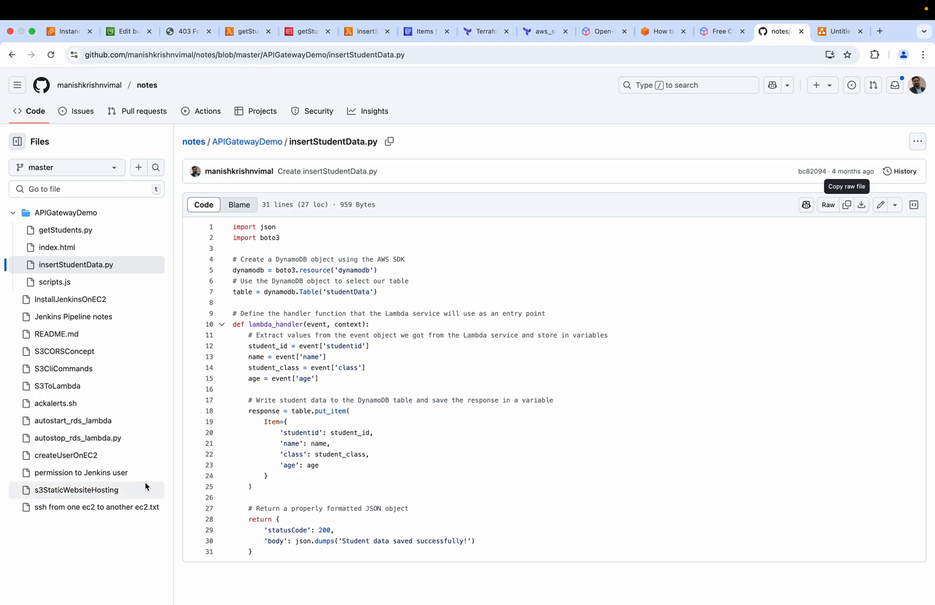
pyautogui.keyDown('super'); pyautogui.click(75, 490); pyautogui.keyUp('super')
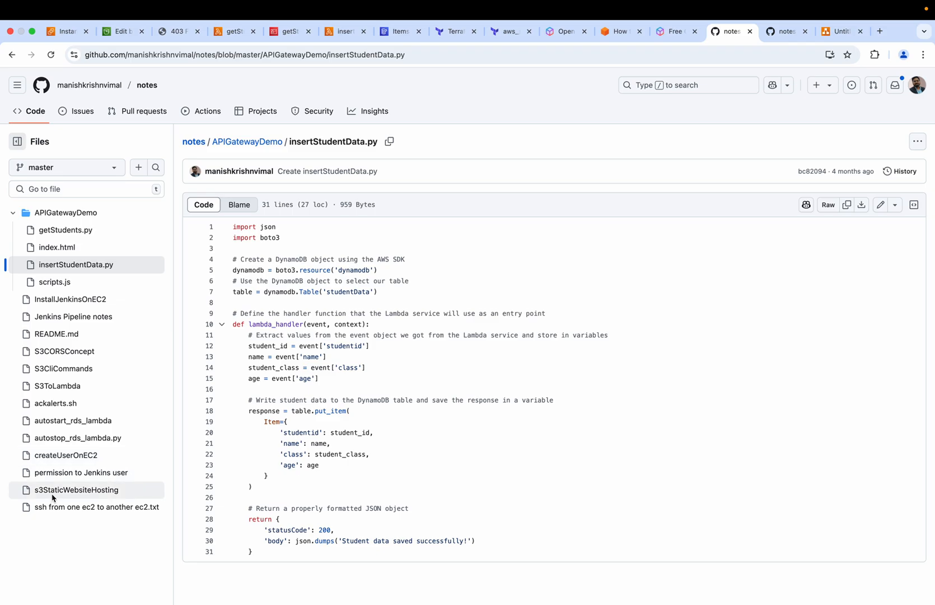
pyautogui.click(775, 34)
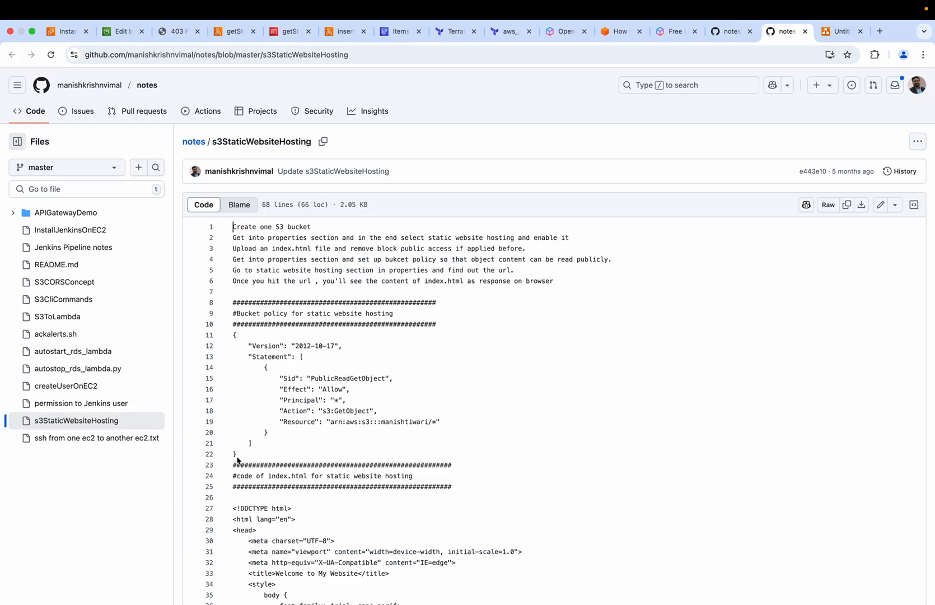
pyautogui.moveTo(237, 459); pyautogui.dragTo(235, 340)
pyautogui.press('super+c')
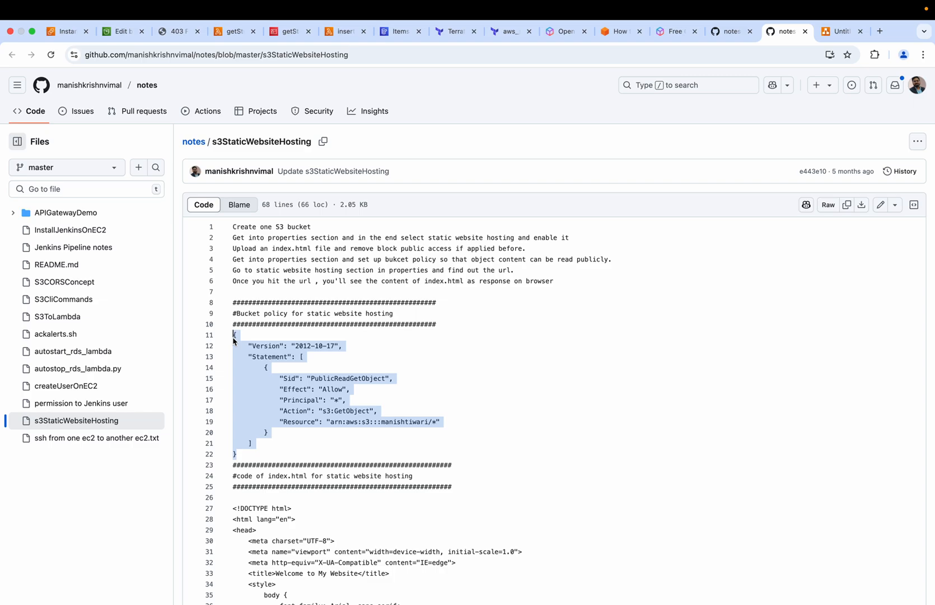
pyautogui.click(123, 31)
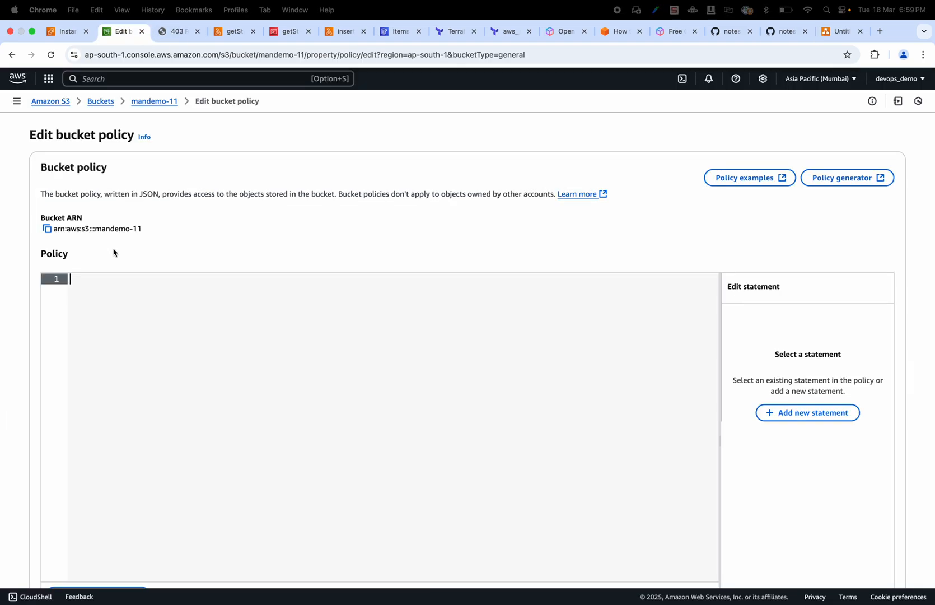
pyautogui.press('super+v')
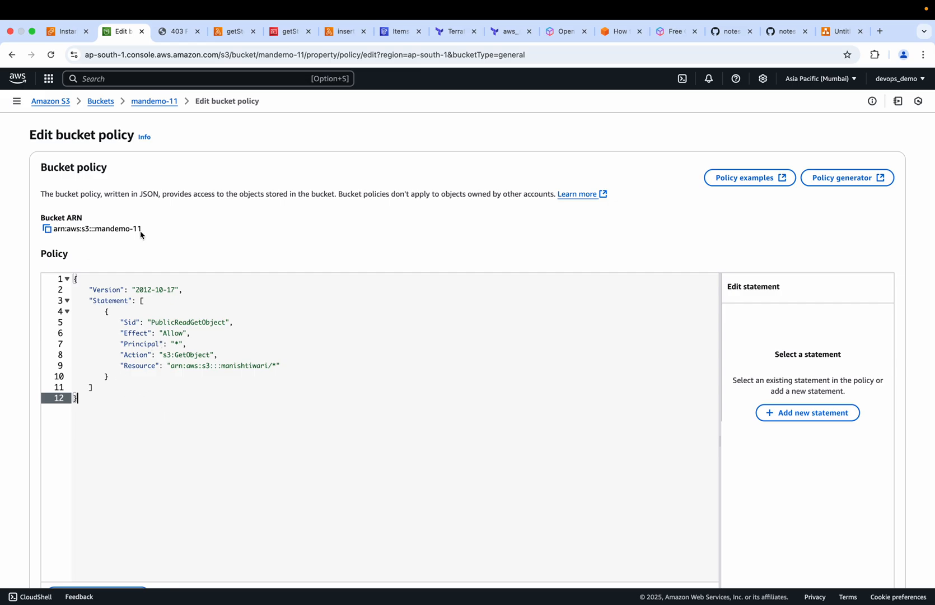
# Set the policy's Resource to arn:aws:s3:::mandemo-11/* using the bucket's ARN, and save the bucket policy
pyautogui.moveTo(143, 229); pyautogui.dragTo(54, 232)
pyautogui.press('super+c')
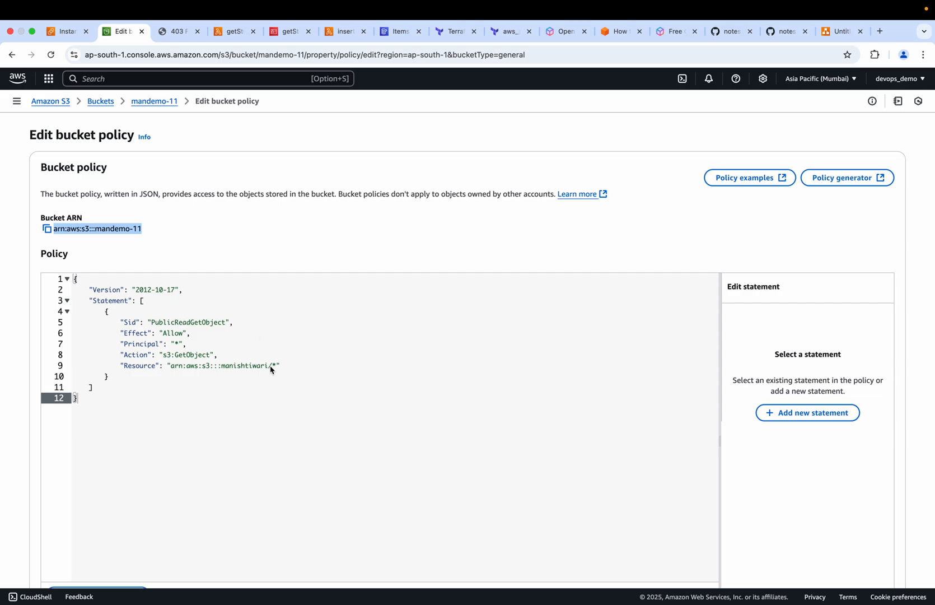
pyautogui.moveTo(269, 367); pyautogui.dragTo(173, 373)
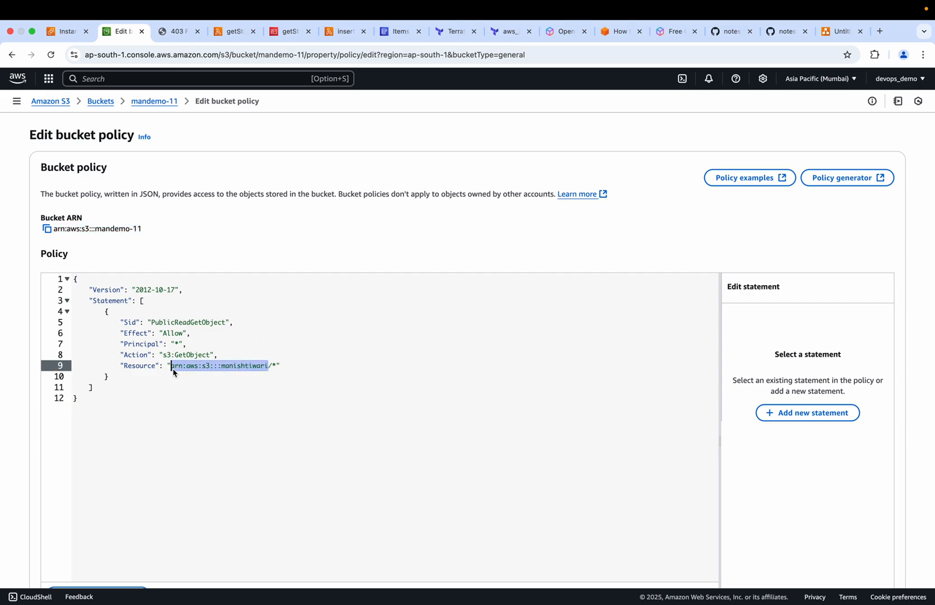
pyautogui.press('BackSpace')
pyautogui.press('super+v')
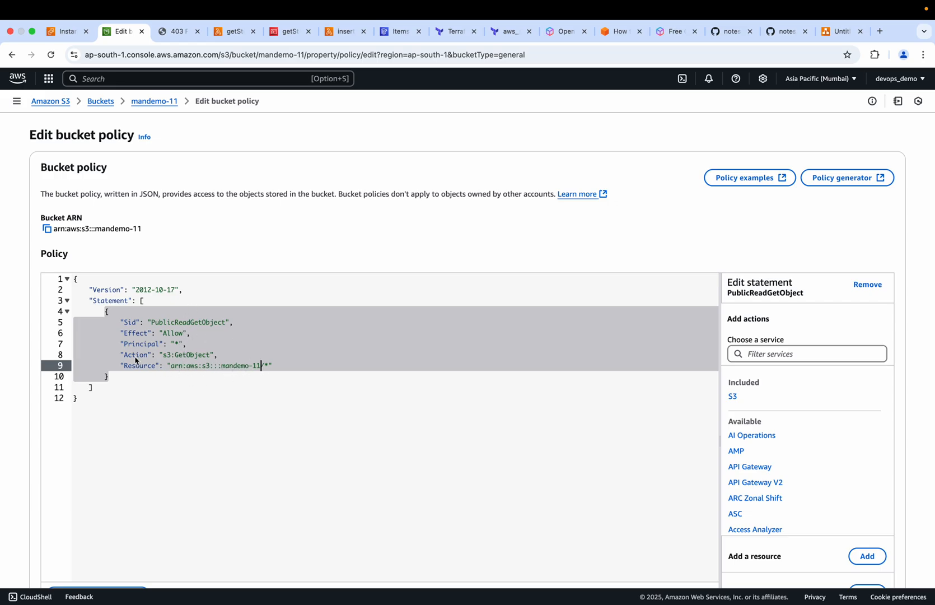
pyautogui.click(229, 391)
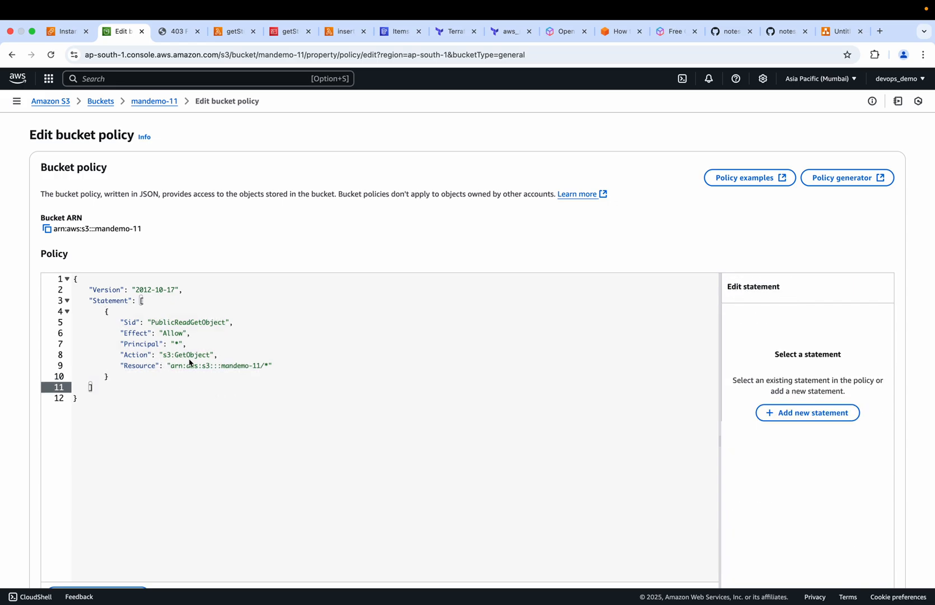
pyautogui.scroll(-5, 287, 393)
pyautogui.click(876, 560)
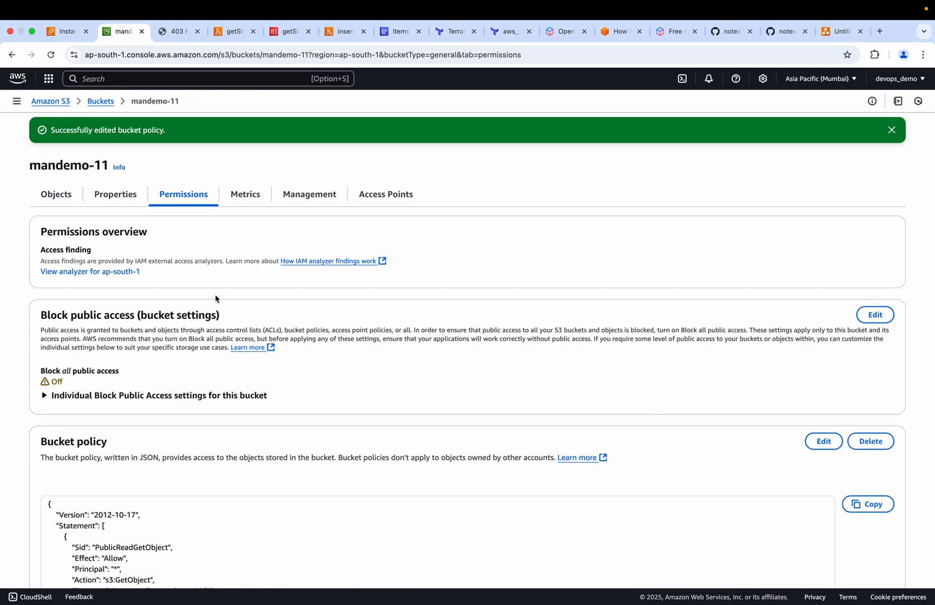
# Reload the mandemo-11 website endpoint and highlight the error code in the response
pyautogui.click(175, 34)
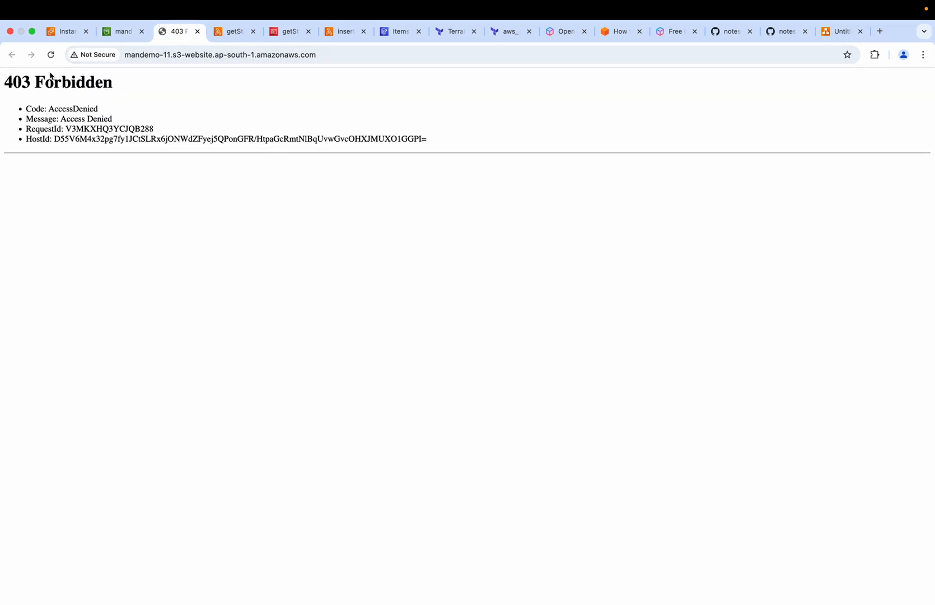
pyautogui.click(51, 55)
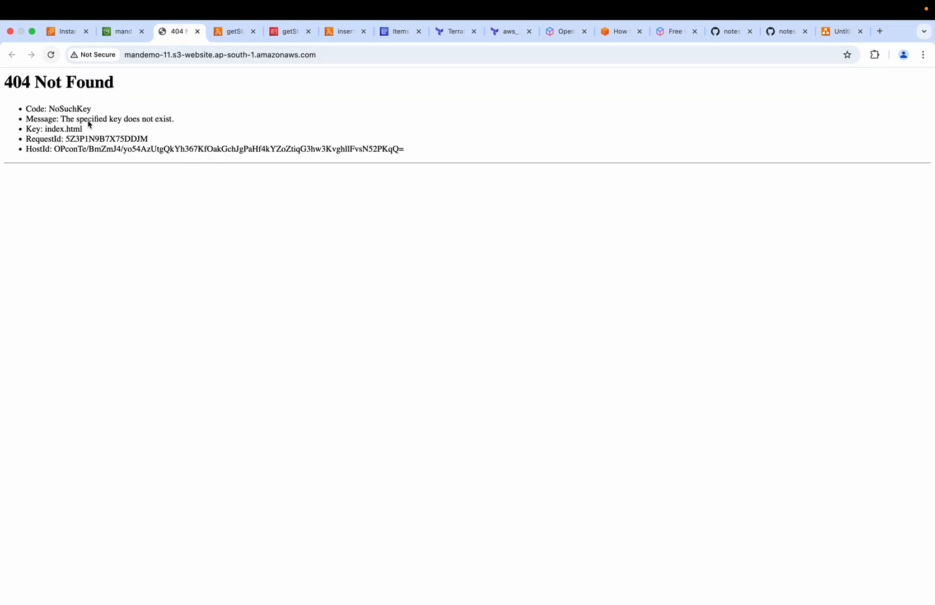
pyautogui.moveTo(92, 112); pyautogui.dragTo(52, 111)
# Review the index document configured in the mandemo-11 bucket's static website hosting settings
pyautogui.click(127, 36)
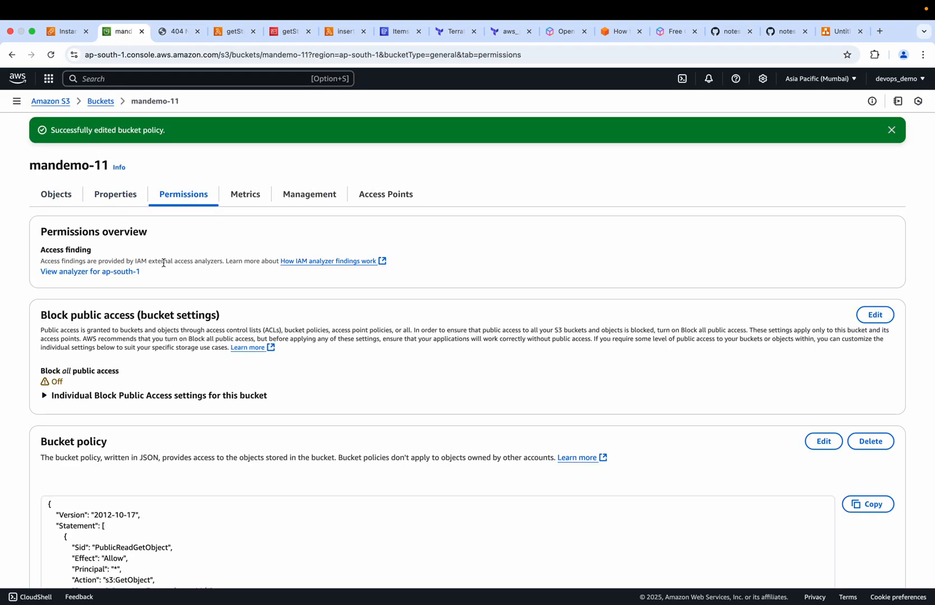
pyautogui.scroll(-15, 163, 262)
pyautogui.scroll(15, 151, 340)
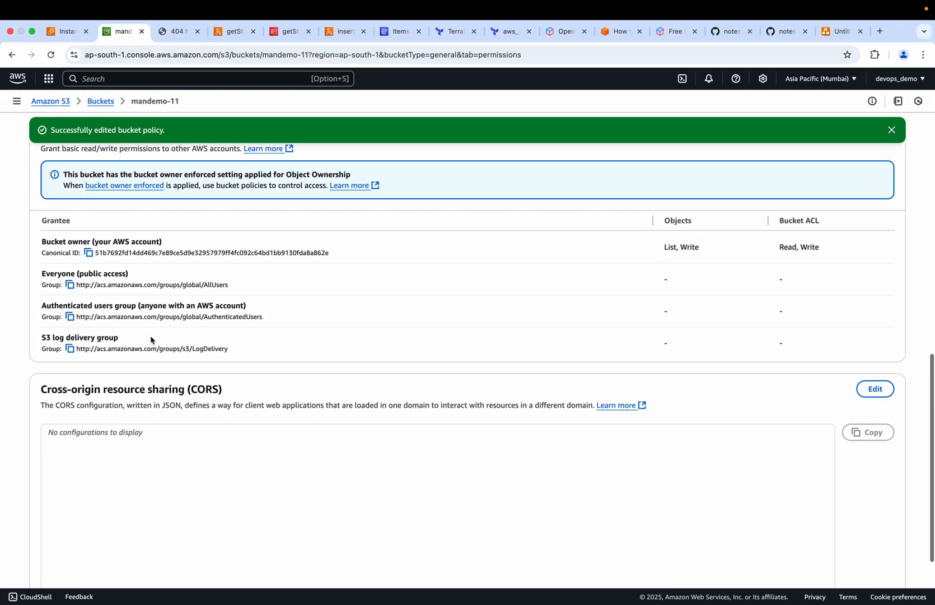
pyautogui.click(116, 195)
pyautogui.scroll(-20, 133, 493)
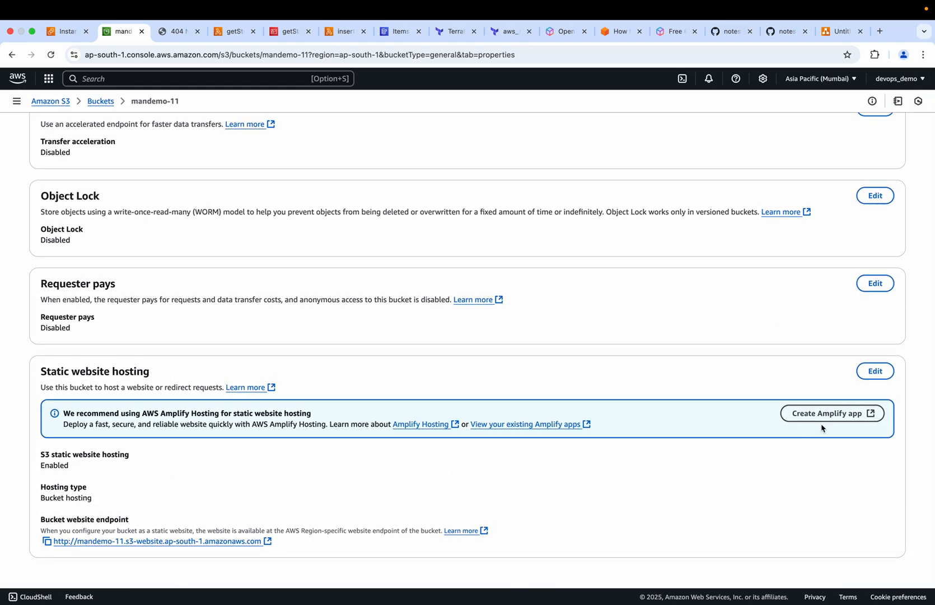
pyautogui.click(875, 371)
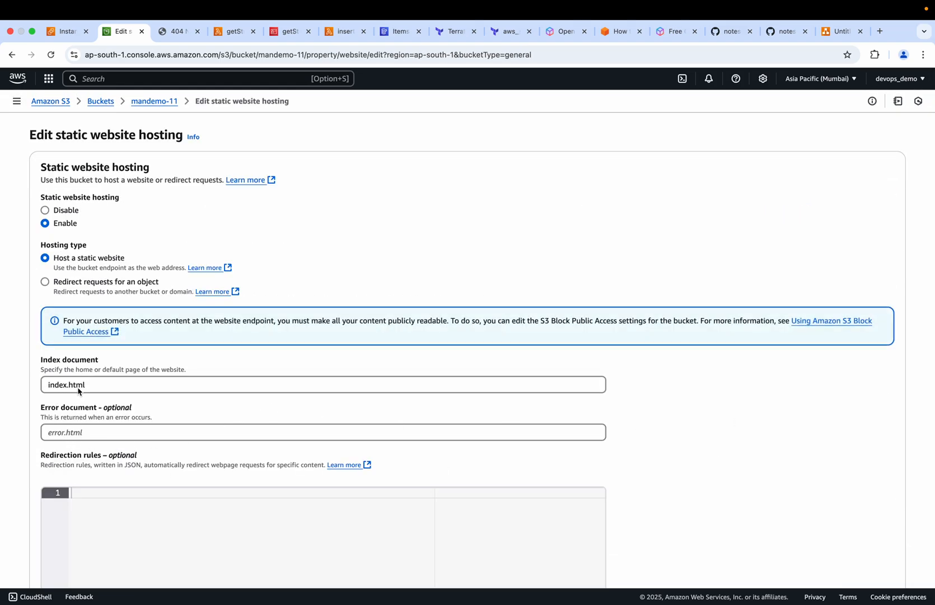
# Highlight the error code, message and key on the website endpoint page, and return to the static website hosting settings
pyautogui.click(177, 30)
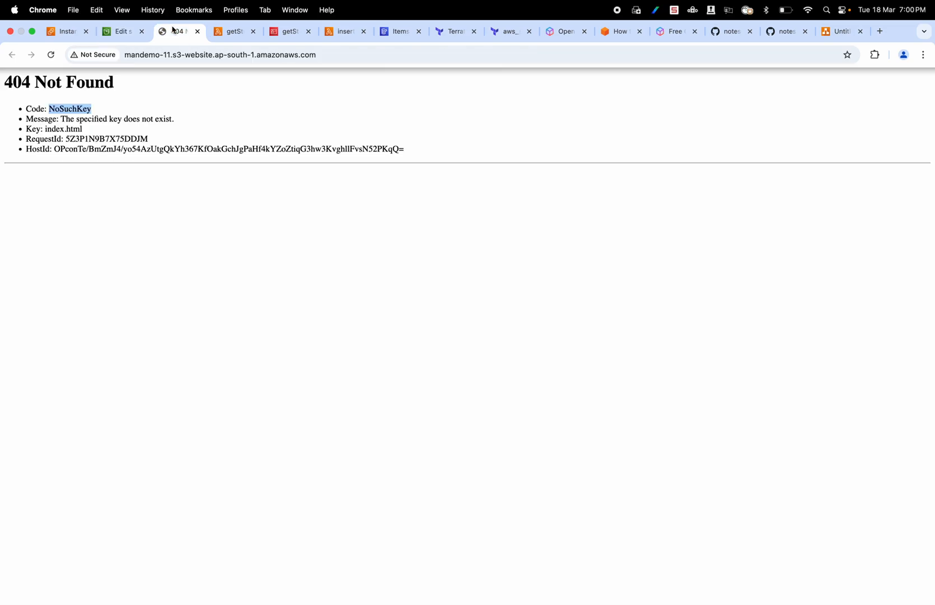
pyautogui.moveTo(83, 129); pyautogui.dragTo(28, 115)
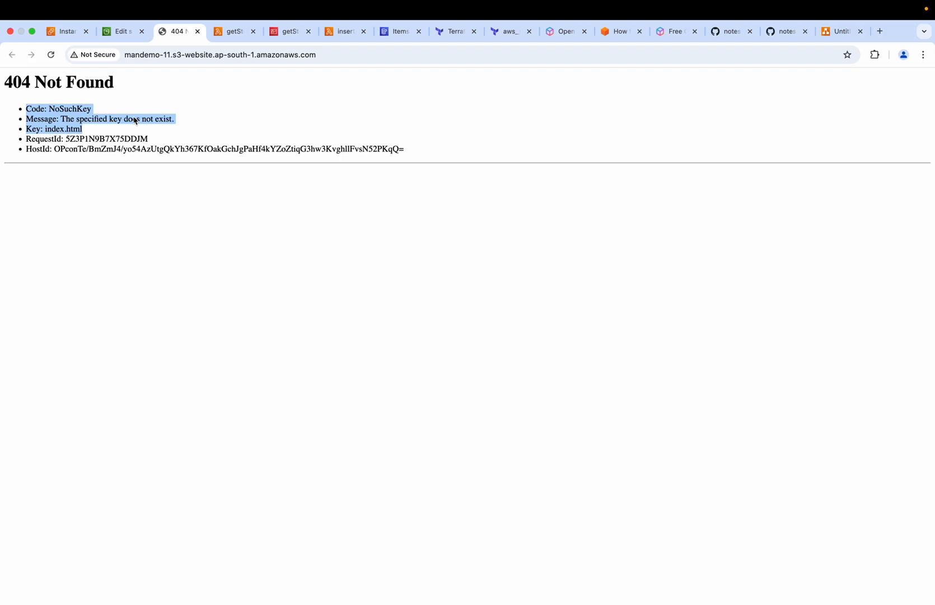
pyautogui.click(120, 32)
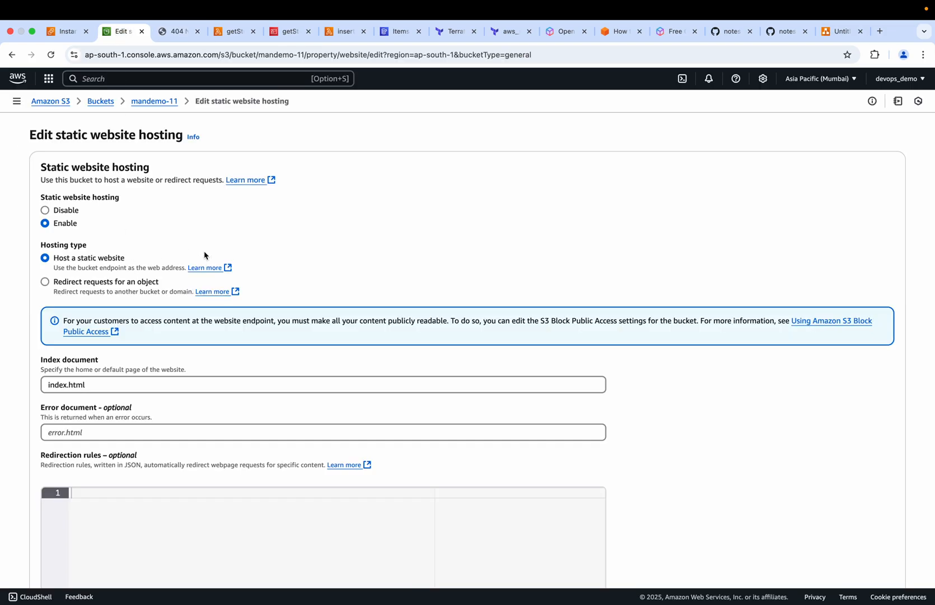
# Cancel editing the static website hosting settings and start an upload into the mandemo-11 bucket's objects
pyautogui.scroll(-5, 282, 302)
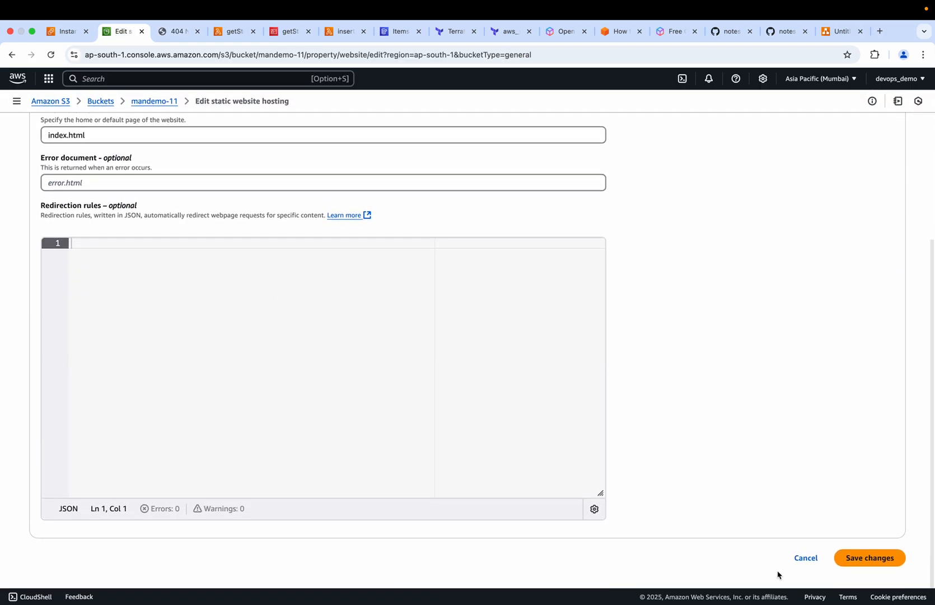
pyautogui.click(807, 558)
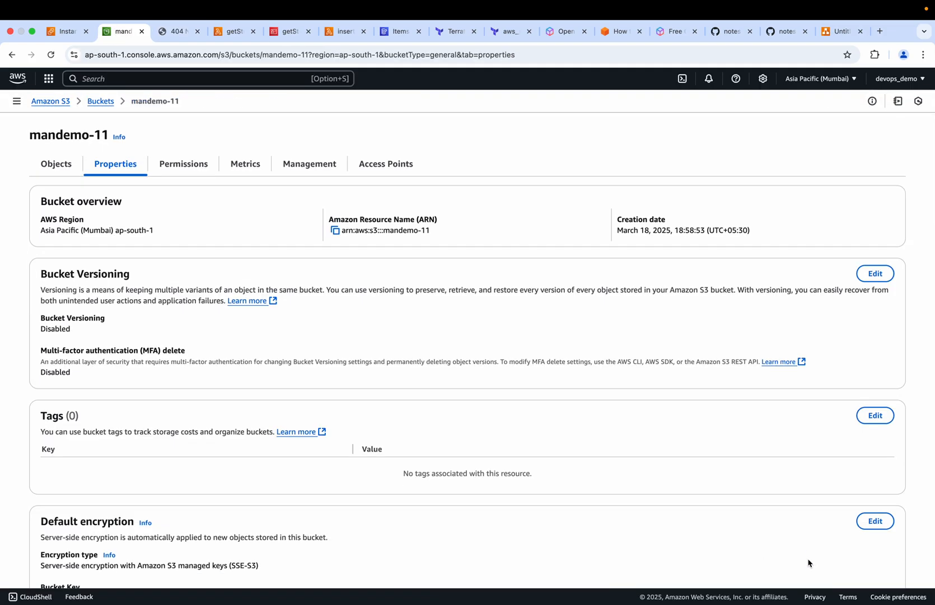
pyautogui.click(62, 166)
pyautogui.click(470, 311)
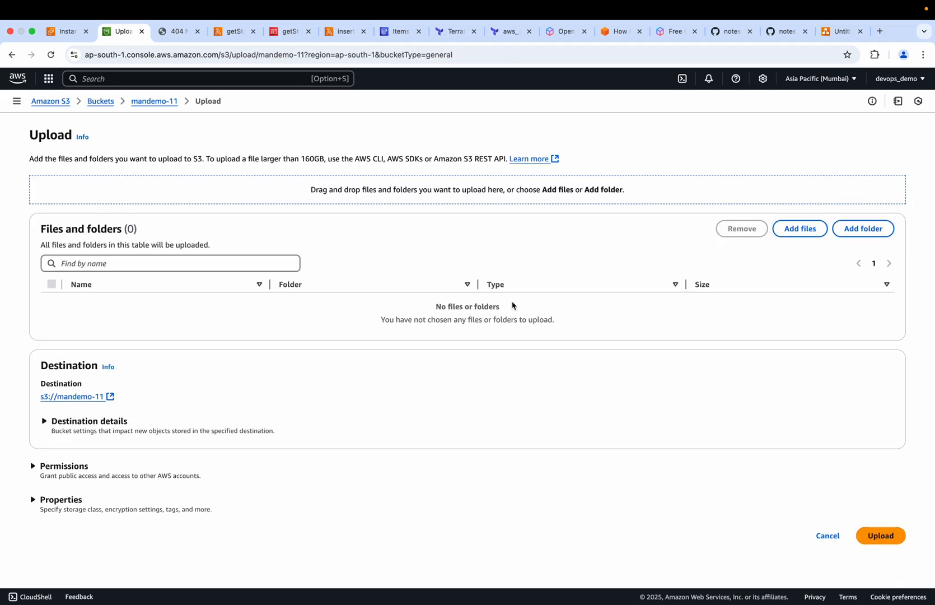
# Upload index.html and scripts.js from the Desktop's APIGatewayDemo folder to the bucket and close the upload status page
pyautogui.click(810, 231)
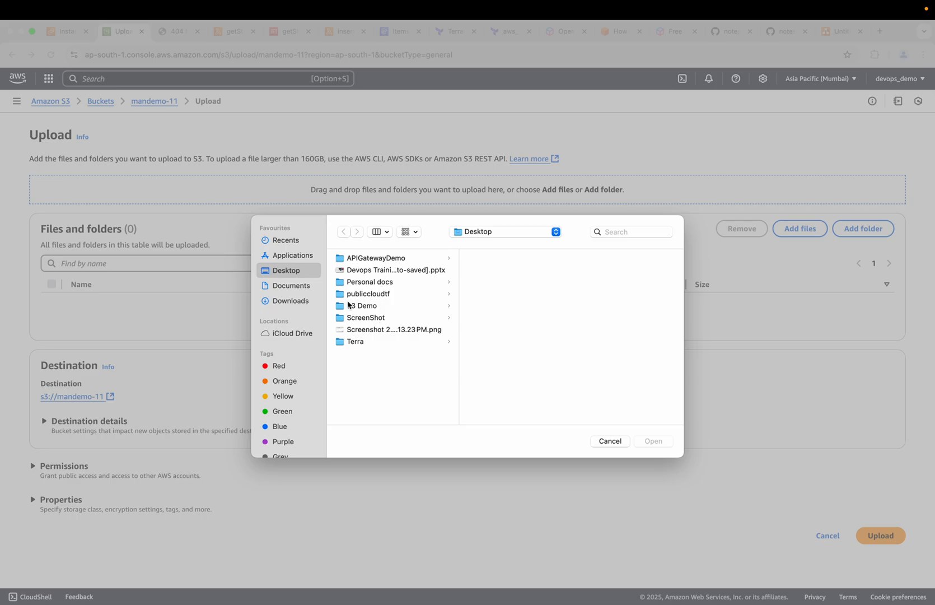
pyautogui.click(377, 259)
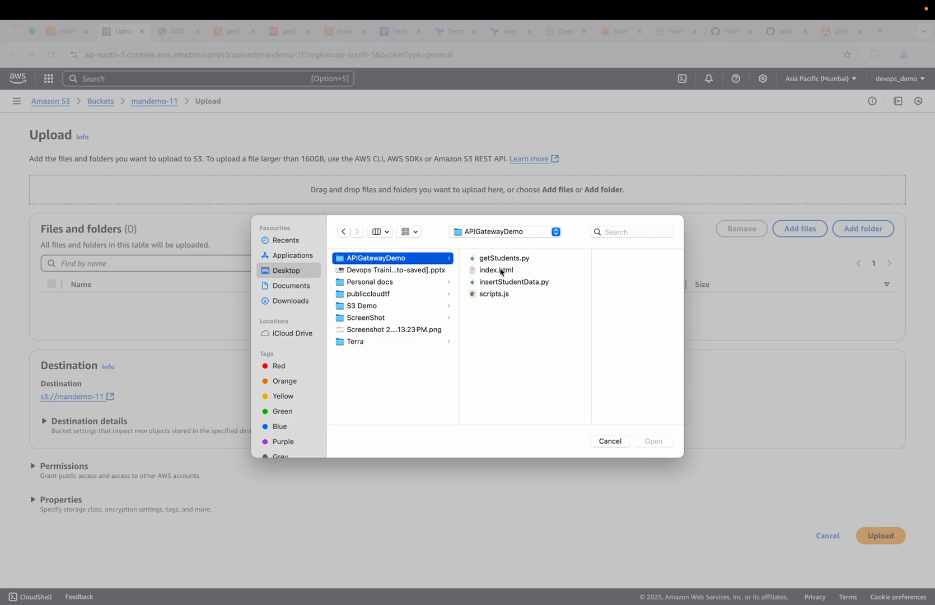
pyautogui.click(501, 271)
pyautogui.keyDown('super'); pyautogui.click(465, 293); pyautogui.keyUp('super')
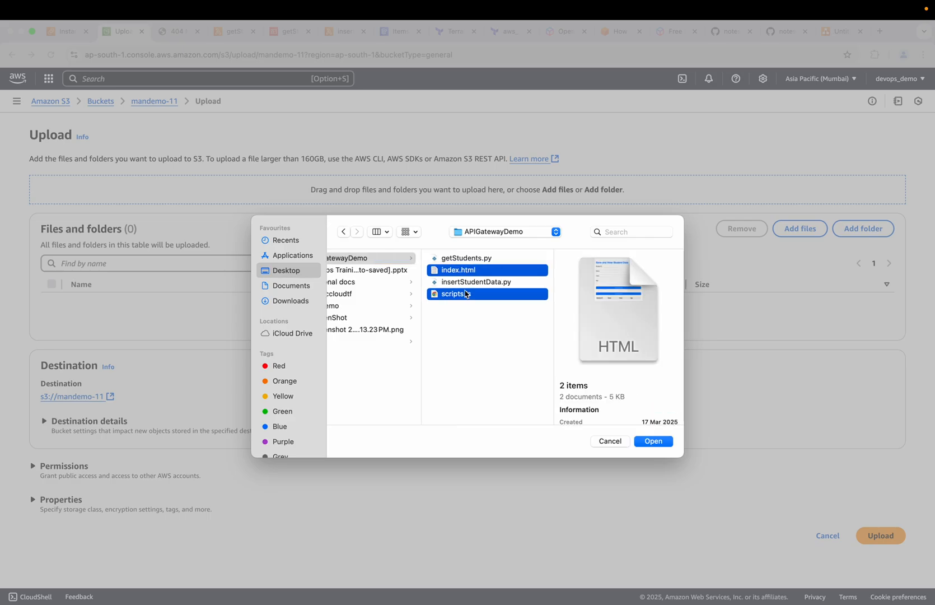
pyautogui.click(653, 442)
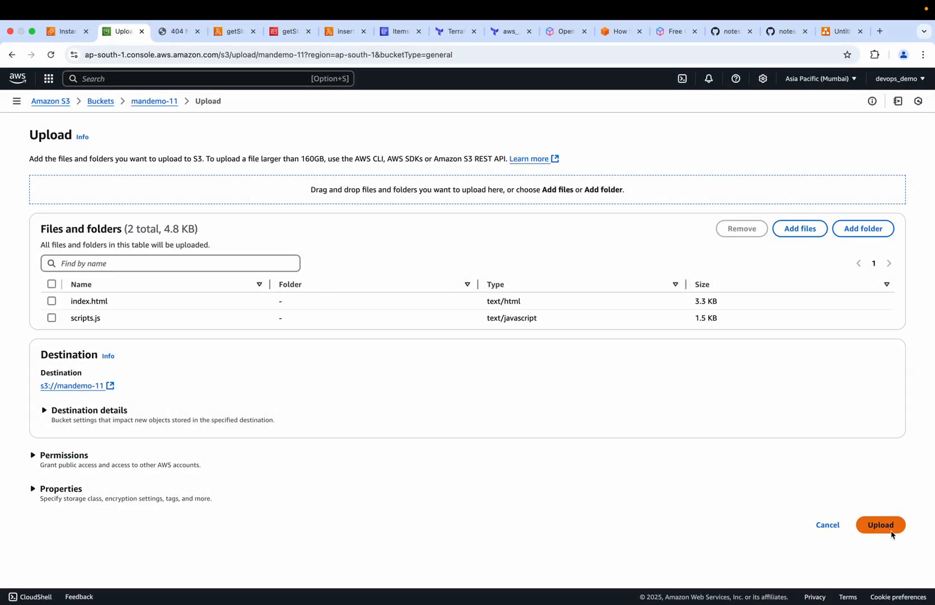
pyautogui.click(891, 531)
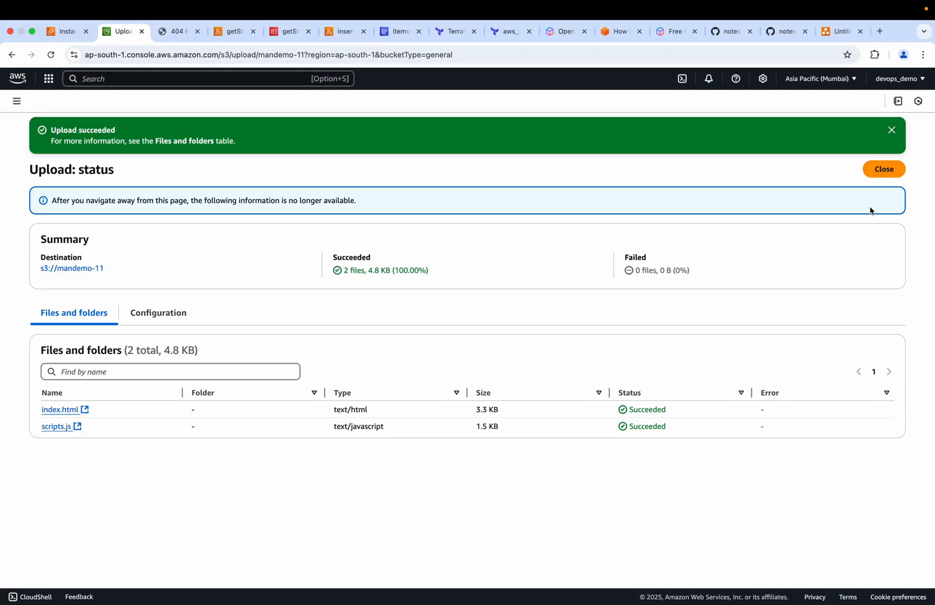
pyautogui.click(883, 173)
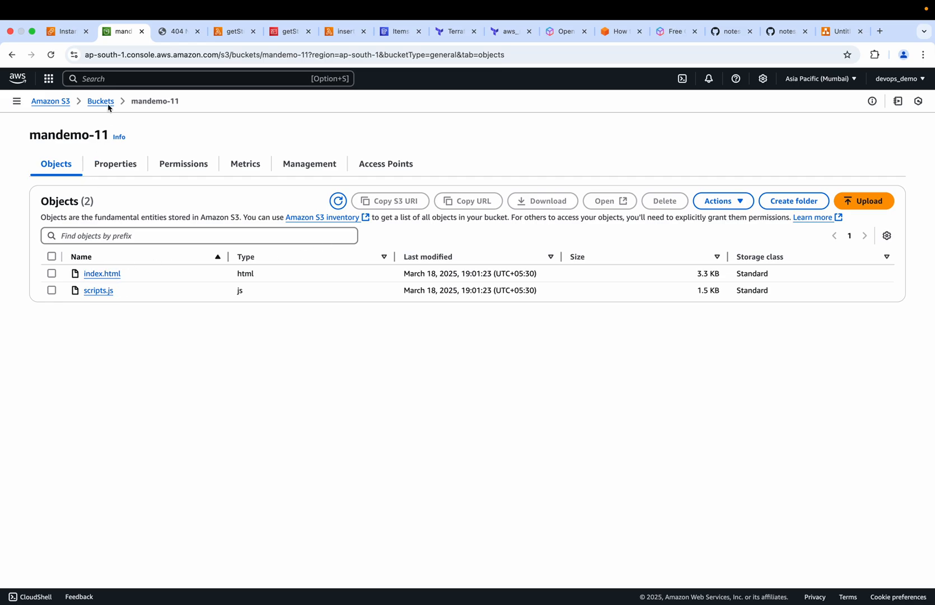
# Reload the mandemo-11 website endpoint and compare its Student ID, Name, Class and Age fields with the studentData table's columns
pyautogui.click(169, 34)
pyautogui.click(51, 55)
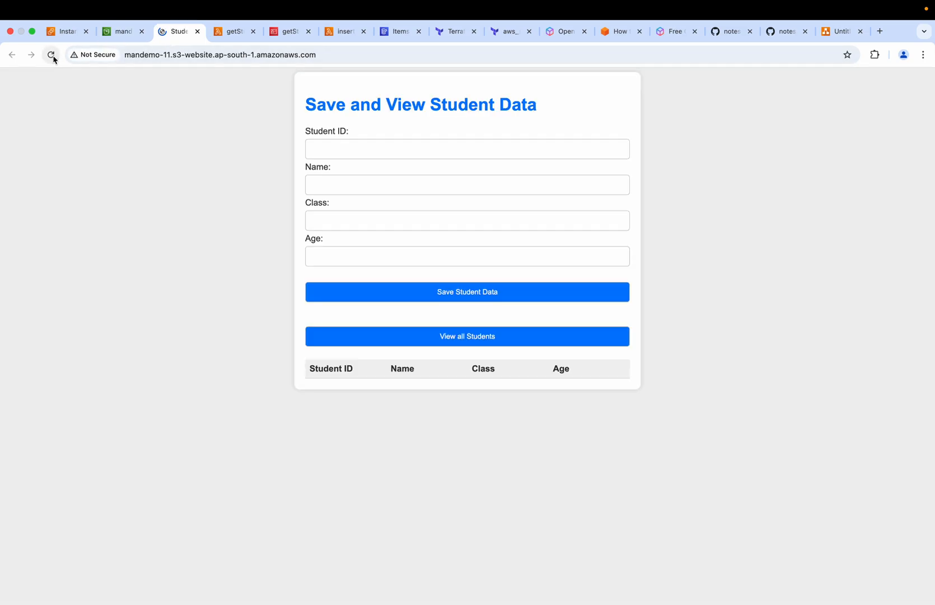
pyautogui.click(335, 150)
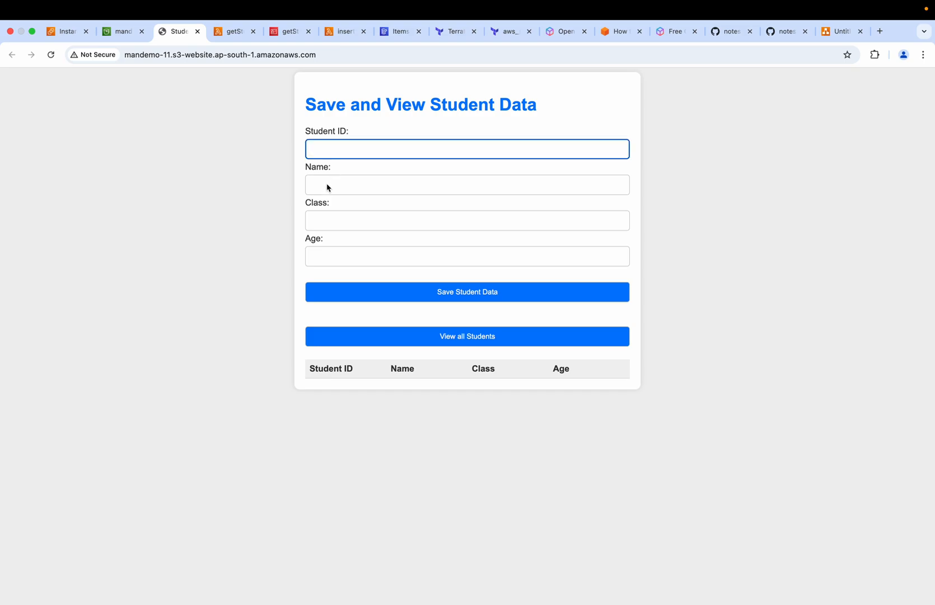
pyautogui.click(326, 186)
pyautogui.click(318, 221)
pyautogui.click(317, 257)
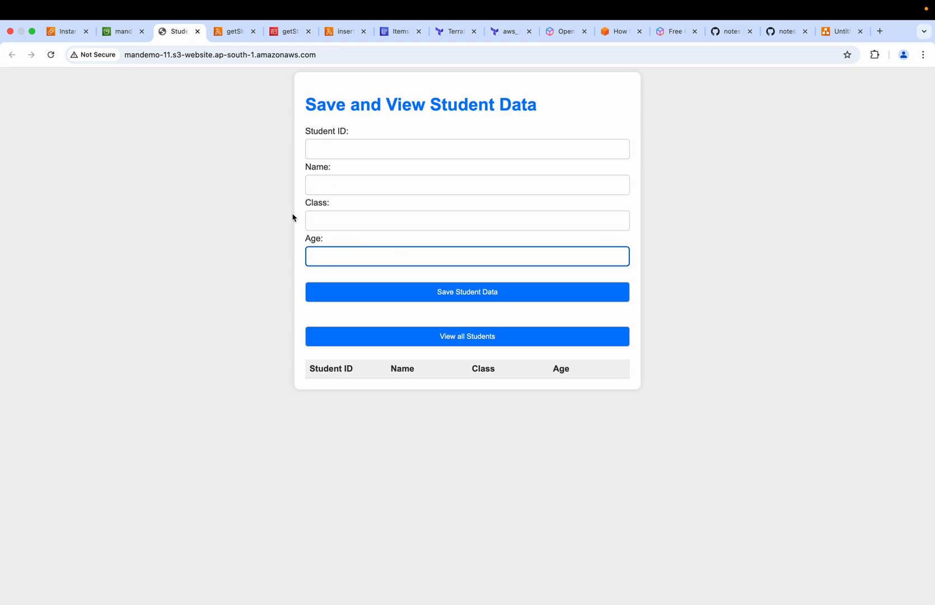
pyautogui.click(393, 33)
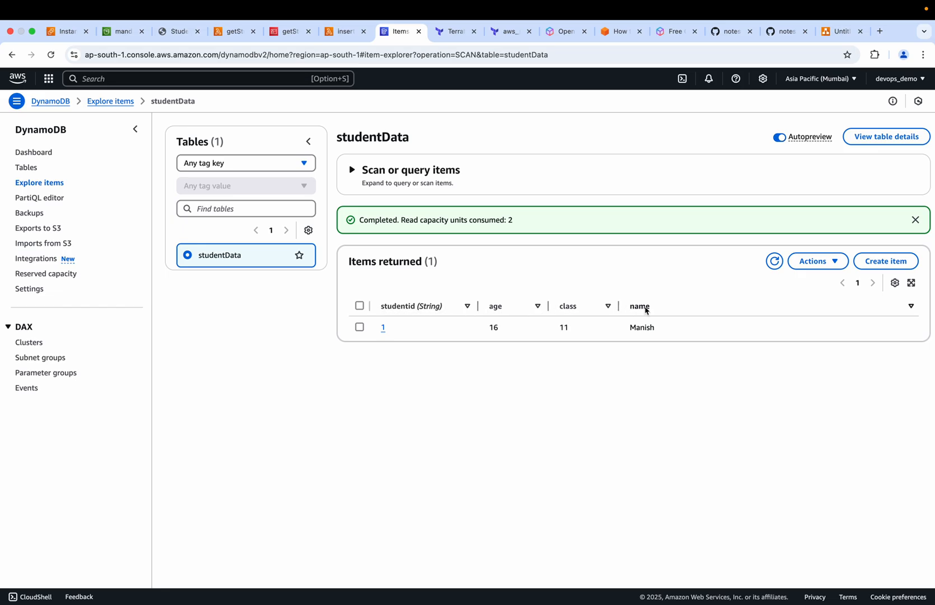
pyautogui.click(172, 34)
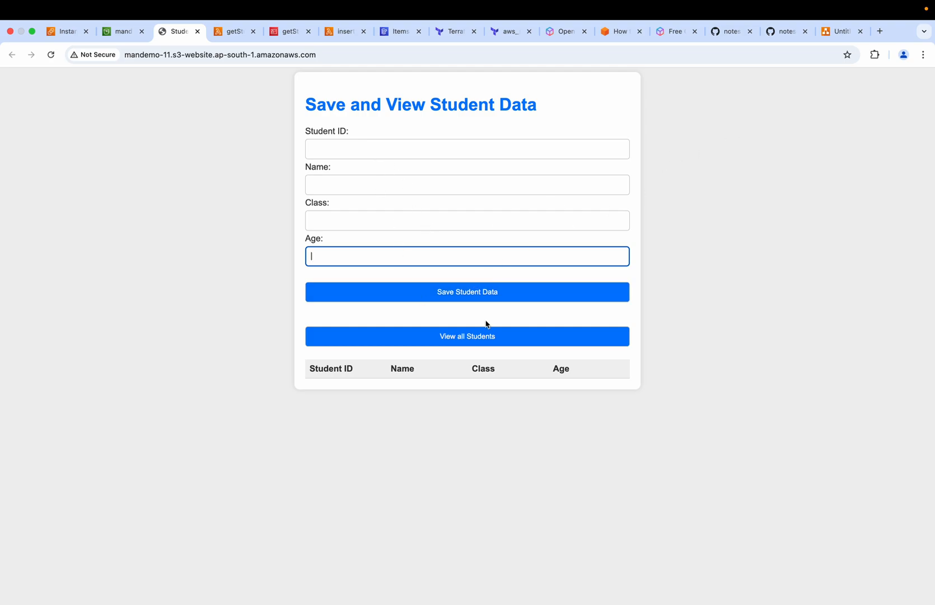
# Examine the APIGatewayDemo diagram's path from S3 bucket through API Gateway to the Lambda functions, alongside the student data form
pyautogui.click(830, 35)
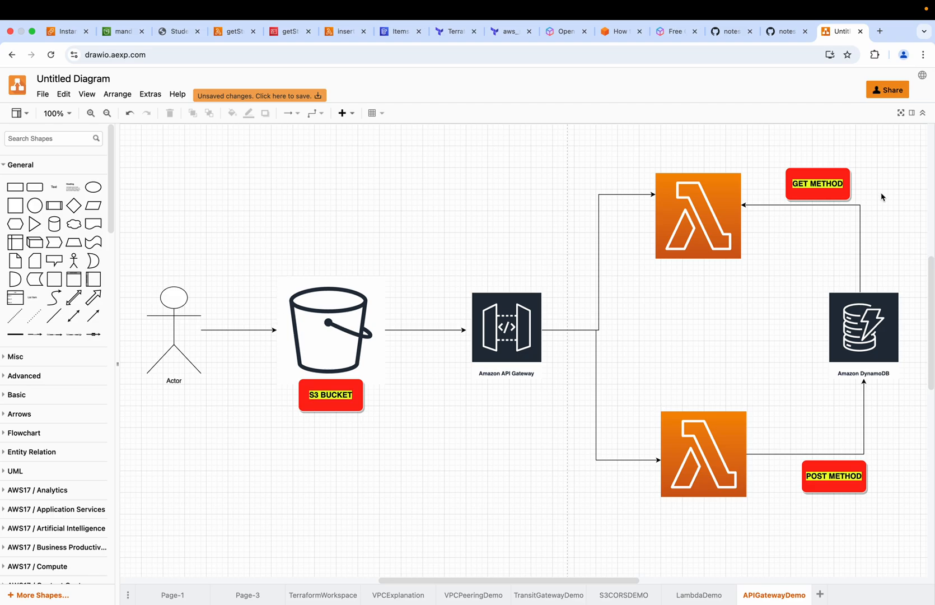
pyautogui.click(669, 242)
pyautogui.click(171, 32)
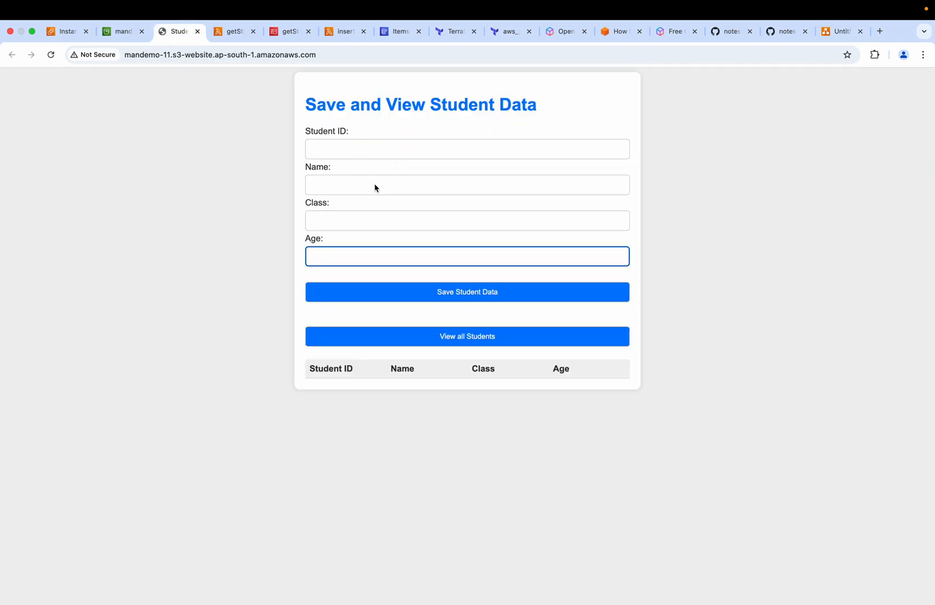
pyautogui.click(316, 147)
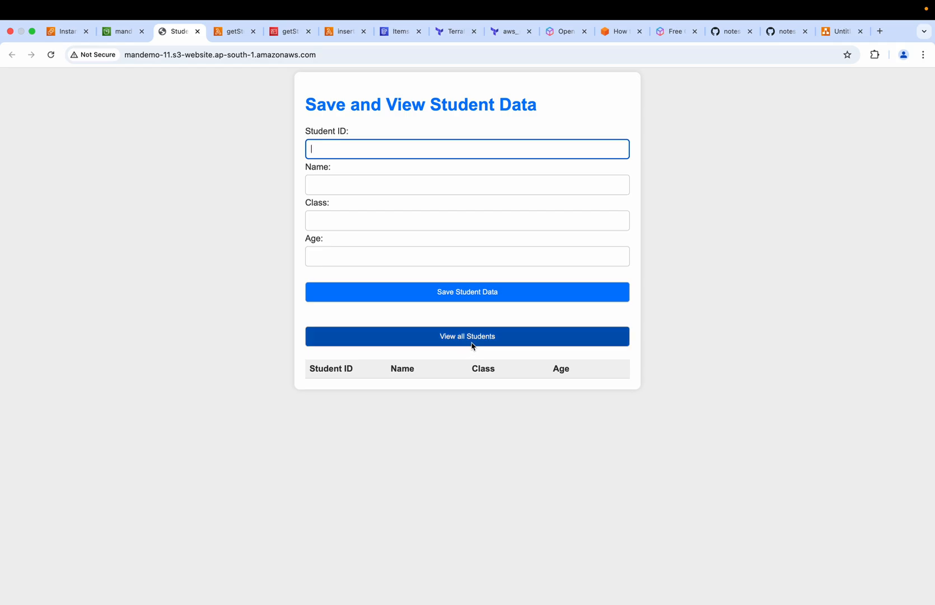
pyautogui.click(826, 34)
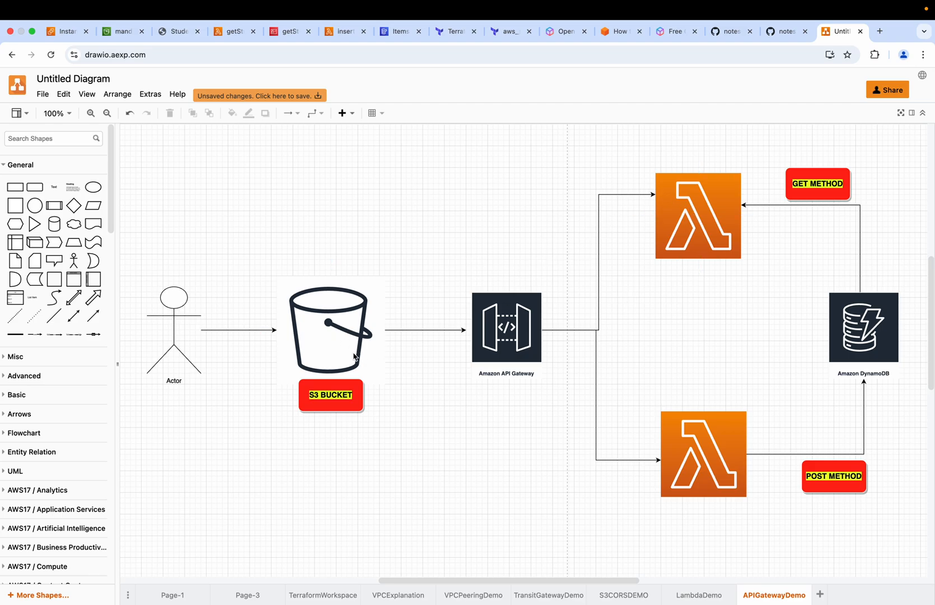
pyautogui.click(718, 178)
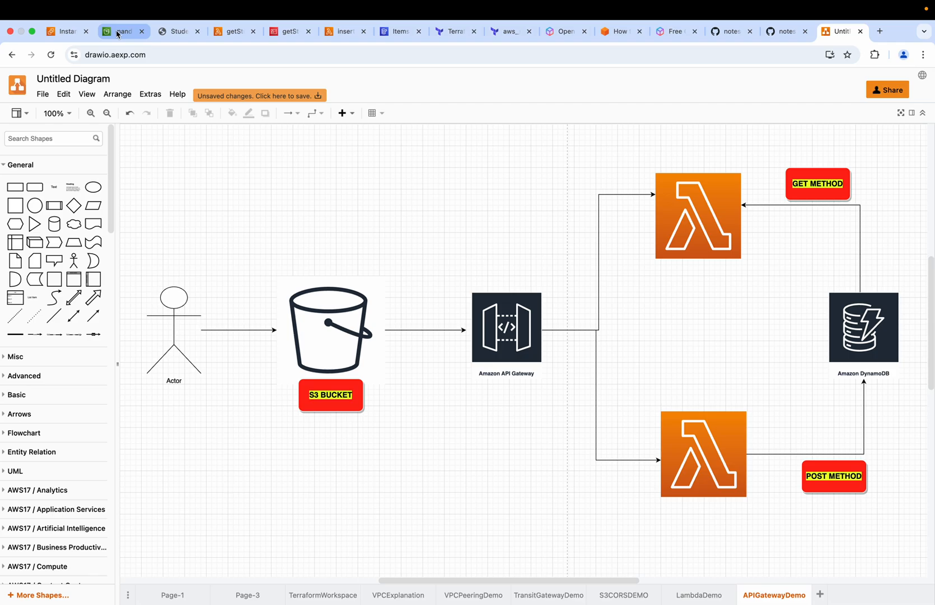
# From the EC2 console, search the AWS services for API Gateway and open it in a separate browser tab
pyautogui.click(67, 31)
pyautogui.scroll(-2, 102, 89)
pyautogui.press('BackSpace')
pyautogui.press('BackSpace')
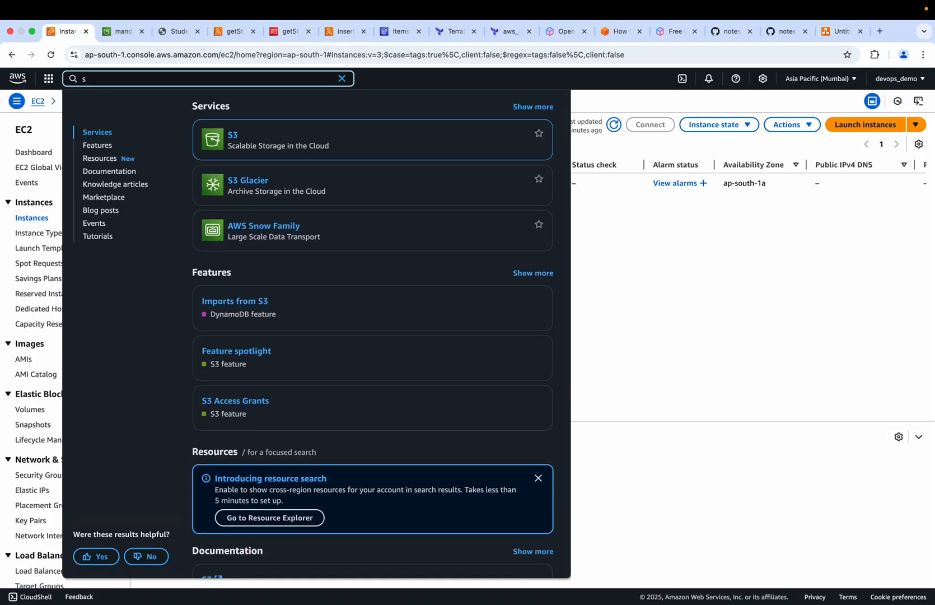
pyautogui.write('apigat')
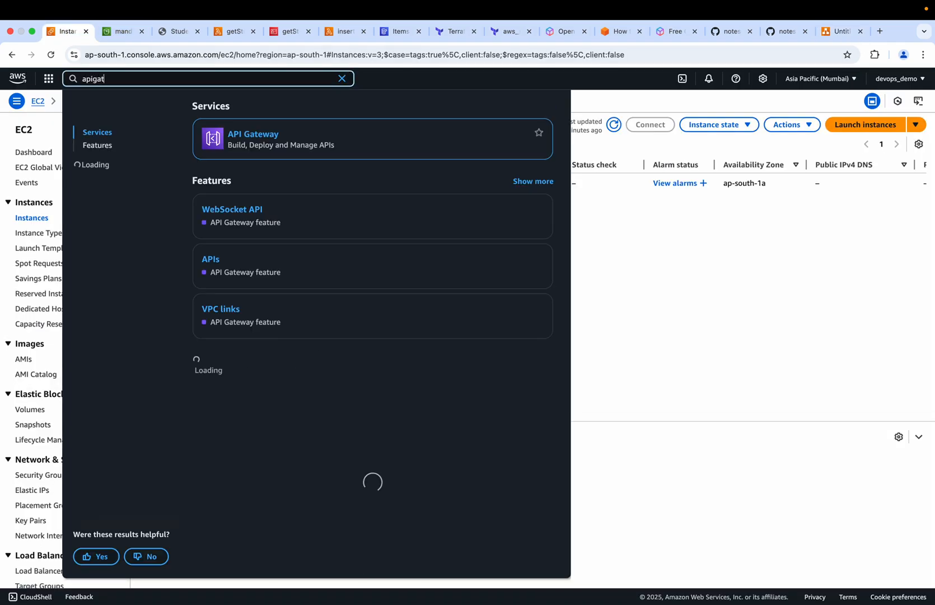
pyautogui.keyDown('super'); pyautogui.click(251, 138); pyautogui.keyUp('super')
pyautogui.click(112, 34)
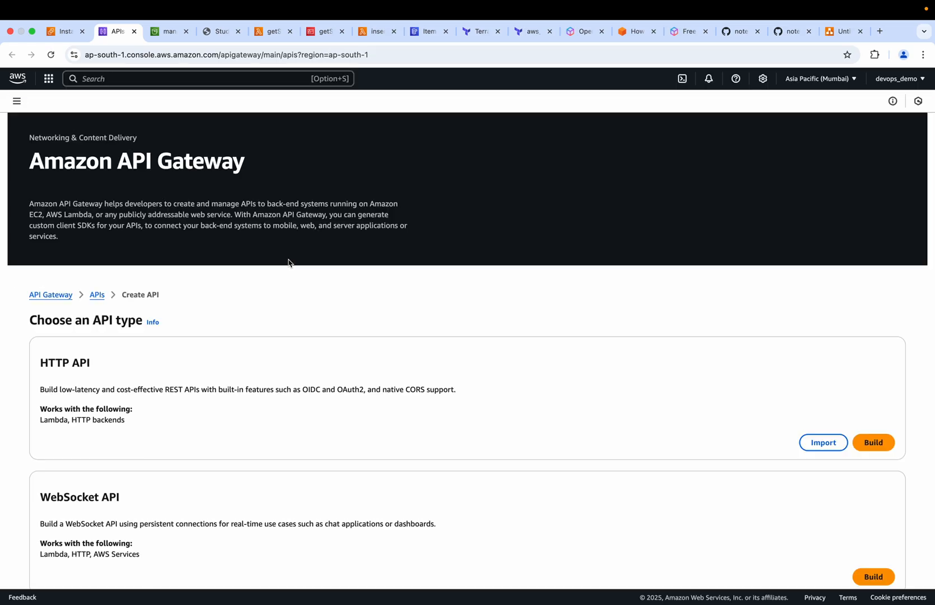
pyautogui.scroll(-5, 336, 438)
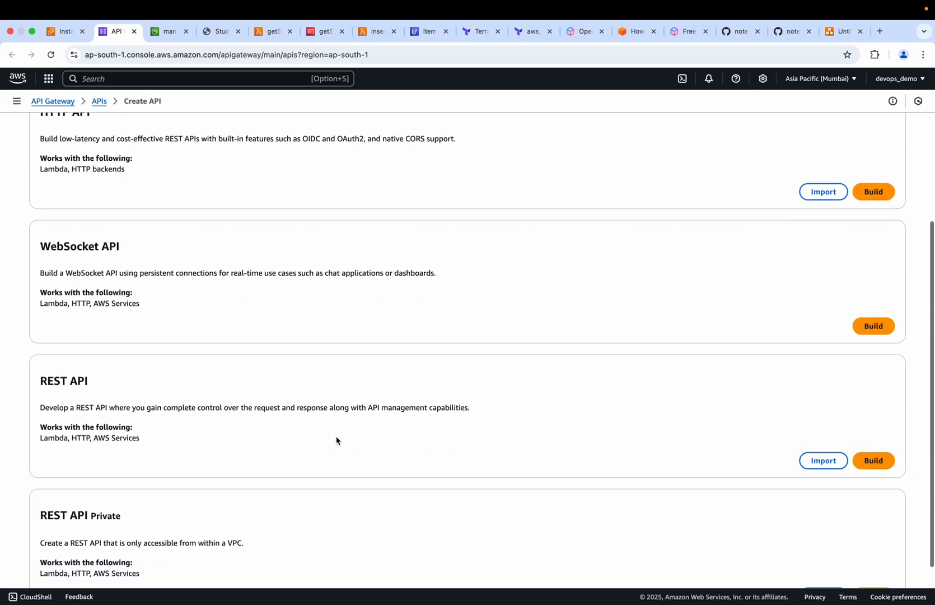
pyautogui.click(874, 444)
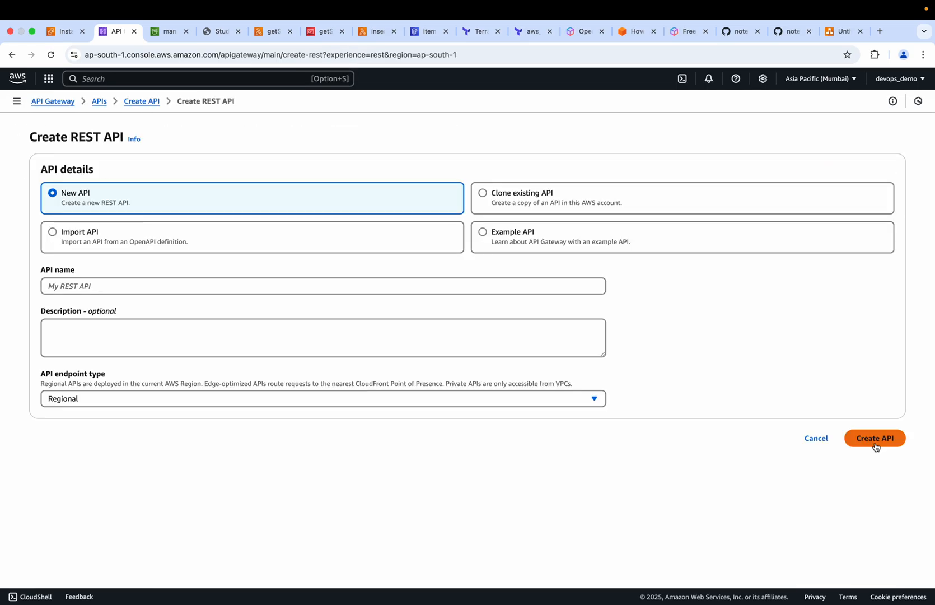
pyautogui.click(74, 291)
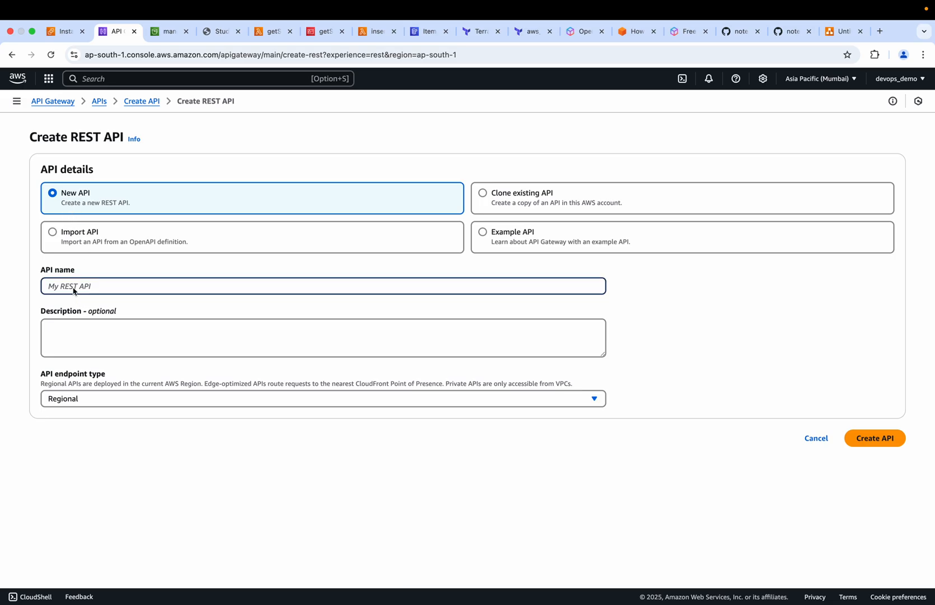
pyautogui.click(88, 401)
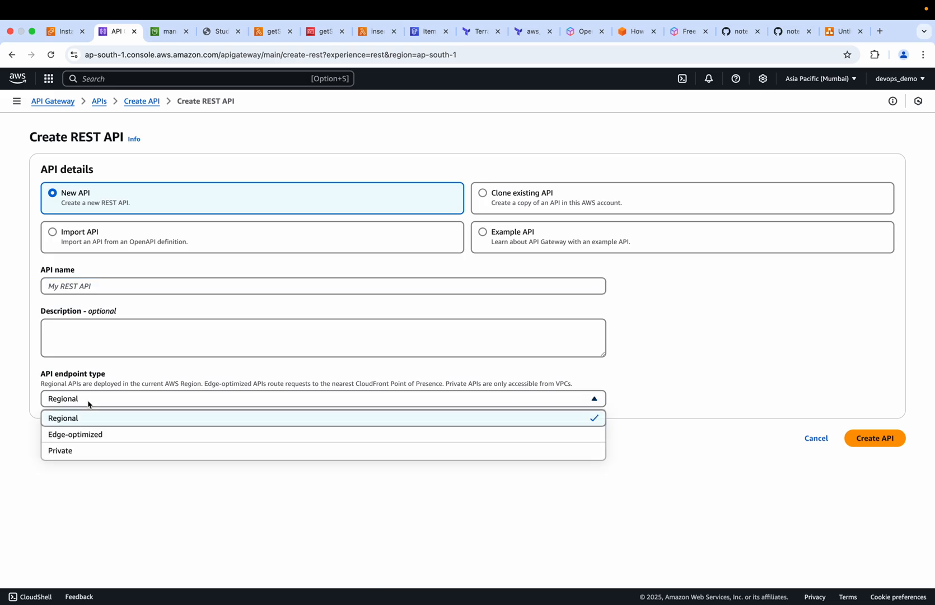
pyautogui.click(87, 434)
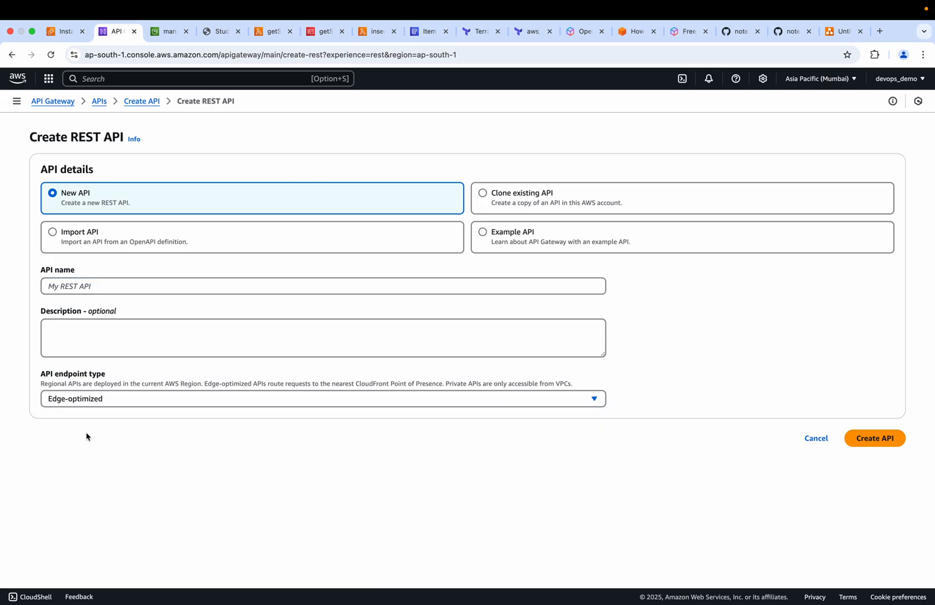
pyautogui.click(65, 290)
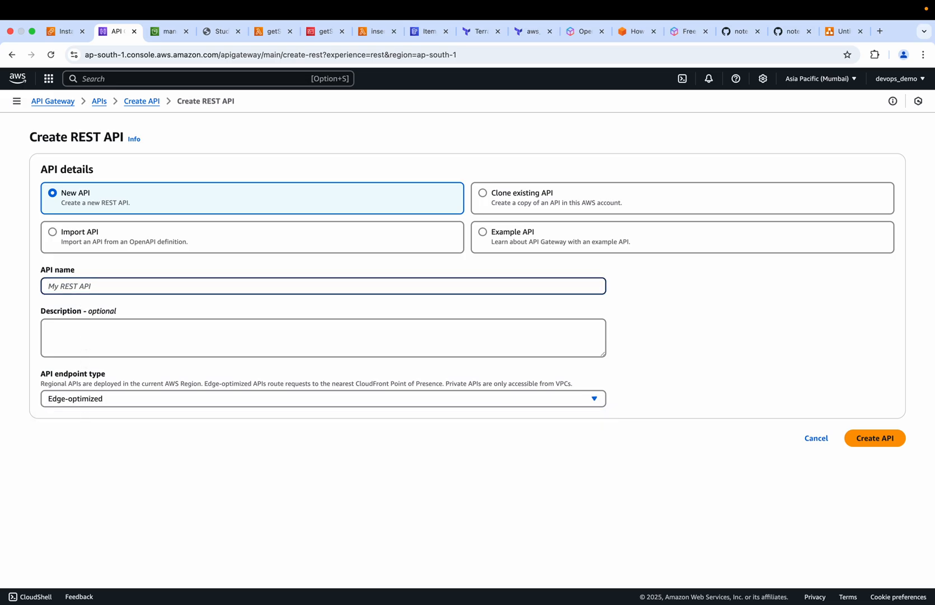
pyautogui.write('getStudentData')
pyautogui.click(104, 107)
# Create a new REST API named getStudentData with the Edge-optimized endpoint type and an empty description
pyautogui.scroll(-5, 151, 513)
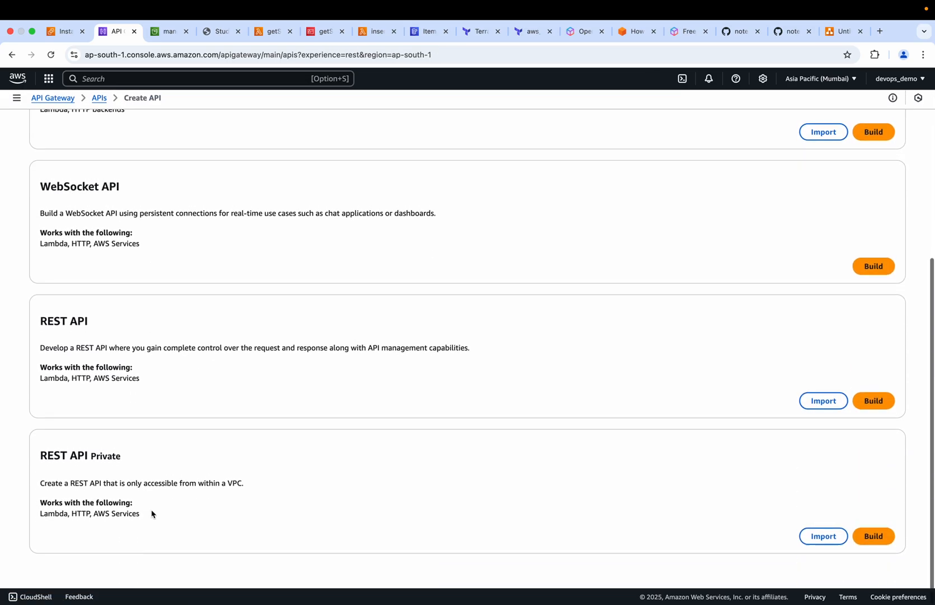
pyautogui.click(873, 404)
pyautogui.click(72, 287)
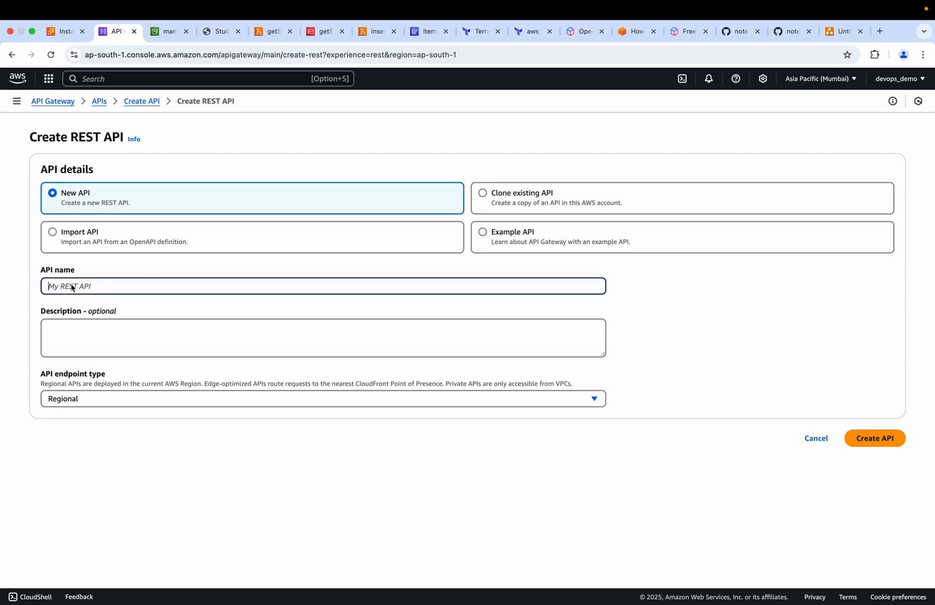
pyautogui.write('getStudentData')
pyautogui.click(50, 335)
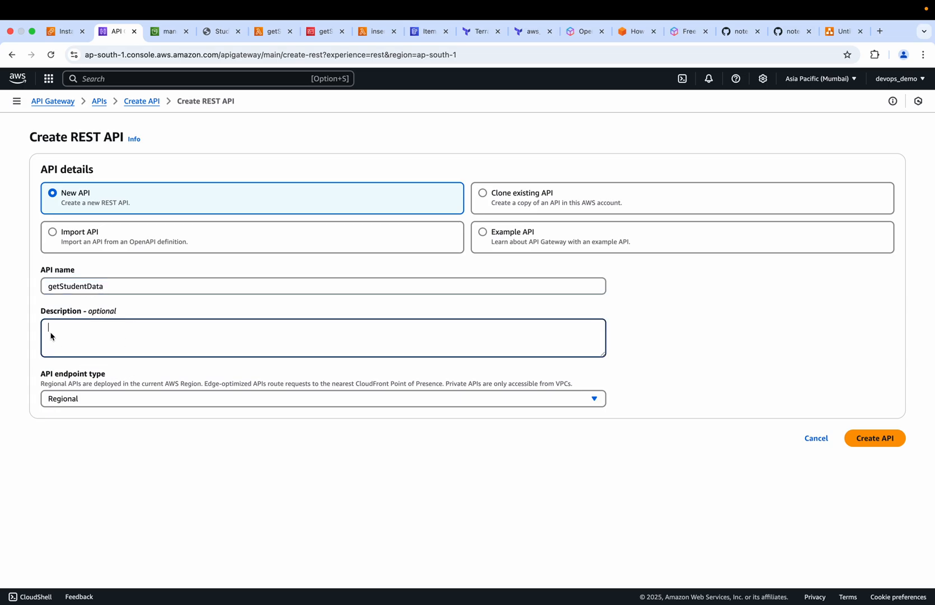
pyautogui.click(394, 398)
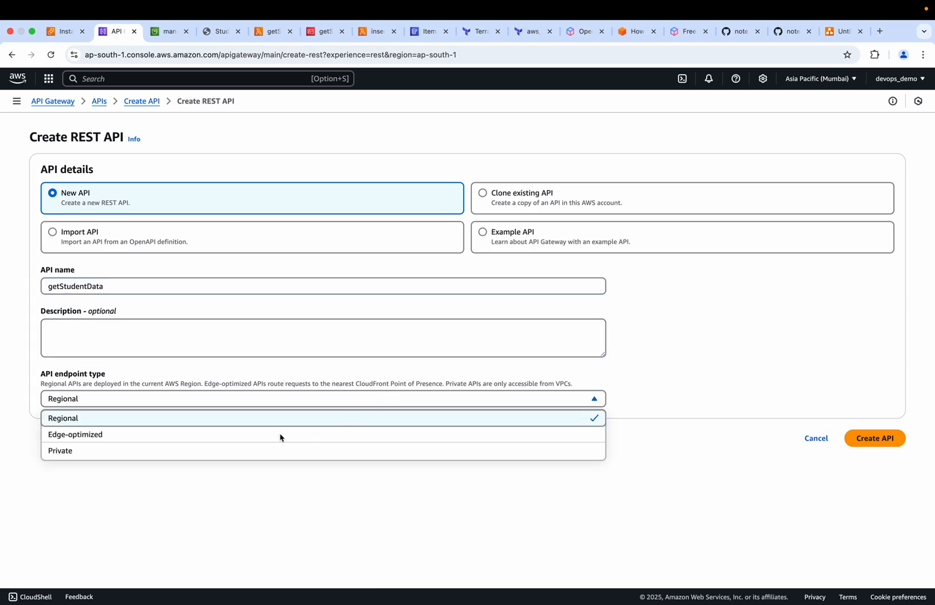
pyautogui.click(93, 435)
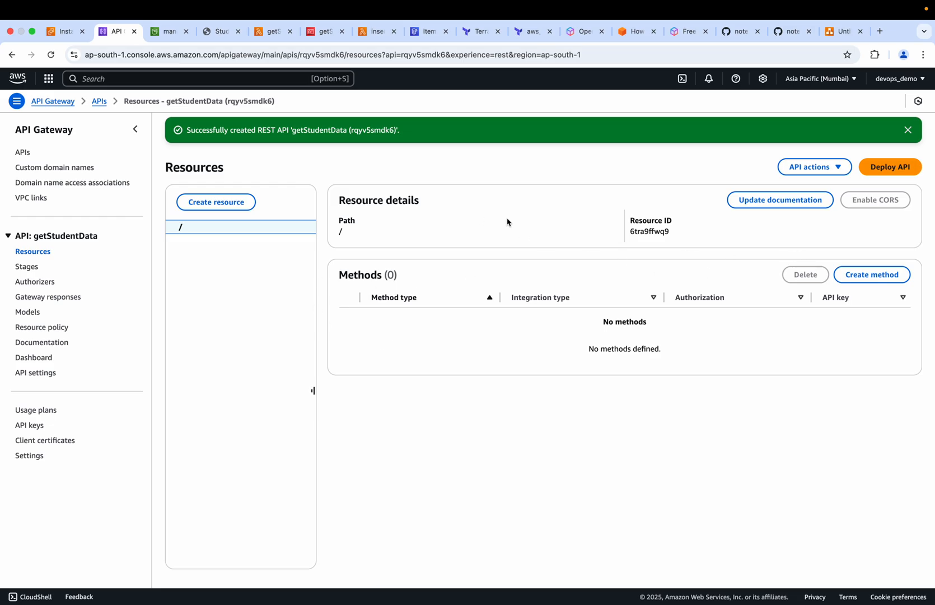
# Start a new method on the root resource with method type GET and the Lambda function integration type
pyautogui.click(841, 276)
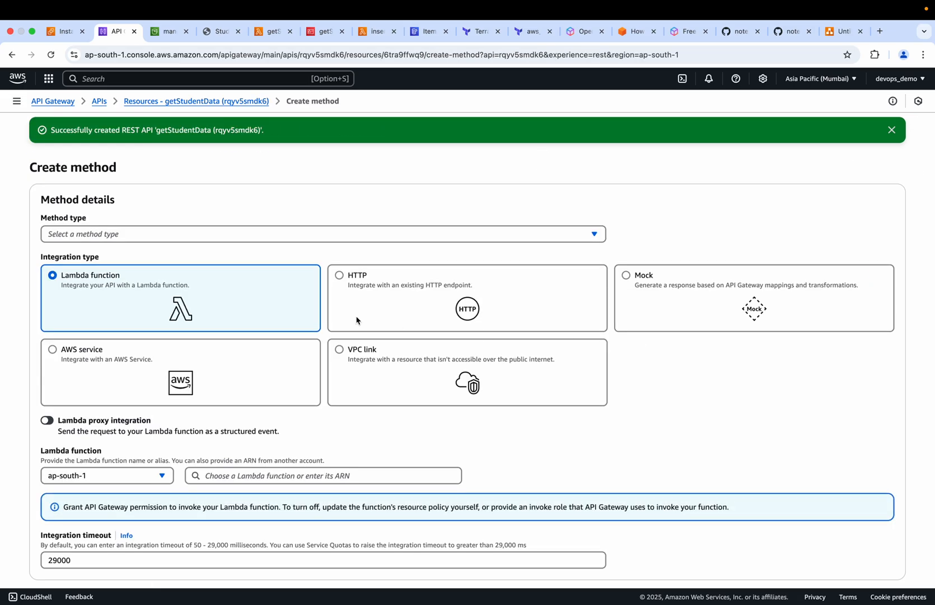
pyautogui.click(96, 234)
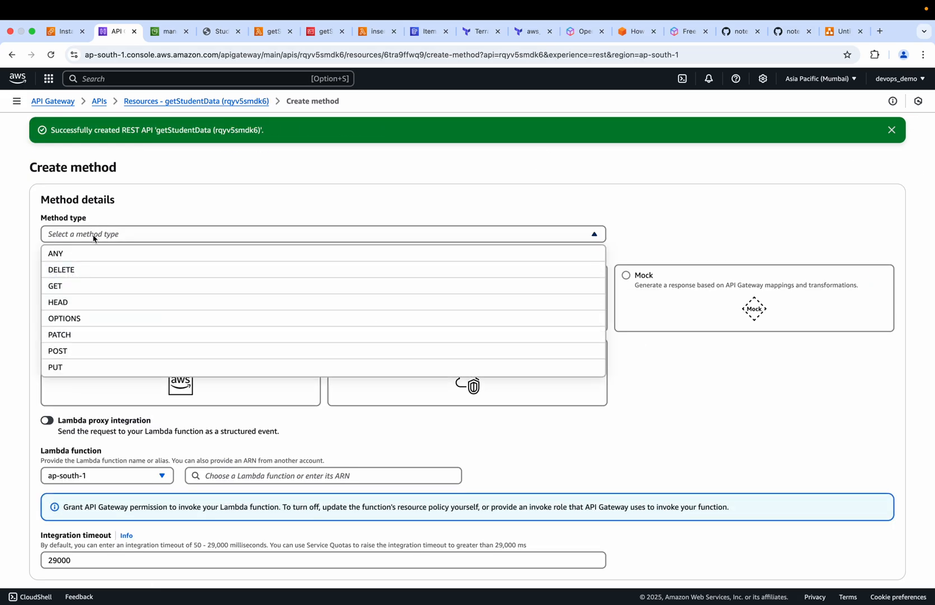
pyautogui.click(68, 291)
pyautogui.scroll(-3, 90, 267)
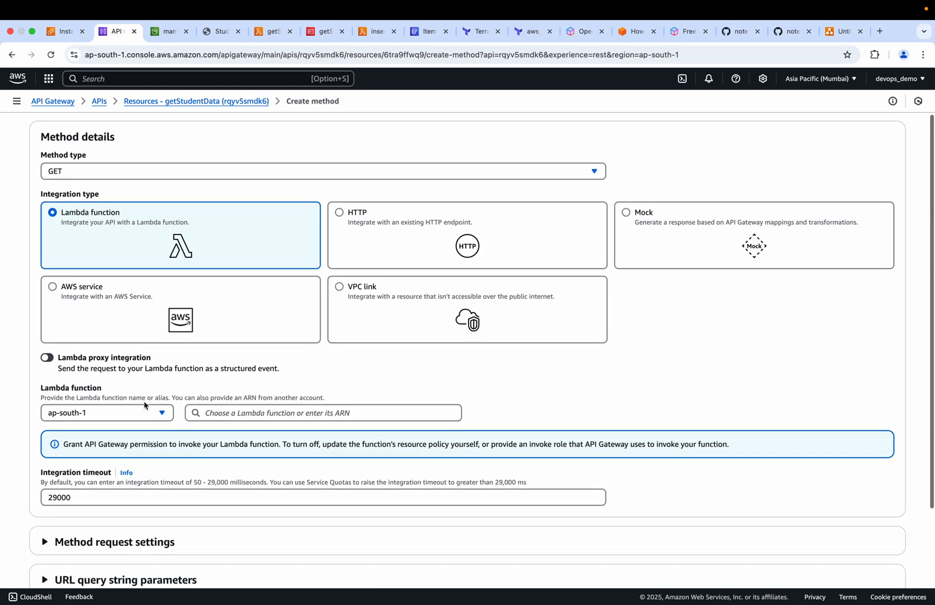
pyautogui.scroll(1, 95, 258)
pyautogui.scroll(-1, 158, 277)
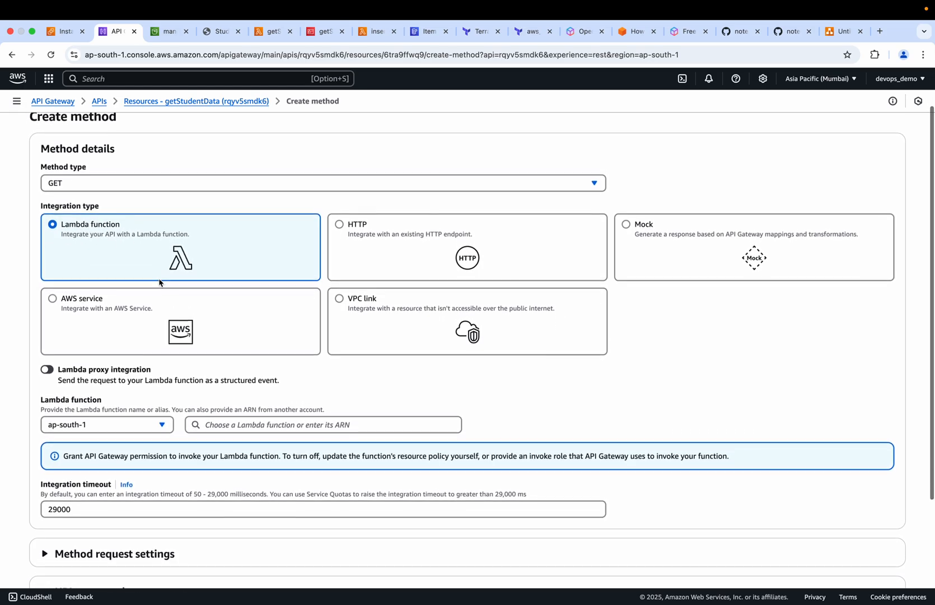
pyautogui.scroll(2, 159, 278)
# Check the GET path in the APIGatewayDemo diagram and assign the getStudentData Lambda function in ap-south-1 to the method
pyautogui.click(842, 31)
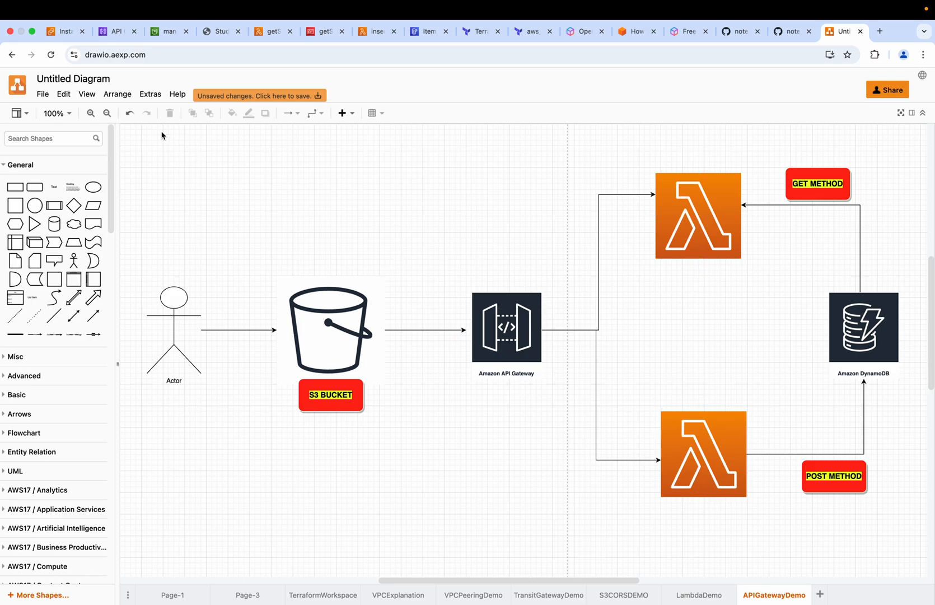
pyautogui.click(116, 32)
pyautogui.scroll(-4, 151, 441)
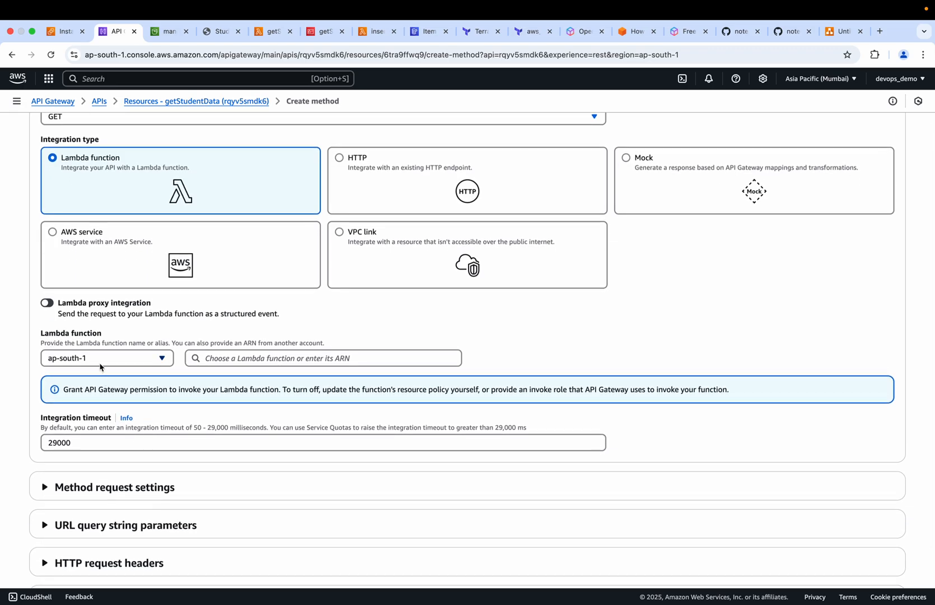
pyautogui.click(226, 359)
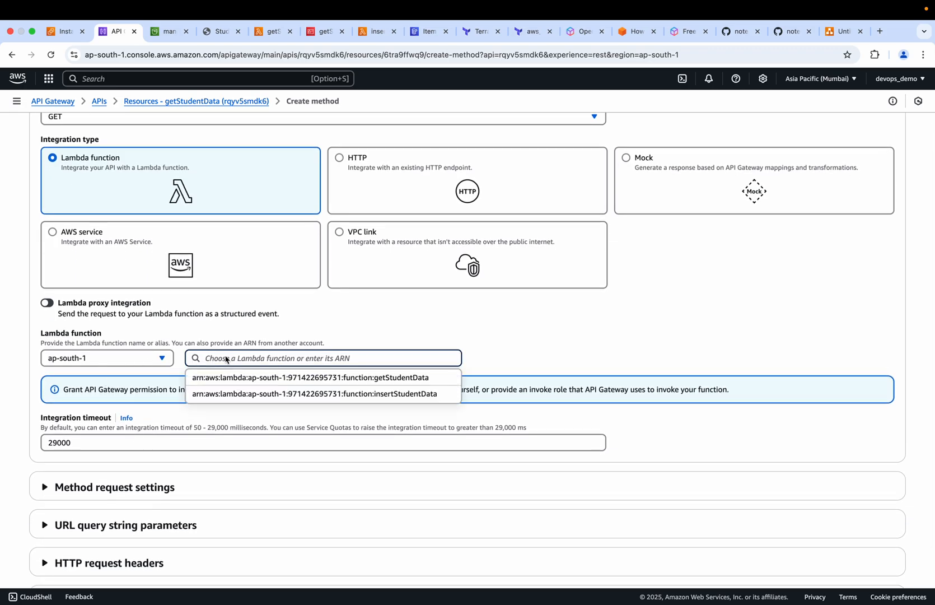
pyautogui.click(385, 379)
pyautogui.scroll(-3, 178, 432)
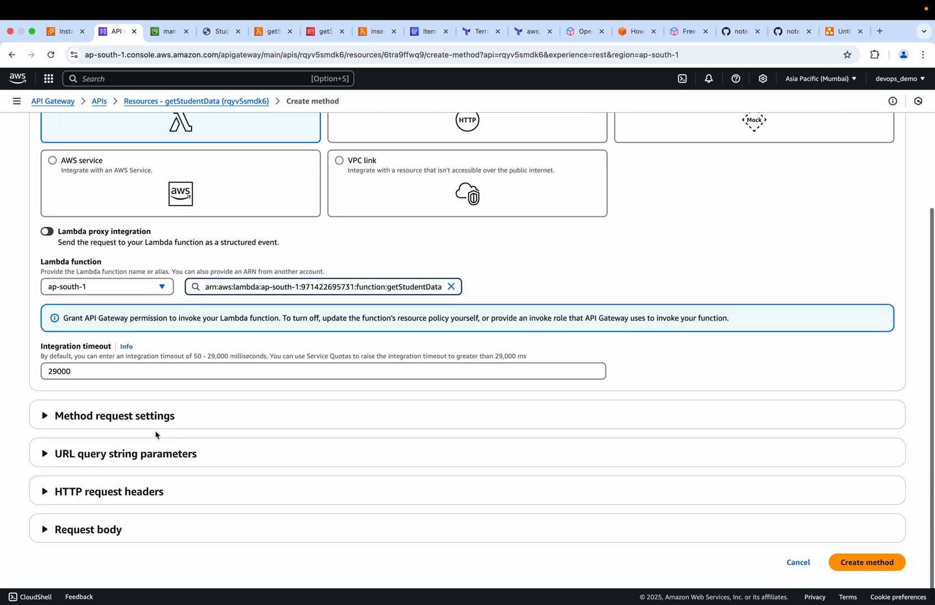
# Expand the method request, URL query string and request body settings, keep their defaults with authorization None, and create the GET method
pyautogui.click(45, 416)
pyautogui.scroll(-5, 45, 437)
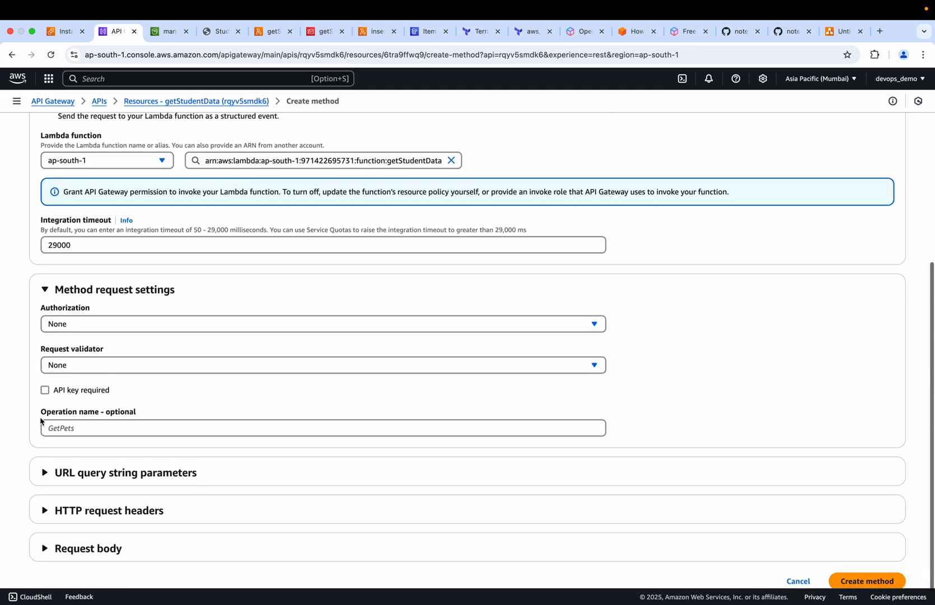
pyautogui.click(45, 451)
pyautogui.scroll(-2, 48, 493)
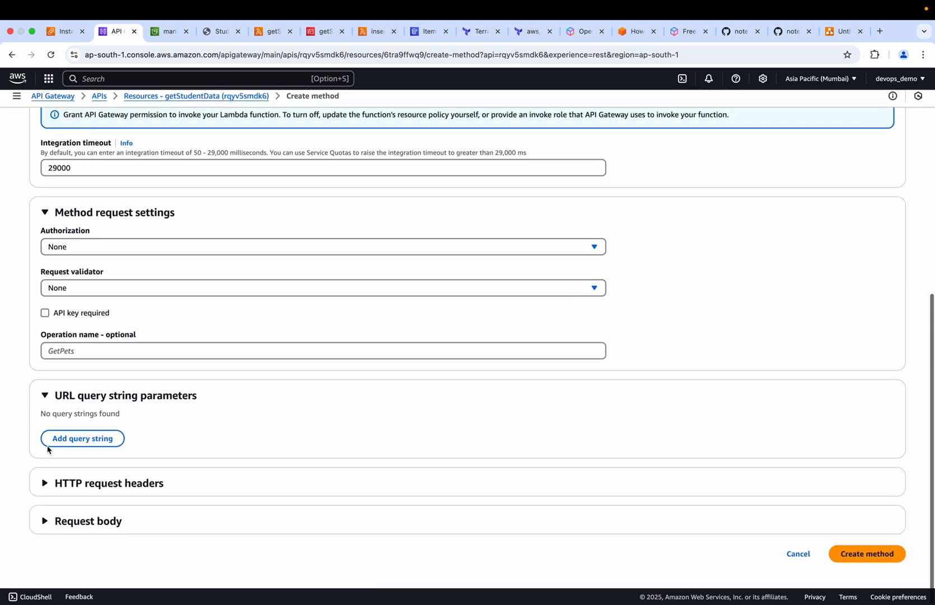
pyautogui.click(45, 526)
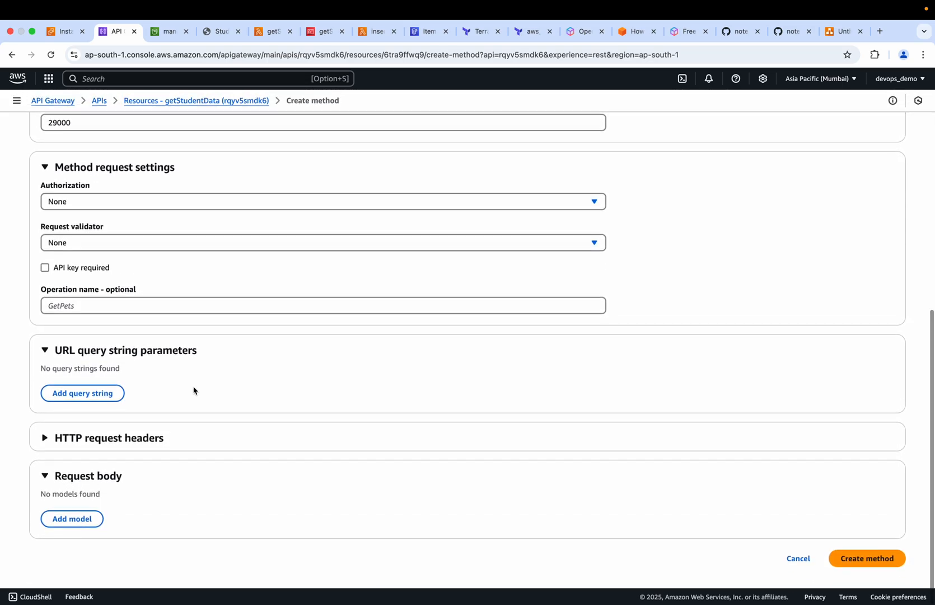
pyautogui.scroll(-2, 194, 390)
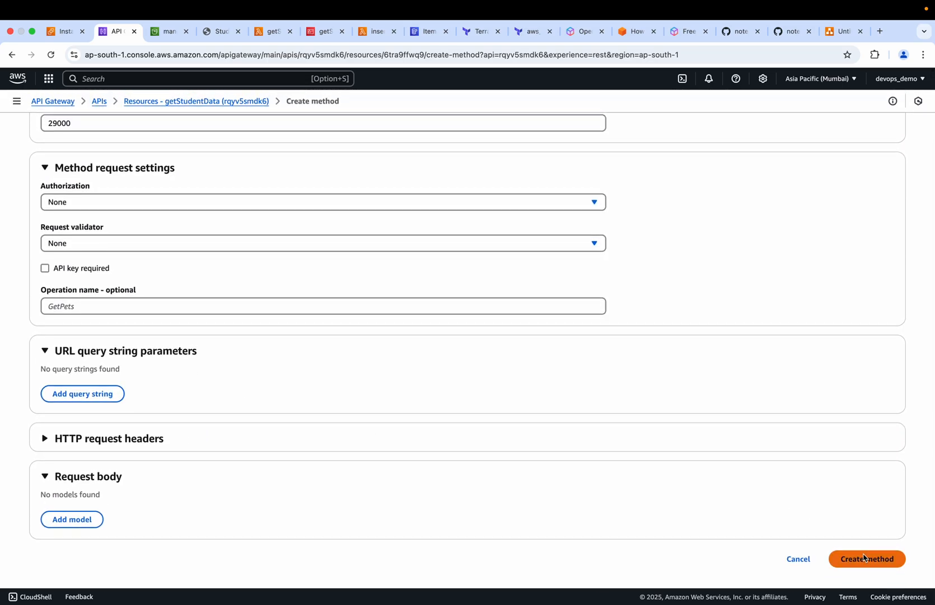
pyautogui.click(871, 559)
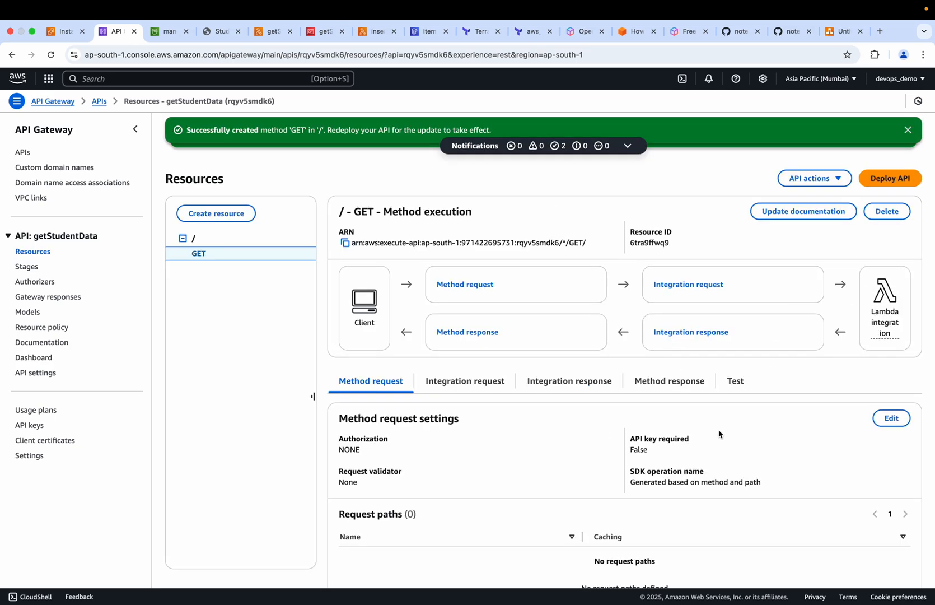
# Deploy the getStudentData API to a new stage named prod and review the stage's details
pyautogui.scroll(-3, 720, 435)
pyautogui.scroll(3, 761, 286)
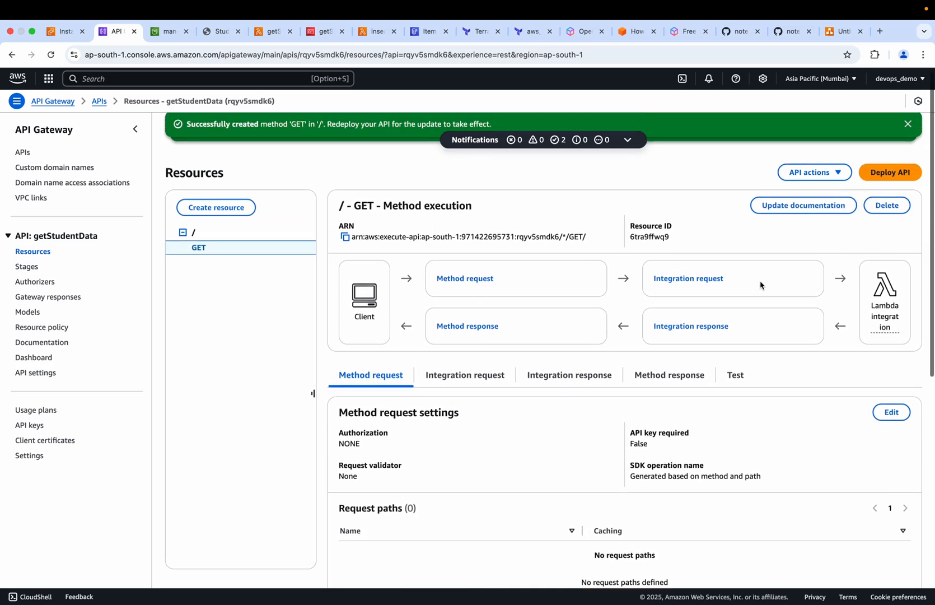
pyautogui.click(892, 179)
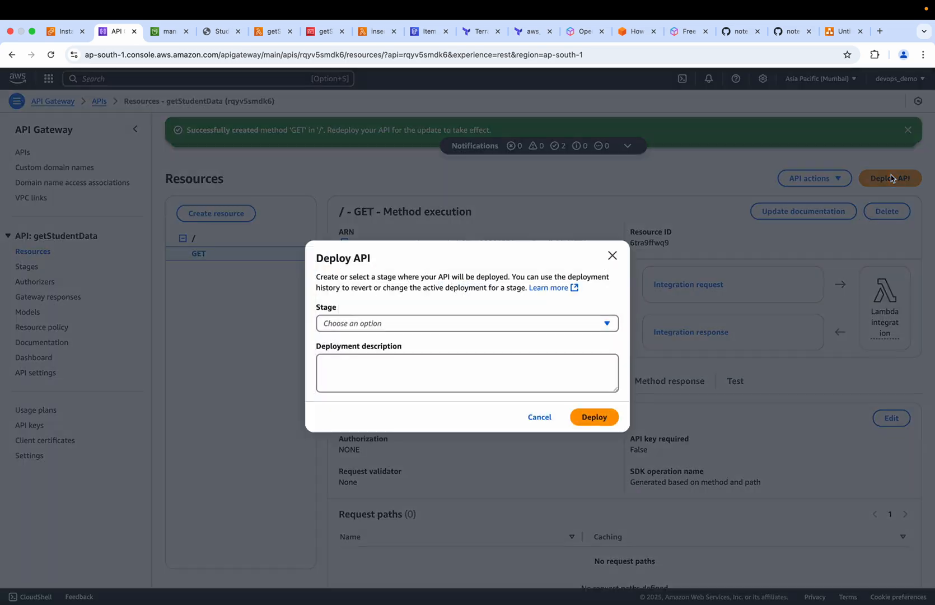
pyautogui.click(485, 323)
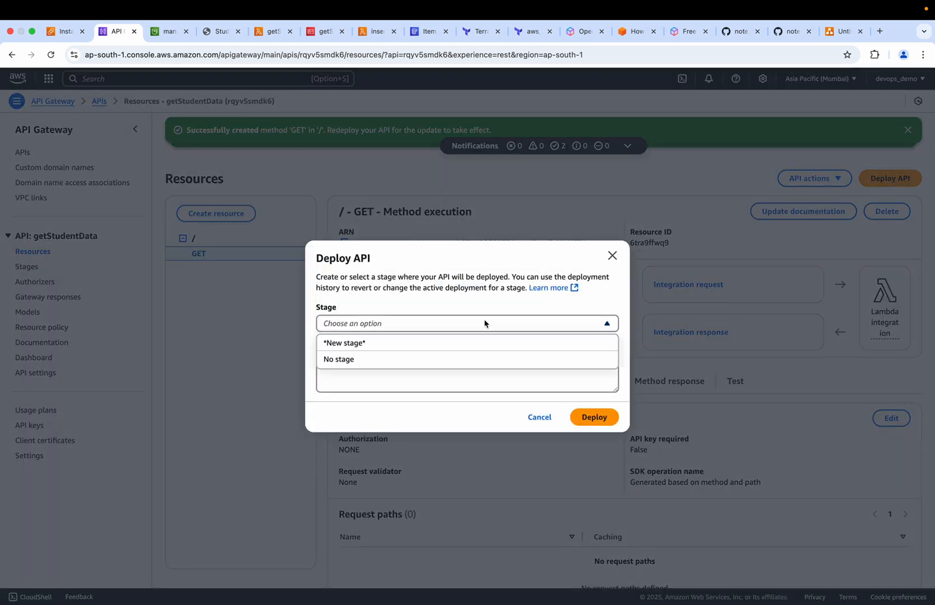
pyautogui.click(354, 347)
pyautogui.click(349, 317)
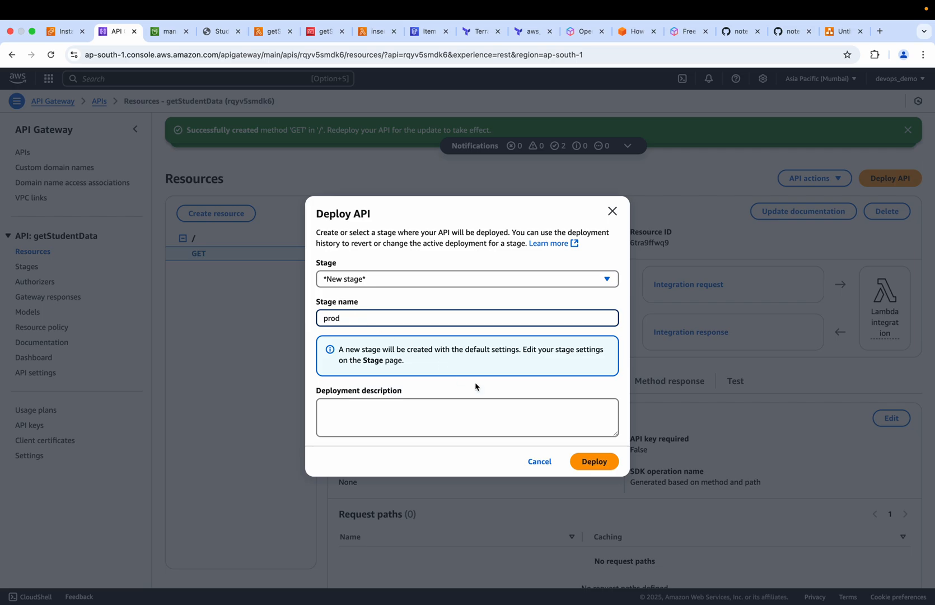
pyautogui.click(594, 465)
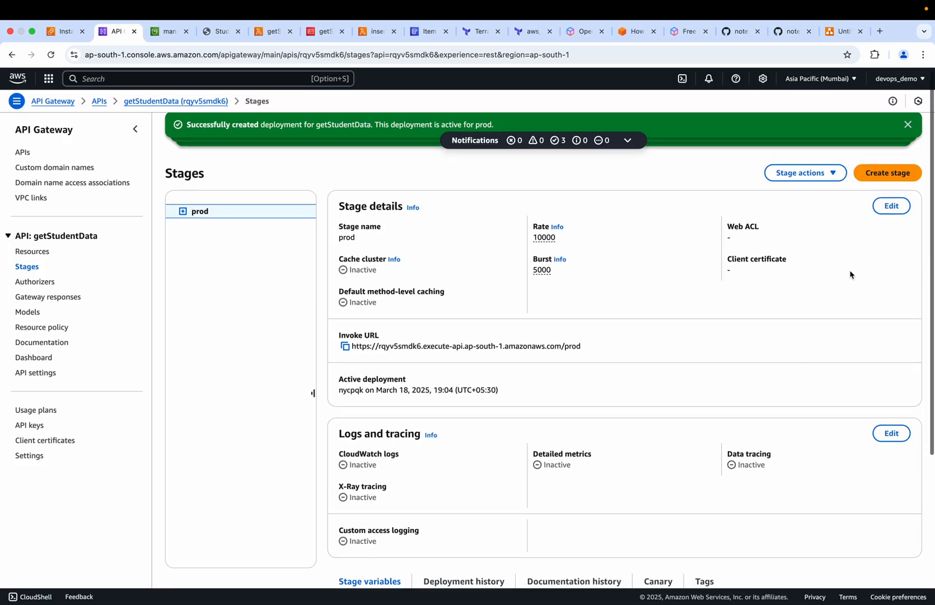
pyautogui.scroll(-5, 714, 464)
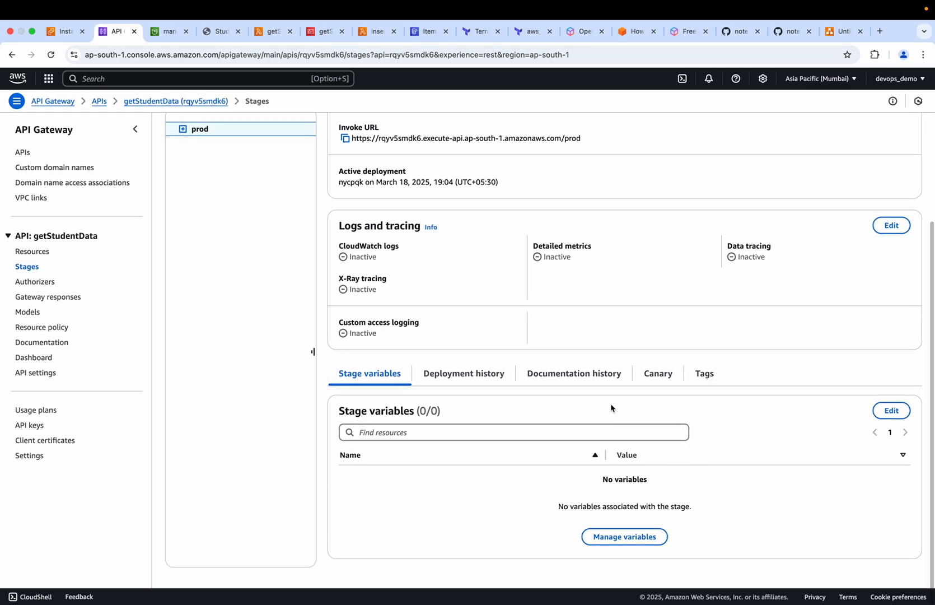
pyautogui.scroll(5, 620, 349)
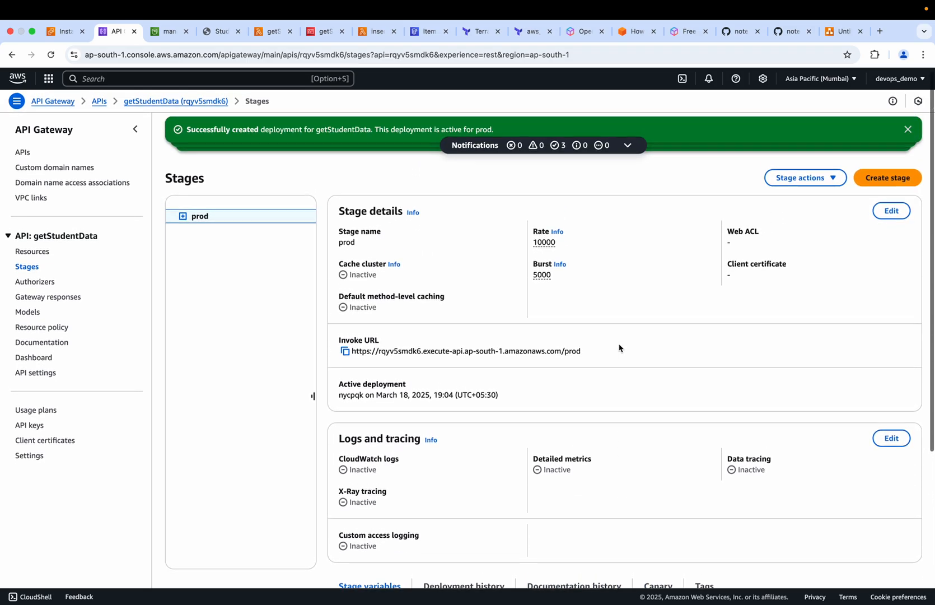
pyautogui.scroll(-5, 619, 350)
pyautogui.scroll(5, 498, 386)
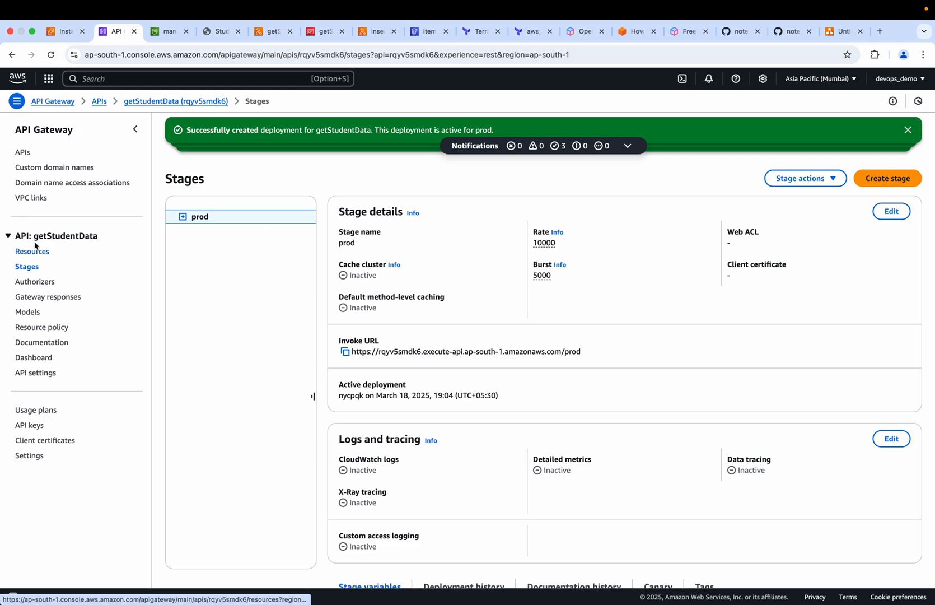
# Test the getStudentData API's root GET method without query strings or headers, and compare the response with the APIGatewayDemo diagram
pyautogui.click(23, 156)
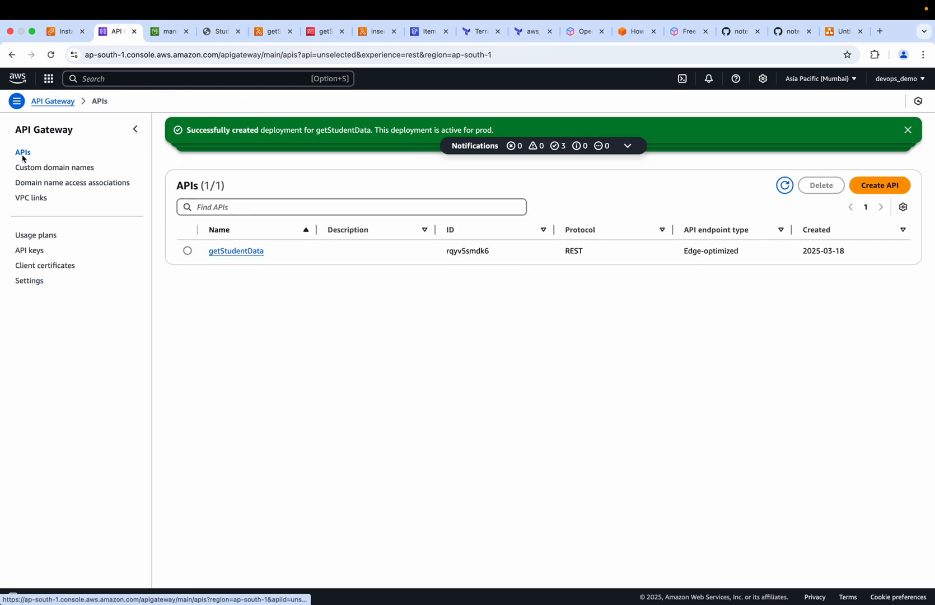
pyautogui.click(238, 252)
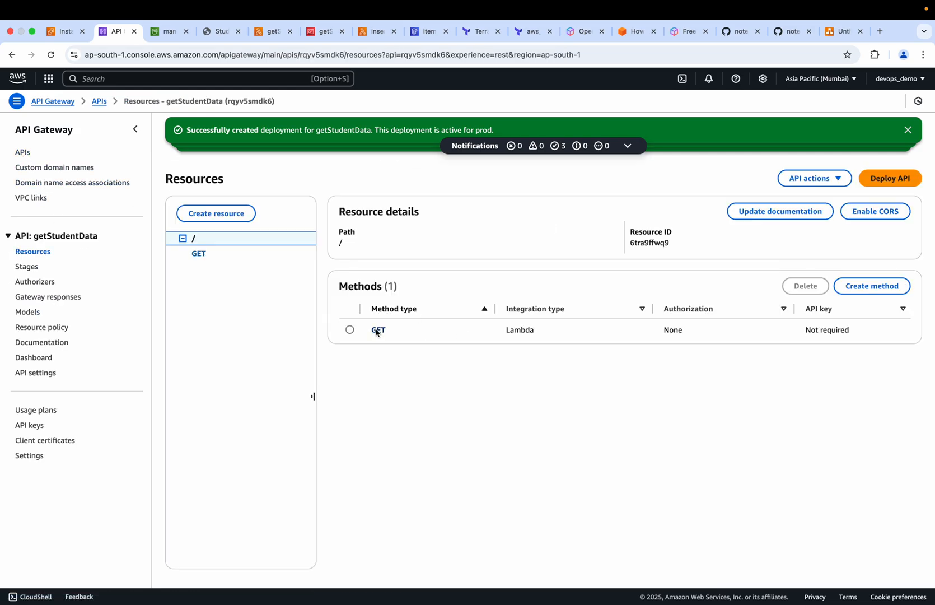
pyautogui.click(378, 330)
pyautogui.click(734, 386)
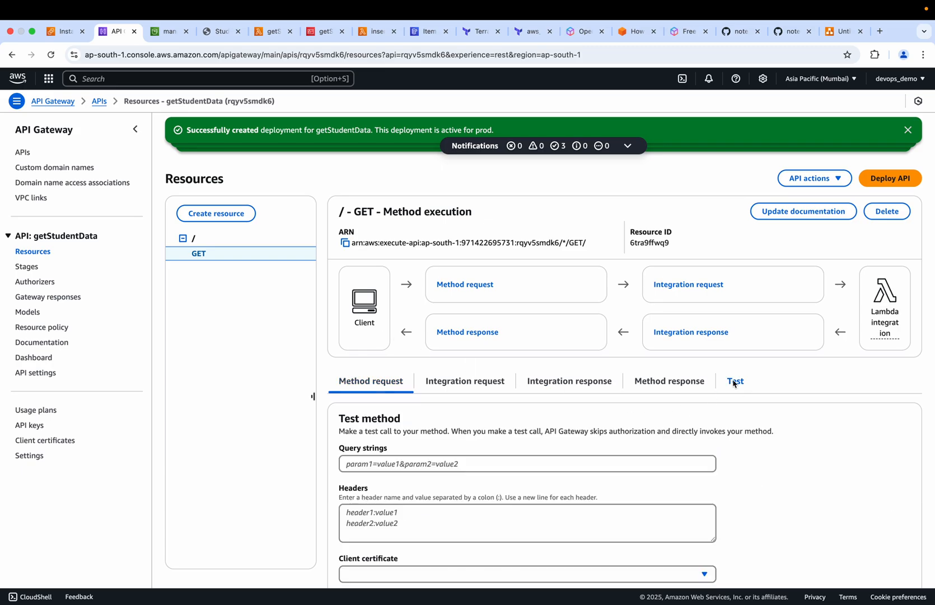
pyautogui.scroll(-5, 675, 455)
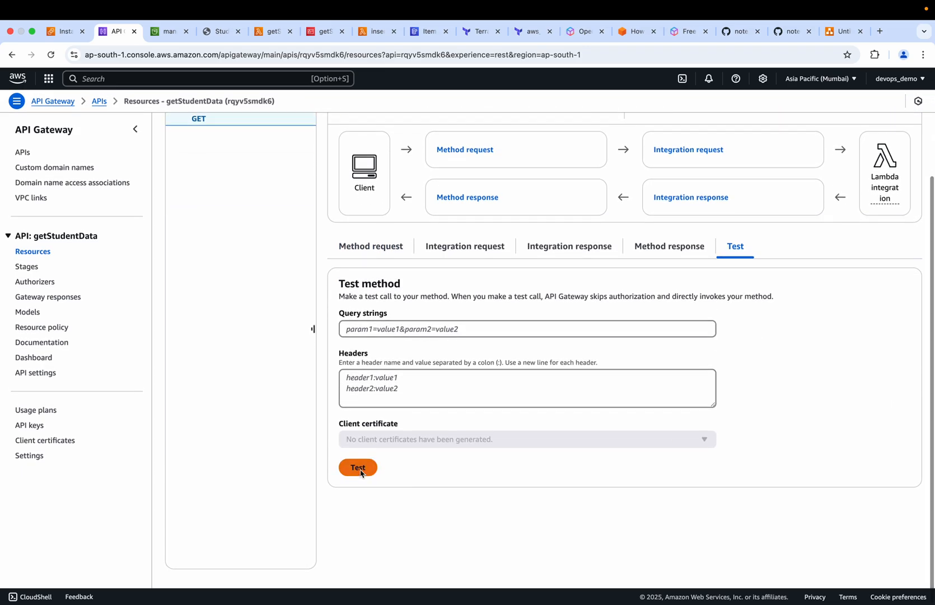
pyautogui.click(361, 469)
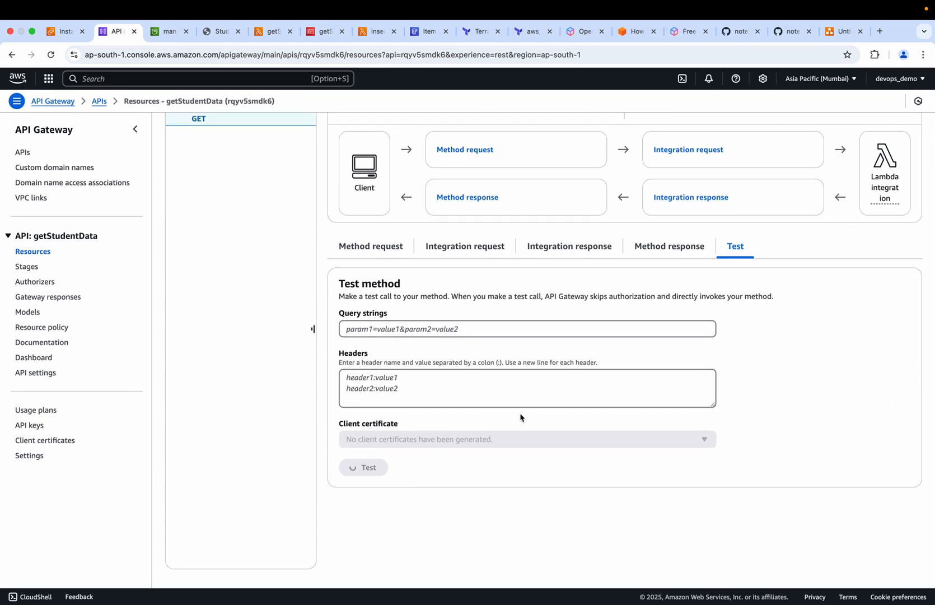
pyautogui.scroll(-7, 521, 417)
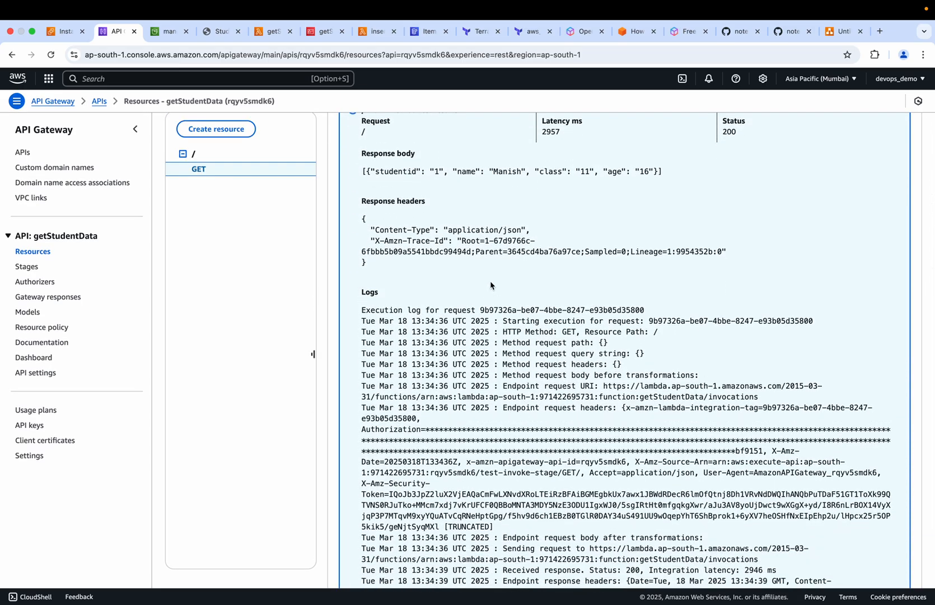
pyautogui.scroll(3, 490, 286)
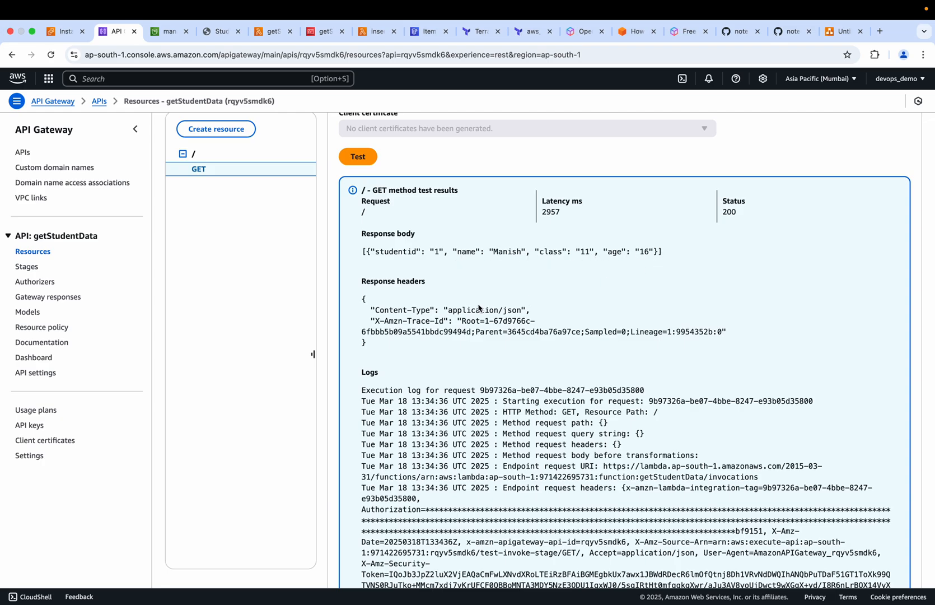
pyautogui.click(840, 32)
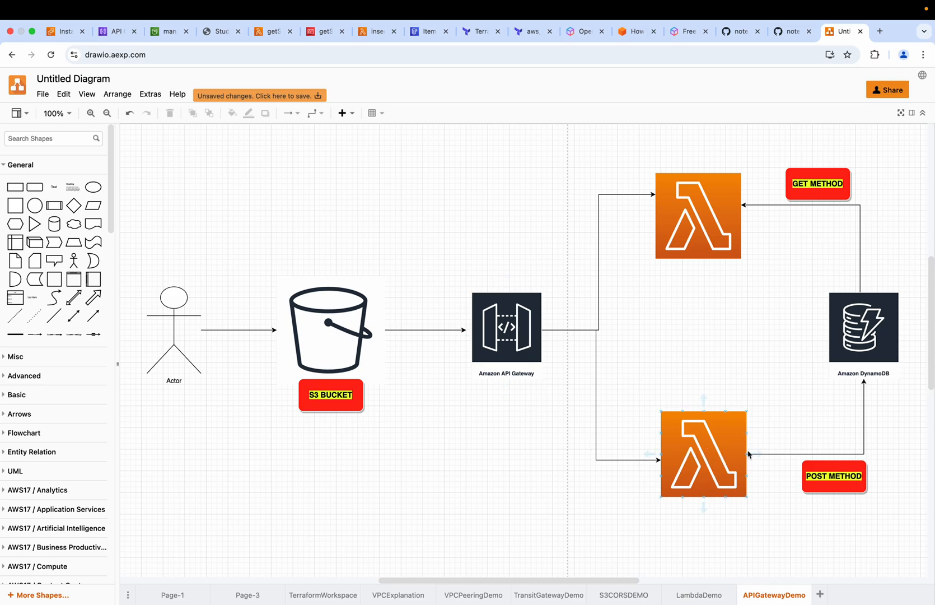
# Return to the getStudentData API's root resource and start a new method of type POST with Lambda function integration
pyautogui.click(116, 32)
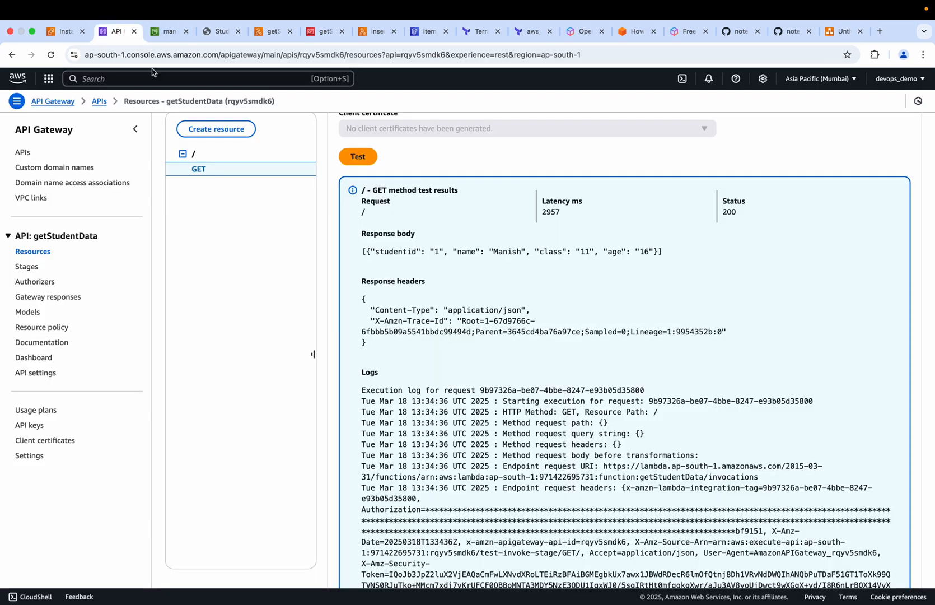
pyautogui.scroll(10, 502, 215)
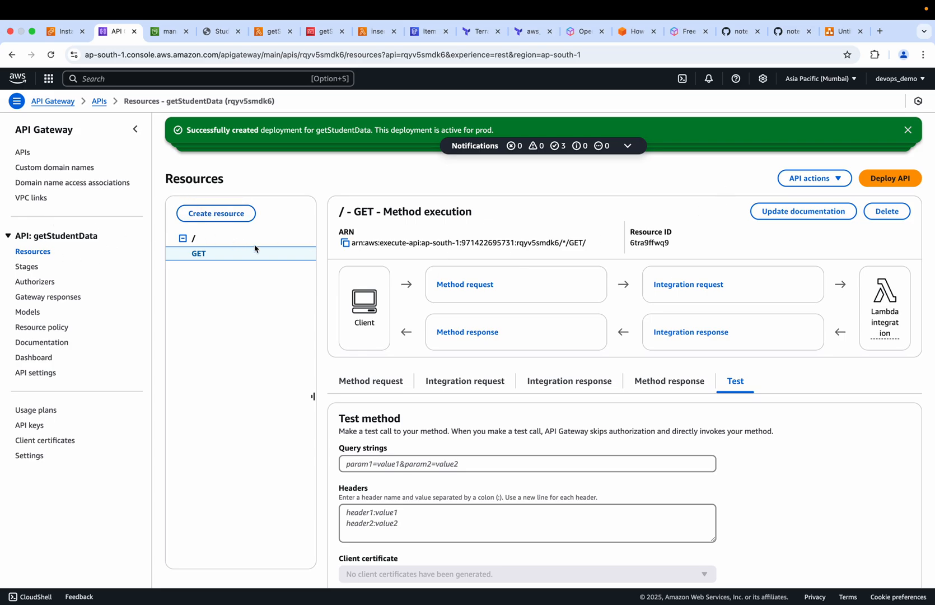
pyautogui.hscroll(-5, 195, 298)
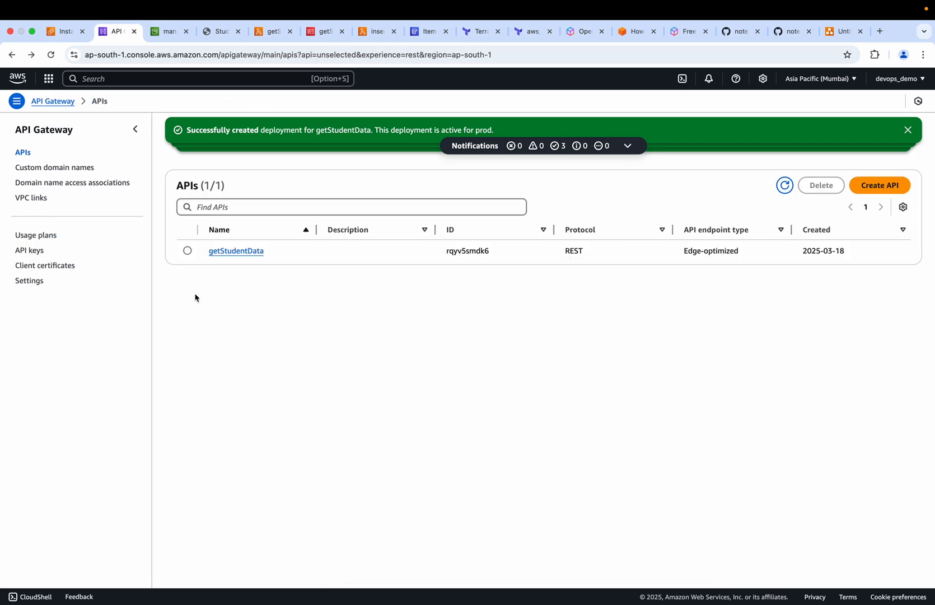
pyautogui.click(247, 251)
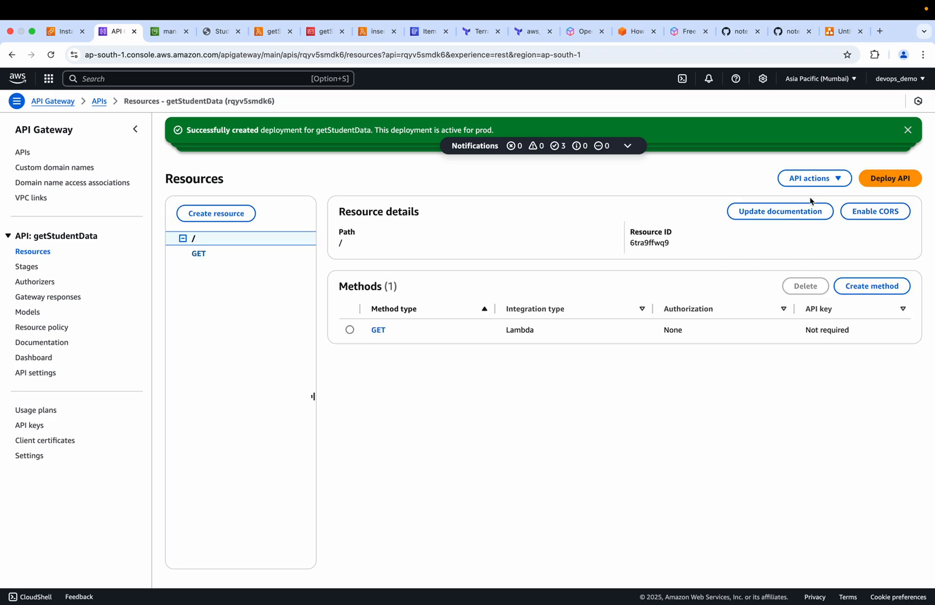
pyautogui.click(818, 181)
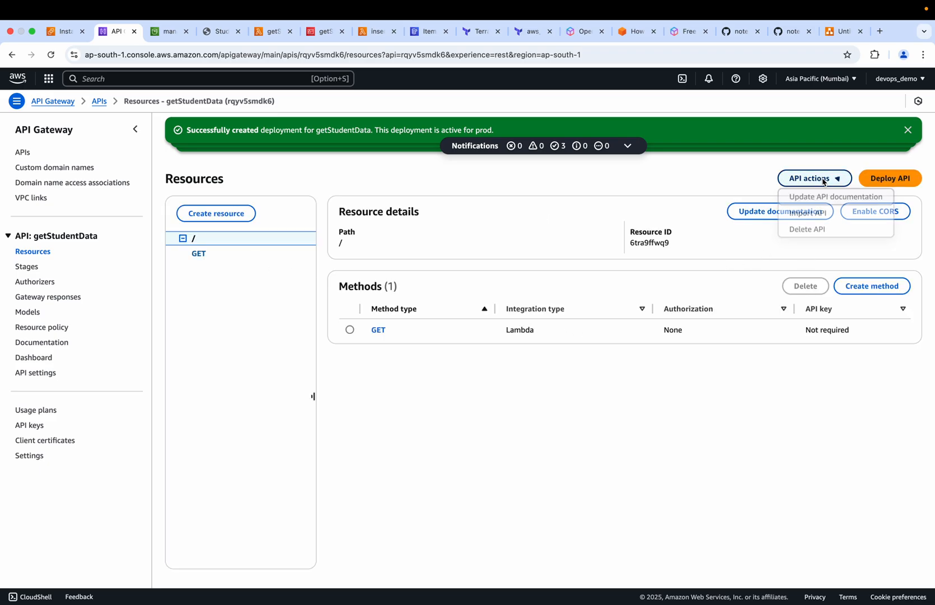
pyautogui.click(683, 380)
pyautogui.click(864, 289)
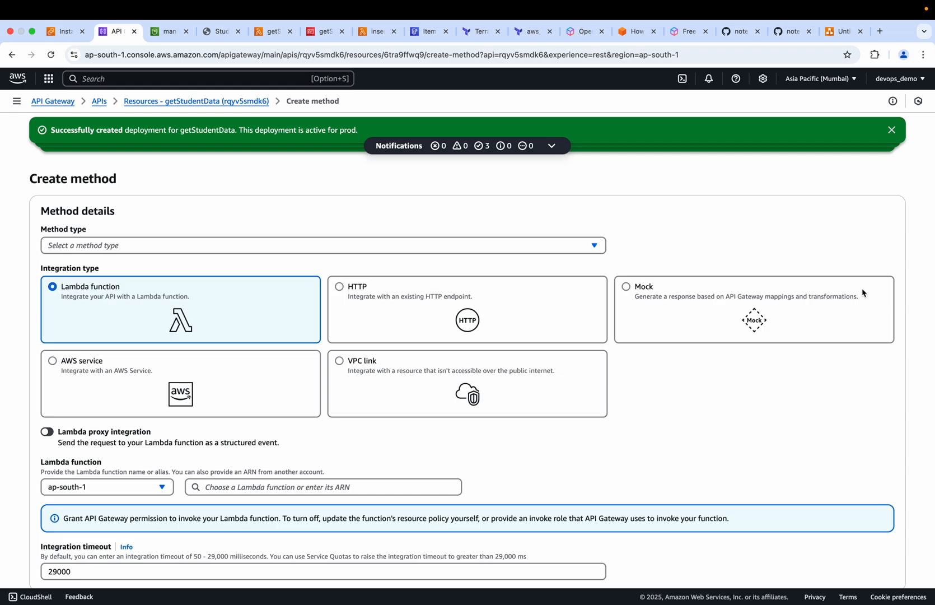
pyautogui.click(85, 249)
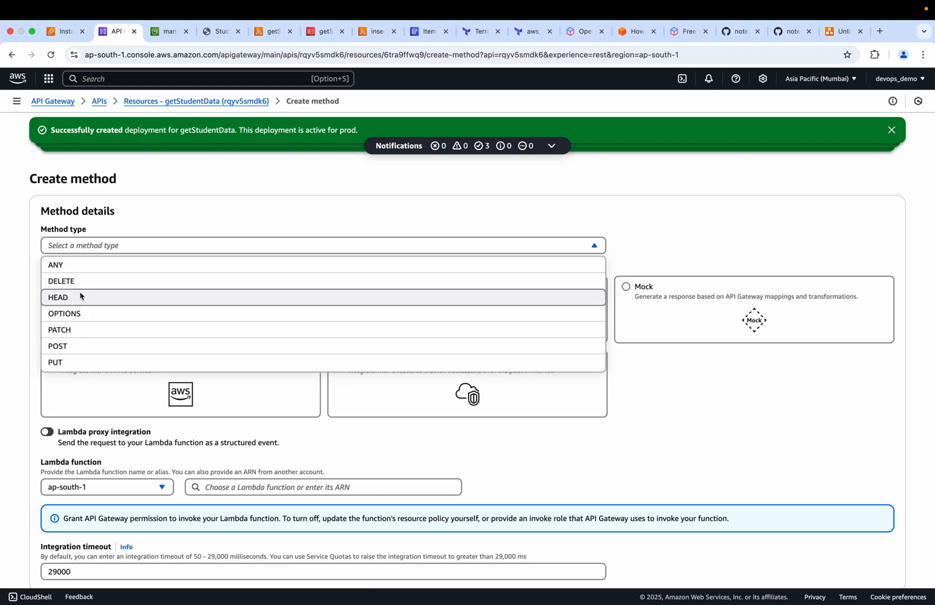
pyautogui.click(62, 347)
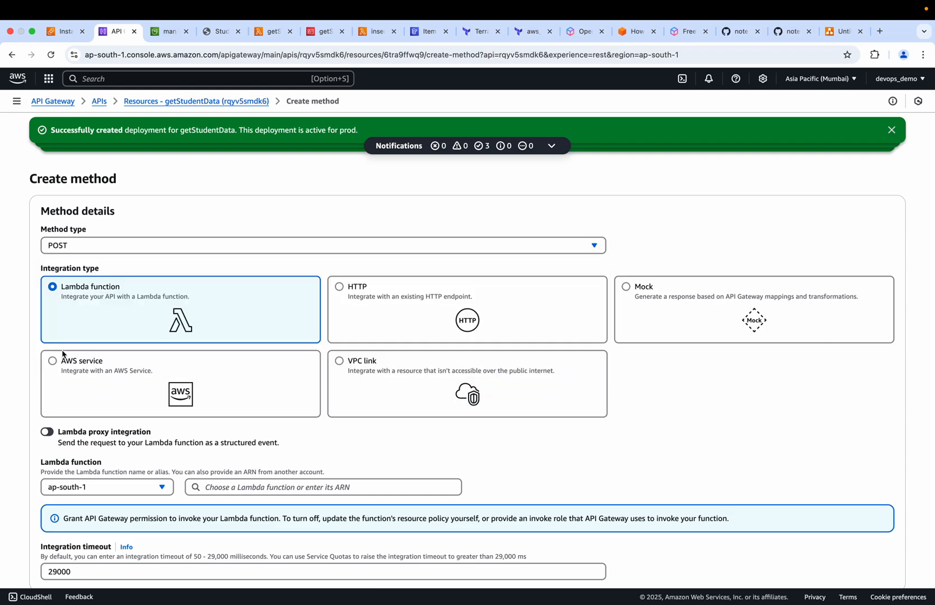
# Assign the insertStudentData Lambda function in ap-south-1 and create the POST method with the default request settings
pyautogui.scroll(-3, 215, 396)
pyautogui.click(256, 386)
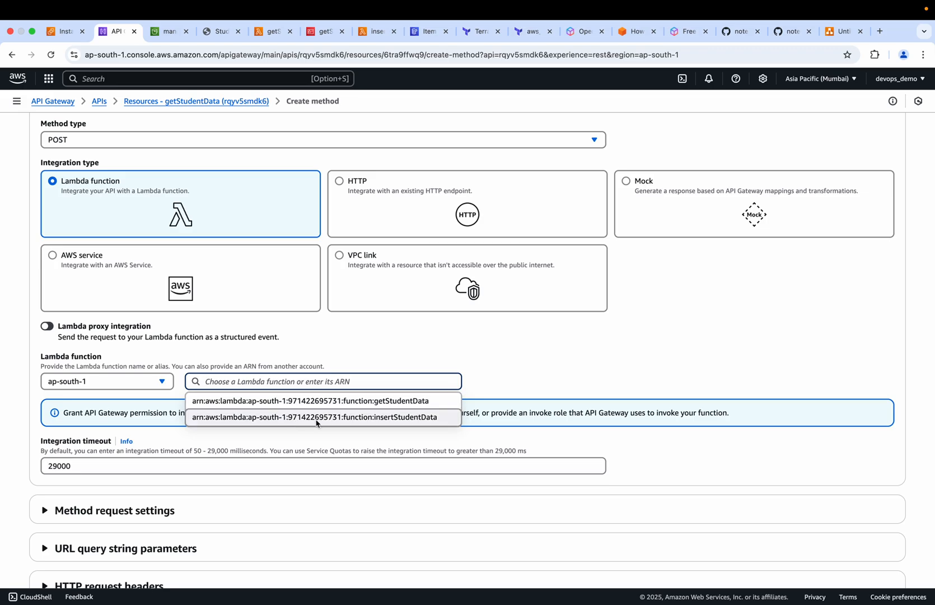
pyautogui.click(347, 424)
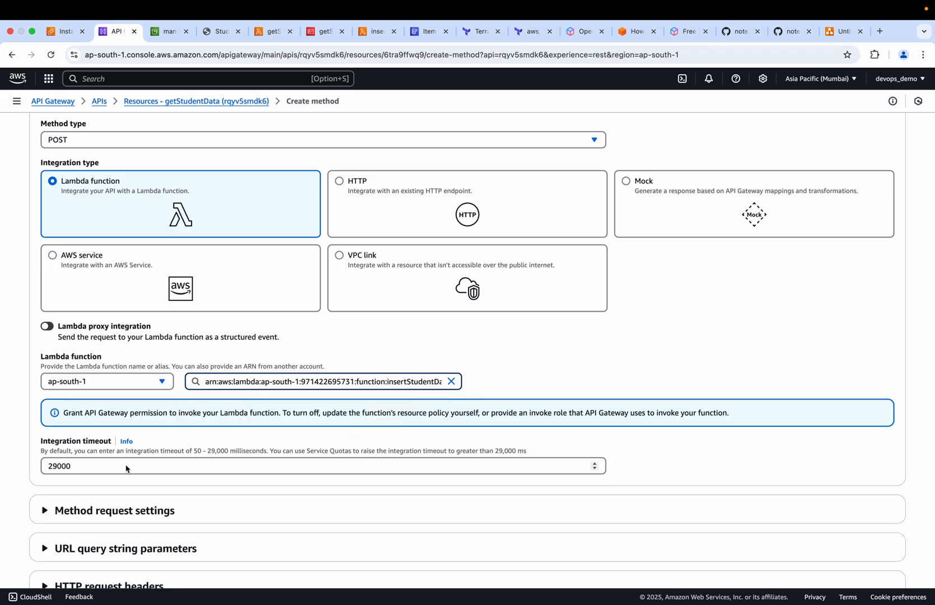
pyautogui.scroll(-3, 127, 470)
pyautogui.scroll(-2, 127, 470)
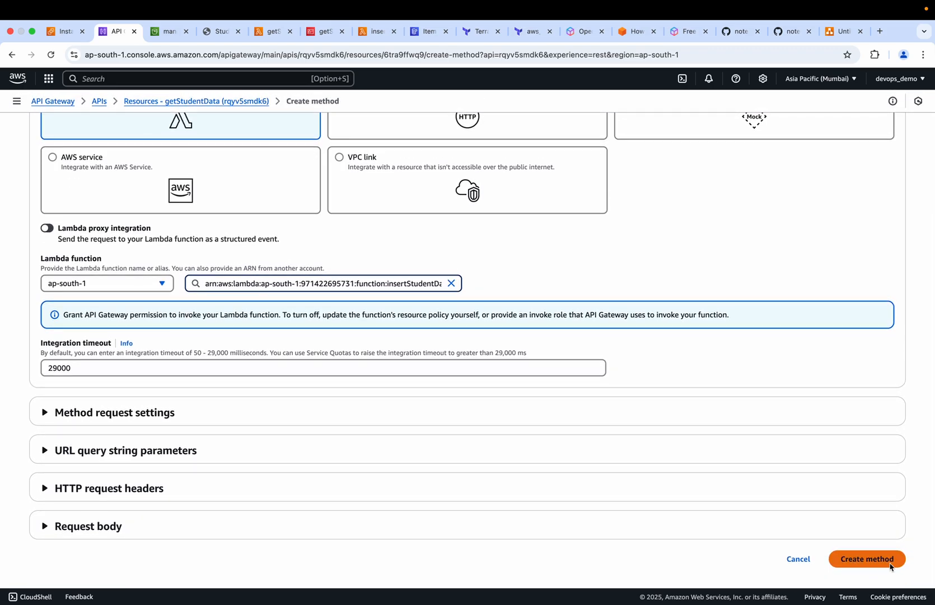
pyautogui.click(871, 560)
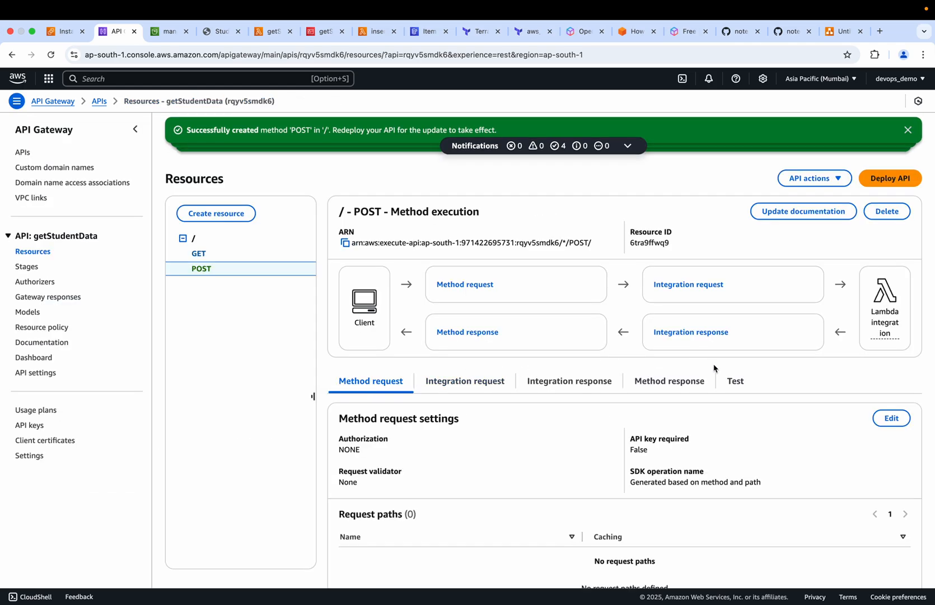
# Deploy the getStudentData API with its new POST method to the existing prod stage and return to the stage's details
pyautogui.click(884, 185)
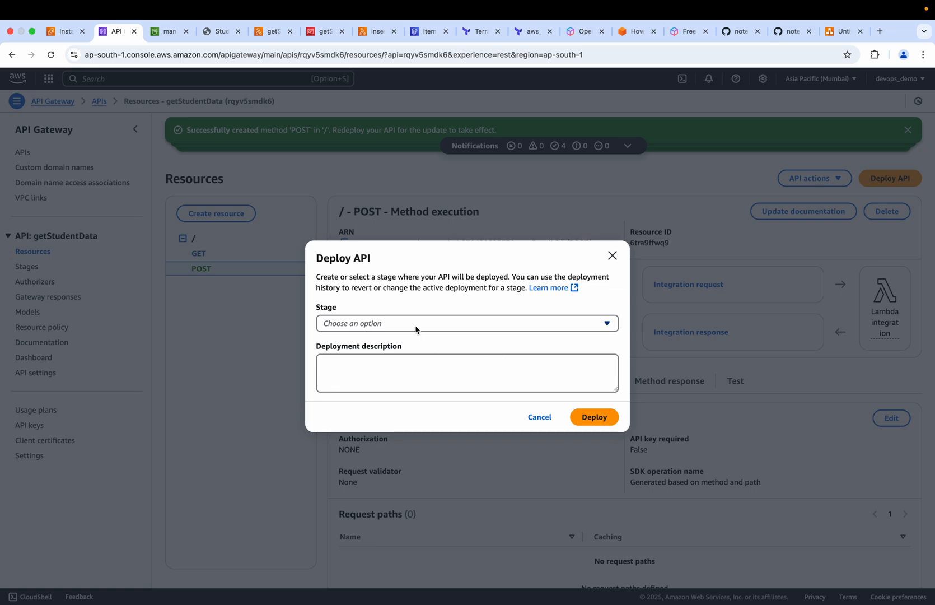
pyautogui.click(415, 330)
pyautogui.click(347, 364)
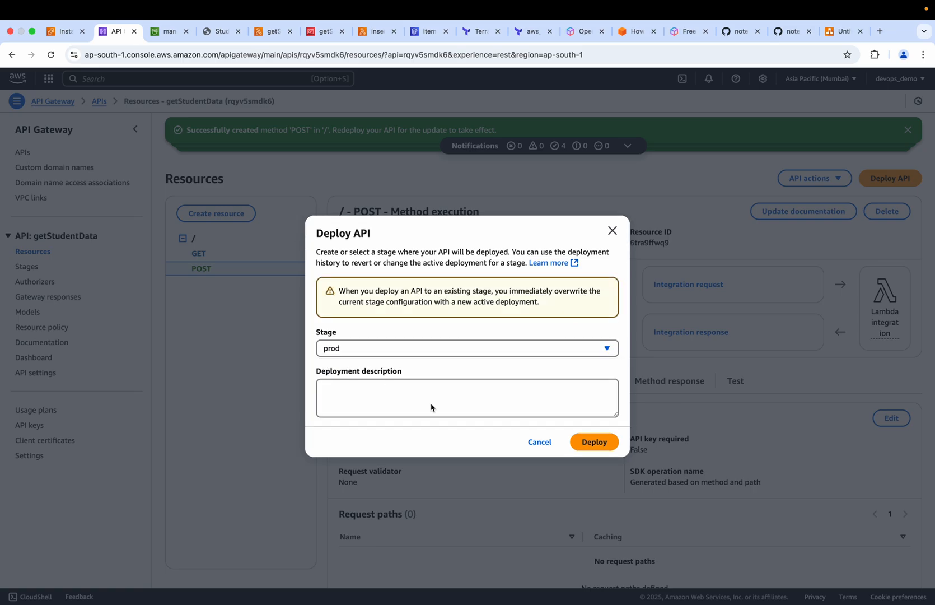
pyautogui.click(592, 442)
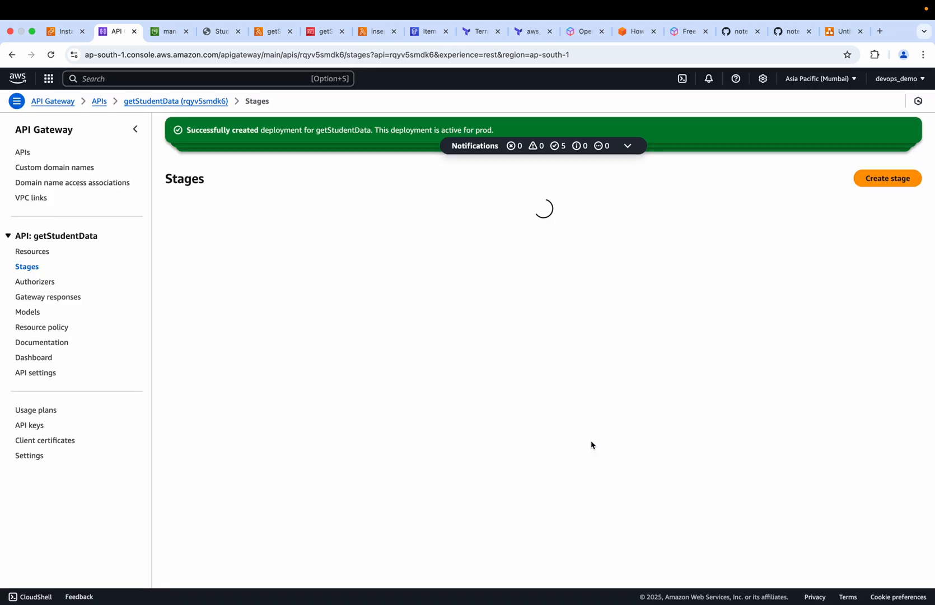
pyautogui.click(890, 177)
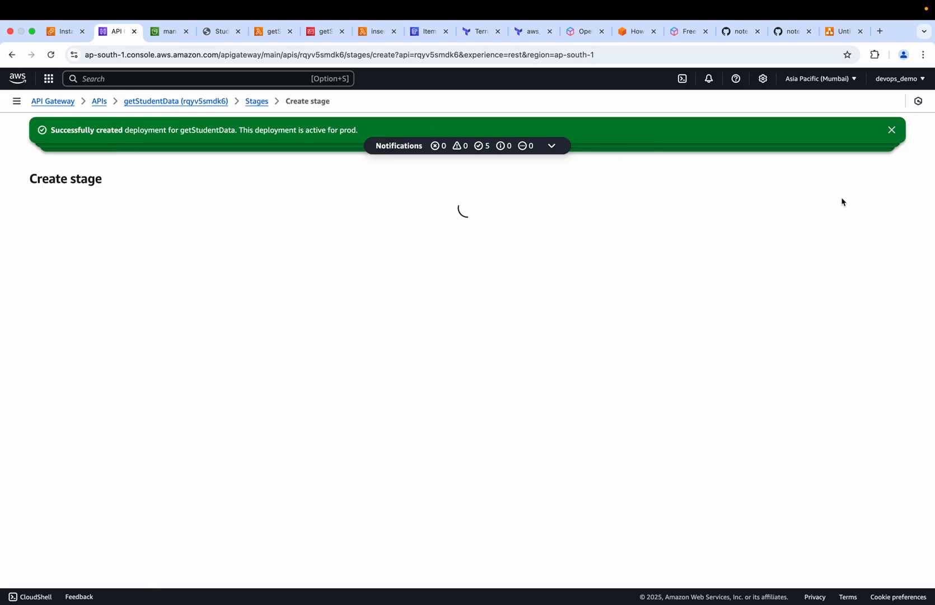
pyautogui.hscroll(-5, 113, 278)
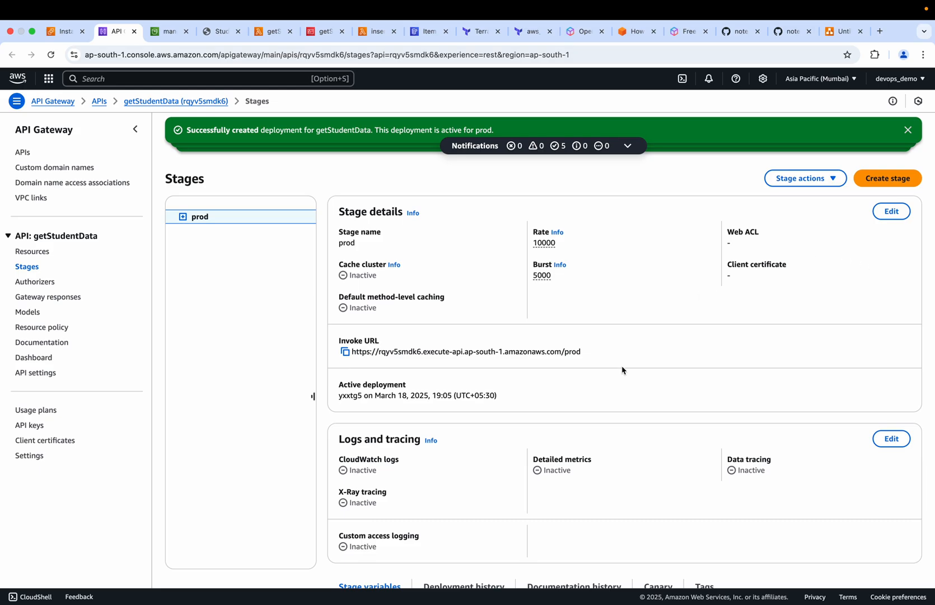
# Review the prod stage's settings, copy its invoke URL, and switch to the APIGatewayDemo project in Visual Studio Code
pyautogui.scroll(-5, 622, 370)
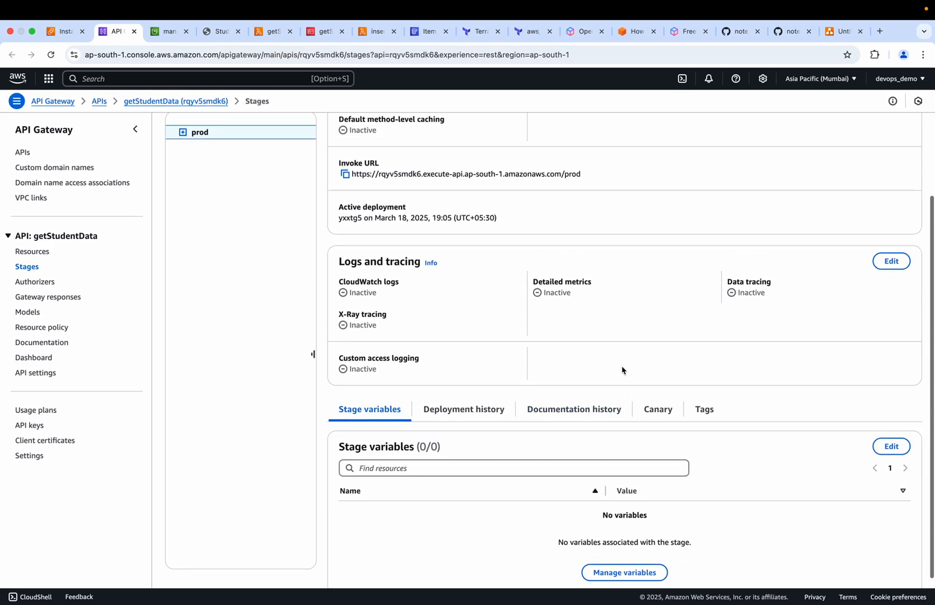
pyautogui.scroll(5, 623, 371)
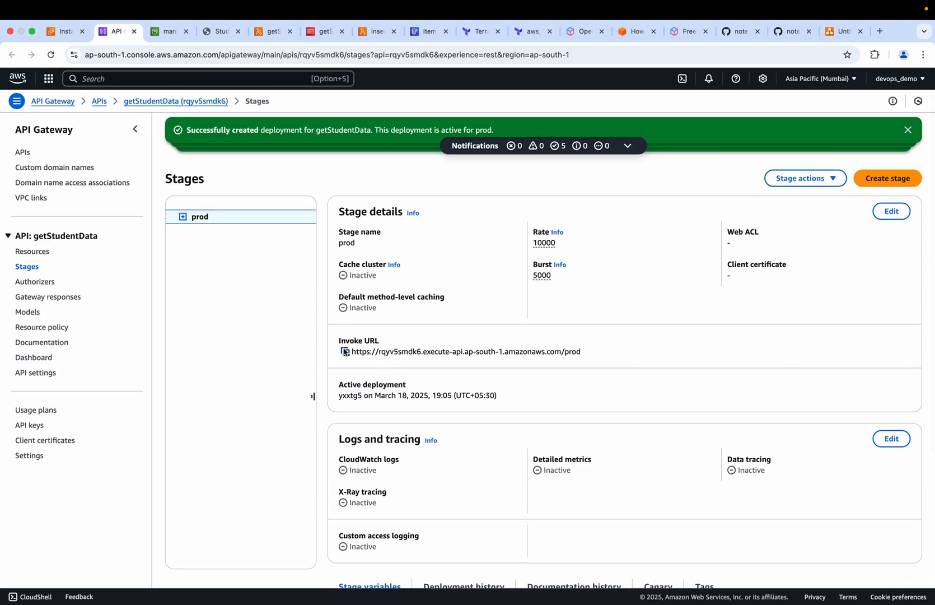
pyautogui.click(345, 352)
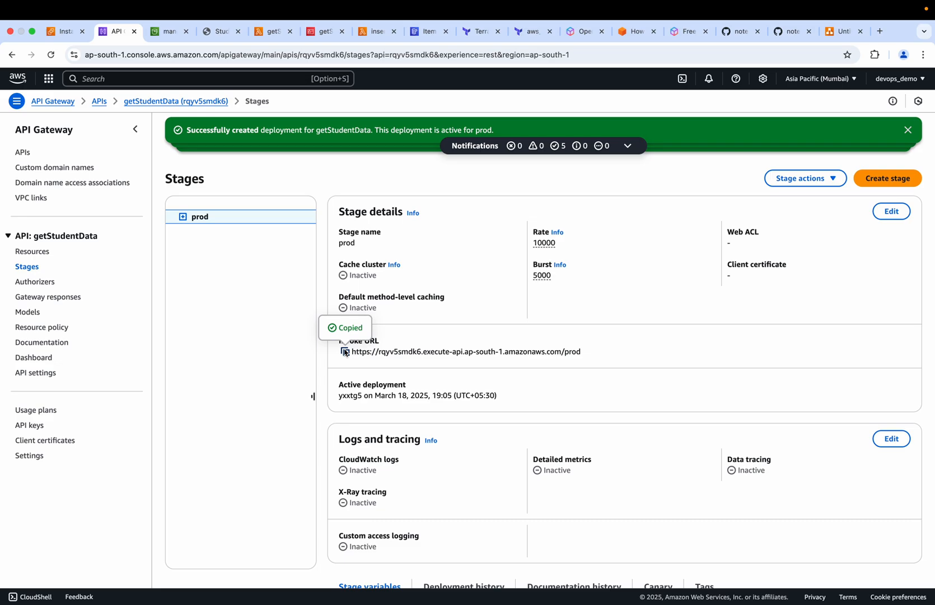
pyautogui.press('super+Tab')
pyautogui.press('super+Tab')
pyautogui.press('super+Tab')
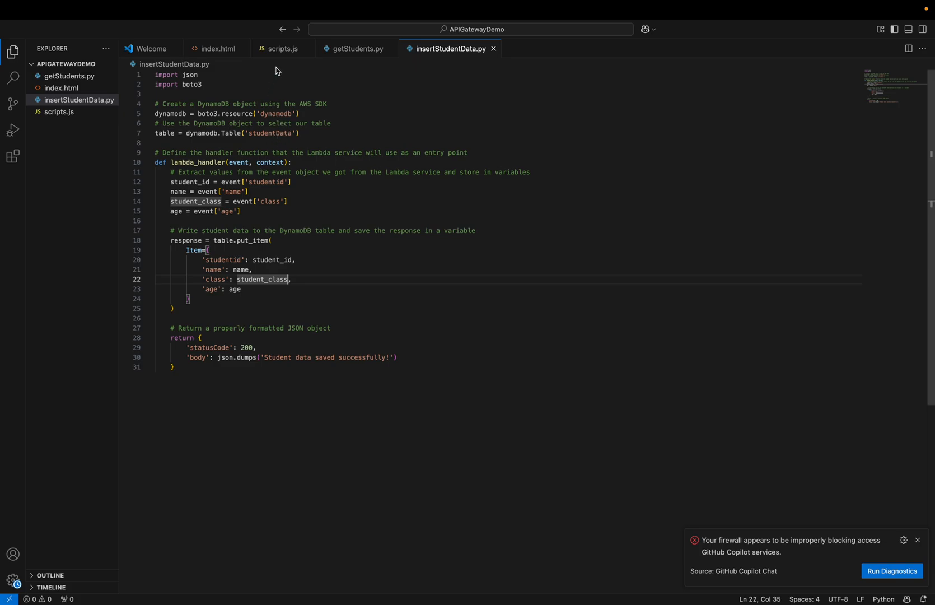
# Replace the API_ENDPOINT placeholder value in scripts.js with the copied prod invoke URL
pyautogui.click(276, 49)
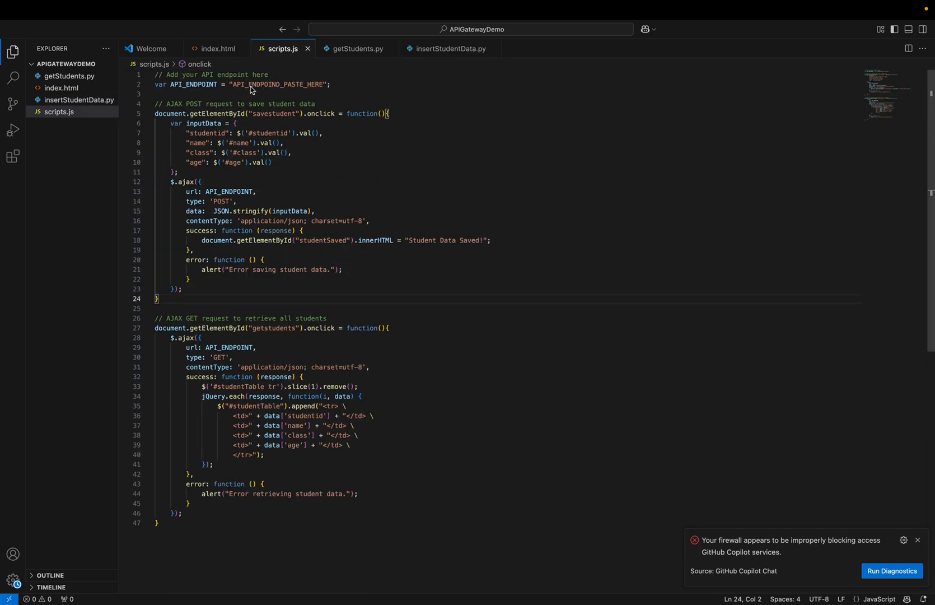
pyautogui.click(324, 86)
pyautogui.moveTo(324, 90); pyautogui.dragTo(236, 90)
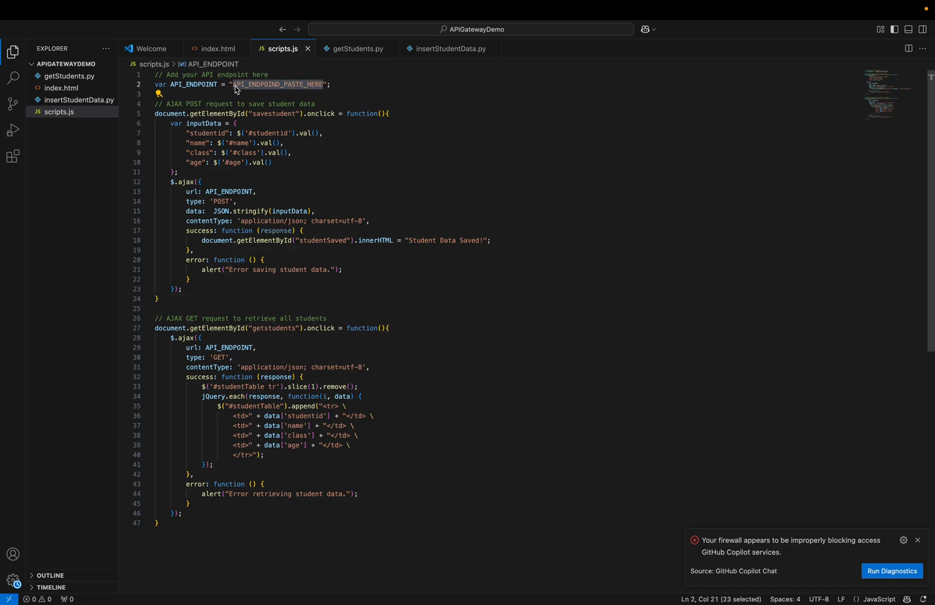
pyautogui.press('BackSpace')
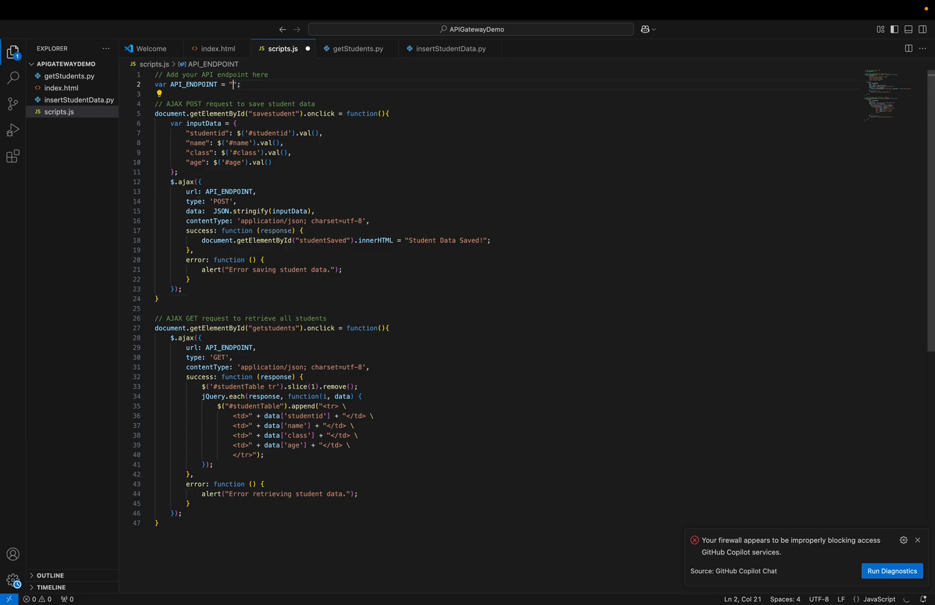
pyautogui.press('super+v')
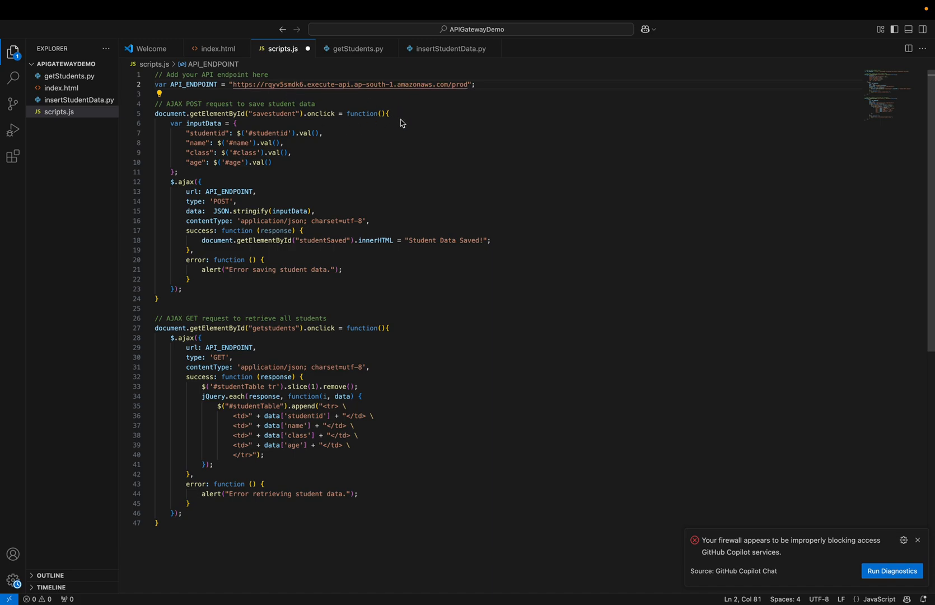
# Recheck the prod stage's actions and invoke URL in Chrome, and compare the URL with API_ENDPOINT in scripts.js
pyautogui.press('super+Tab')
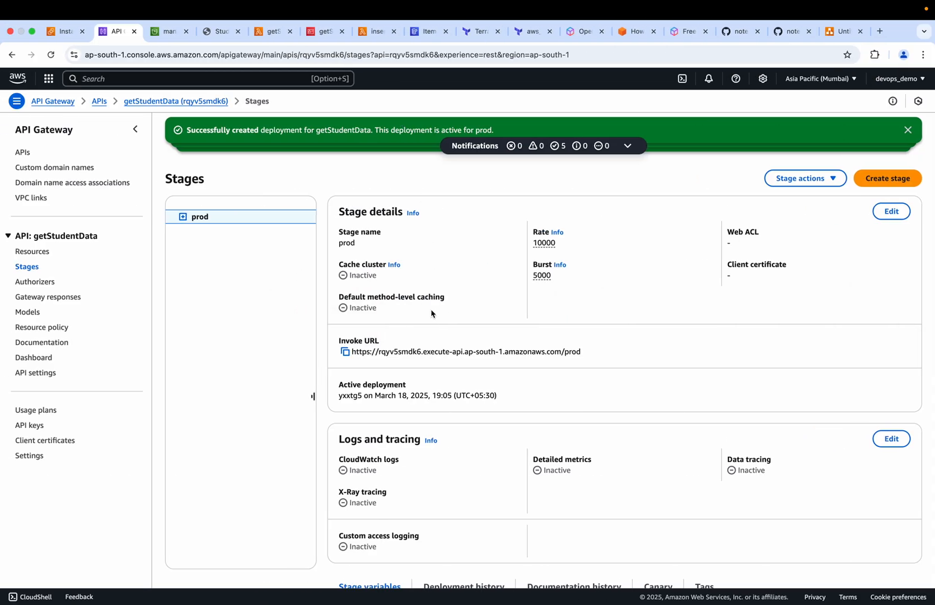
pyautogui.click(821, 179)
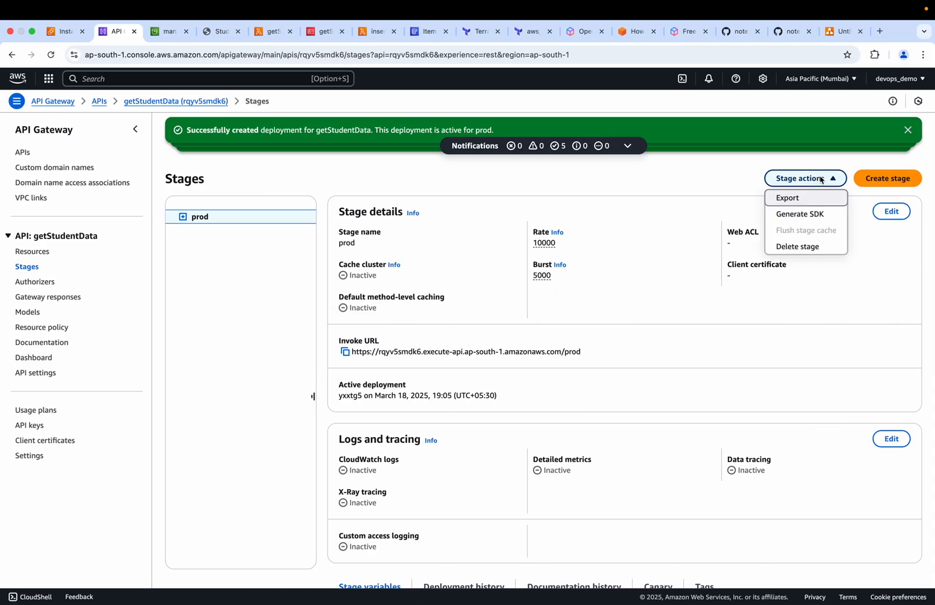
pyautogui.click(475, 344)
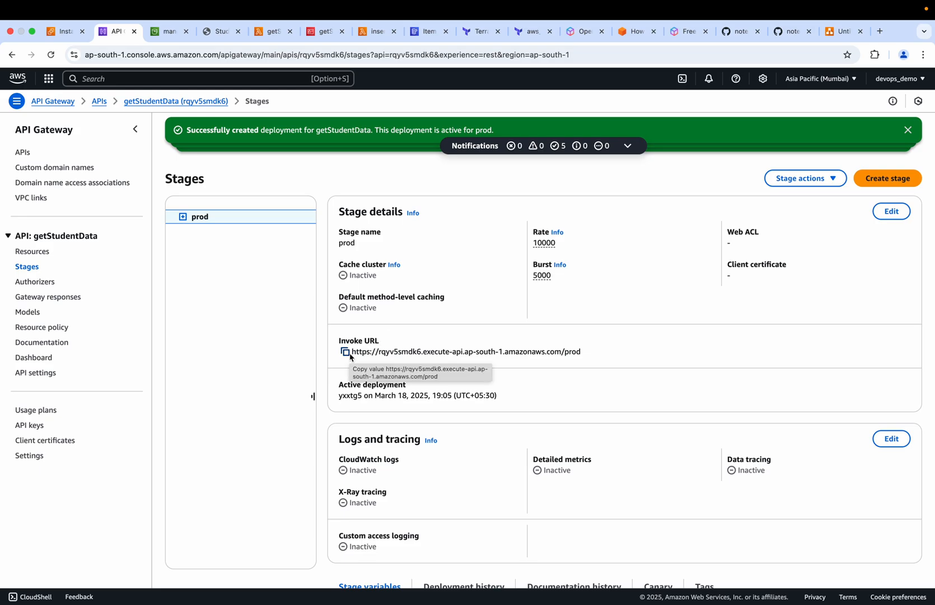
pyautogui.press('super+Tab')
pyautogui.press('super+v')
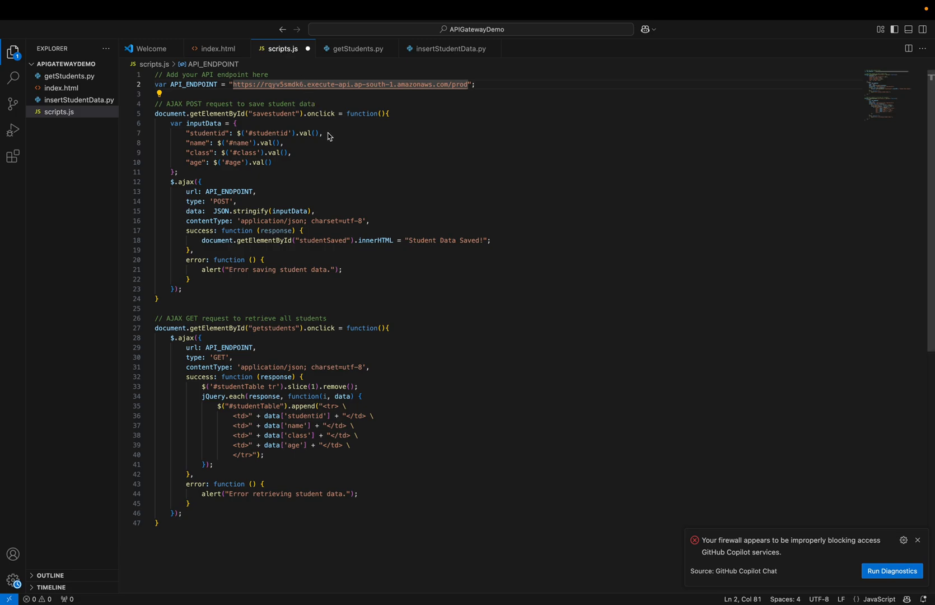
# Review index.html, the S3-hosted student data page and the APIGatewayDemo diagram in Chrome, and go back to scripts.js in Visual Studio Code
pyautogui.click(213, 54)
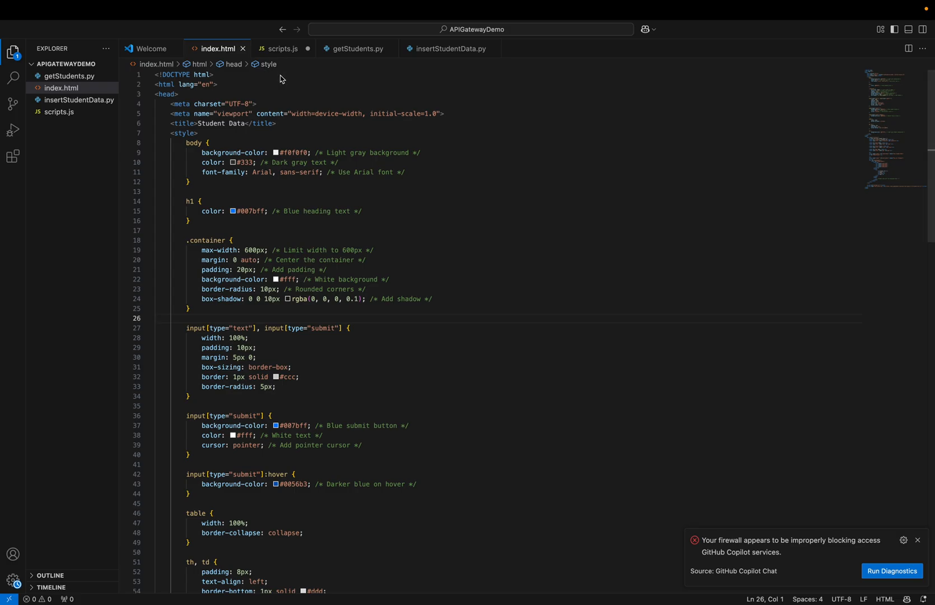
pyautogui.press('super+Tab')
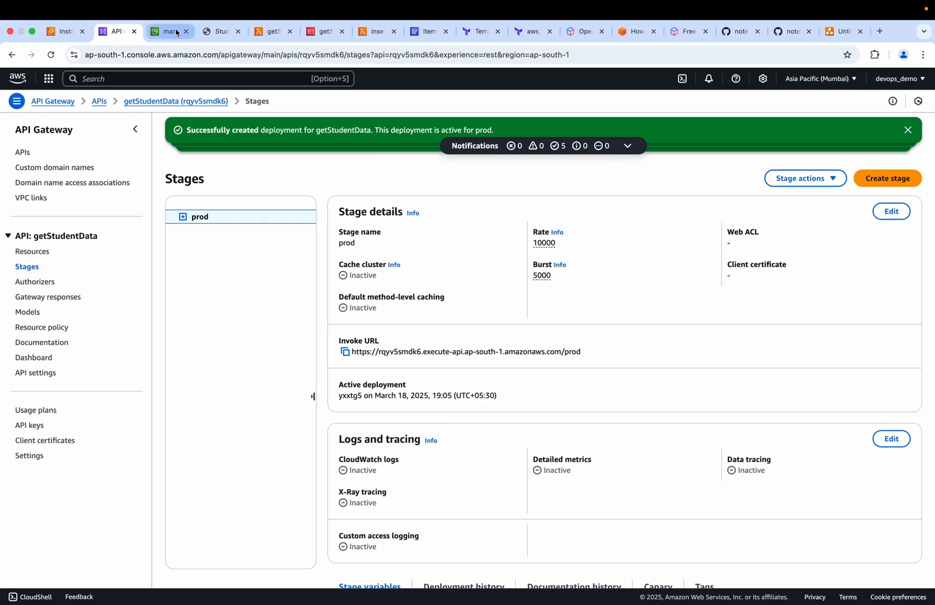
pyautogui.click(208, 32)
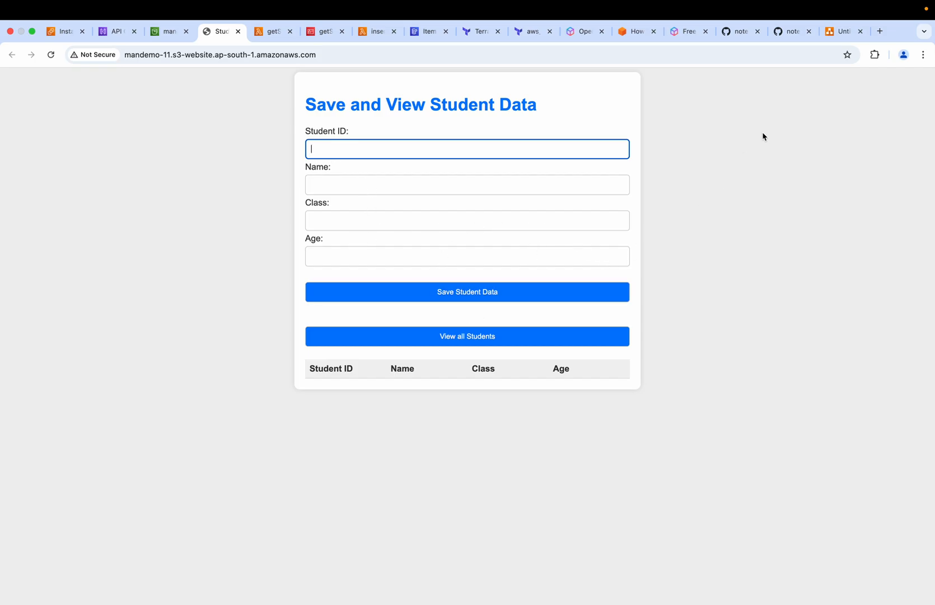
pyautogui.click(841, 33)
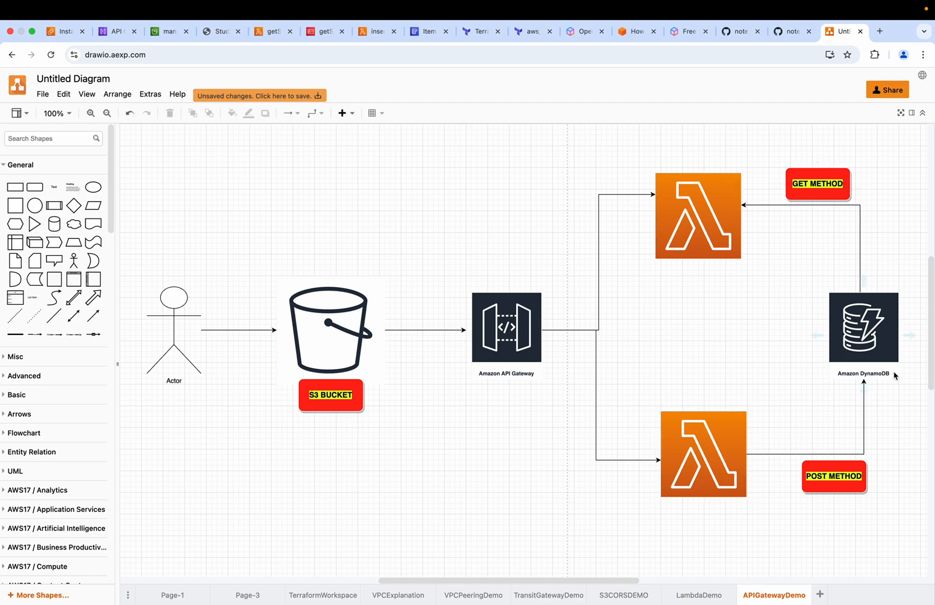
pyautogui.press('super+Tab')
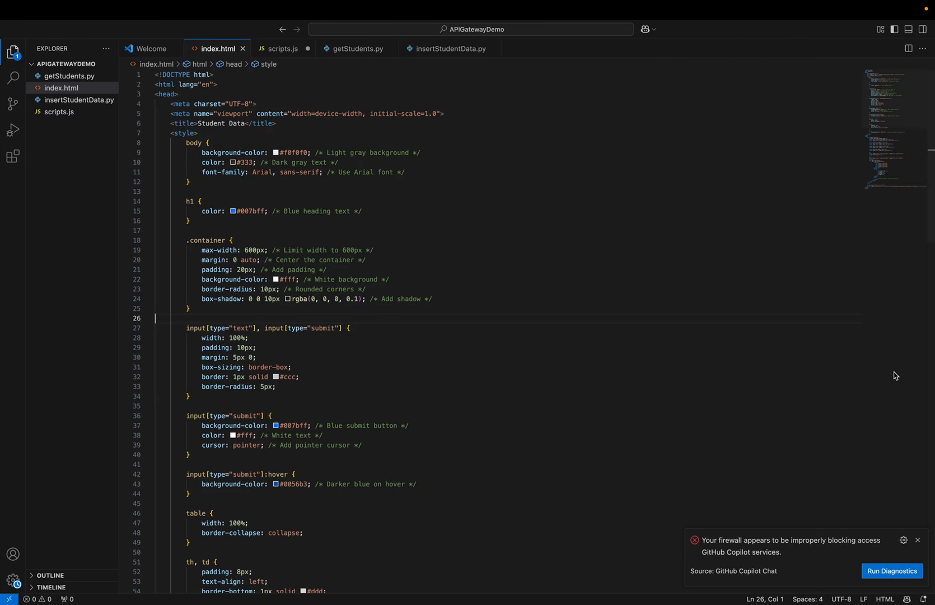
pyautogui.click(300, 53)
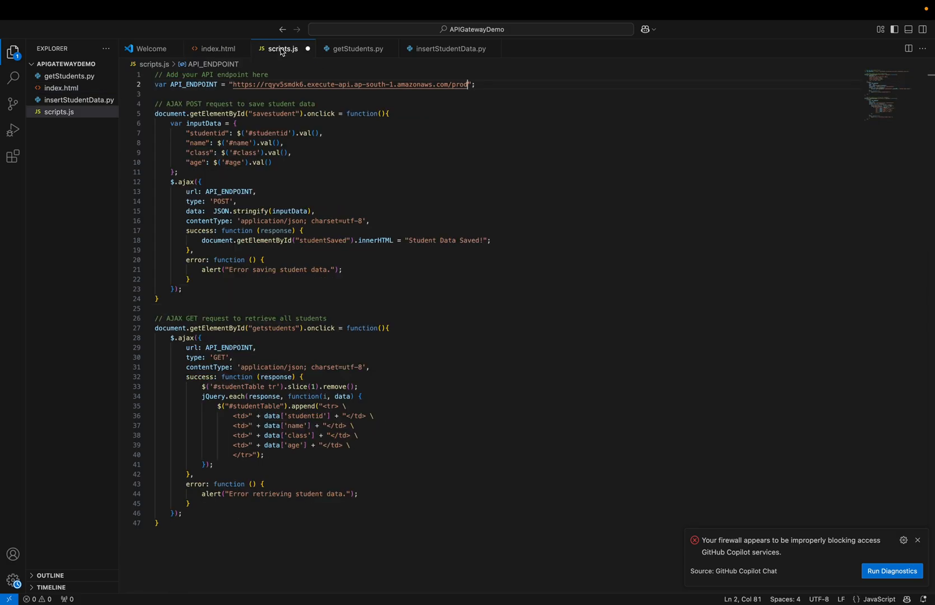
# Save the edited scripts.js and switch to Chrome
pyautogui.click(301, 192)
pyautogui.press('super+s')
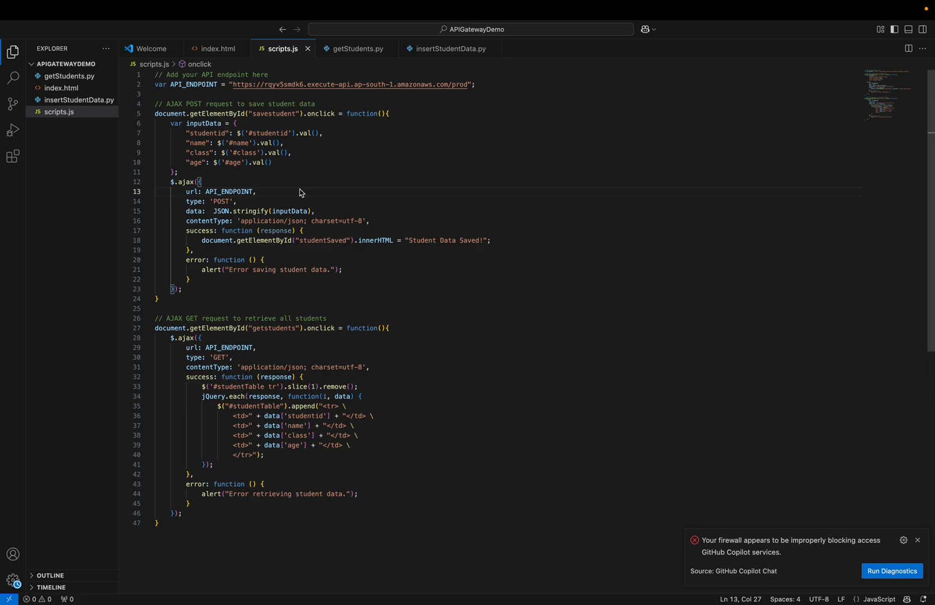
pyautogui.press('super+Tab')
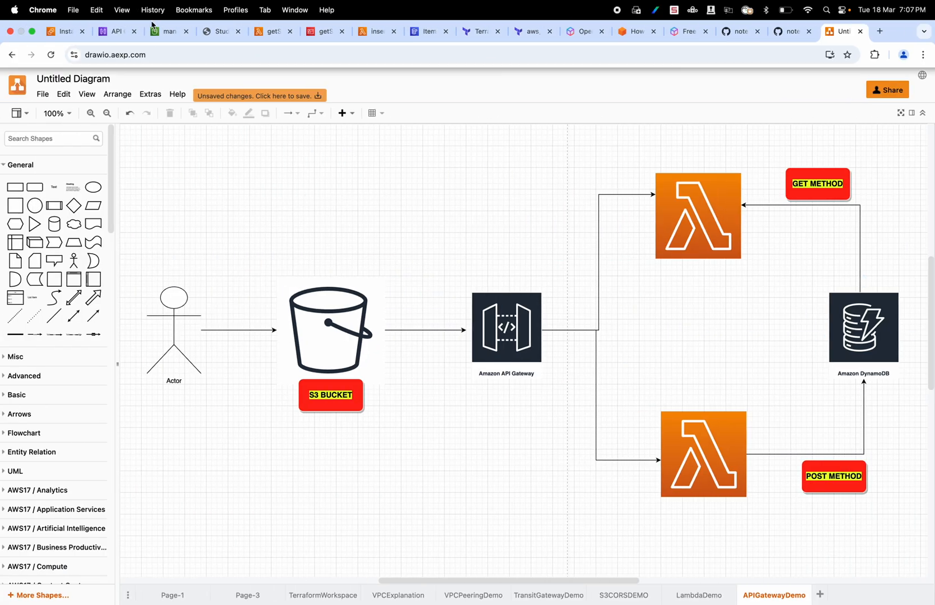
# Upload the updated scripts.js from the APIGatewayDemo folder to the mandemo-11 S3 bucket and close the upload status
pyautogui.click(158, 32)
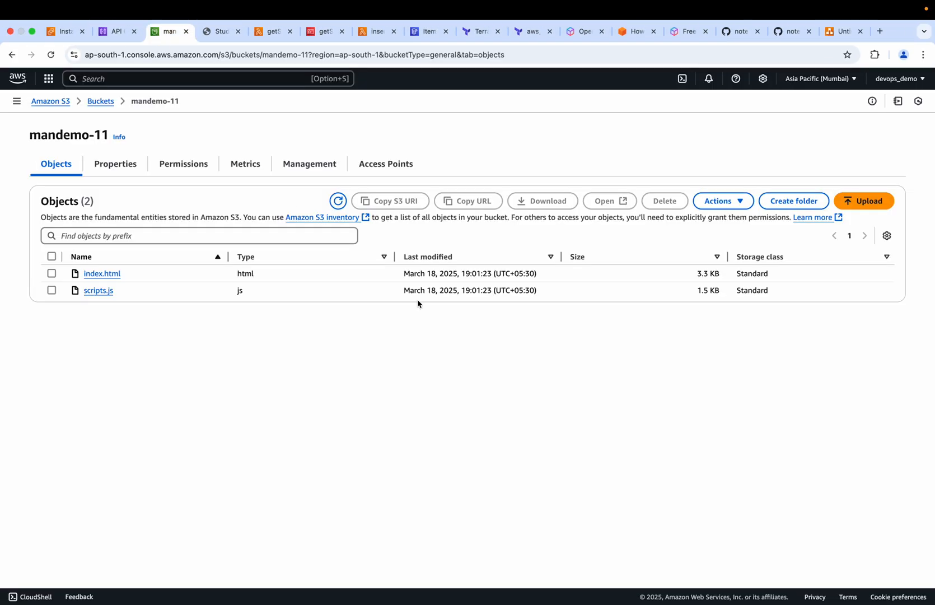
pyautogui.click(866, 206)
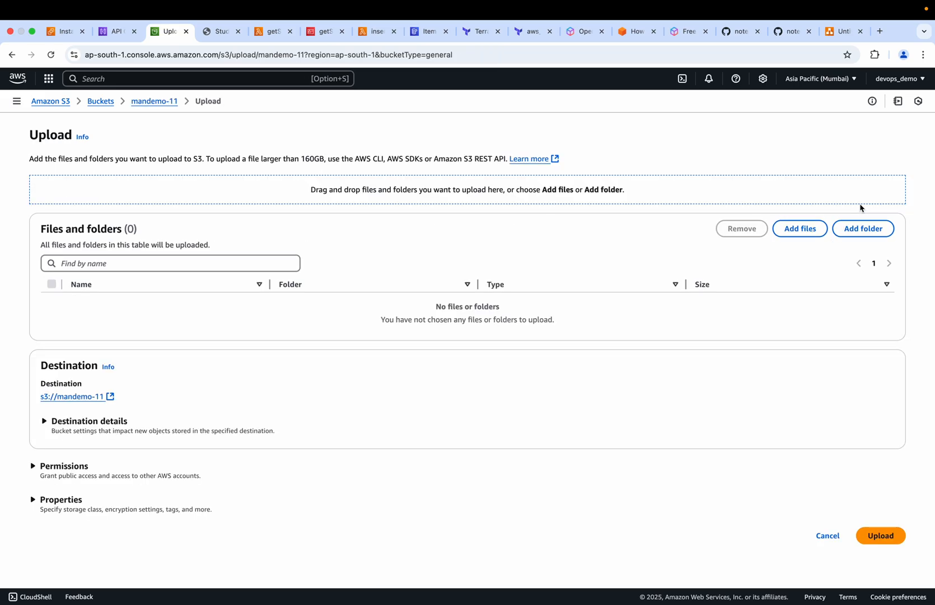
pyautogui.click(779, 234)
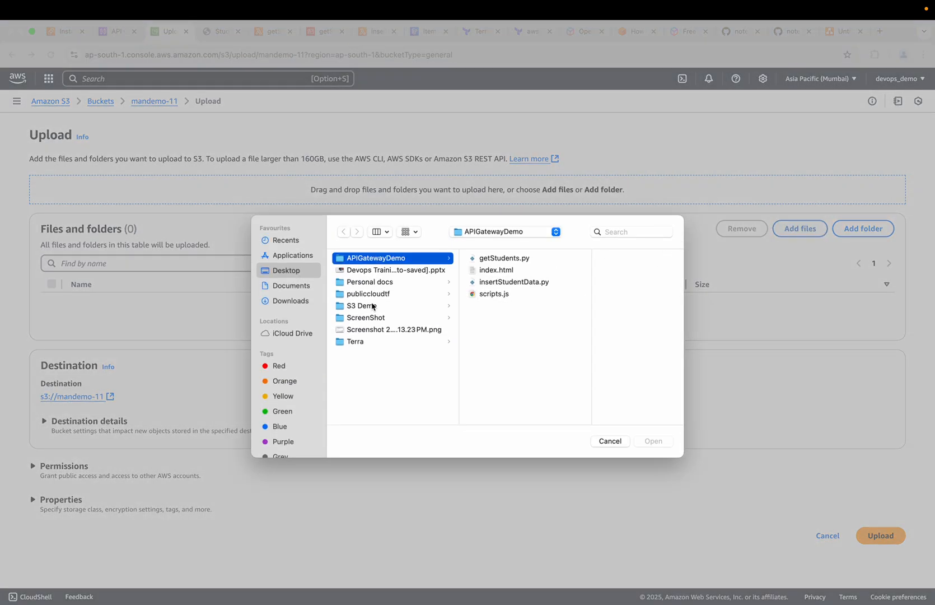
pyautogui.click(496, 294)
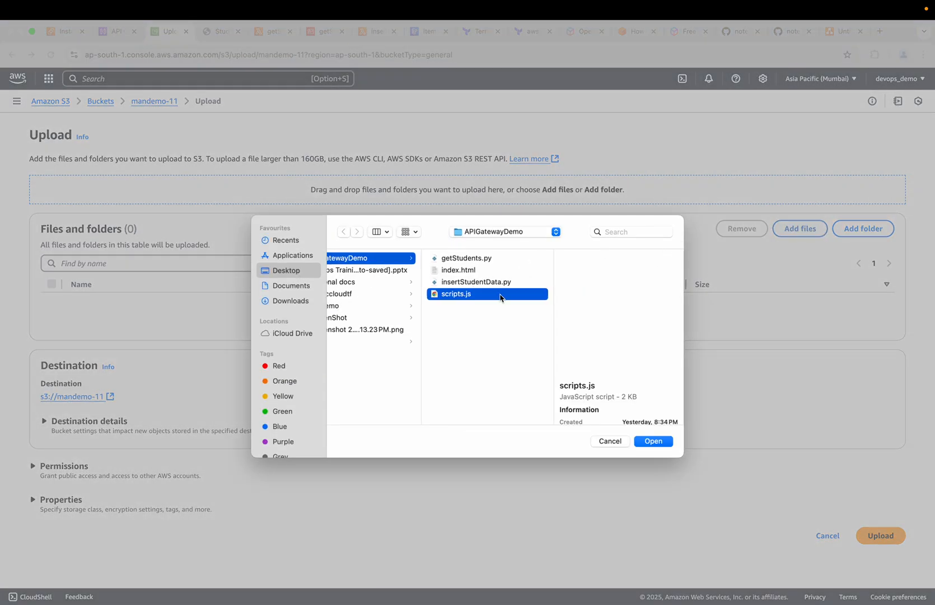
pyautogui.click(654, 442)
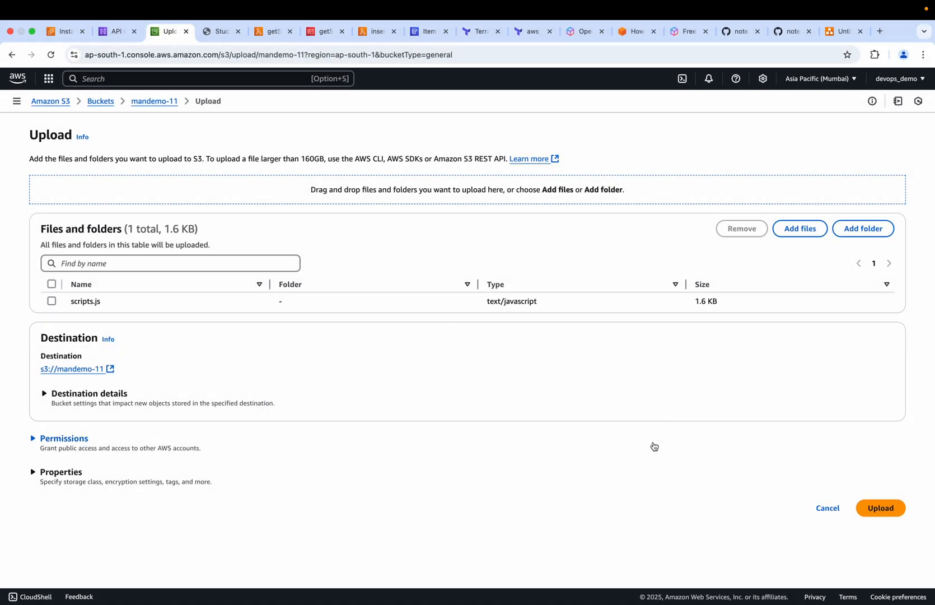
pyautogui.click(881, 508)
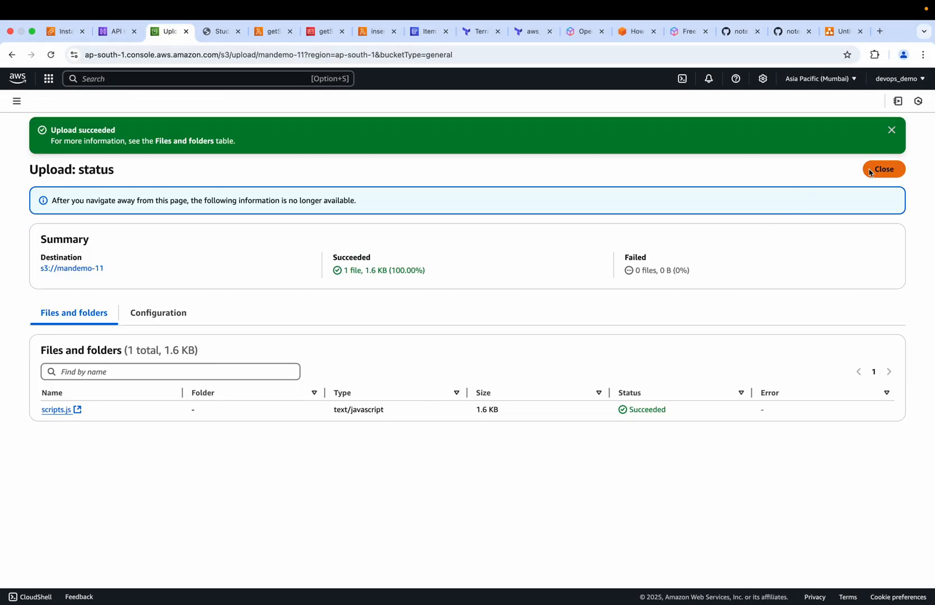
pyautogui.click(878, 171)
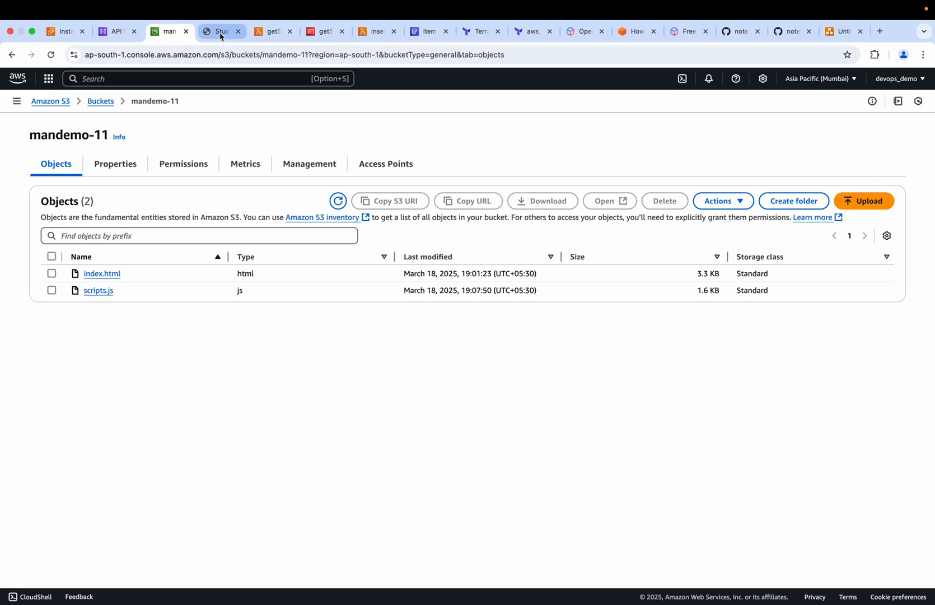
# Reload the S3-hosted student data page and try to retrieve all students, dismissing any alerts
pyautogui.click(221, 34)
pyautogui.click(51, 55)
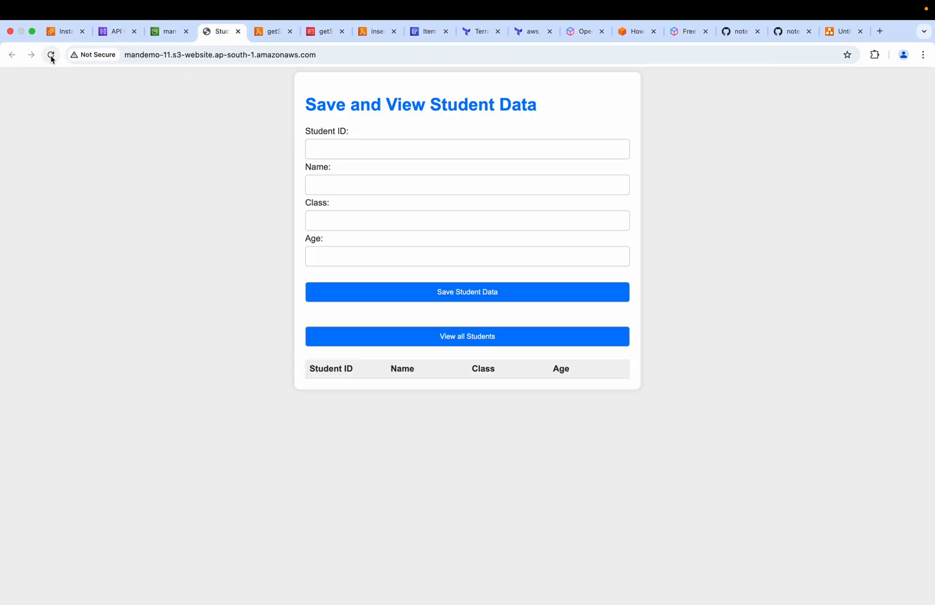
pyautogui.click(329, 148)
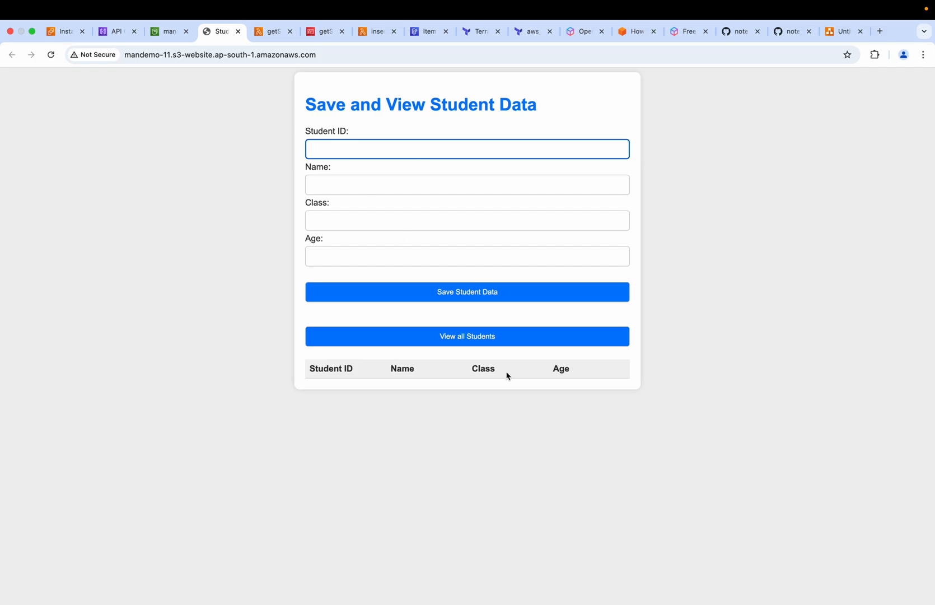
pyautogui.click(471, 342)
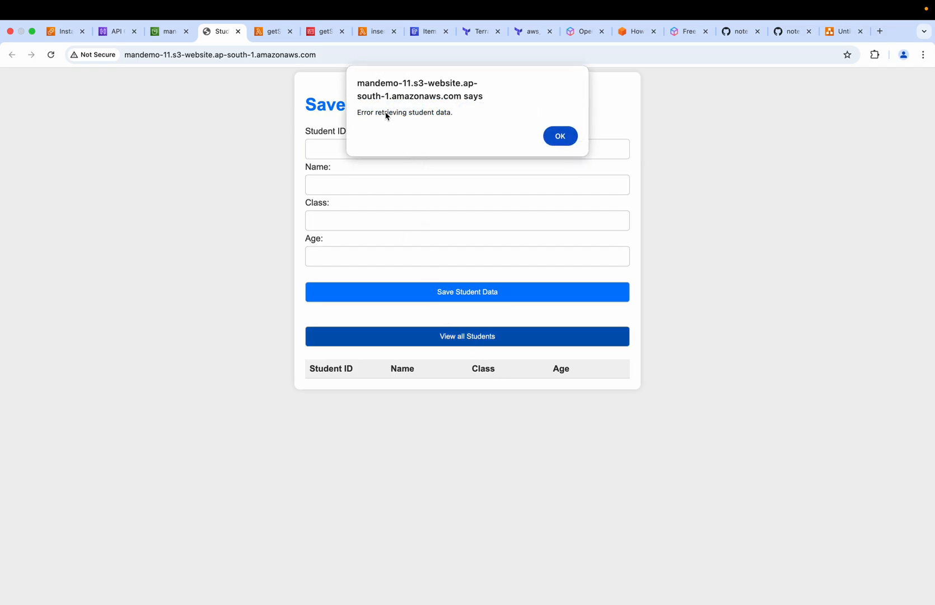
pyautogui.click(562, 138)
pyautogui.click(445, 339)
pyautogui.click(560, 136)
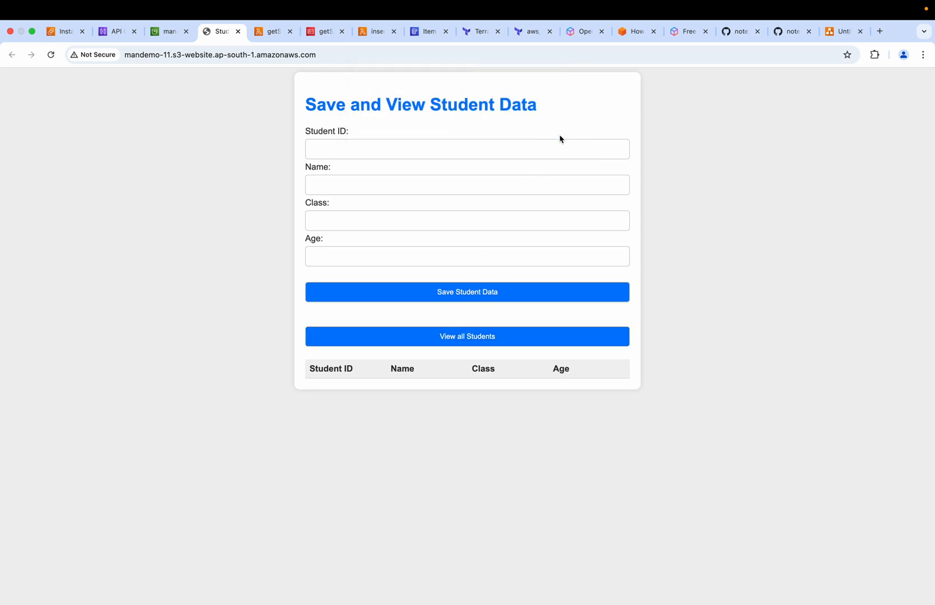
pyautogui.click(438, 337)
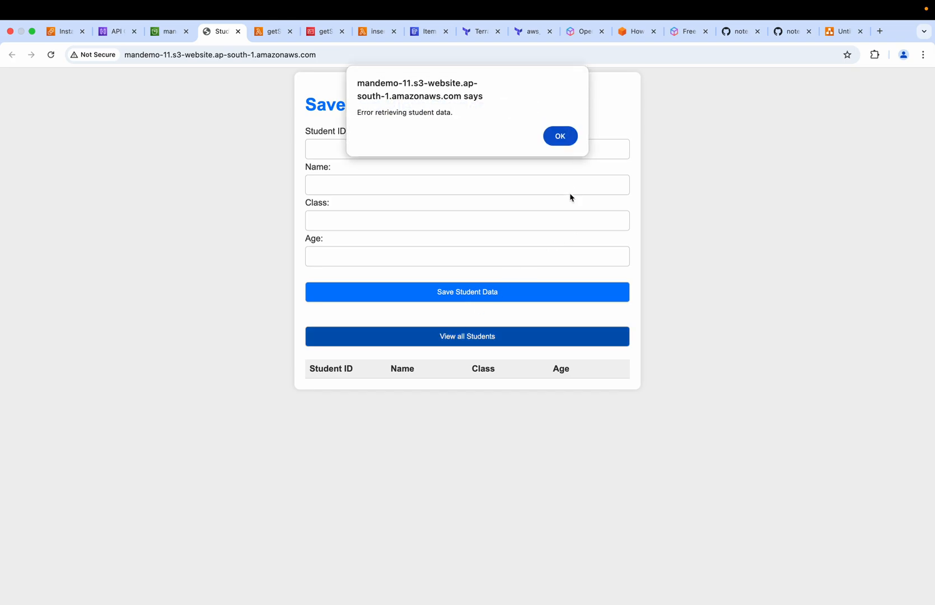
pyautogui.click(560, 136)
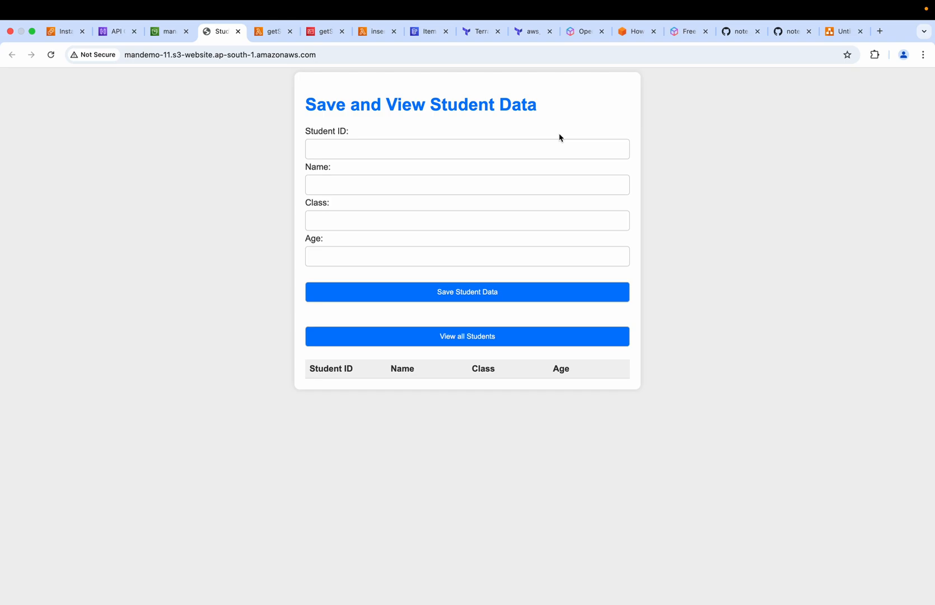
# Open the developer tools' network log and request all students again to examine the prod calls
pyautogui.press('super+alt+i')
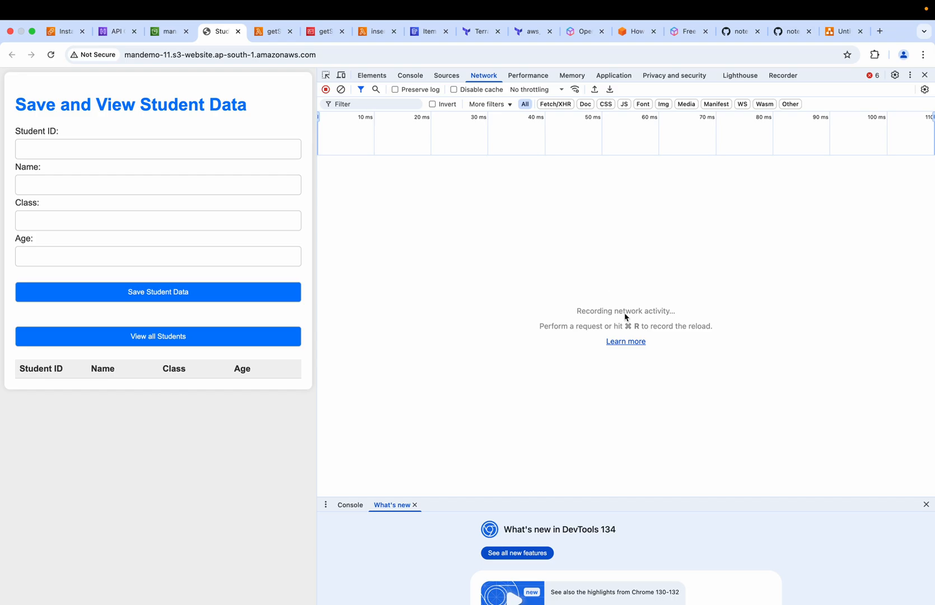
pyautogui.click(152, 337)
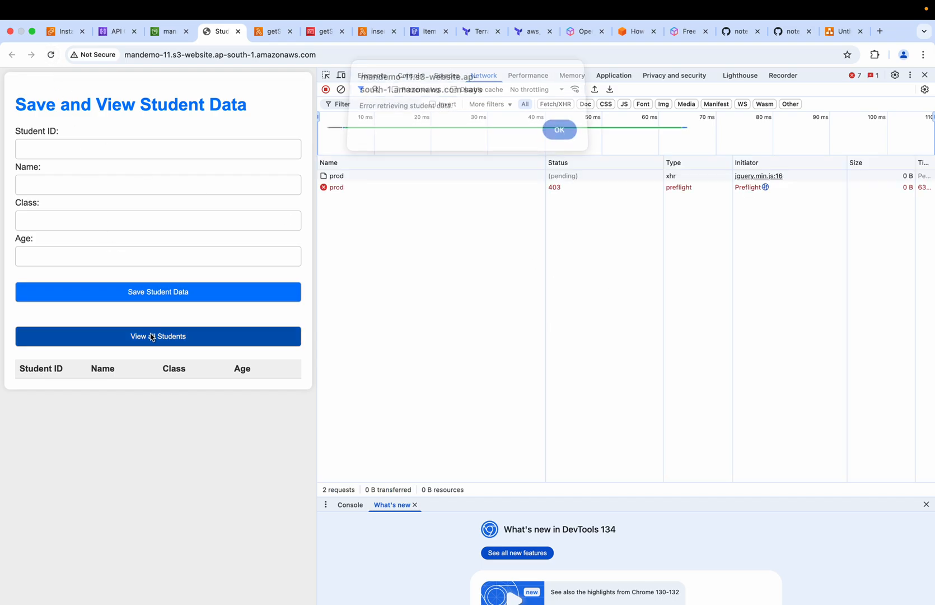
pyautogui.click(560, 135)
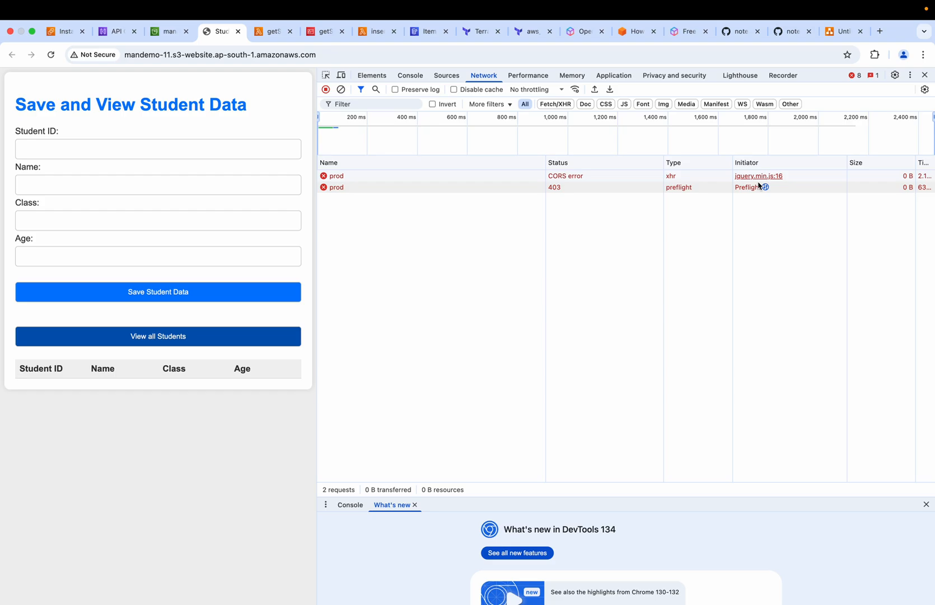
pyautogui.click(566, 178)
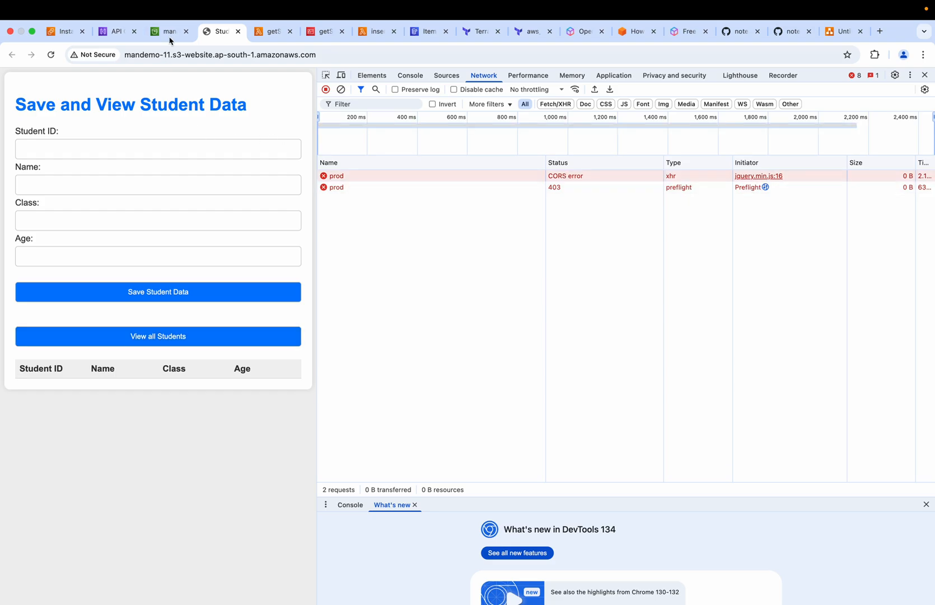
# Check the prod stage's available actions and details in API Gateway
pyautogui.click(112, 33)
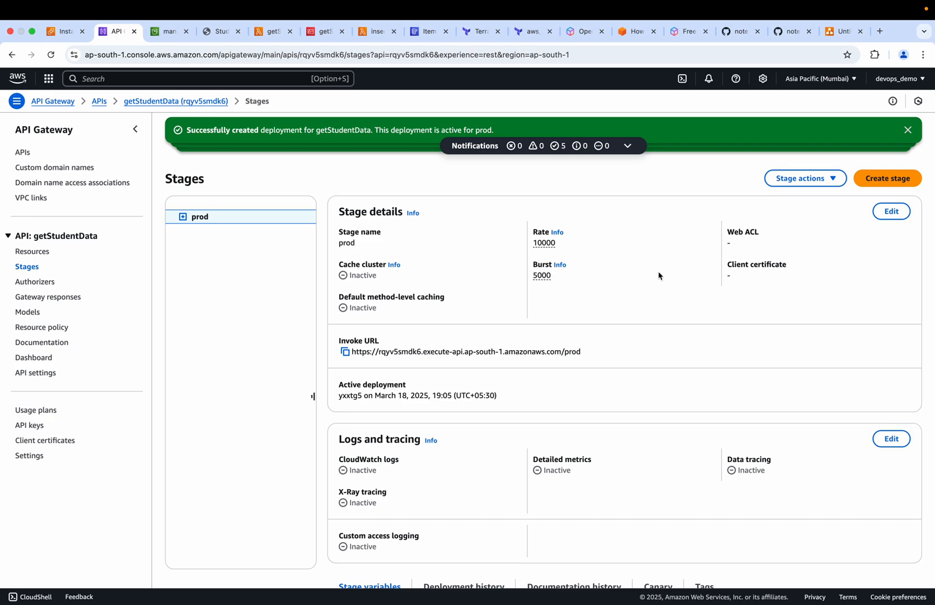
pyautogui.click(826, 183)
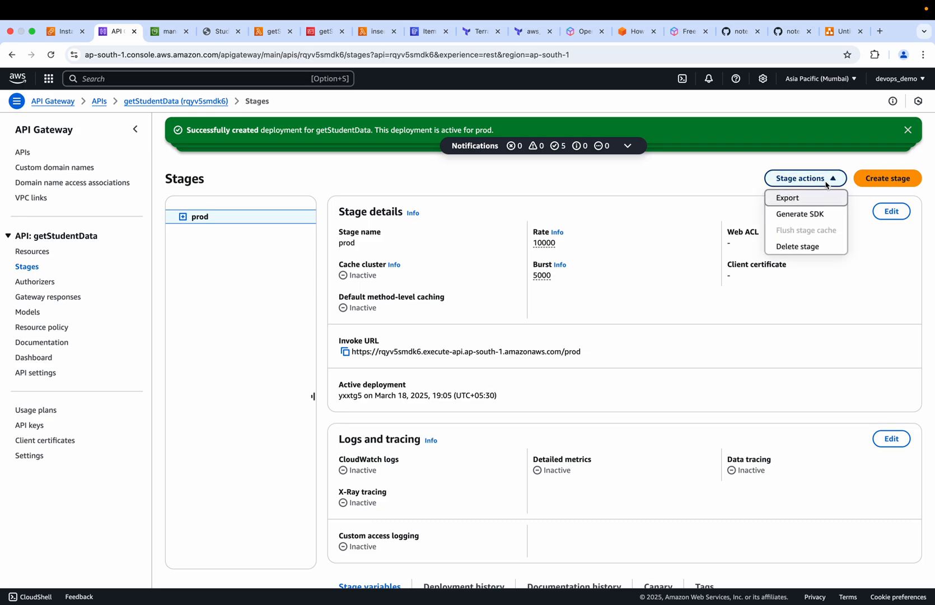
pyautogui.click(662, 290)
pyautogui.scroll(-3, 434, 371)
pyautogui.scroll(-1, 433, 371)
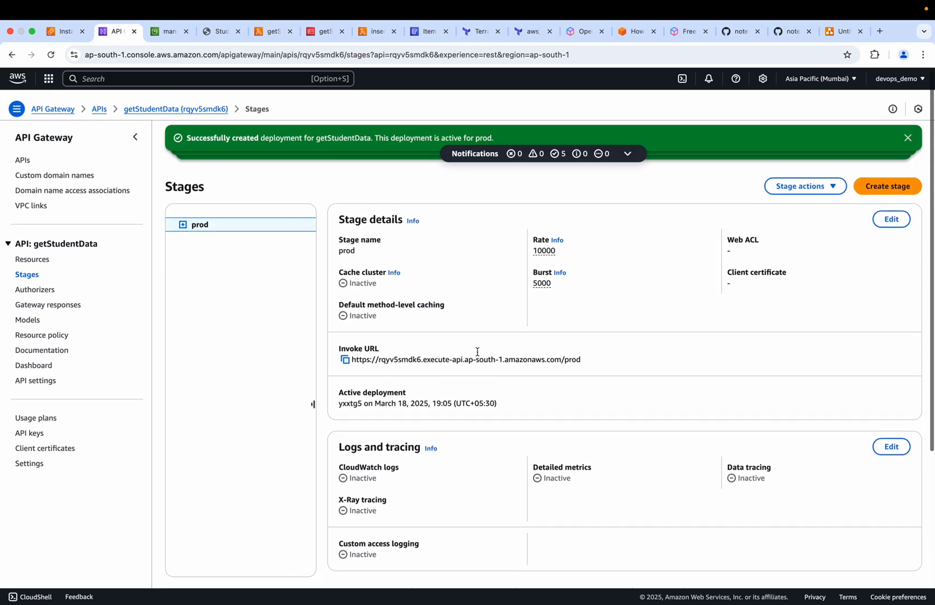
# Enable CORS on getStudentData's root resource for Default 4XX and Default 5XX responses and the GET and POST methods
pyautogui.click(25, 154)
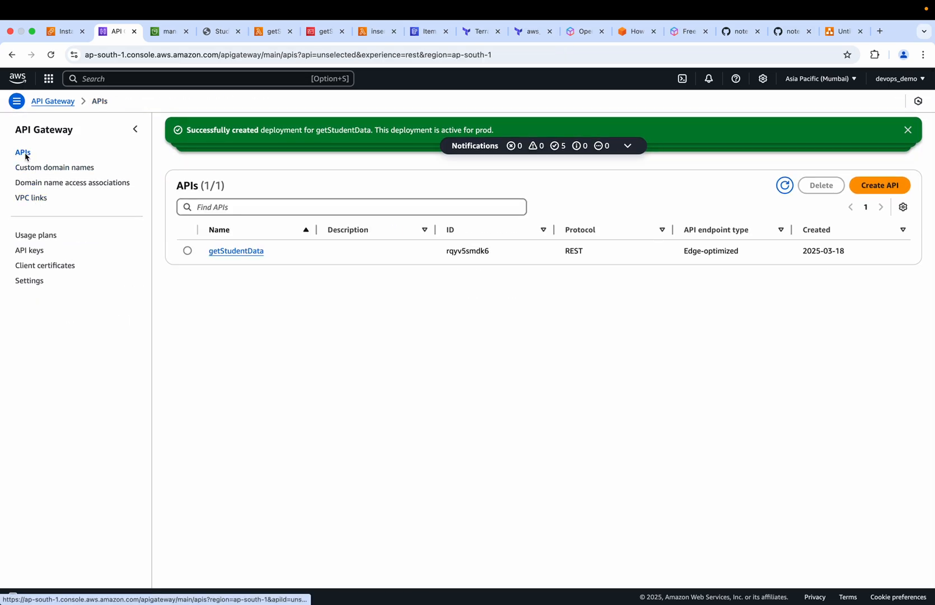
pyautogui.click(236, 251)
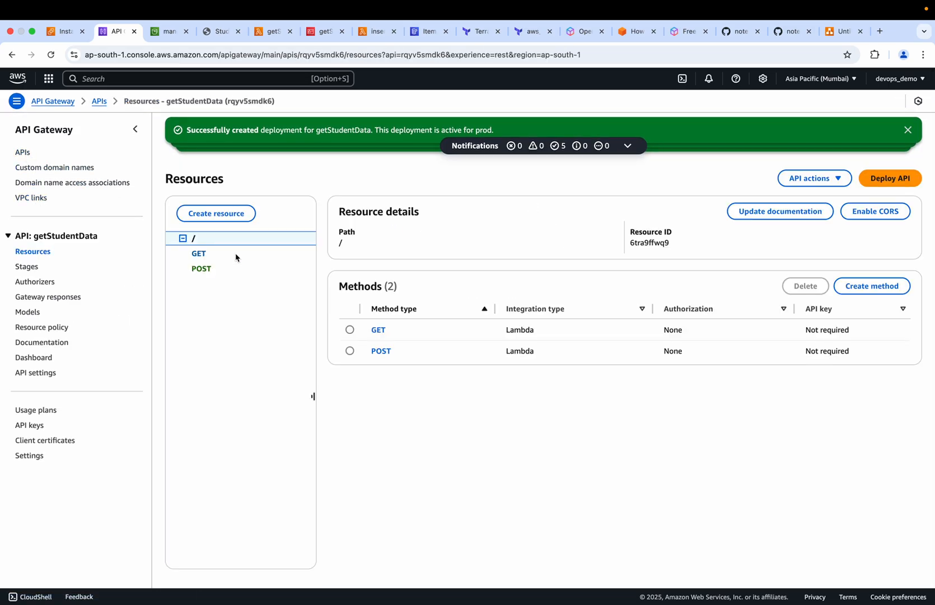
pyautogui.click(877, 215)
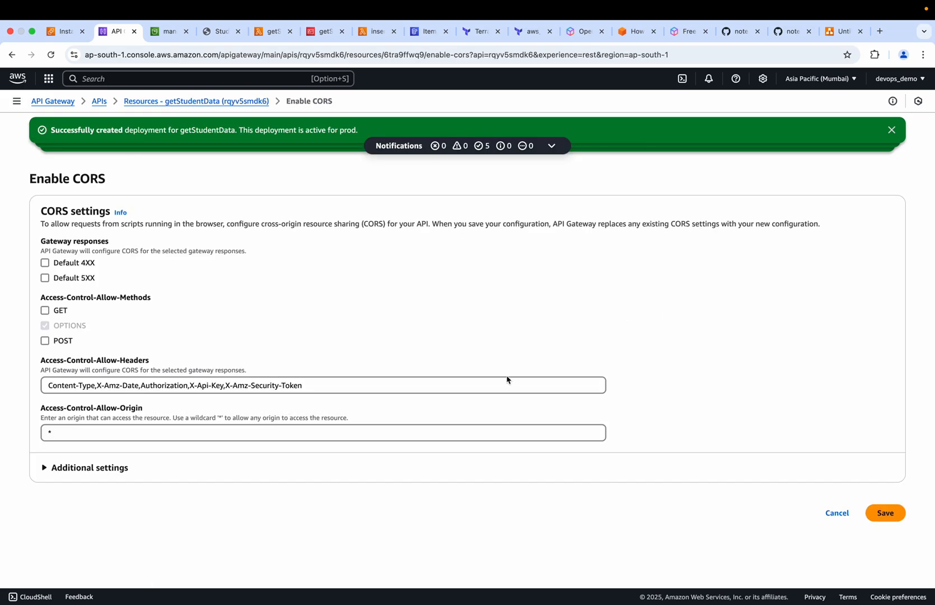
pyautogui.click(45, 263)
pyautogui.click(46, 279)
pyautogui.click(42, 469)
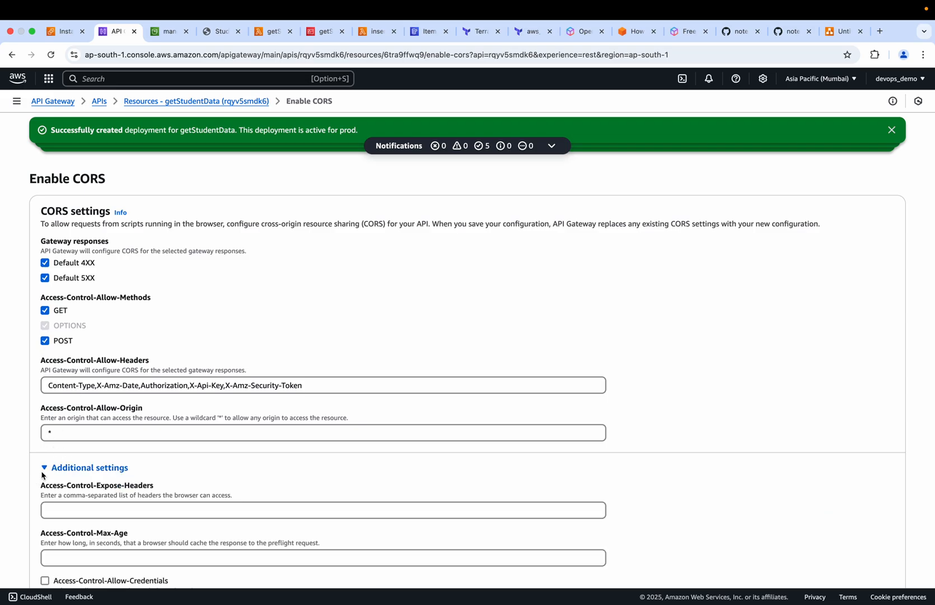
pyautogui.scroll(-1, 695, 506)
pyautogui.click(885, 558)
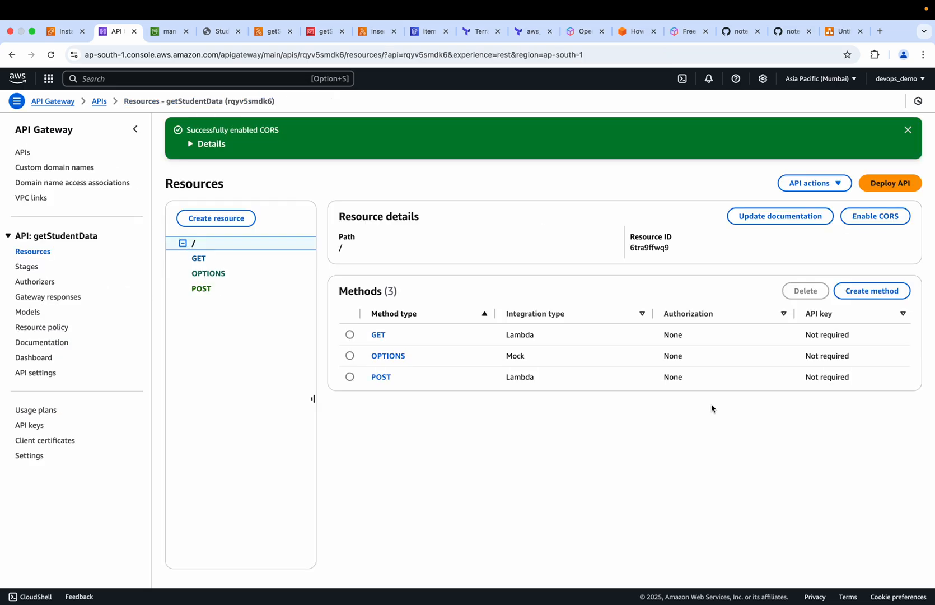
# Redeploy the getStudentData API to the existing prod stage and review the stage details
pyautogui.click(892, 184)
pyautogui.click(566, 323)
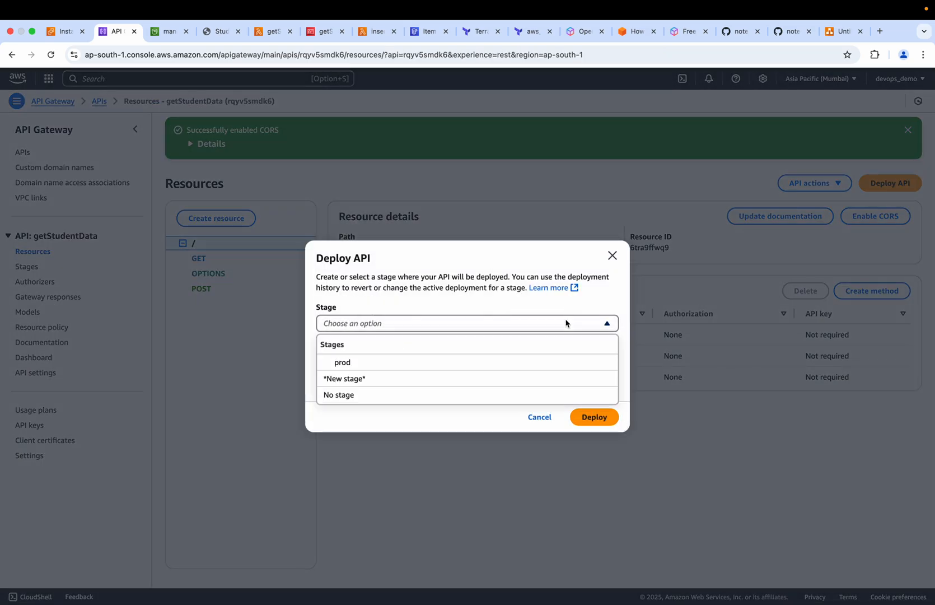
pyautogui.click(399, 365)
pyautogui.click(594, 443)
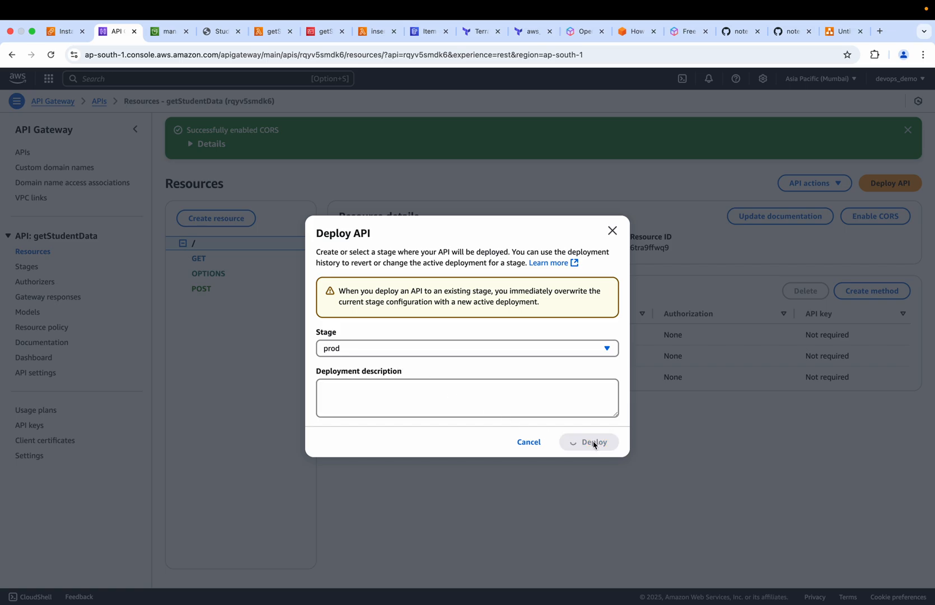
pyautogui.scroll(-5, 653, 328)
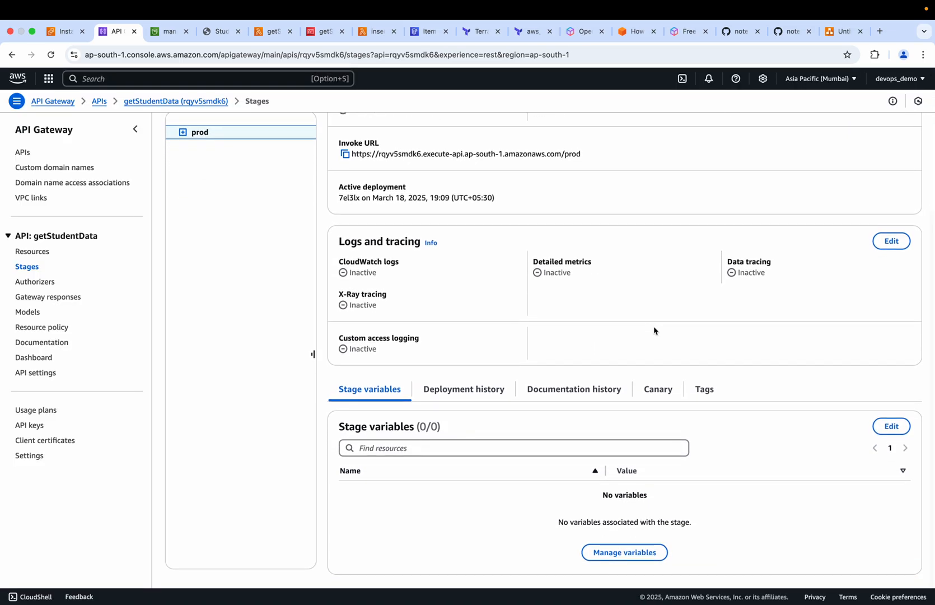
pyautogui.scroll(5, 653, 330)
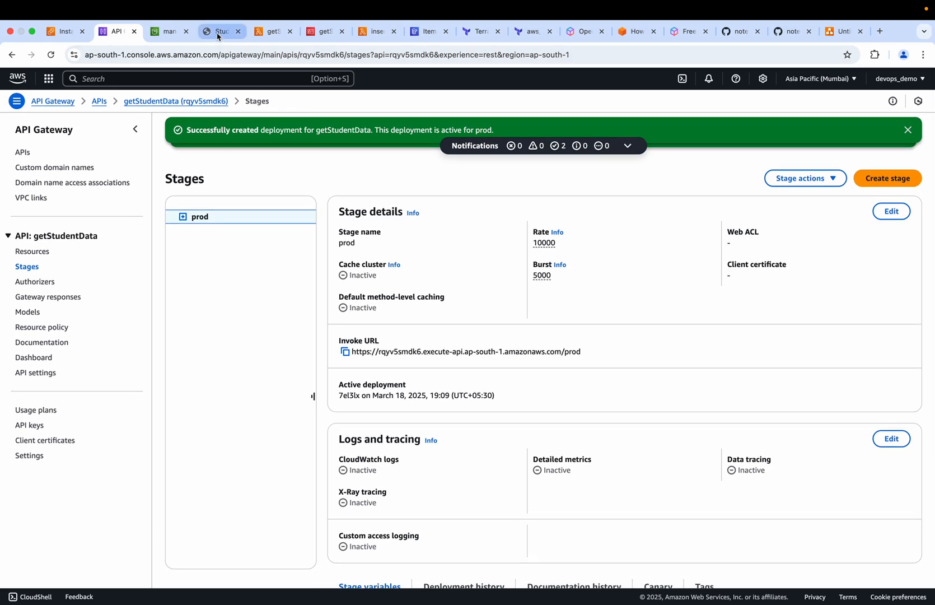
# Retest retrieving all students on the student data page while checking the requests in the network log
pyautogui.click(218, 35)
pyautogui.click(183, 338)
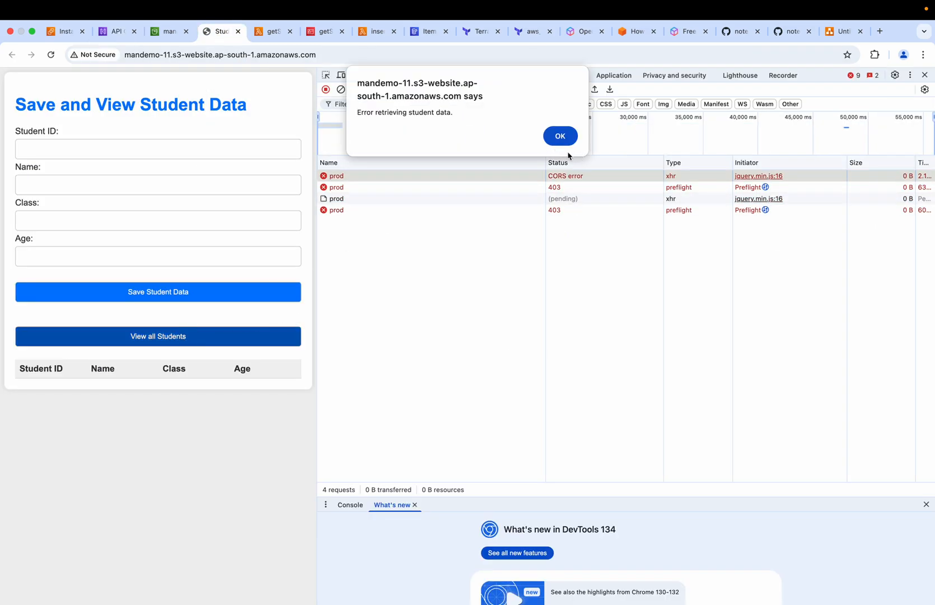
pyautogui.click(561, 138)
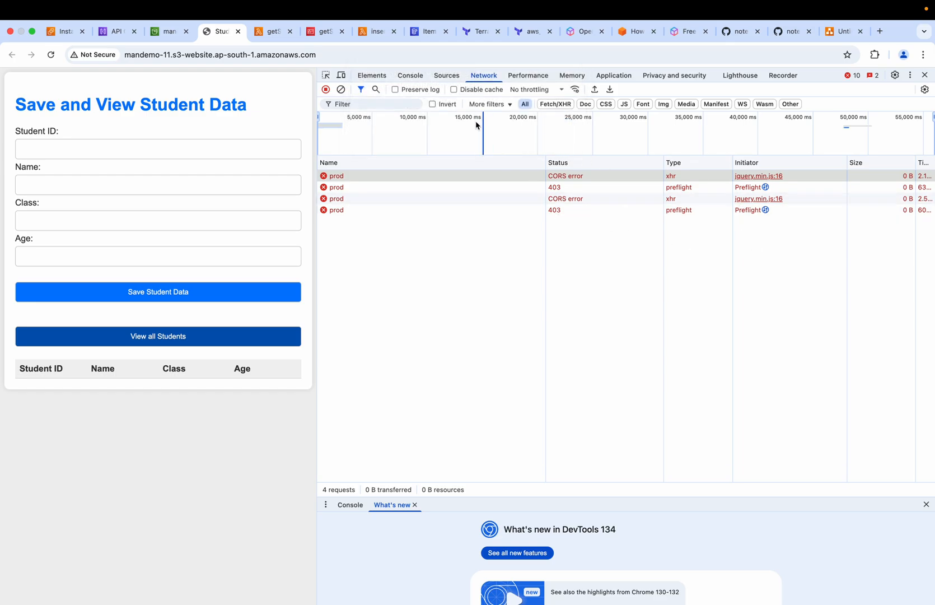
pyautogui.click(448, 78)
pyautogui.click(483, 76)
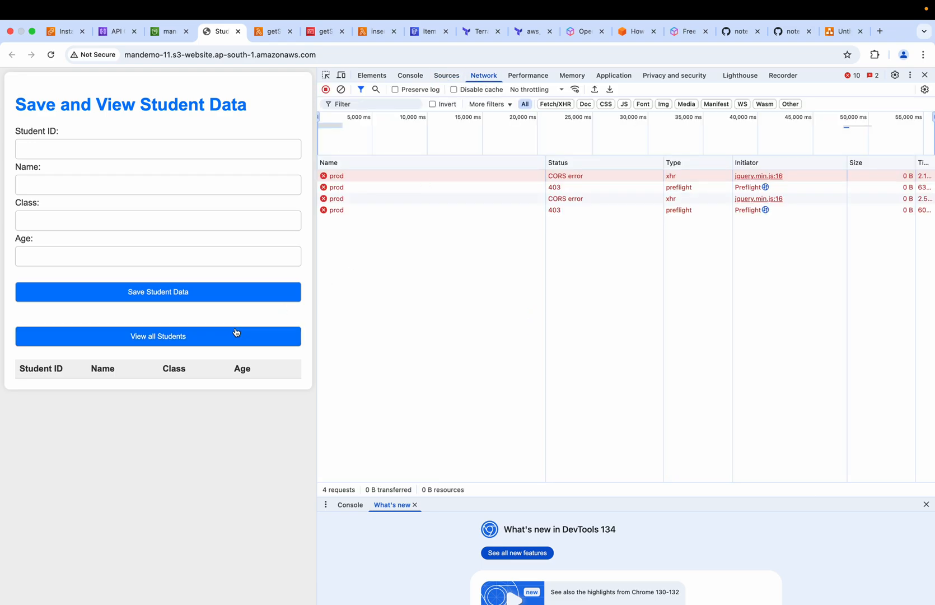
pyautogui.click(162, 338)
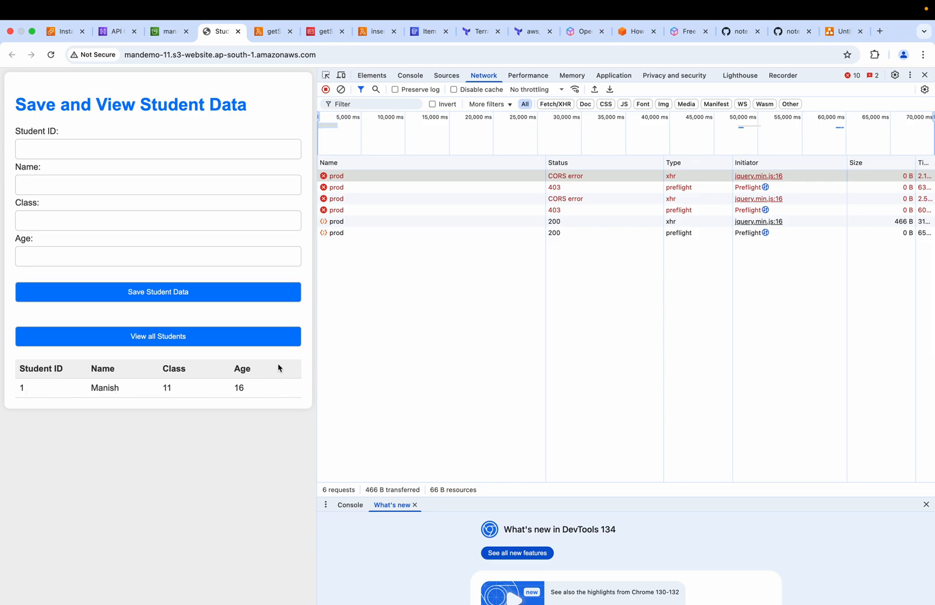
# Save a new student on the student data page with ID 2, the student's name, class 12 and age 17
pyautogui.click(429, 33)
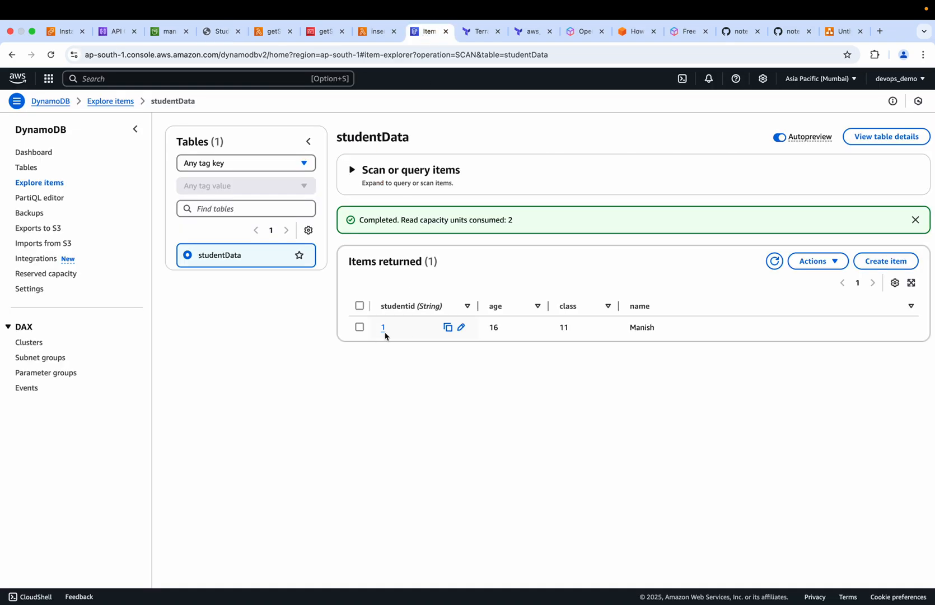
pyautogui.click(202, 33)
pyautogui.click(63, 150)
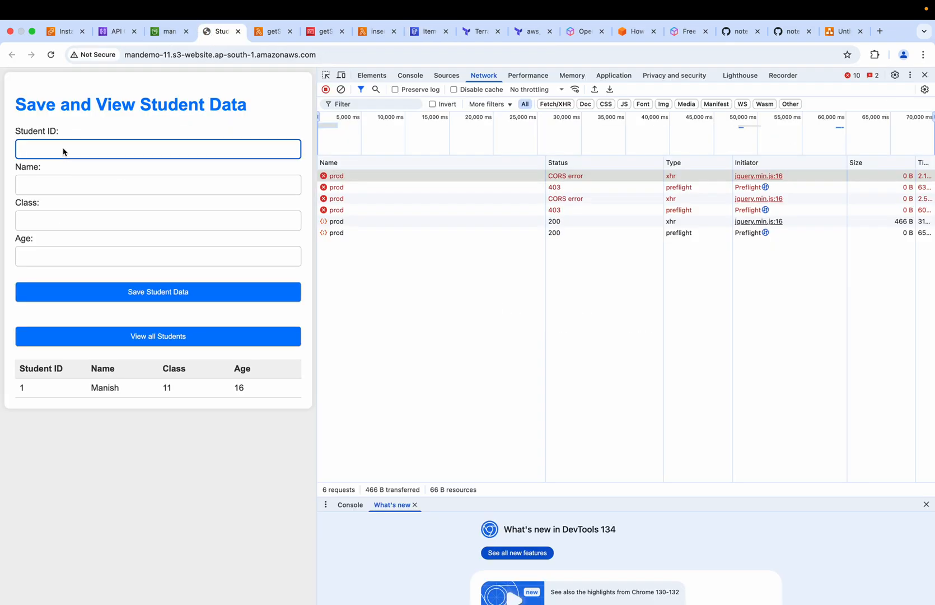
pyautogui.write('2')
pyautogui.click(36, 191)
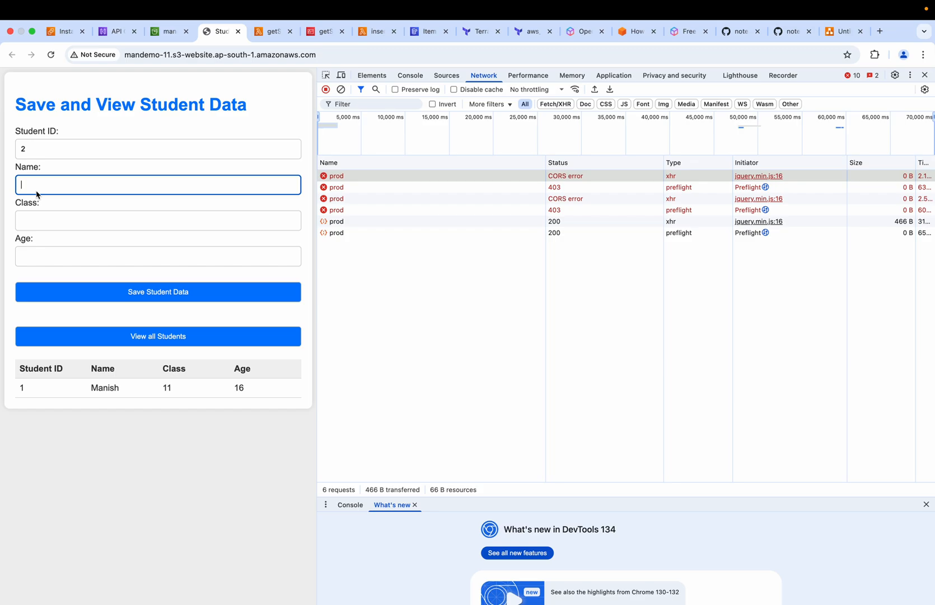
pyautogui.write('Rakesh')
pyautogui.click(30, 225)
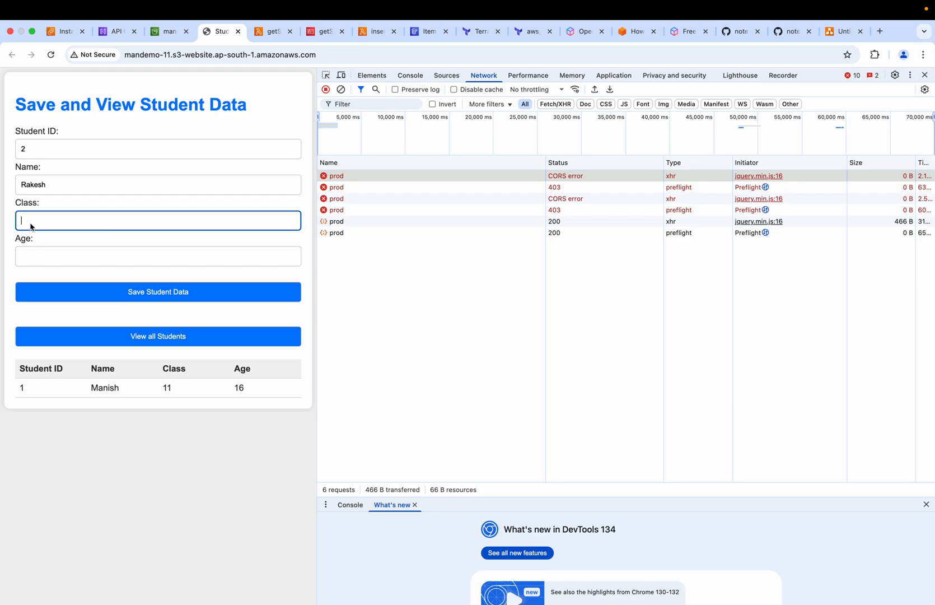
pyautogui.write('12')
pyautogui.click(34, 266)
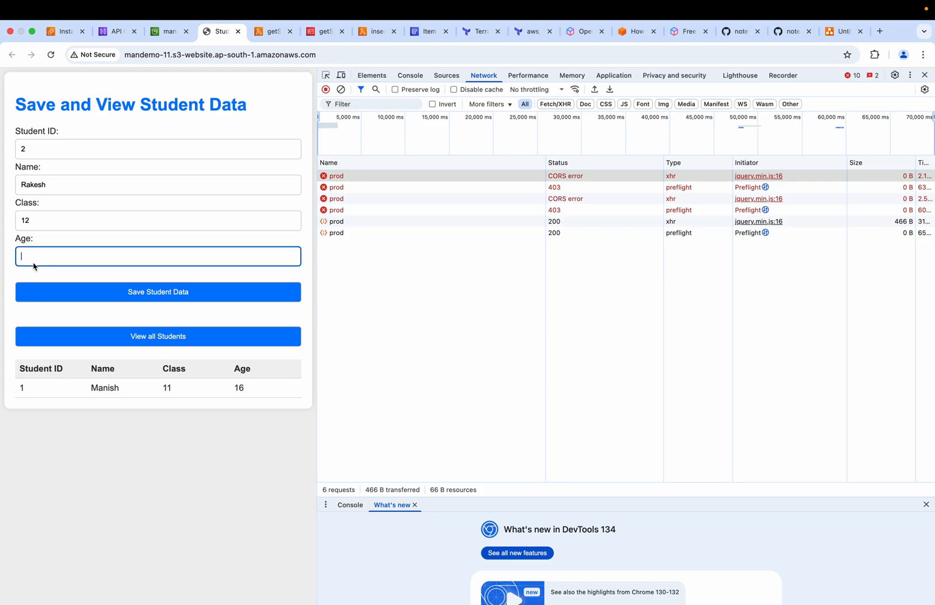
pyautogui.write('17')
pyautogui.click(123, 295)
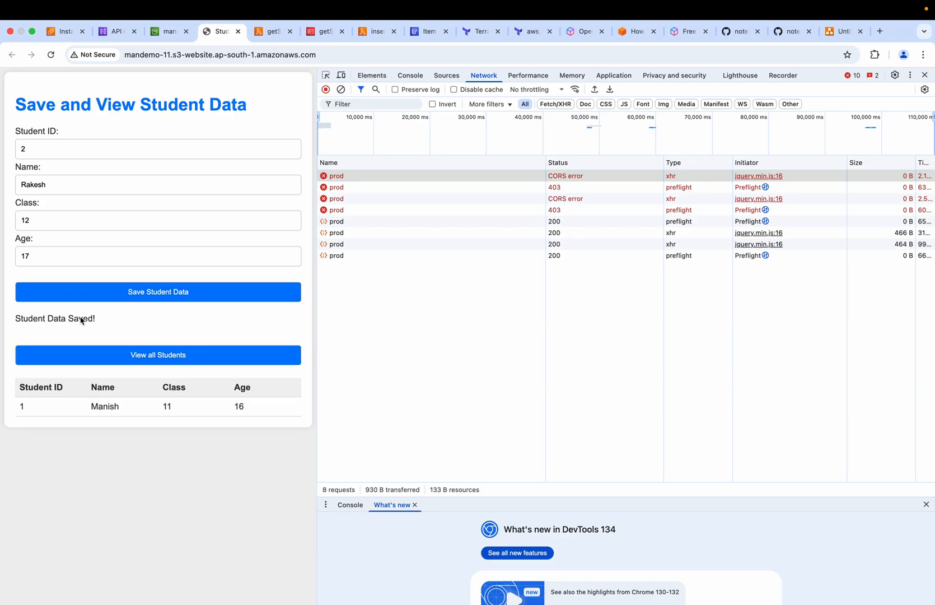
# Review the return response in the insertStudentData Lambda function's code
pyautogui.click(269, 34)
pyautogui.click(374, 34)
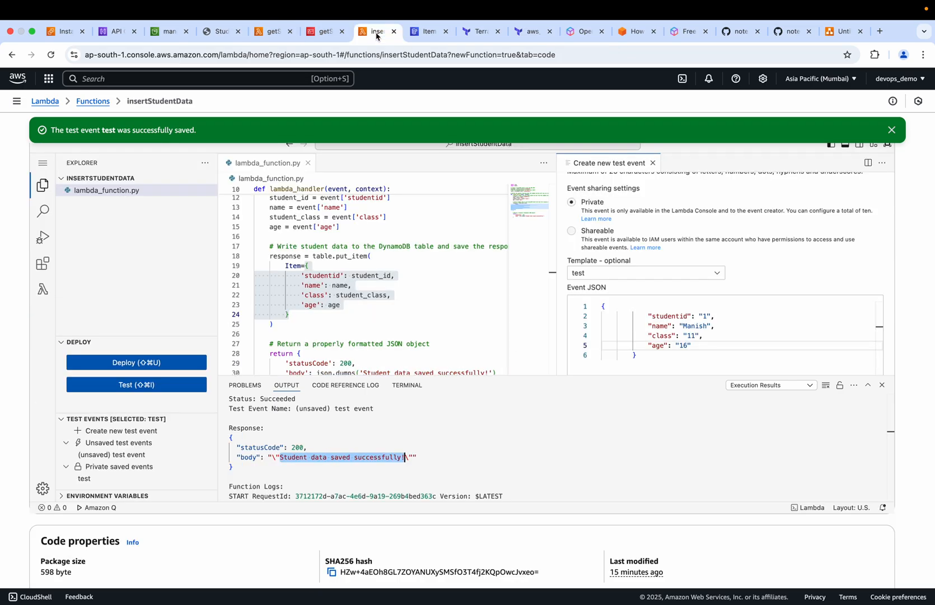
pyautogui.scroll(-3, 375, 342)
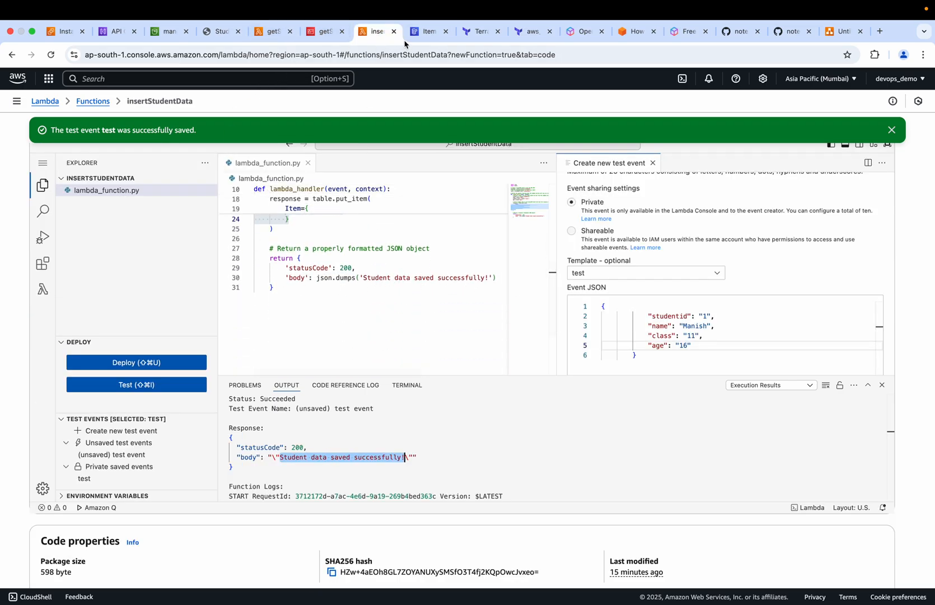
# Refresh the studentData items in DynamoDB and retrieve all students on the student data page to check the record with ID 2
pyautogui.click(428, 32)
pyautogui.click(776, 261)
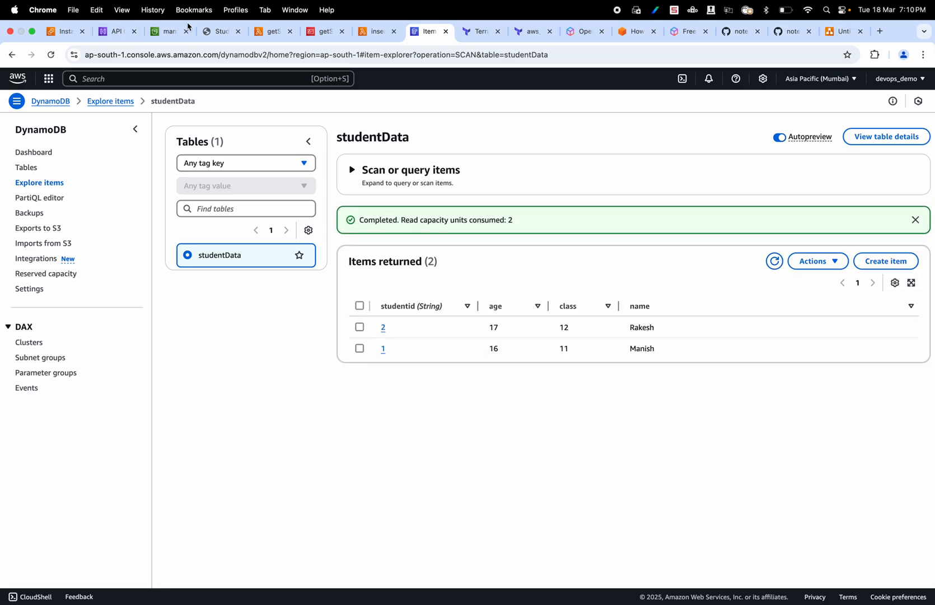
pyautogui.click(221, 32)
pyautogui.click(158, 357)
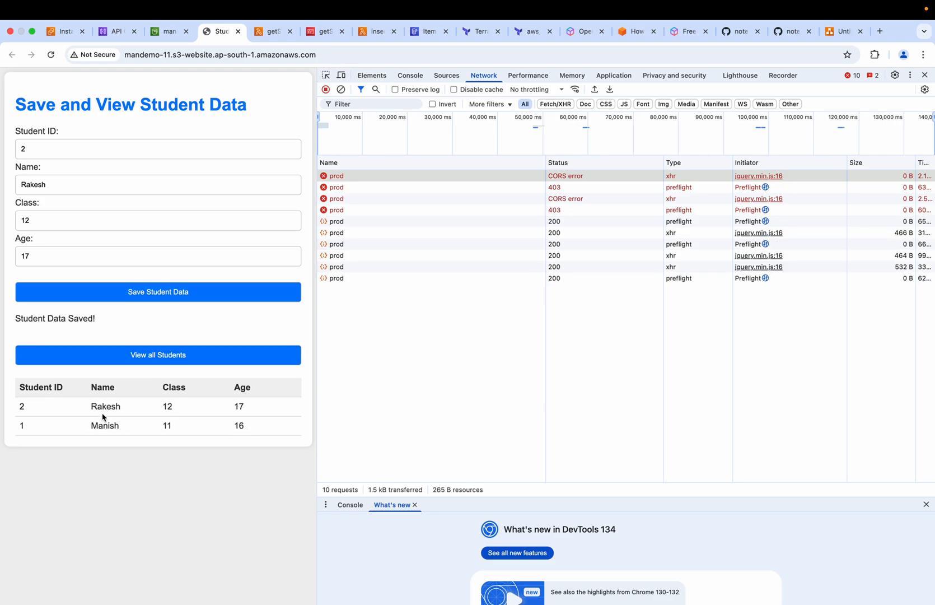
# Set the student form's ID to 3 and replace the name with another student's name
pyautogui.click(35, 145)
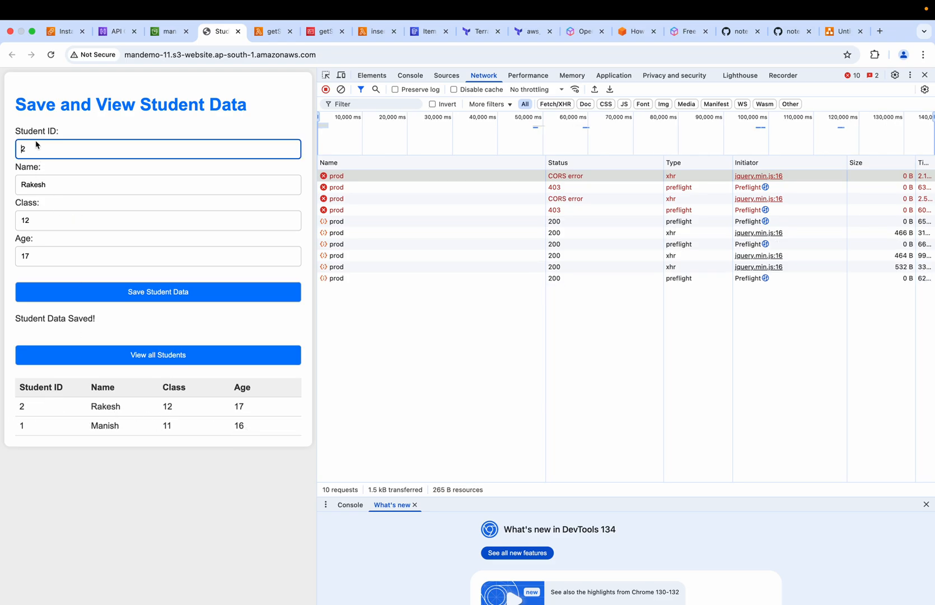
pyautogui.press('BackSpace')
pyautogui.write('3')
pyautogui.click(51, 188)
pyautogui.press('BackSpace')
pyautogui.press('BackSpace')
pyautogui.press('BackSpace')
pyautogui.press('BackSpace')
pyautogui.press('BackSpace')
pyautogui.press('BackSpace')
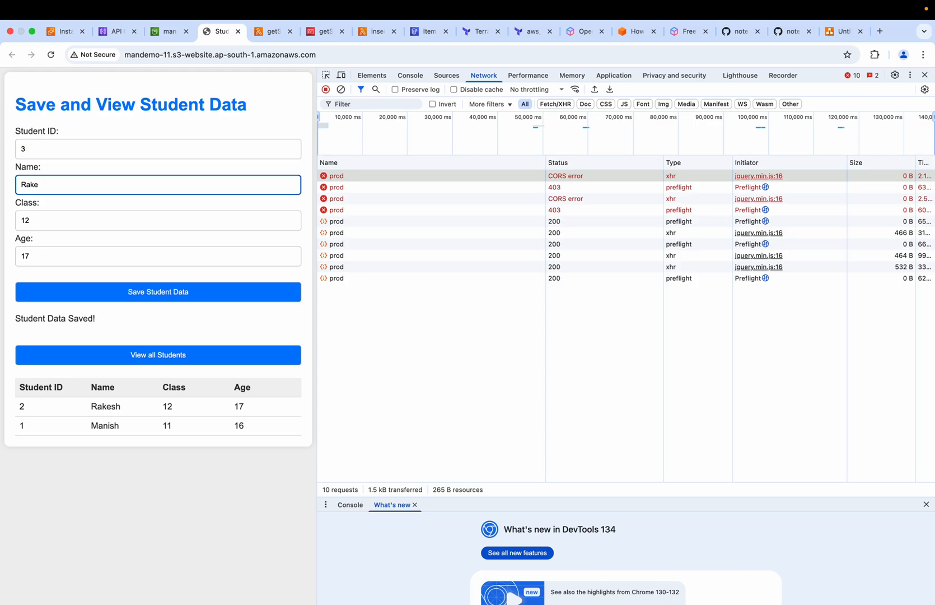
pyautogui.write('Saloni')
# Set the class to 10 and the age to 15, and save the student with ID 3
pyautogui.click(37, 223)
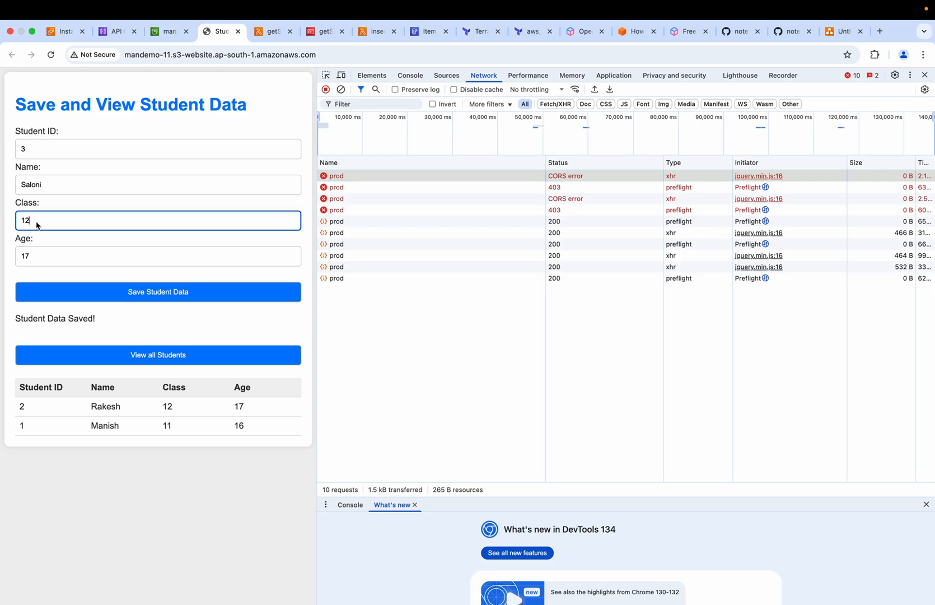
pyautogui.press('BackSpace')
pyautogui.write('0')
pyautogui.click(37, 262)
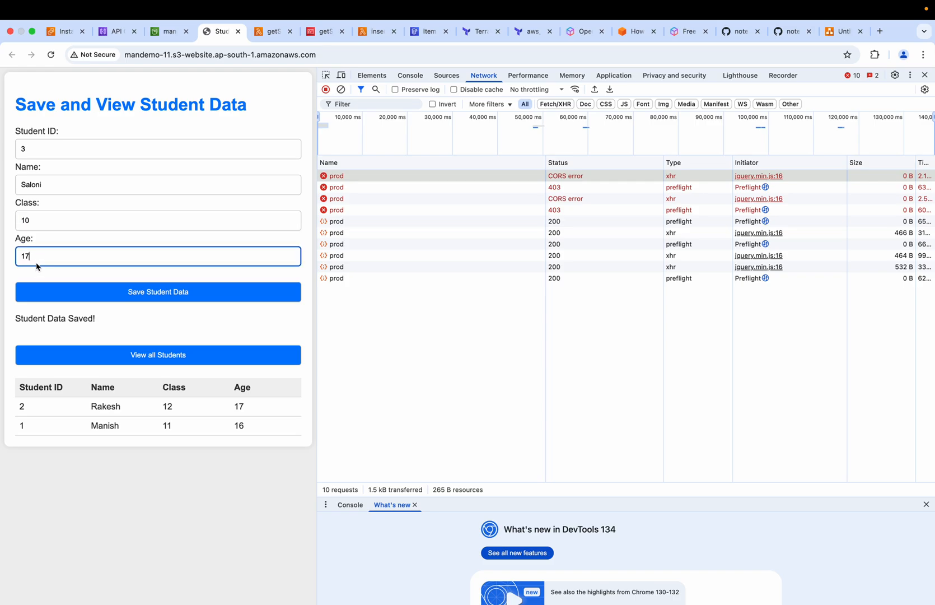
pyautogui.press('BackSpace')
pyautogui.write('5')
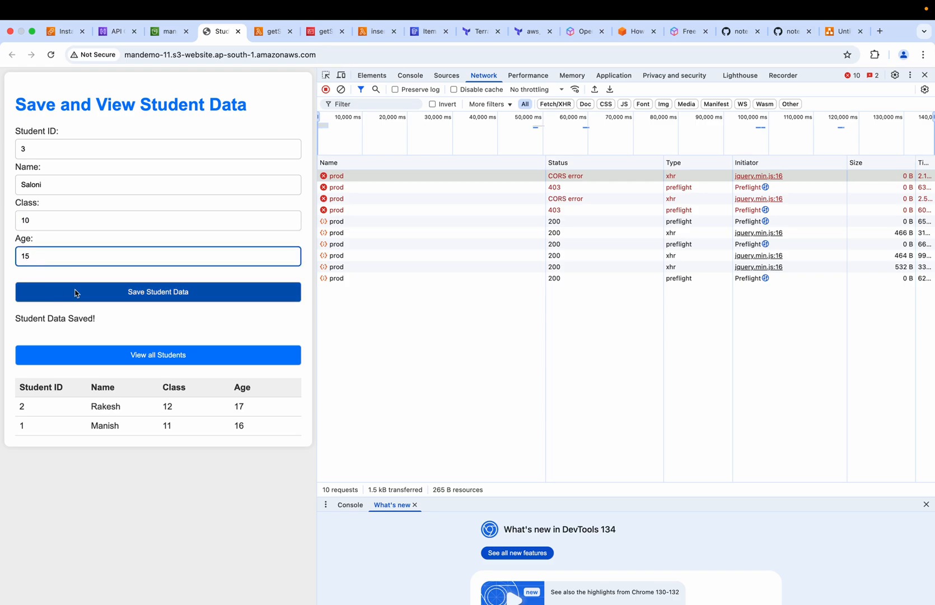
pyautogui.click(123, 296)
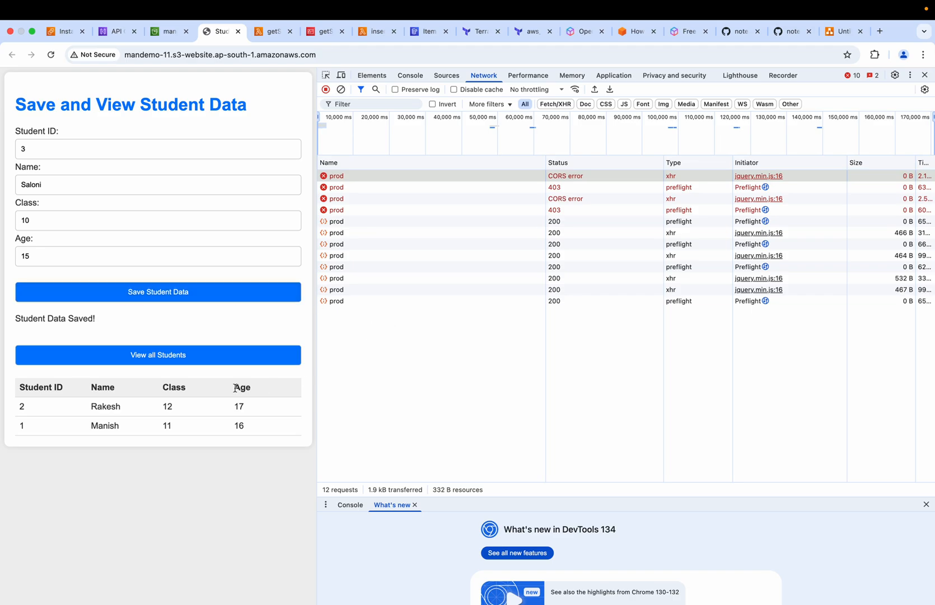
# Check the record with ID 3 in the refreshed DynamoDB studentData items and in the web page's list of all students
pyautogui.click(420, 34)
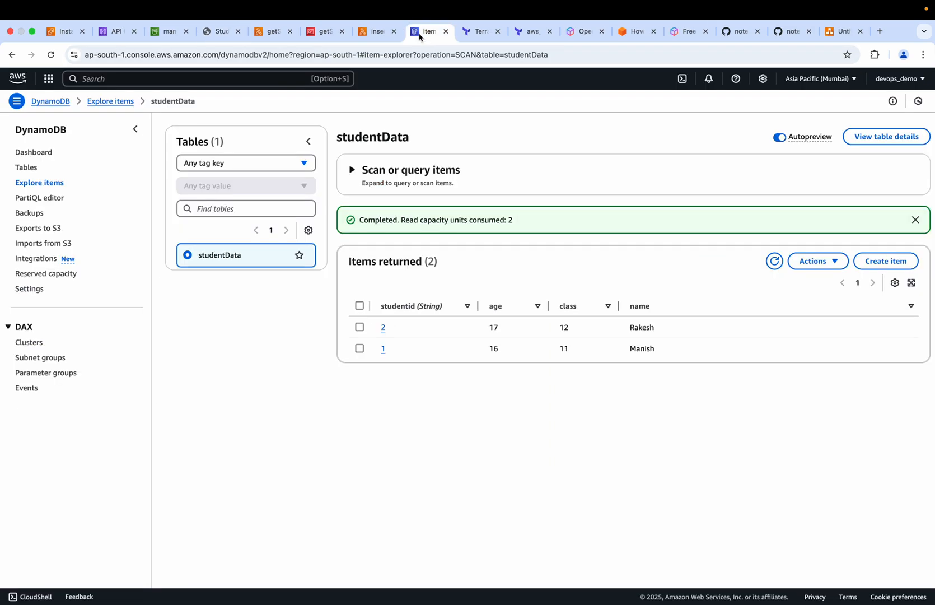
pyautogui.click(775, 262)
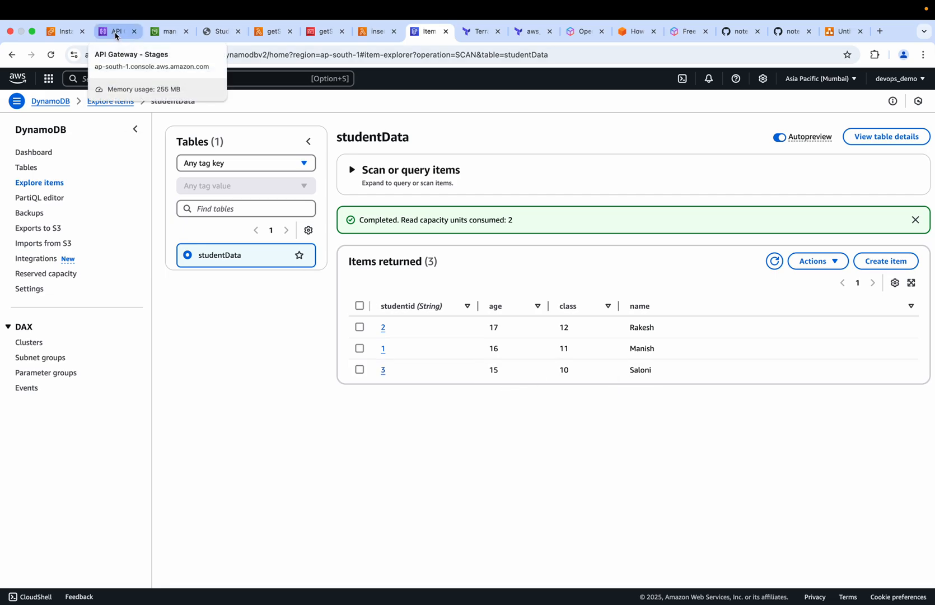
pyautogui.click(215, 36)
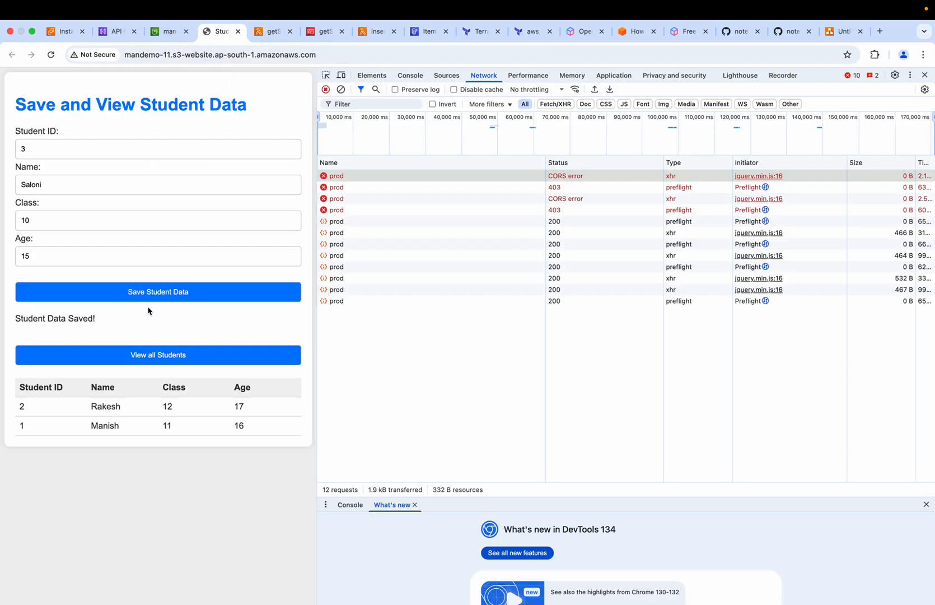
pyautogui.click(145, 352)
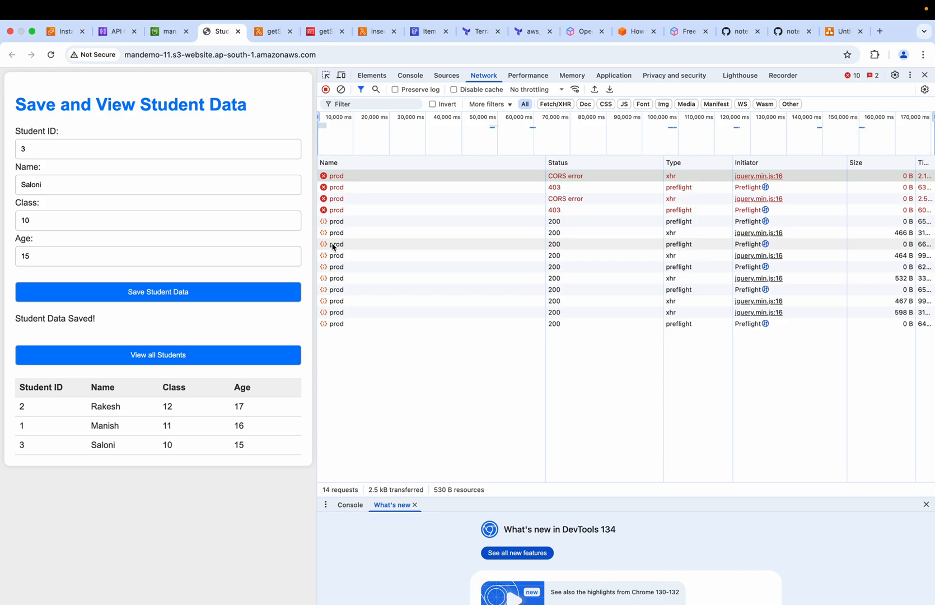
# Look over the prod stage in API Gateway and the request flow in the APIGatewayDemo diagram in draw.io
pyautogui.click(117, 33)
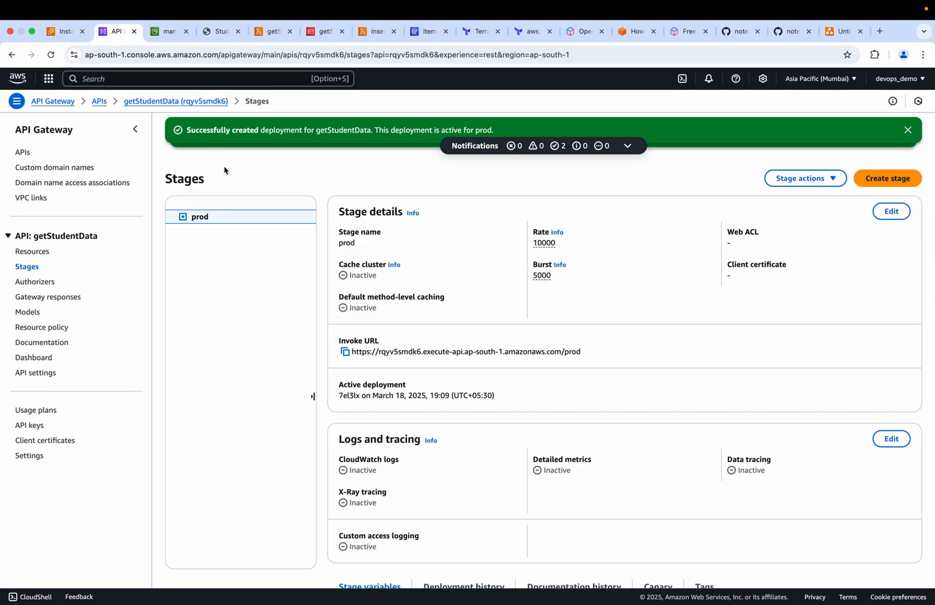
pyautogui.click(213, 36)
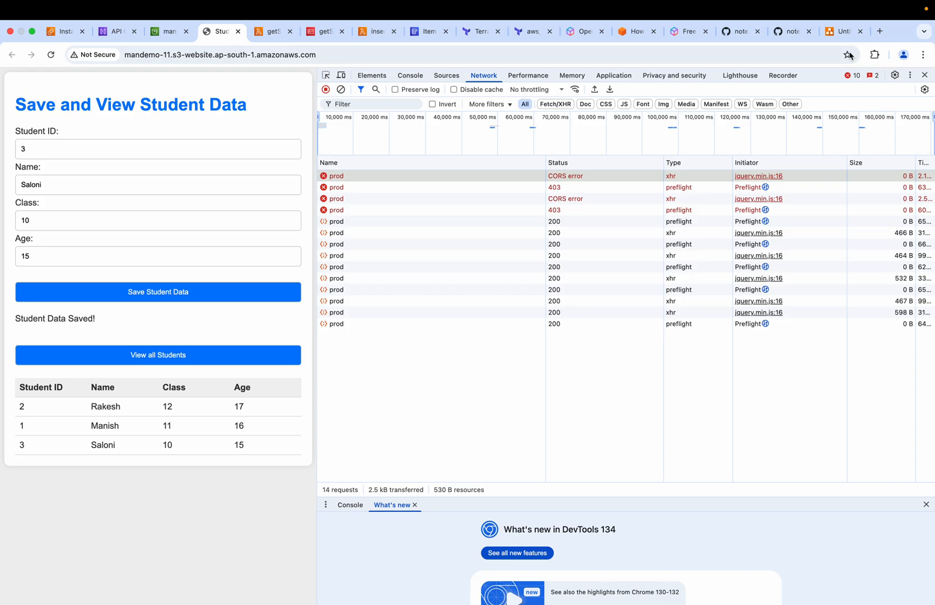
pyautogui.click(835, 37)
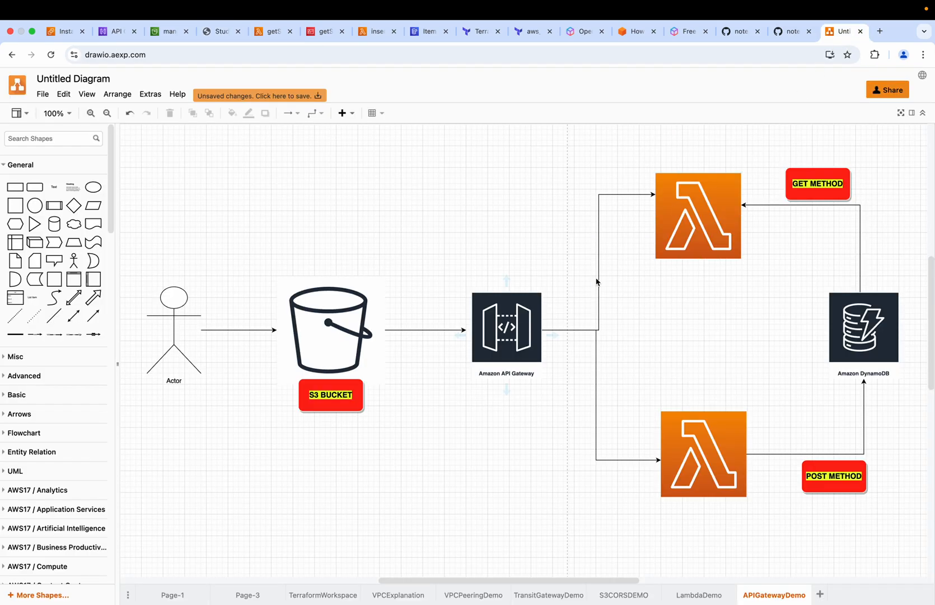
pyautogui.click(834, 194)
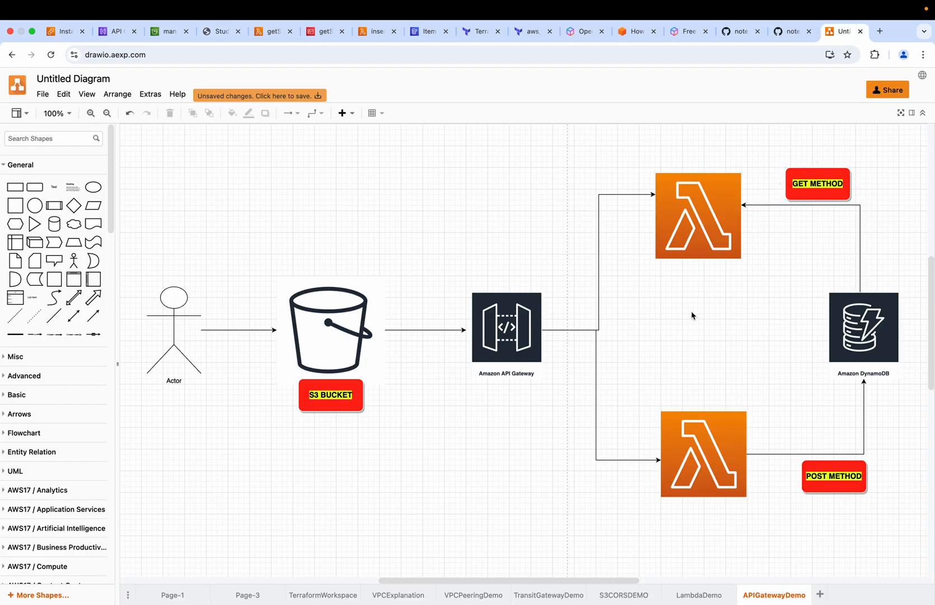